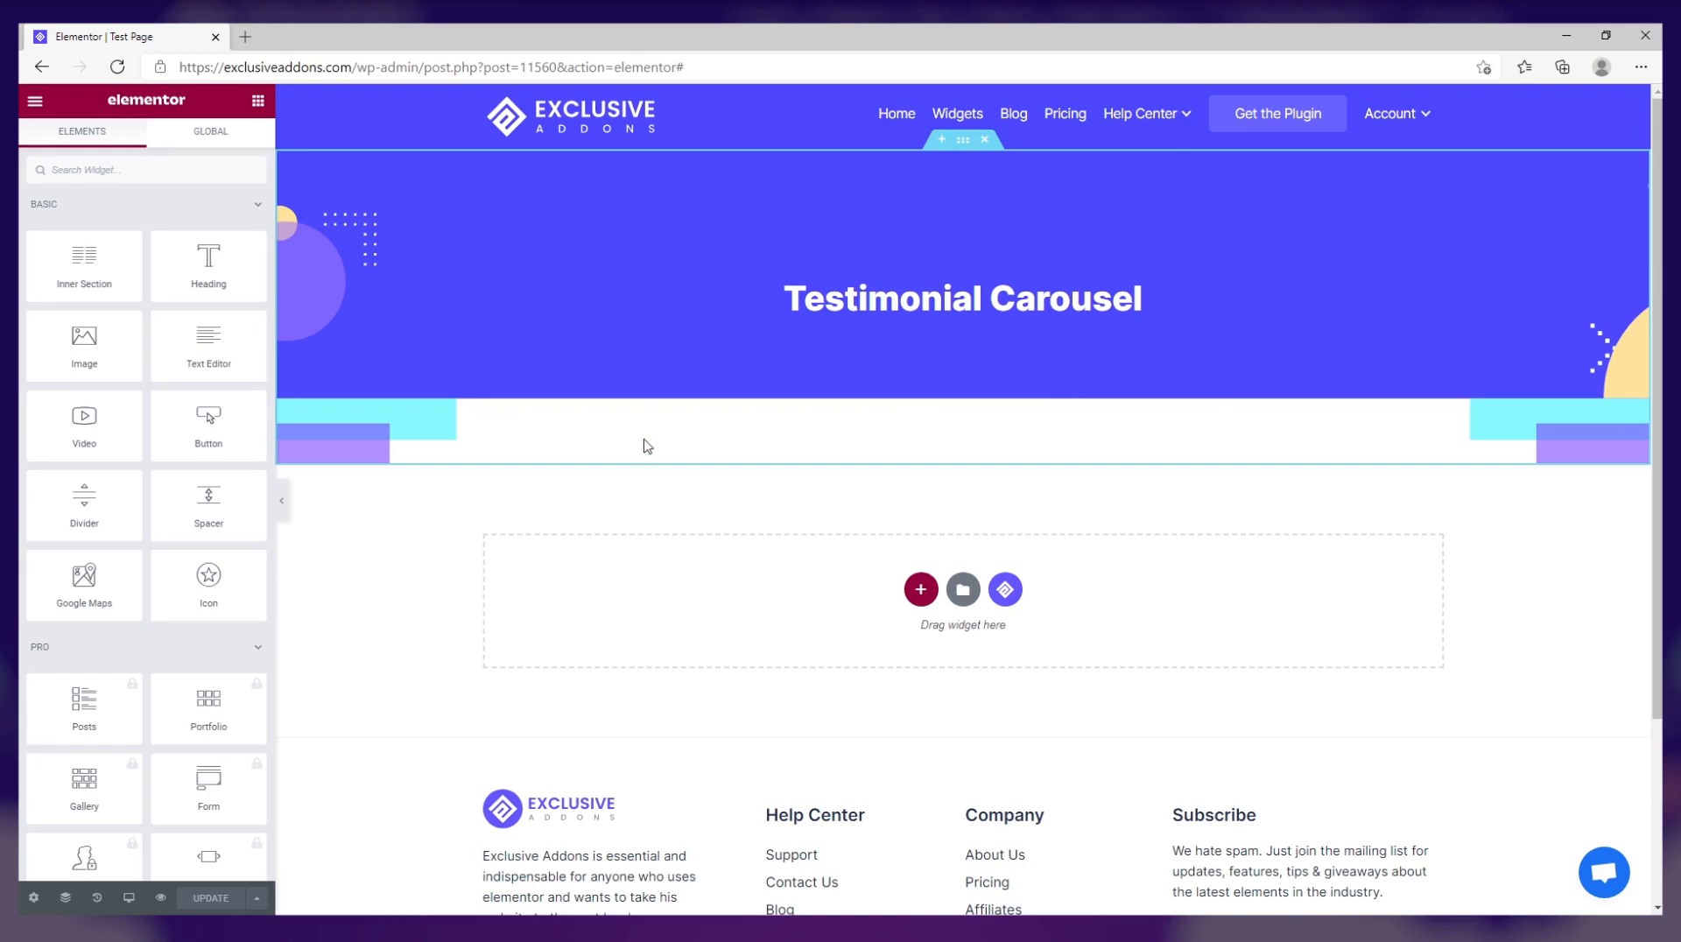
Open the Exclusive Addons template library and filter its blocks by Testimonial Carousel.
click(1006, 591)
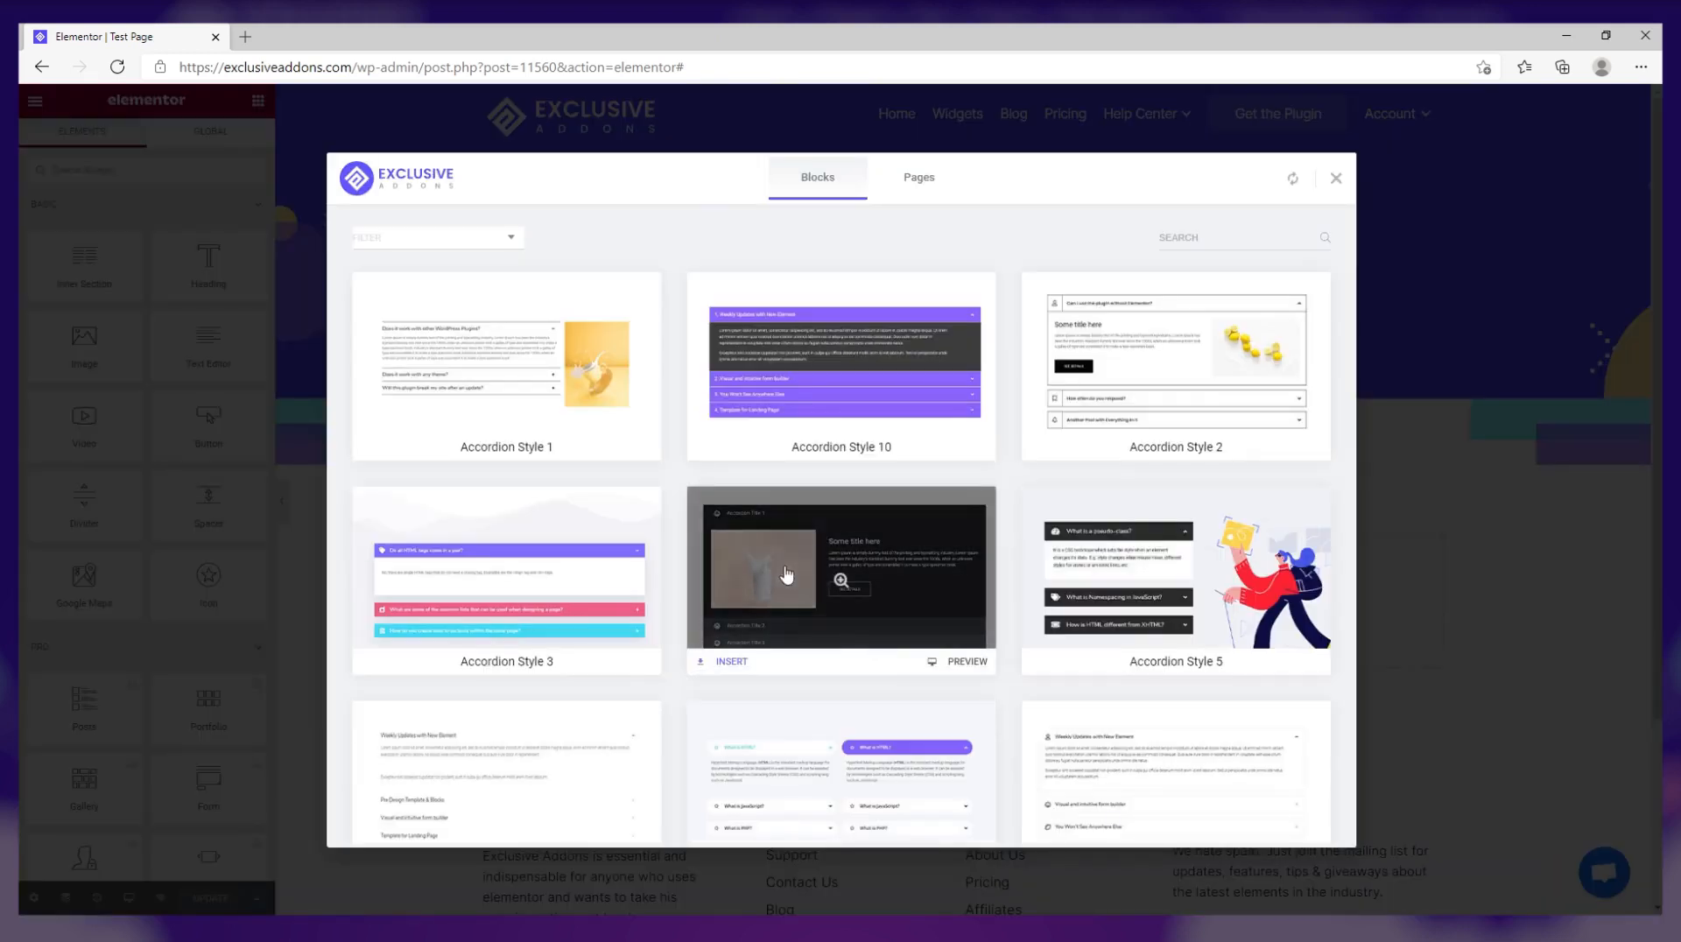
click(465, 242)
scroll(447, 418, down, 2)
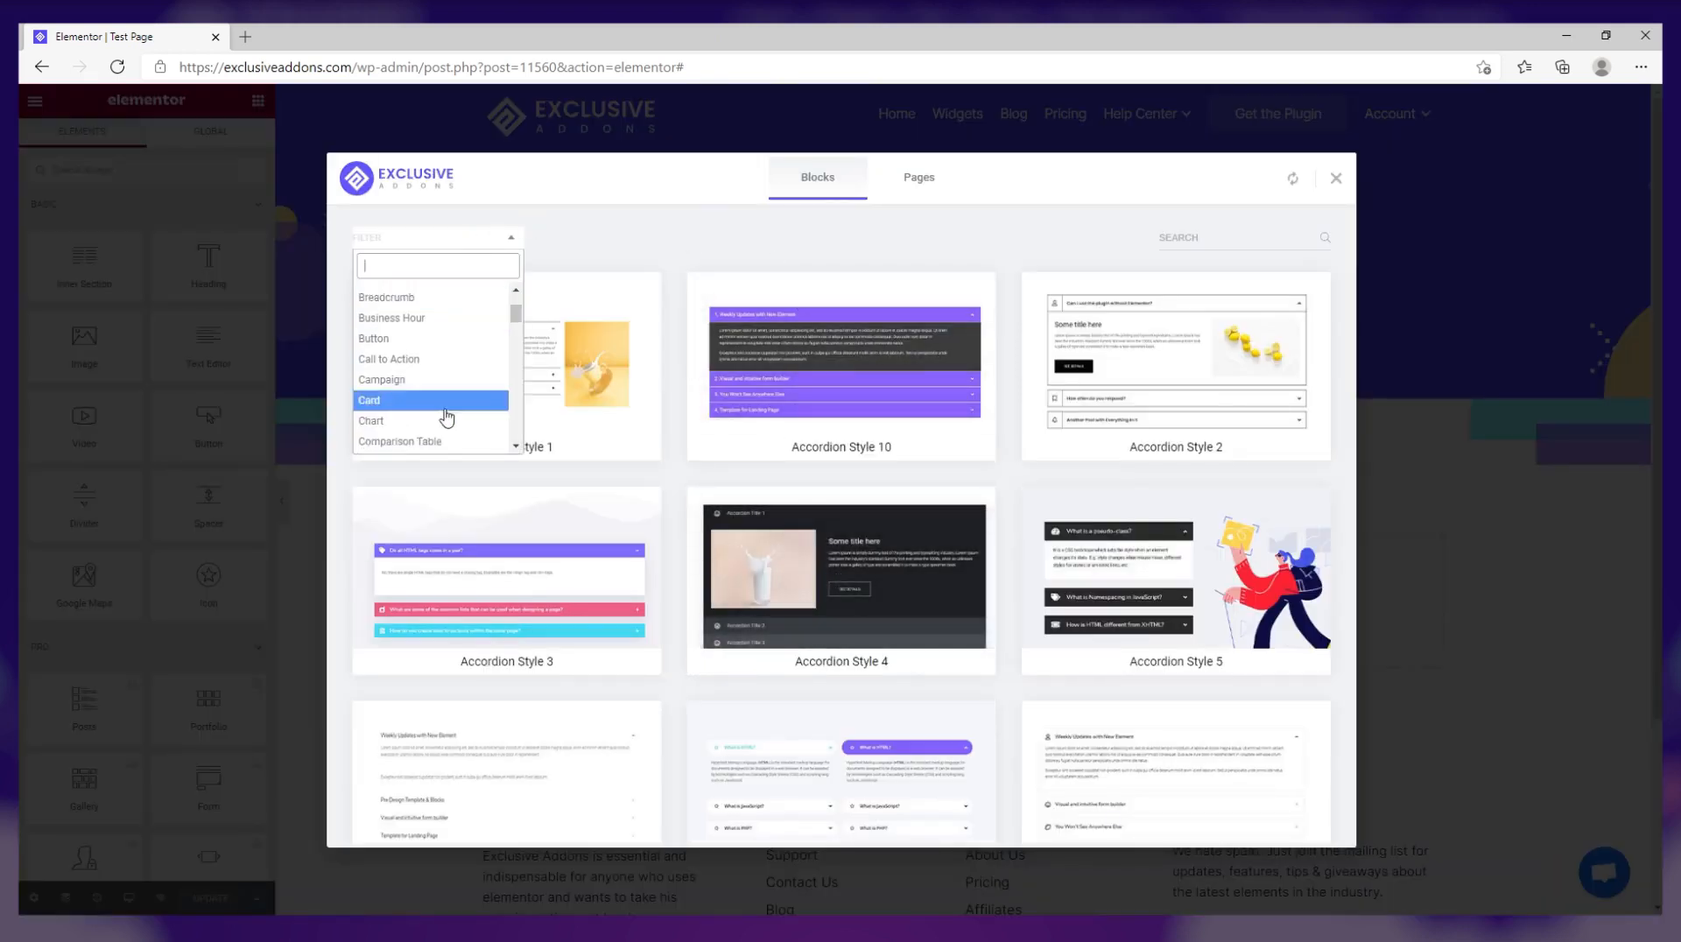
scroll(447, 417, down, 10)
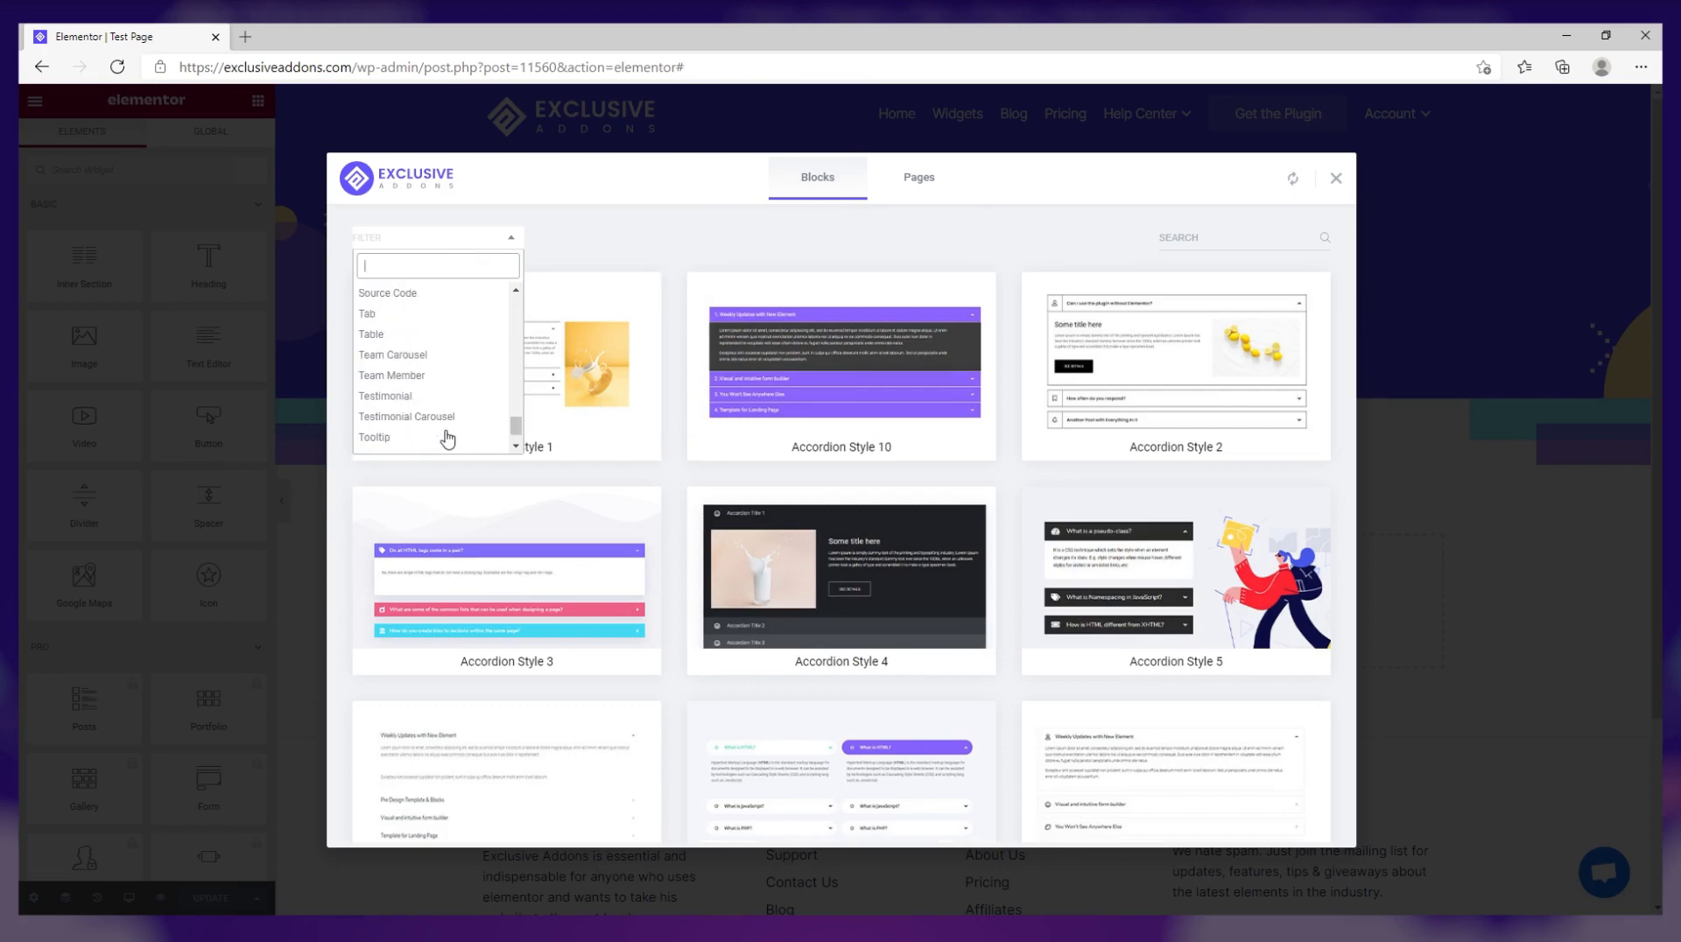
click(457, 417)
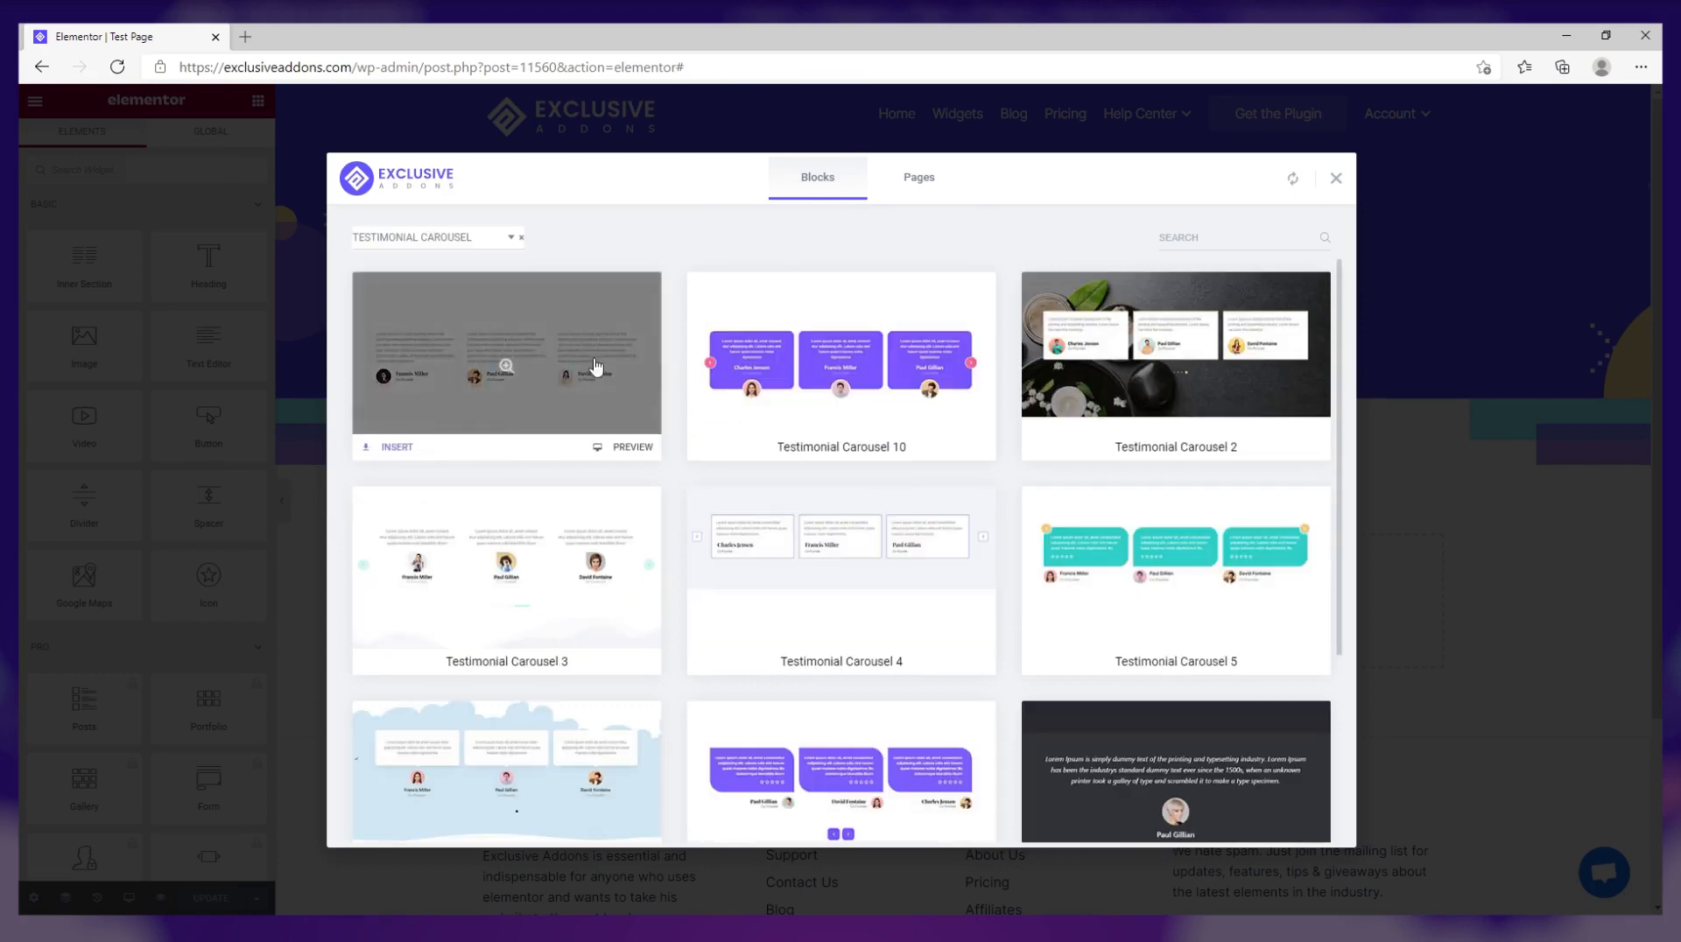
Preview the Testimonial Carousel 3 block, insert it into the page and advance its slides.
scroll(1175, 490, down, 1)
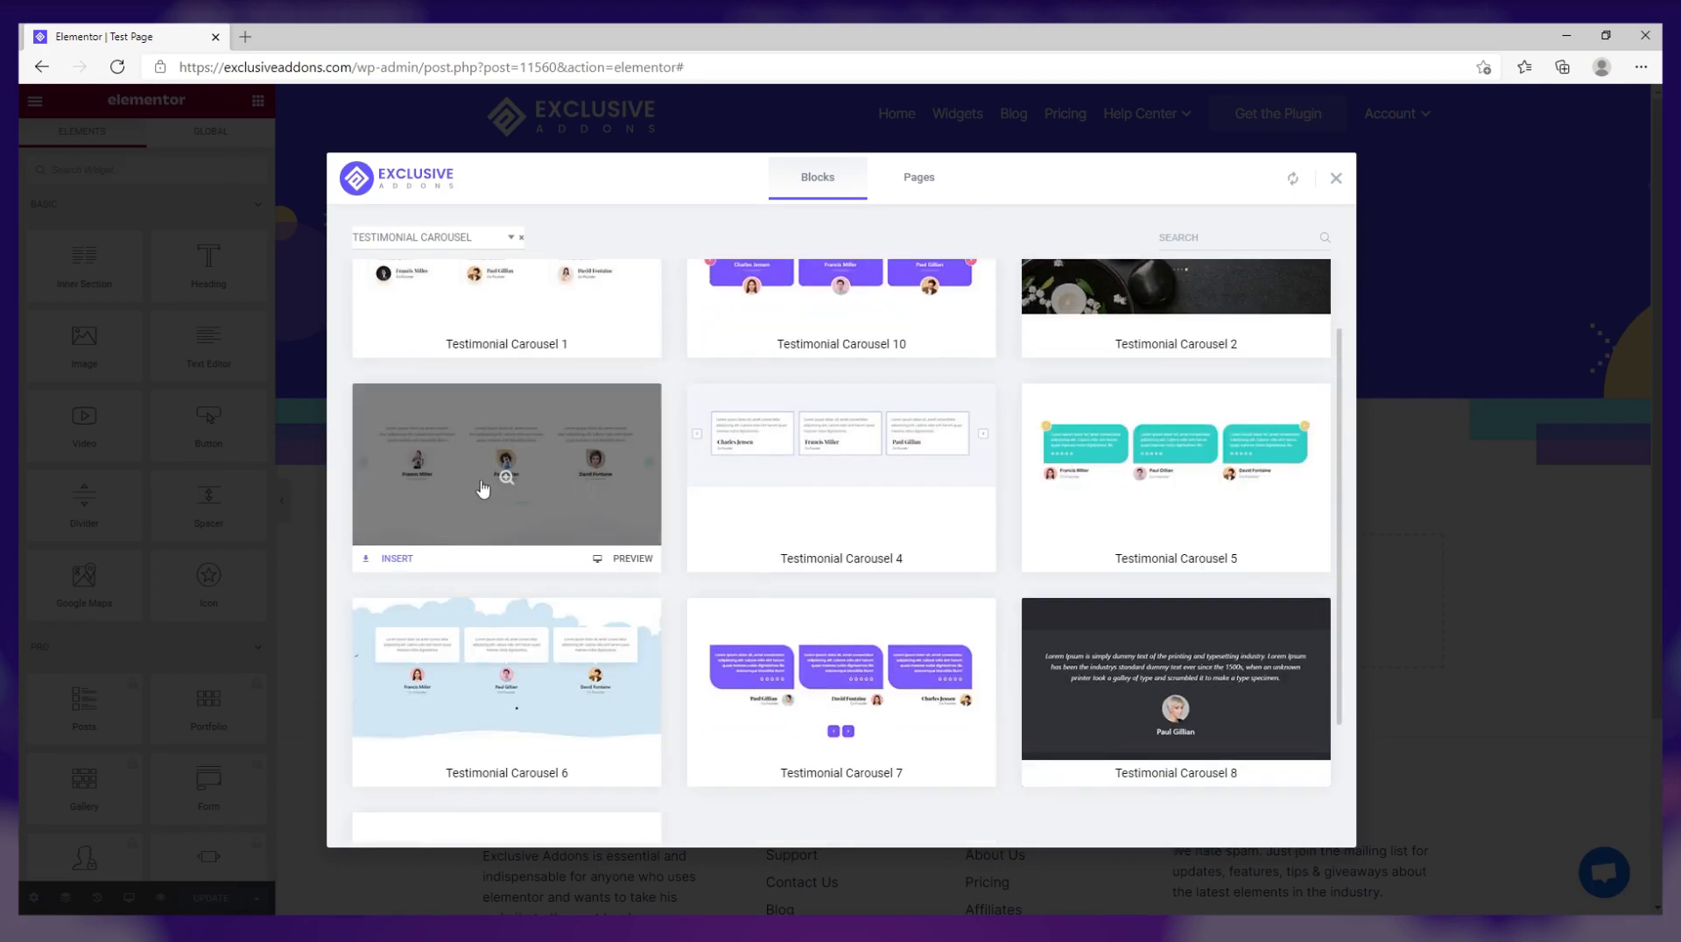
click(496, 486)
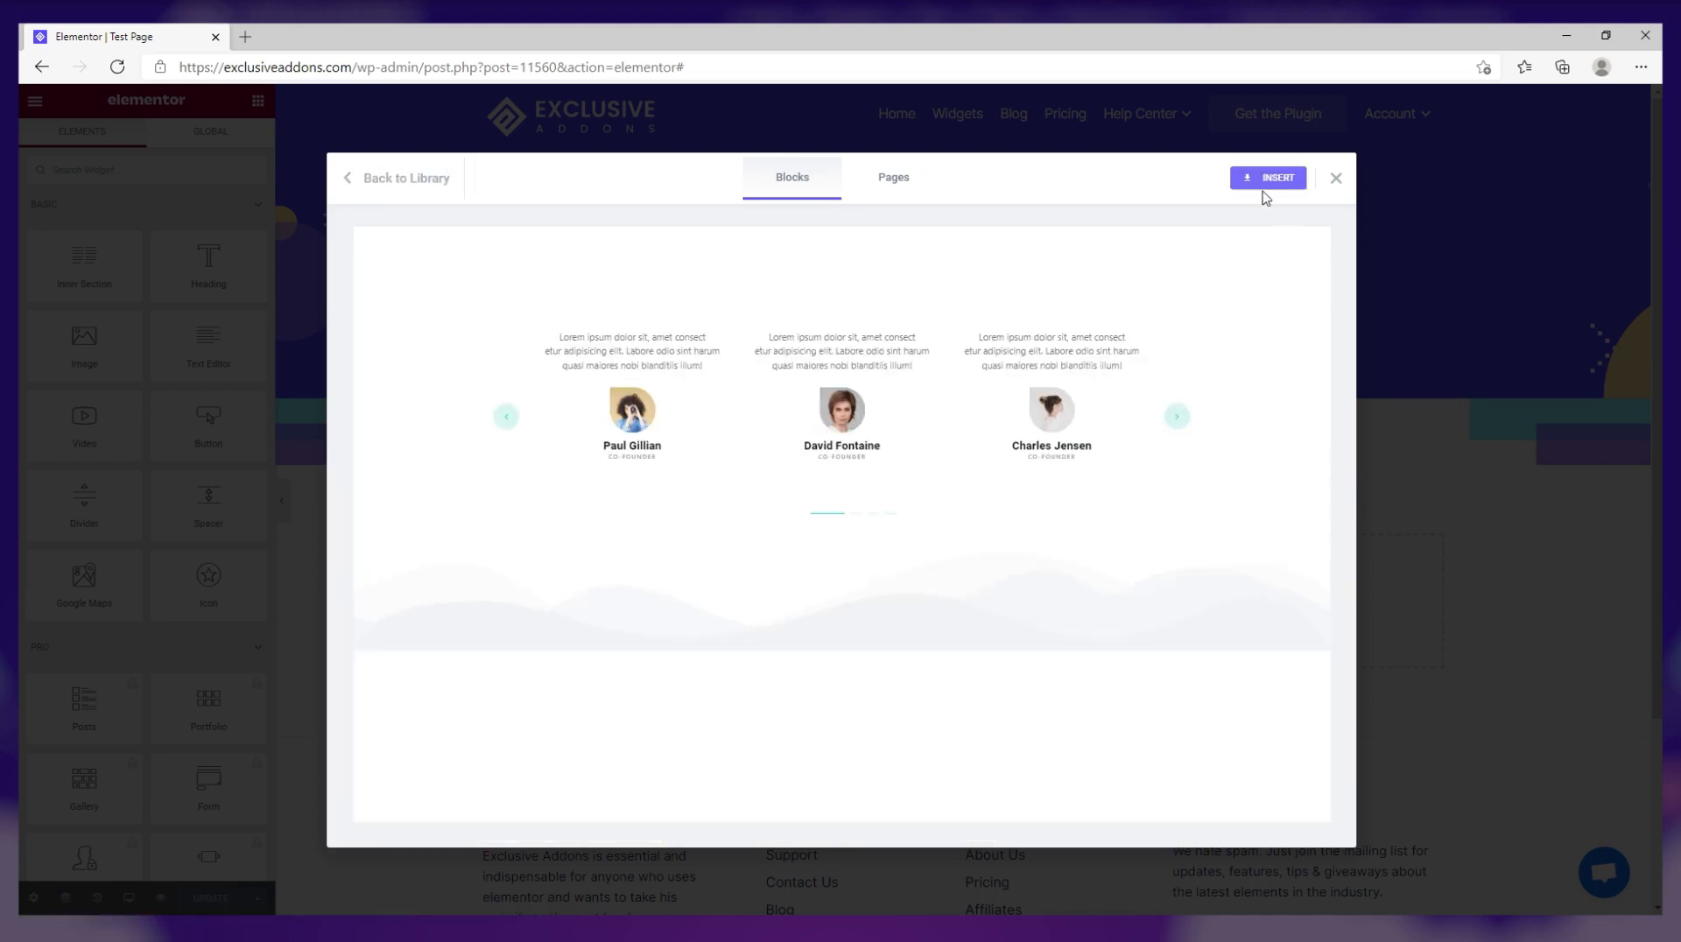
click(1269, 180)
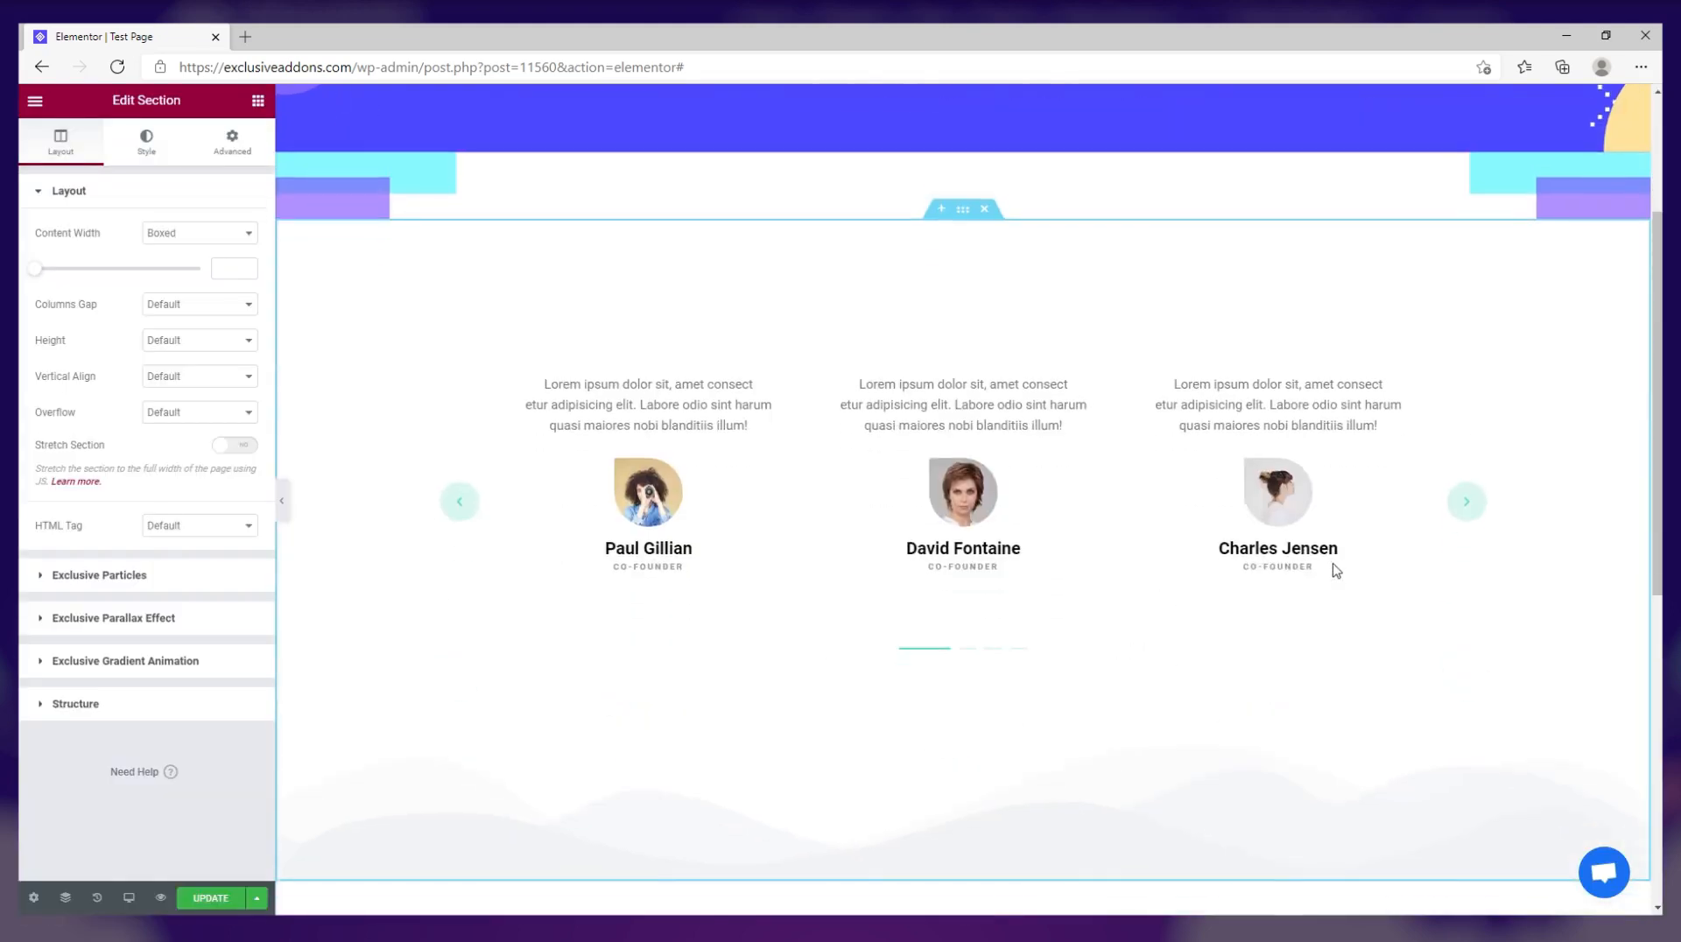
click(1002, 653)
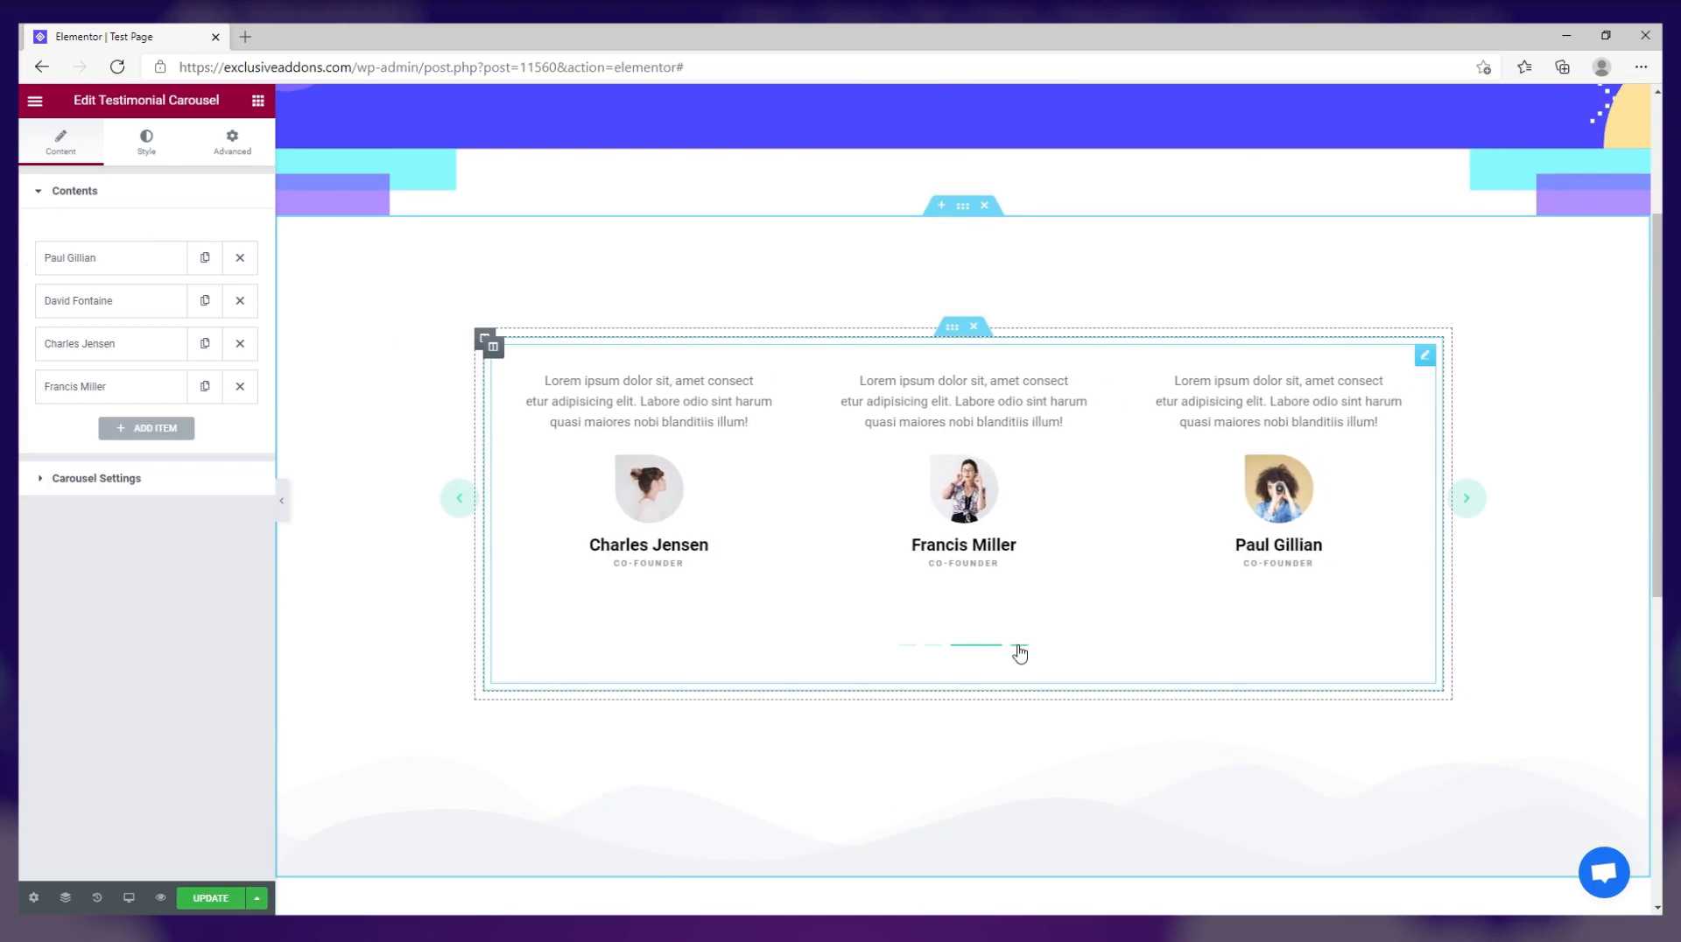
Add a new single-column section below the inserted testimonial block.
scroll(1165, 638, down, 7)
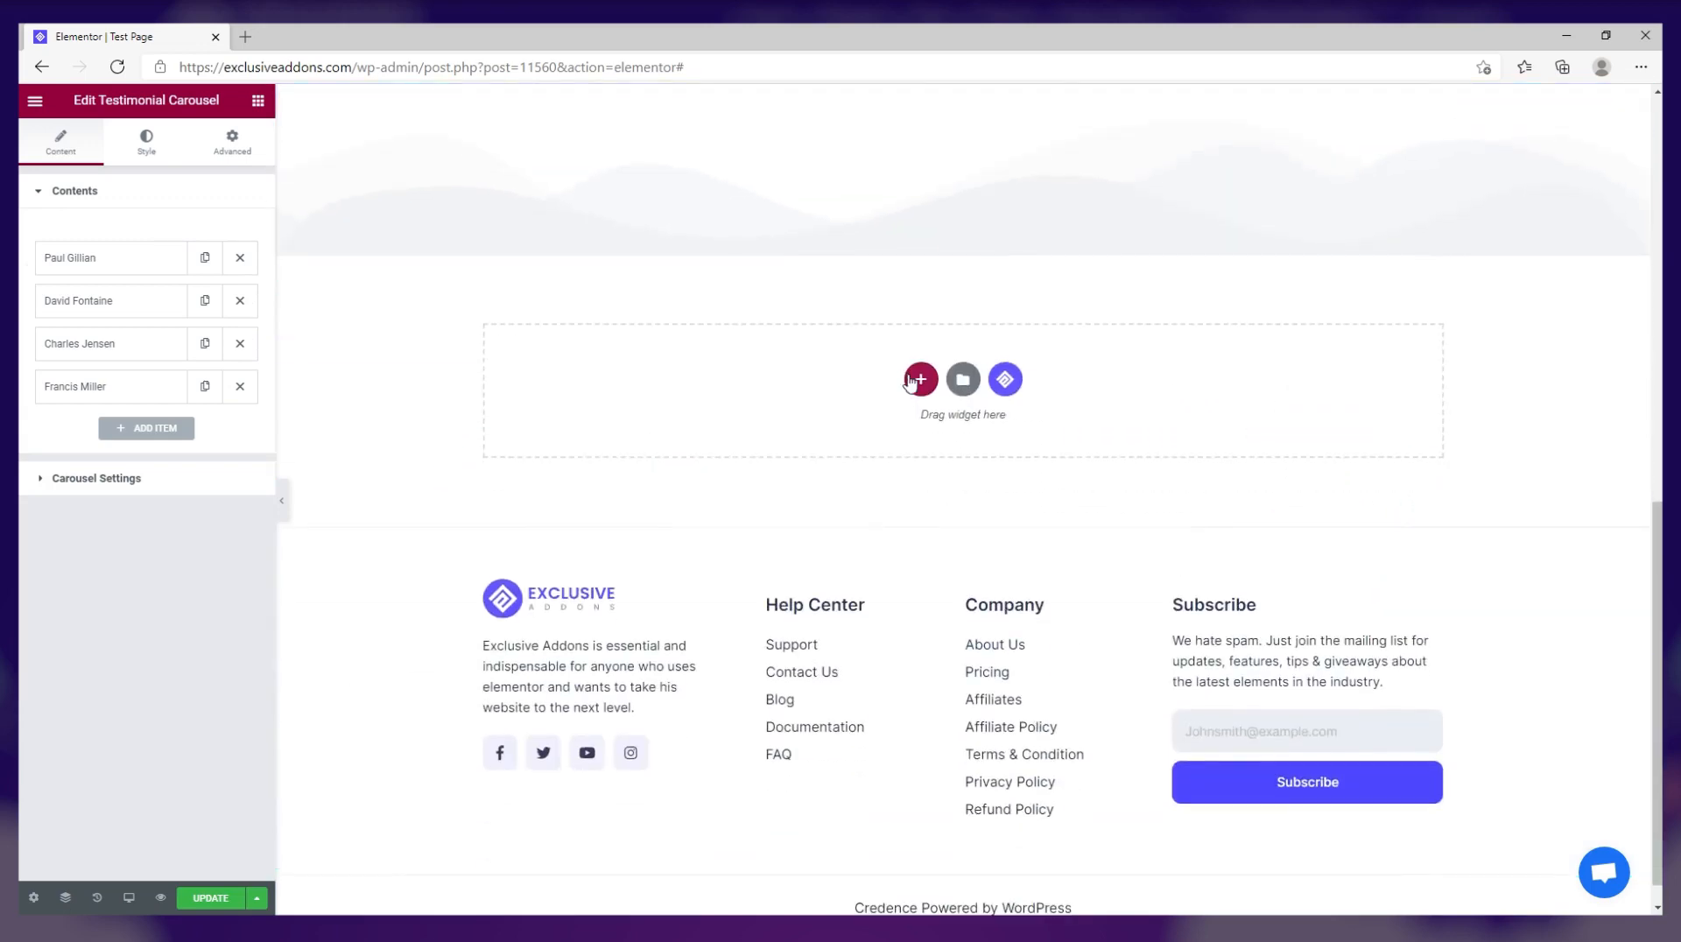
click(919, 379)
click(740, 430)
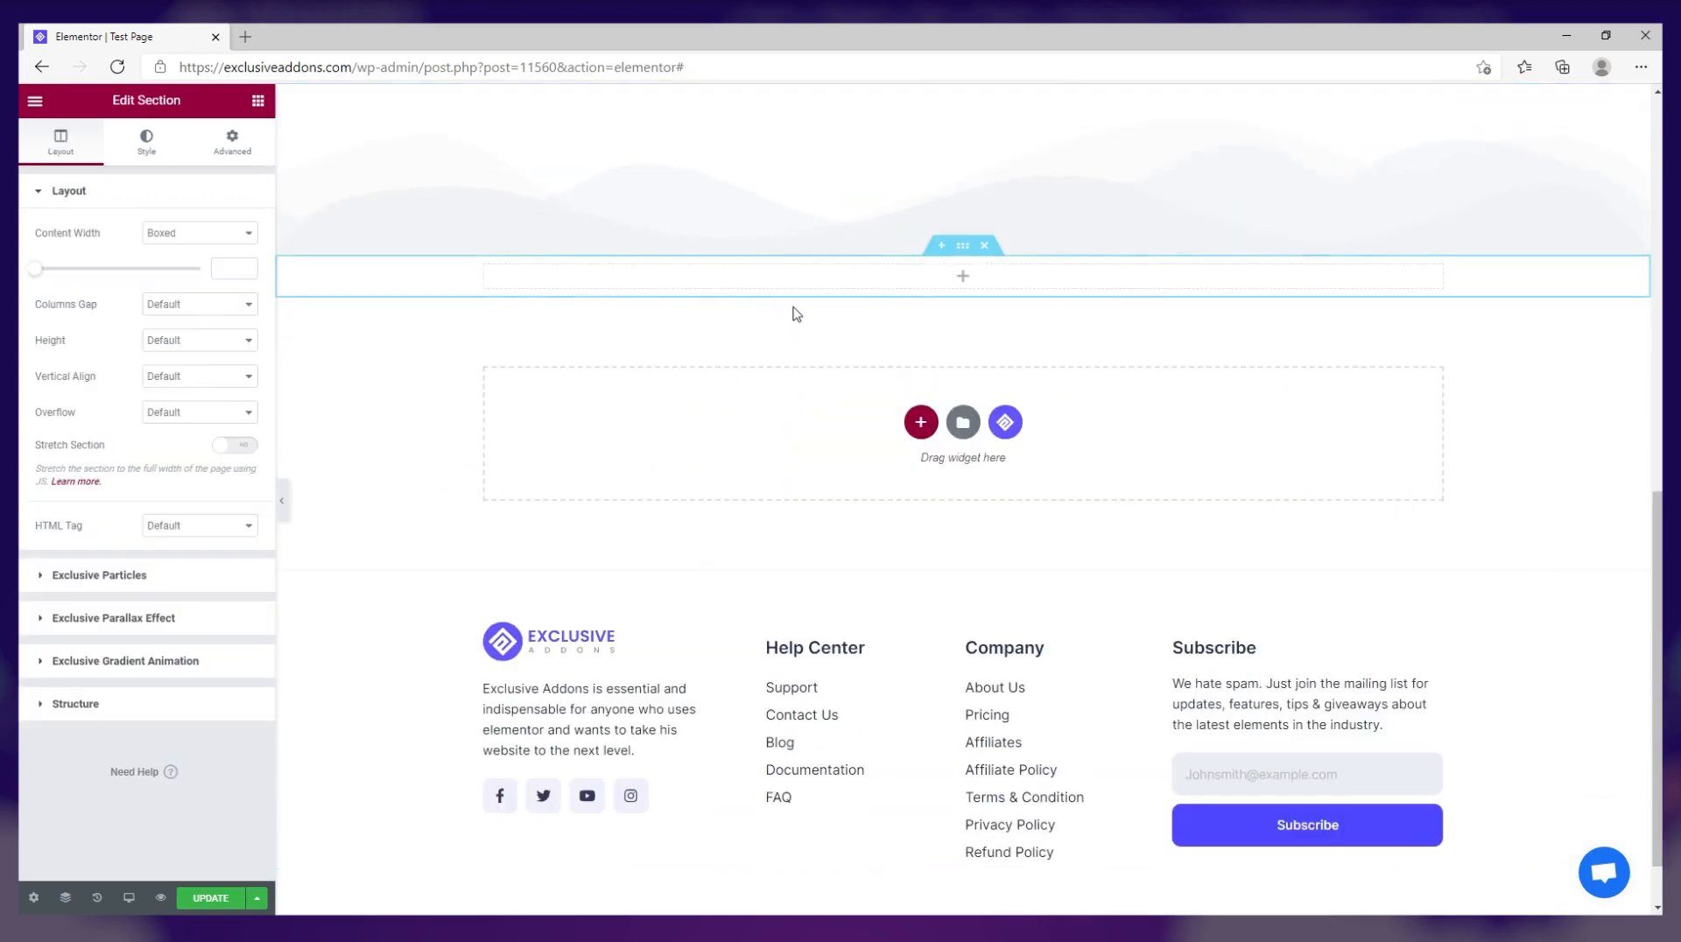
Set the new section's top and bottom padding to 100 px, with left and right at 0.
click(961, 274)
click(963, 250)
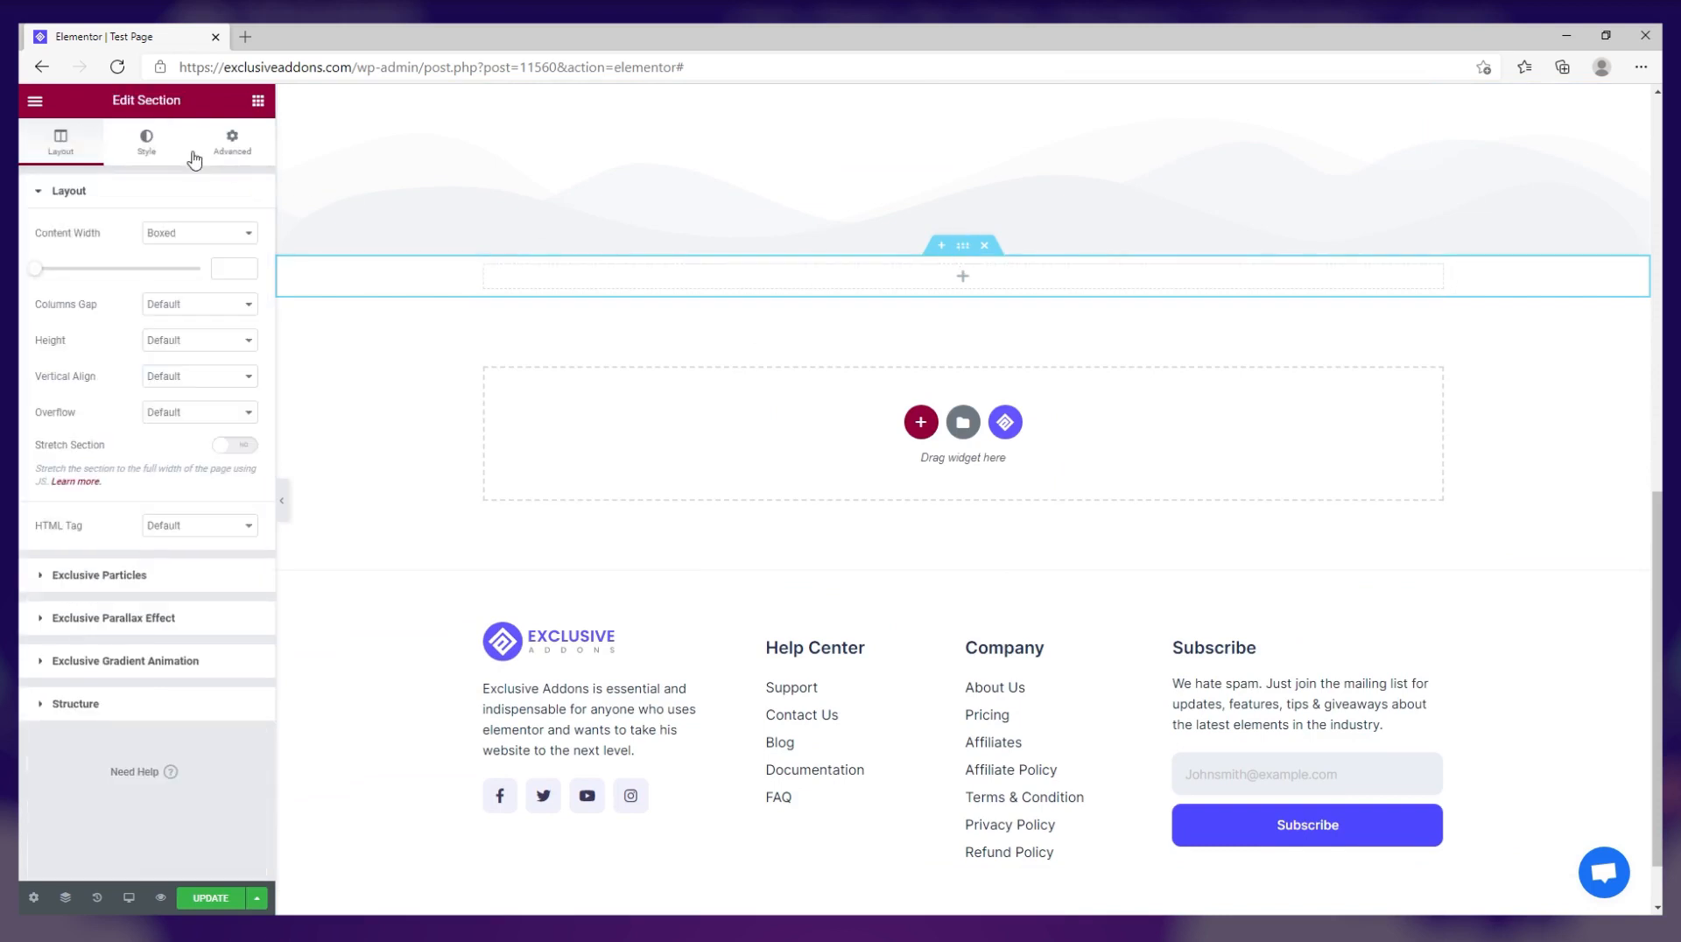
click(231, 144)
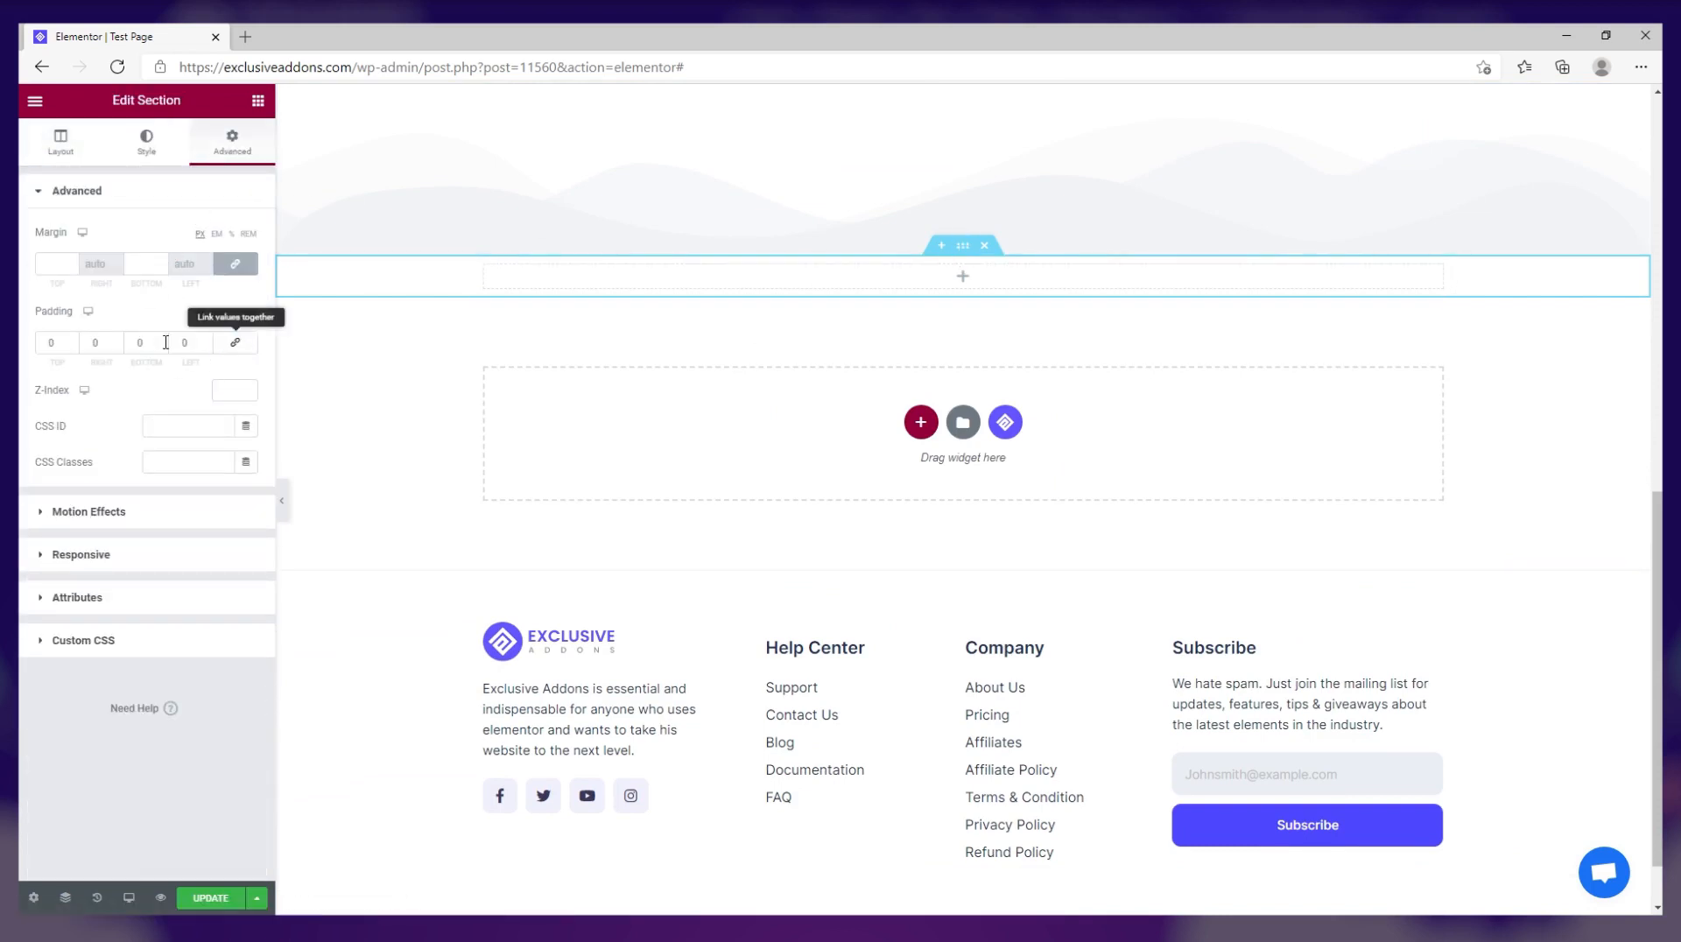
click(42, 341)
text(100)
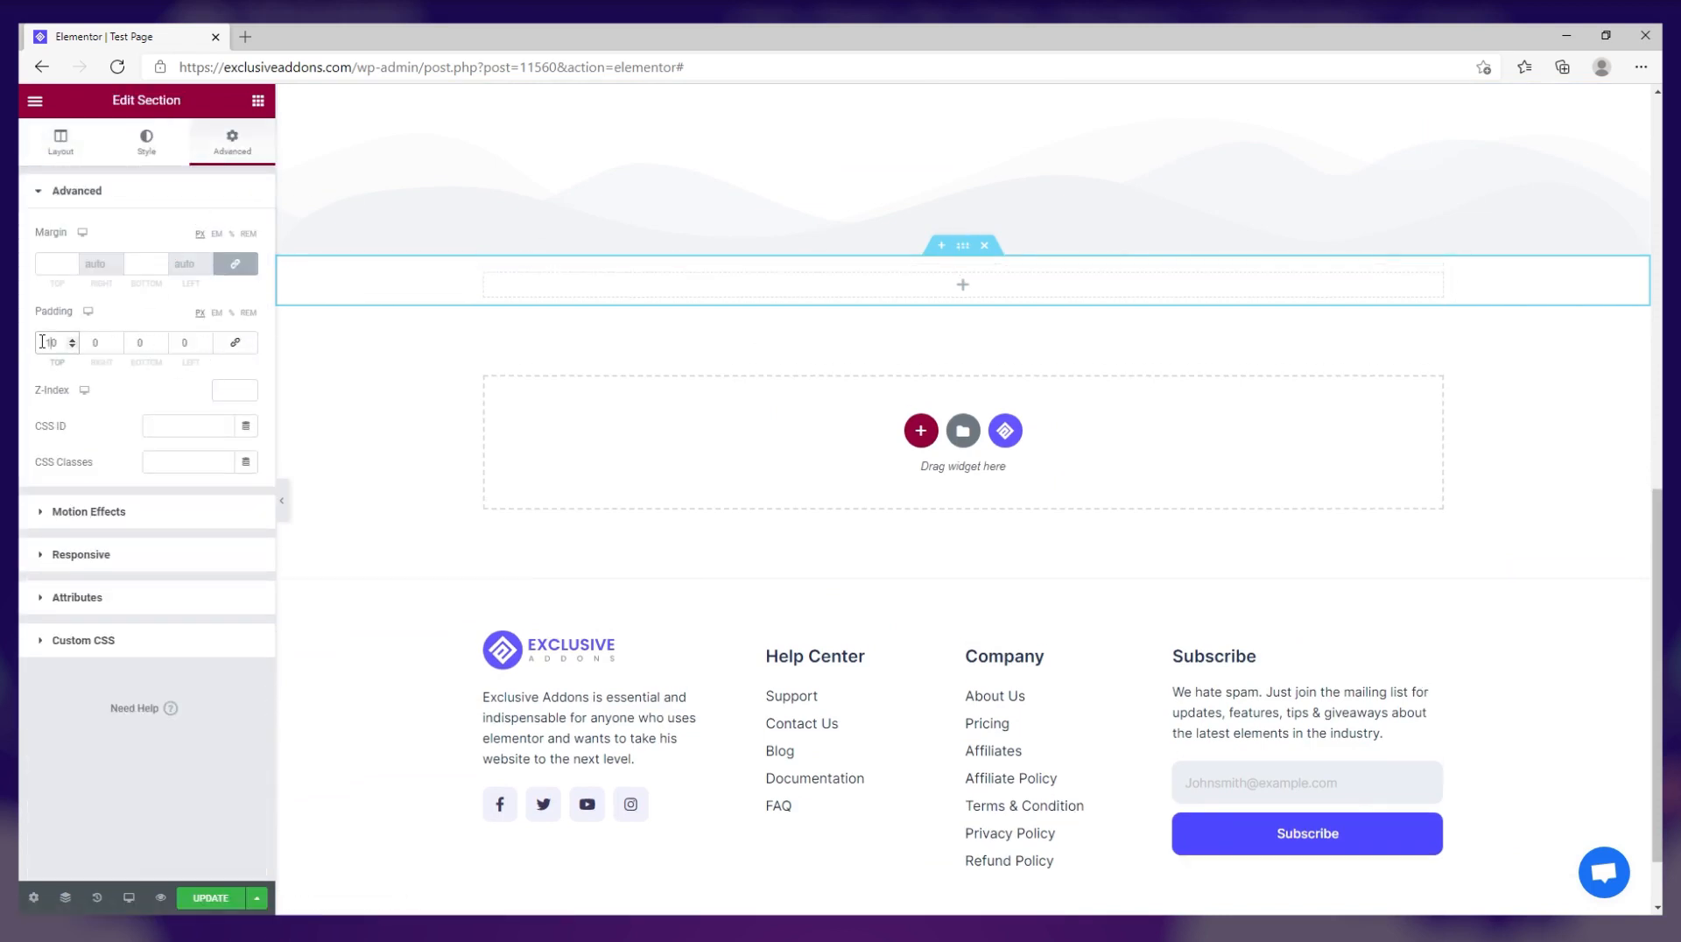
text(100)
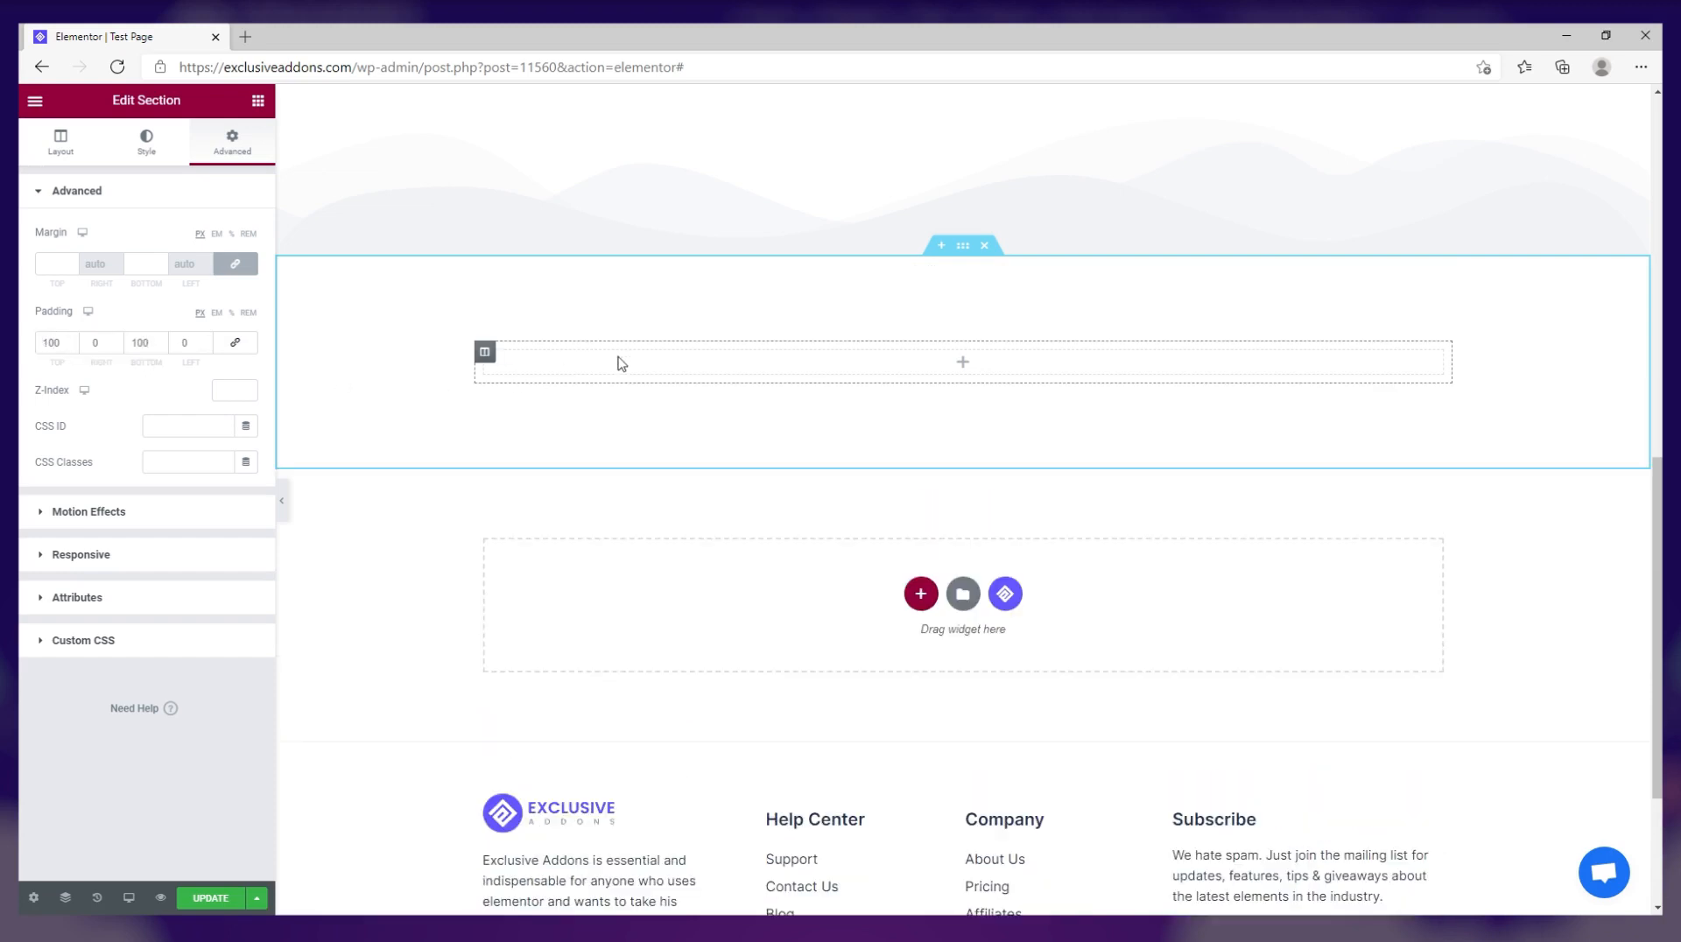
Search the widgets for "test", place the Exclusive Addons Testimonial Carousel in the empty section and advance its slides.
click(525, 364)
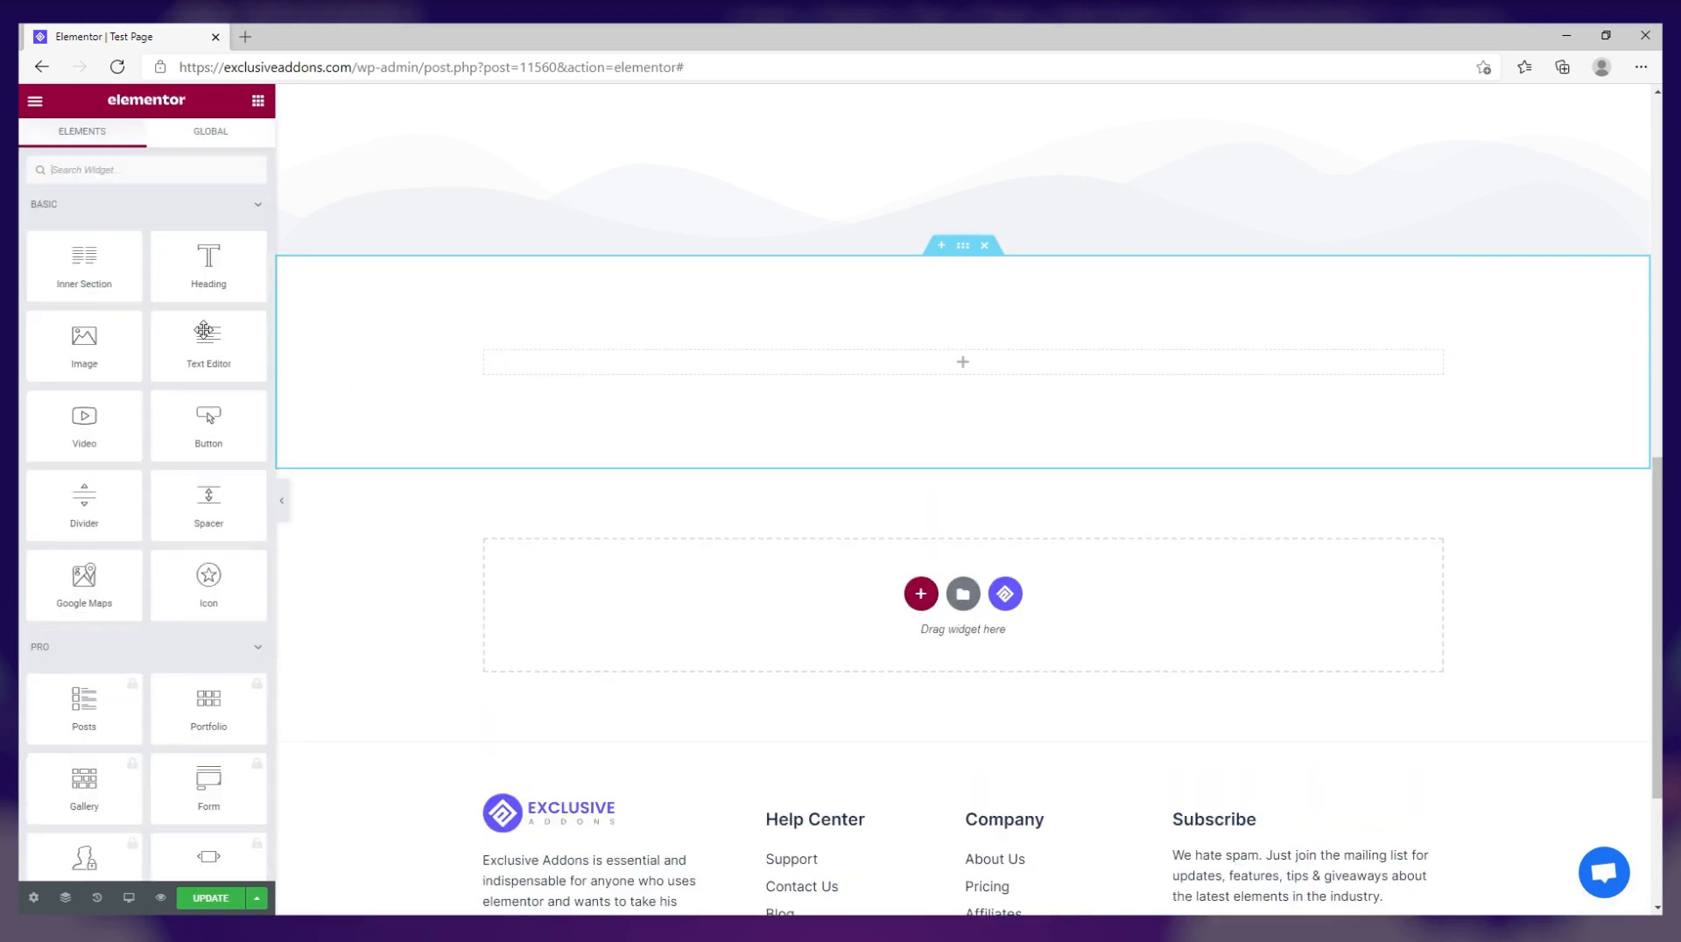
click(146, 177)
text(test)
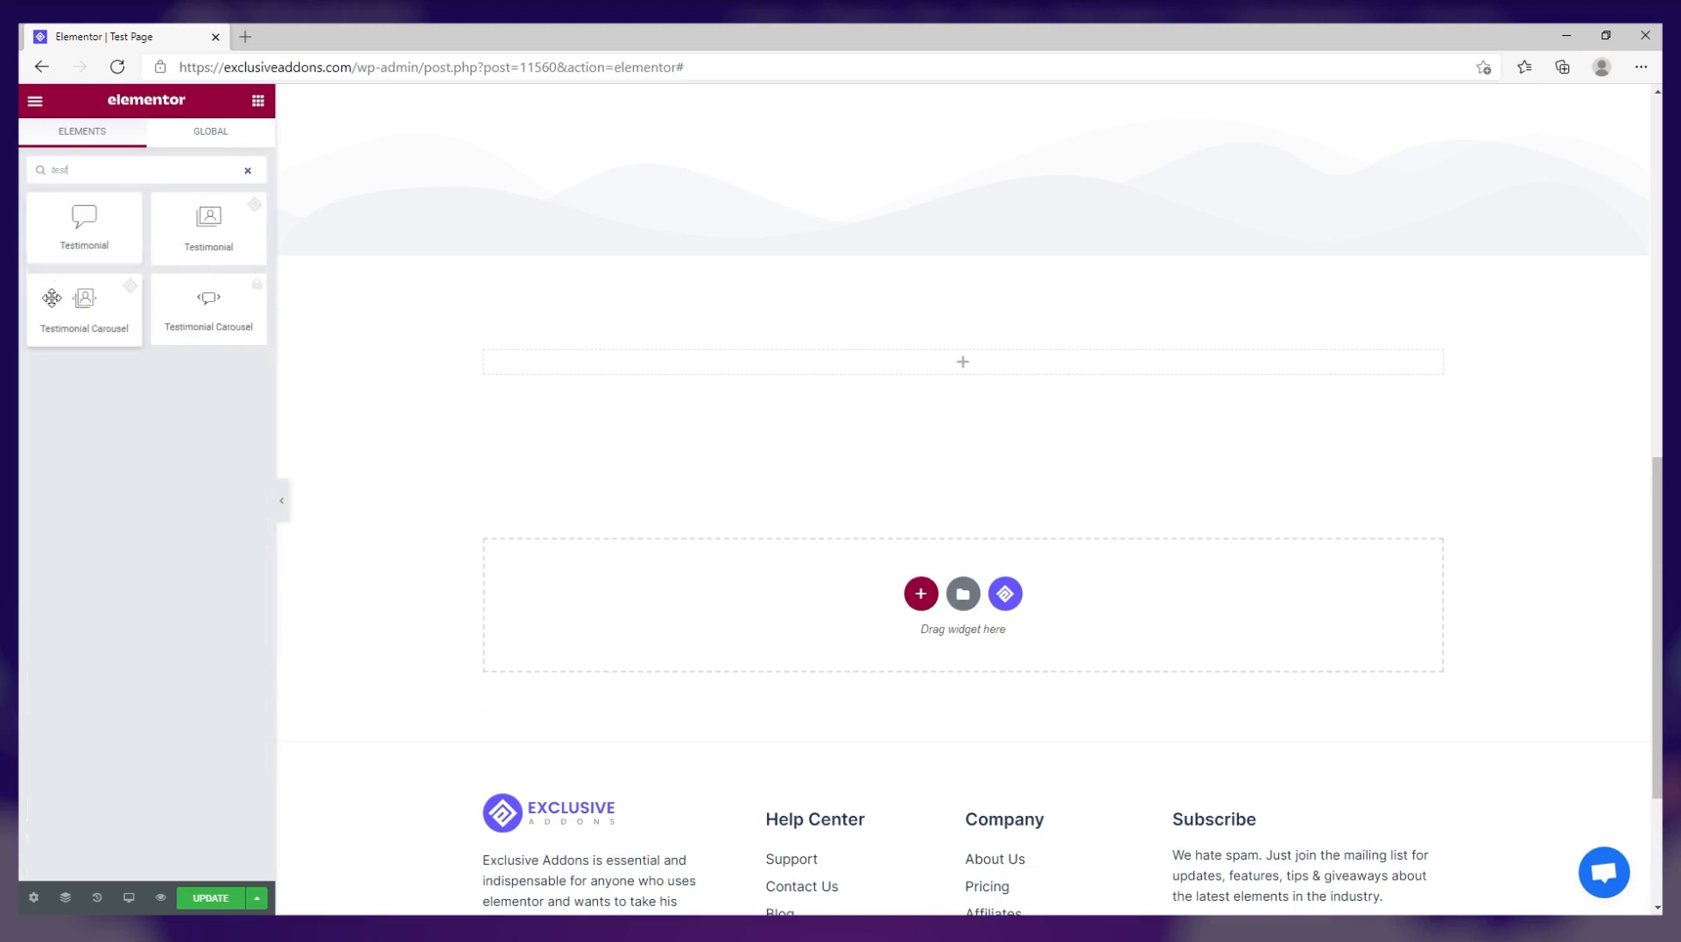
drag(75, 317, 617, 370)
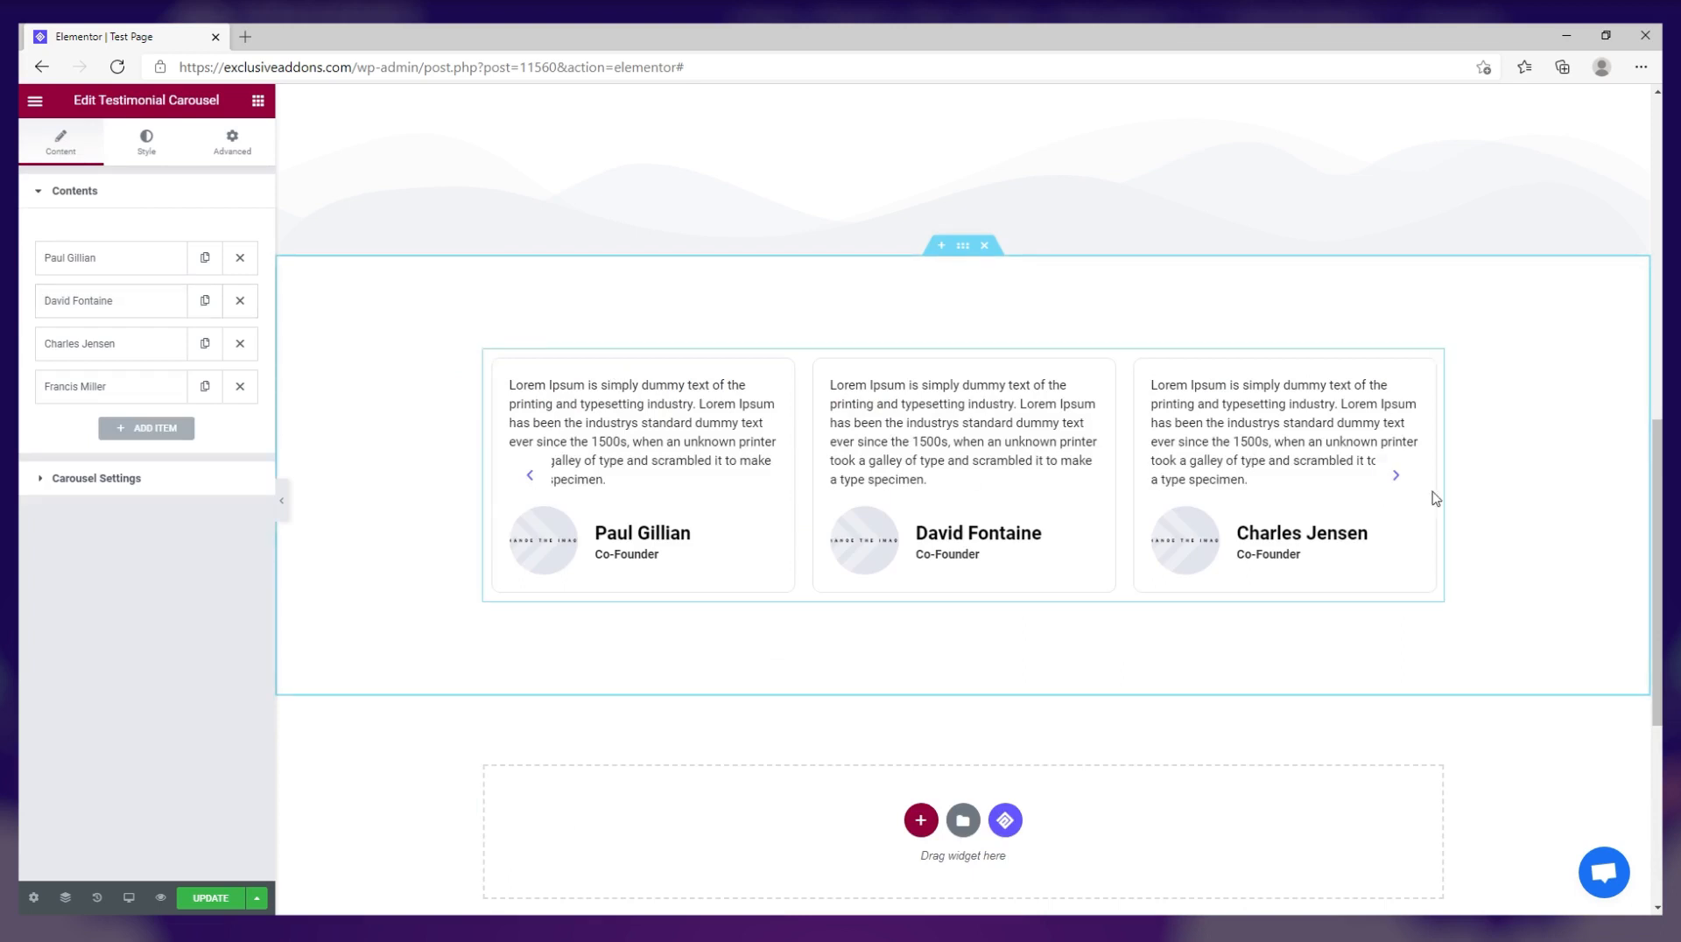
click(1408, 482)
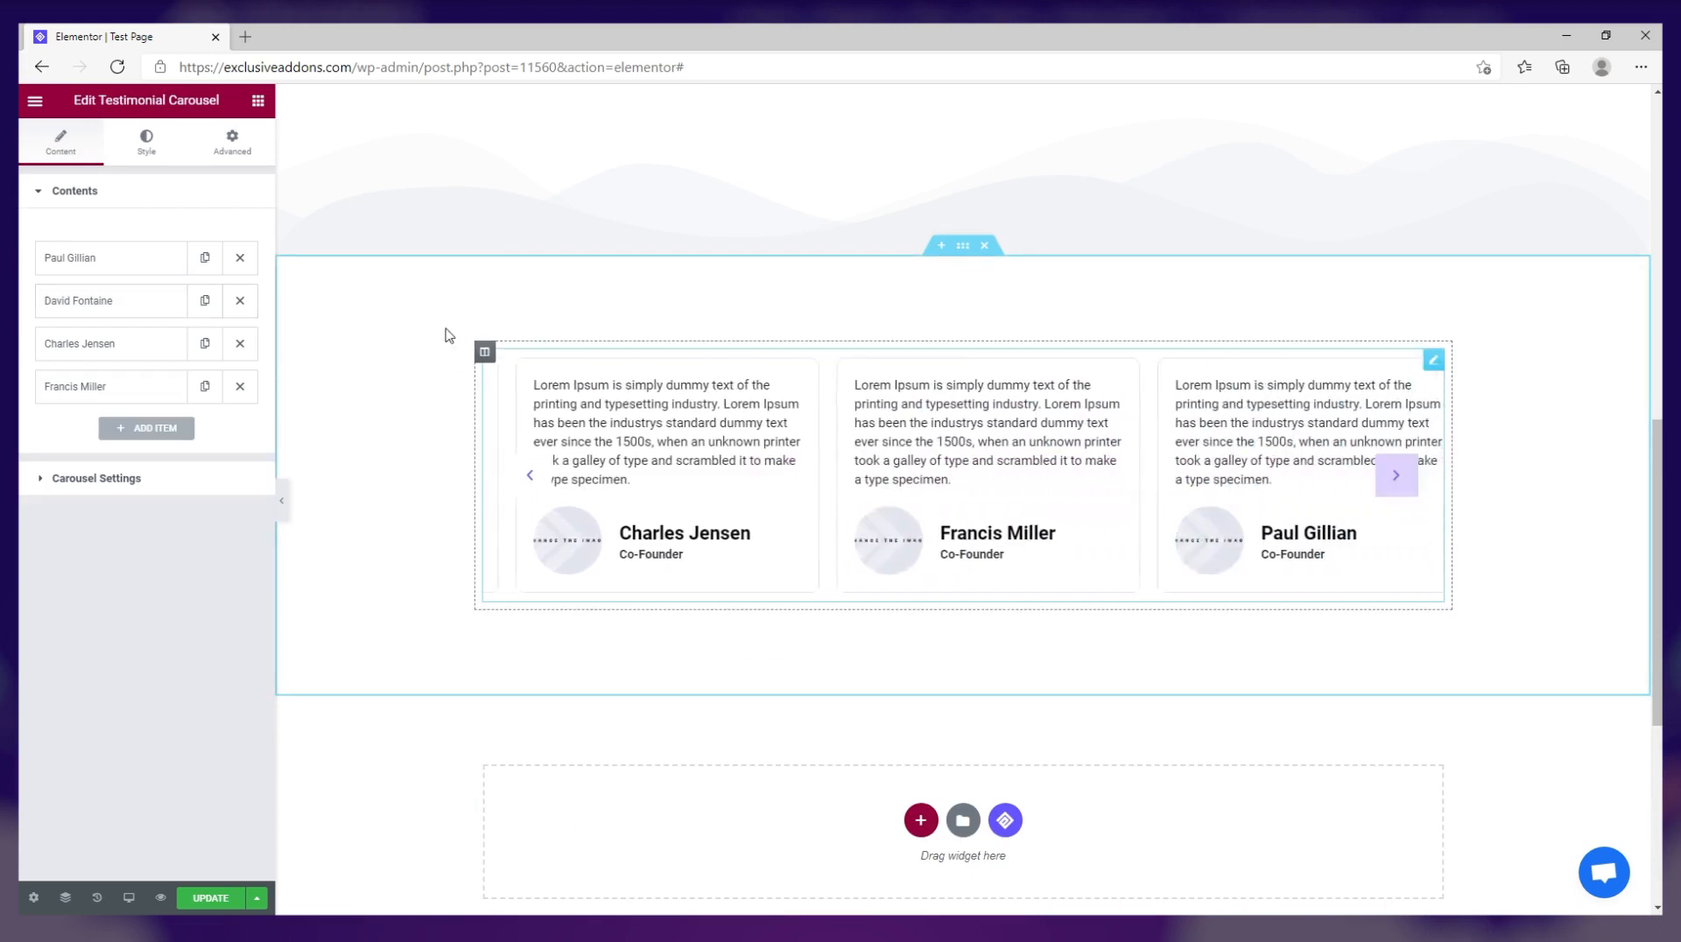
Give the first testimonial the photo of the curly-haired woman with a camera and set its designation to CEO.
click(120, 259)
click(127, 350)
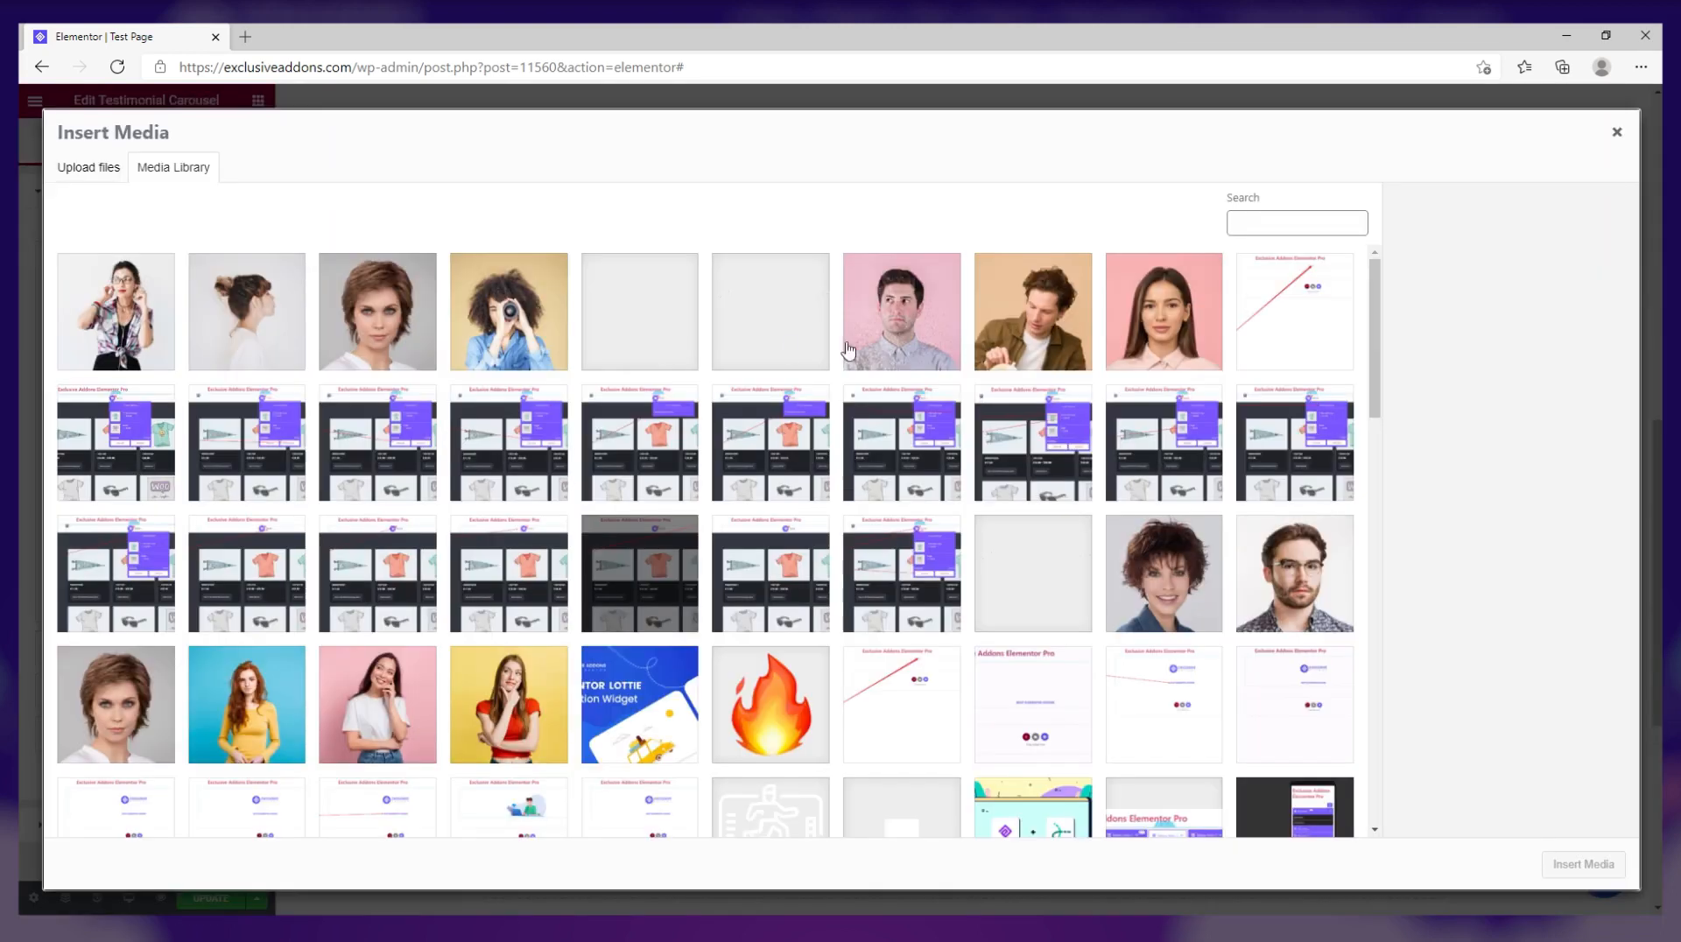
click(495, 334)
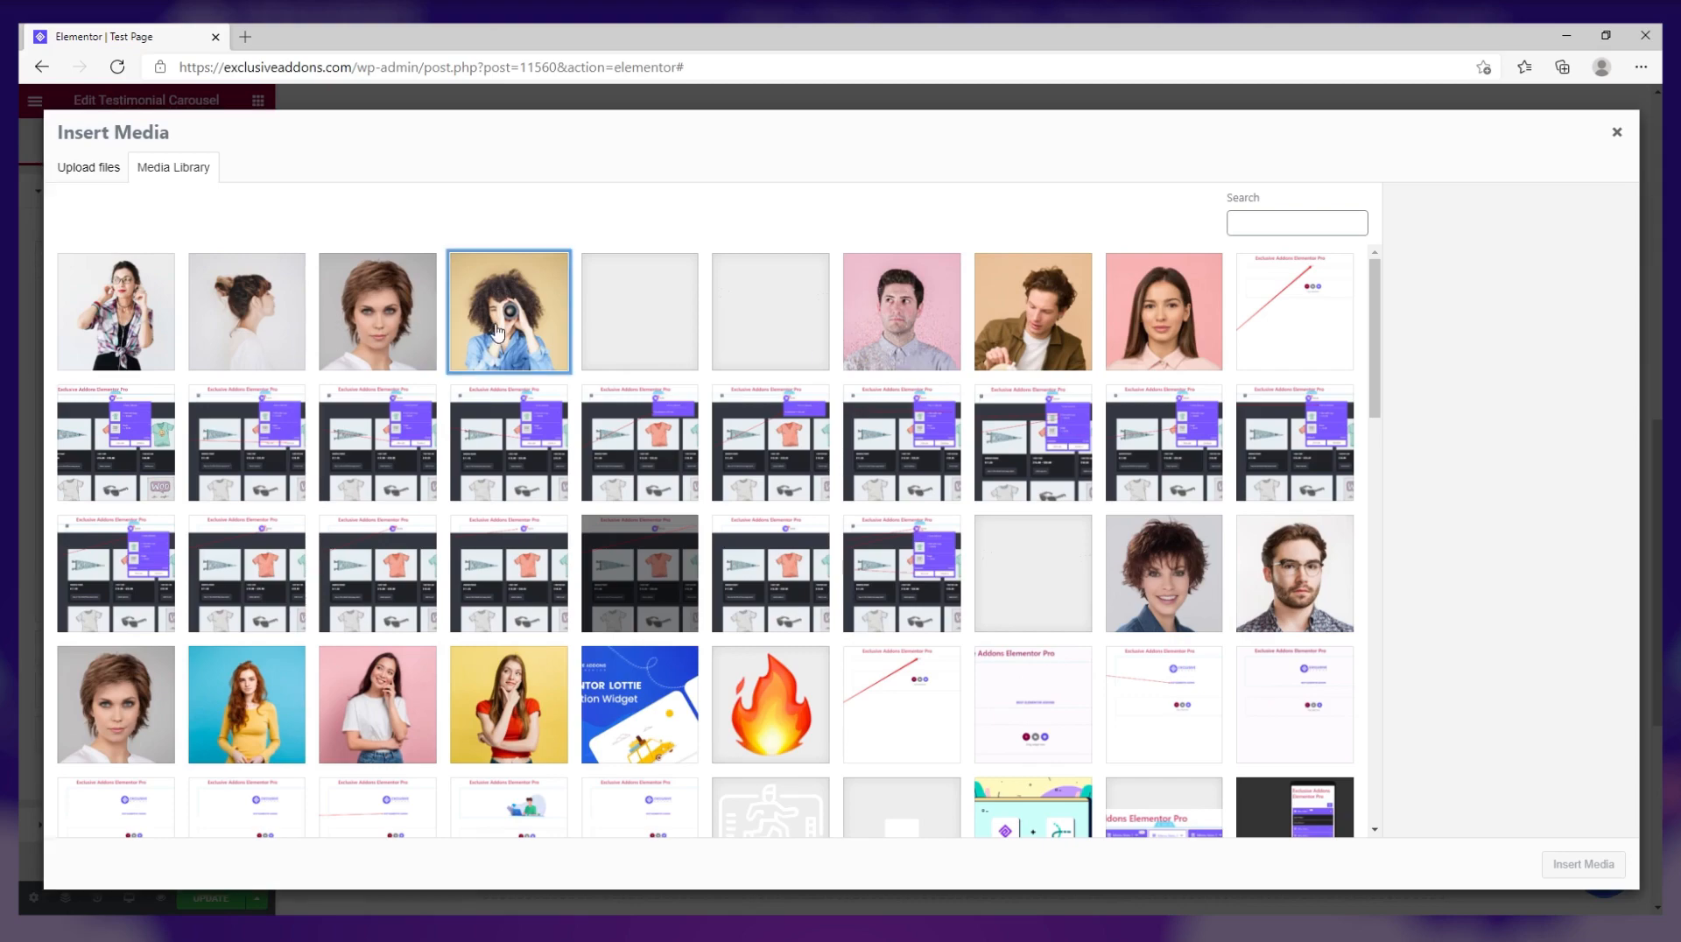
click(1585, 862)
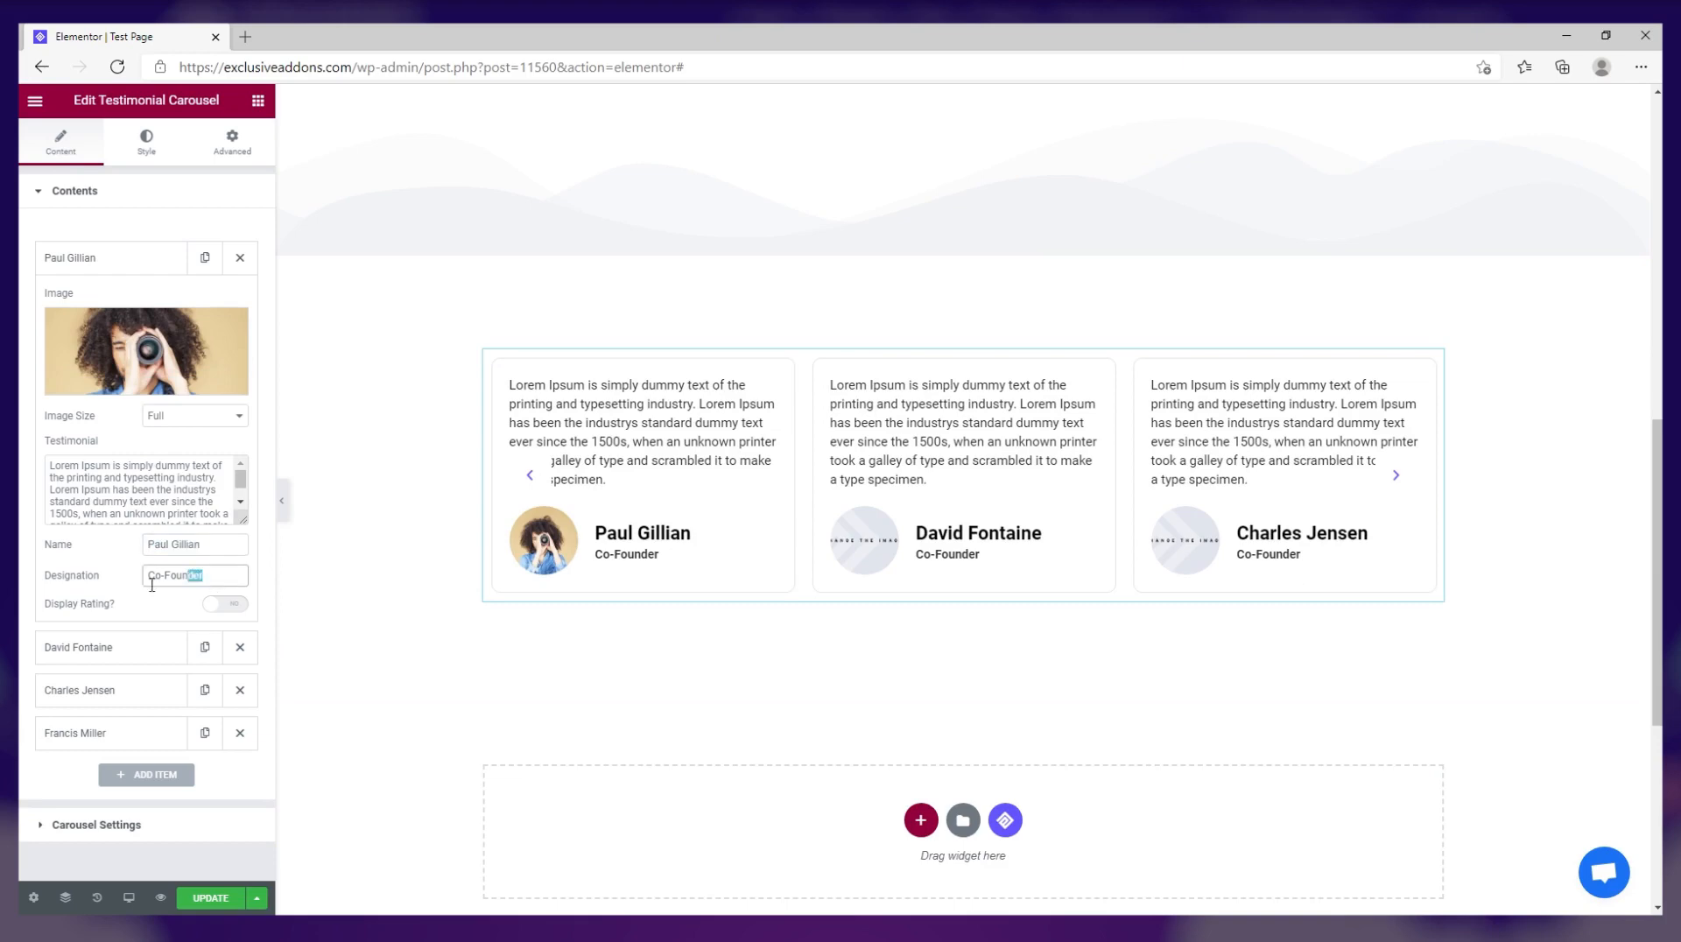
key(BackSpace)
text(CEO)
click(119, 278)
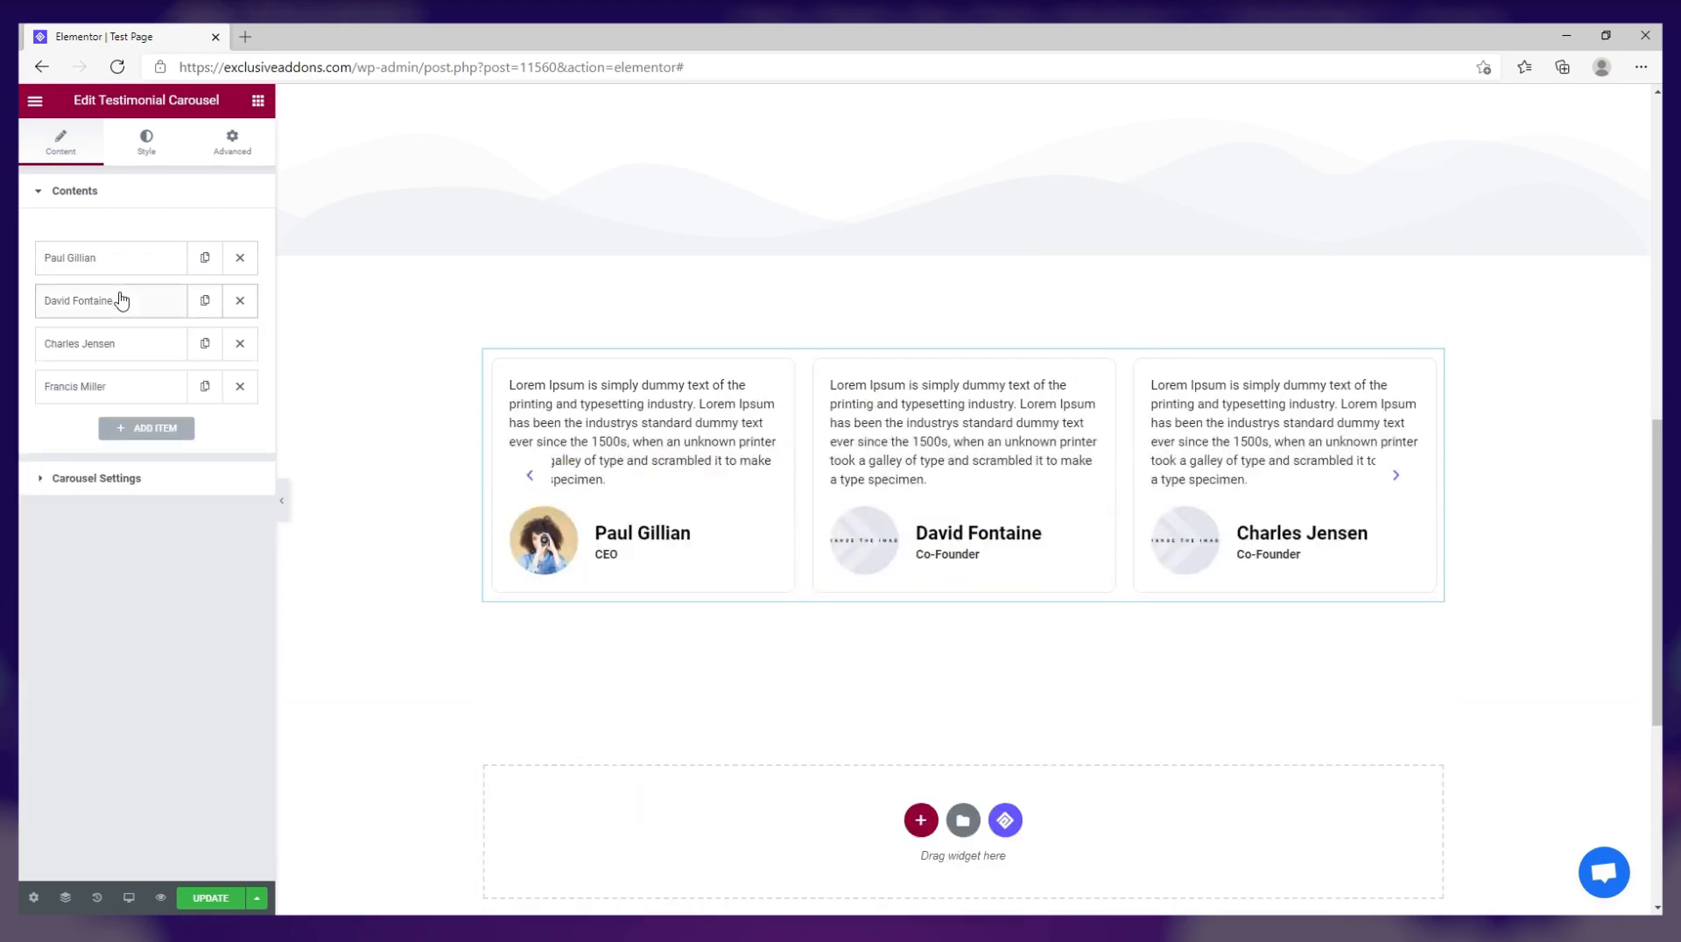
Give the second testimonial the portrait of the short-haired woman on grey and set its designation to CTO.
click(121, 301)
click(245, 412)
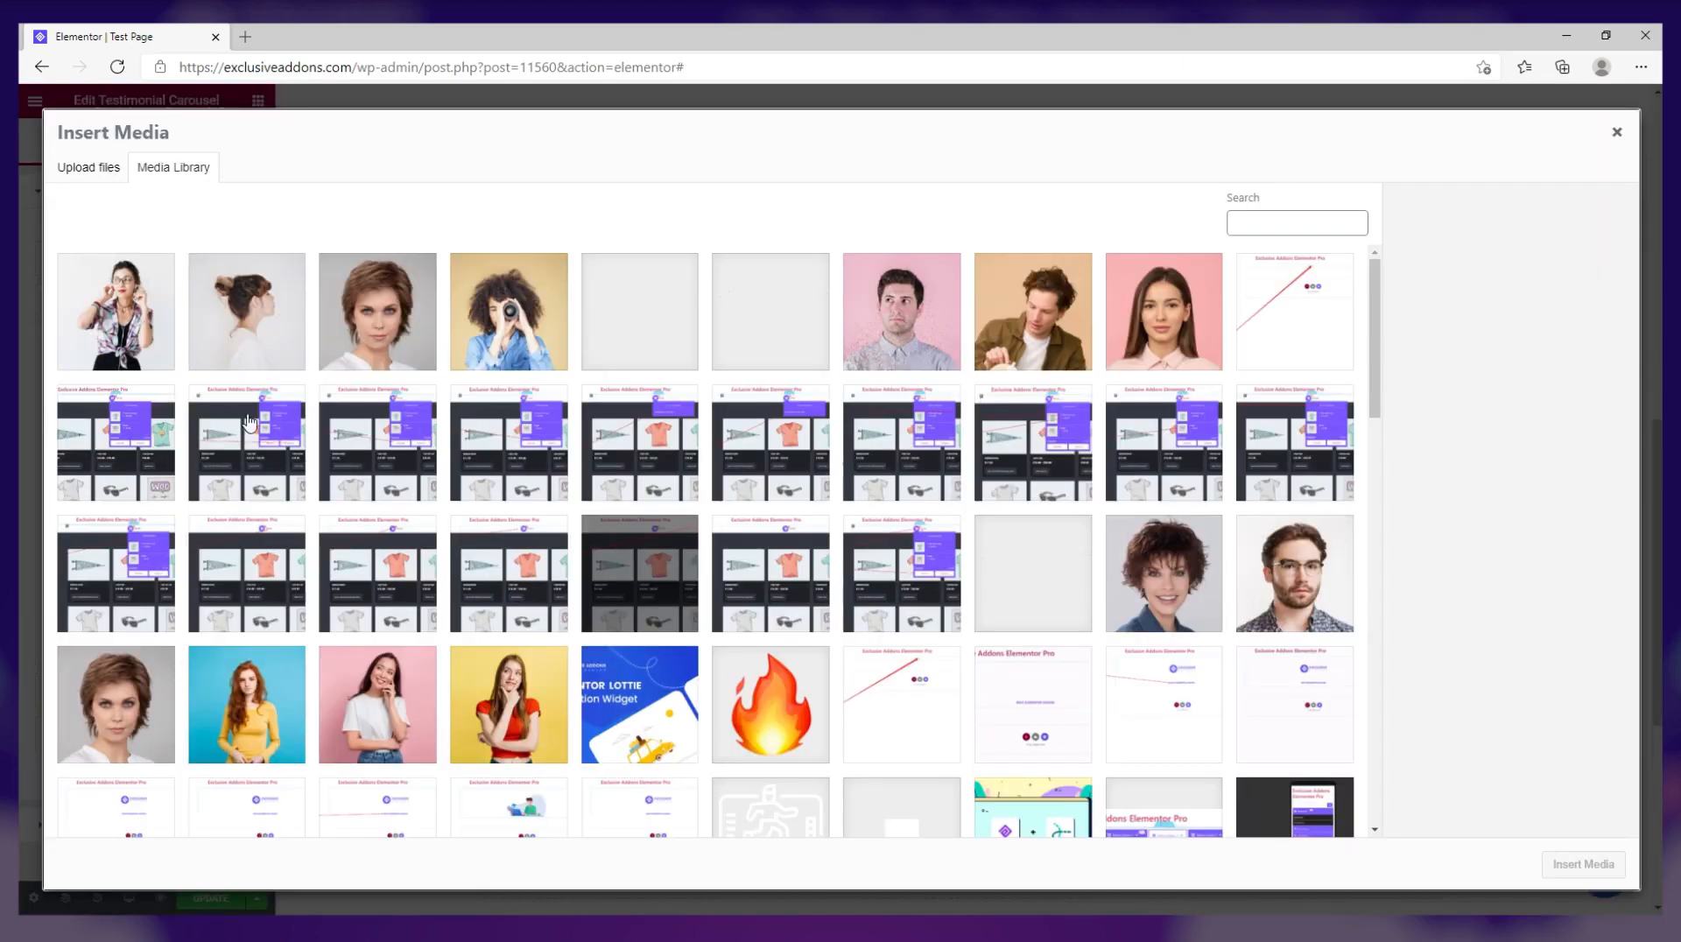
click(388, 329)
click(1607, 877)
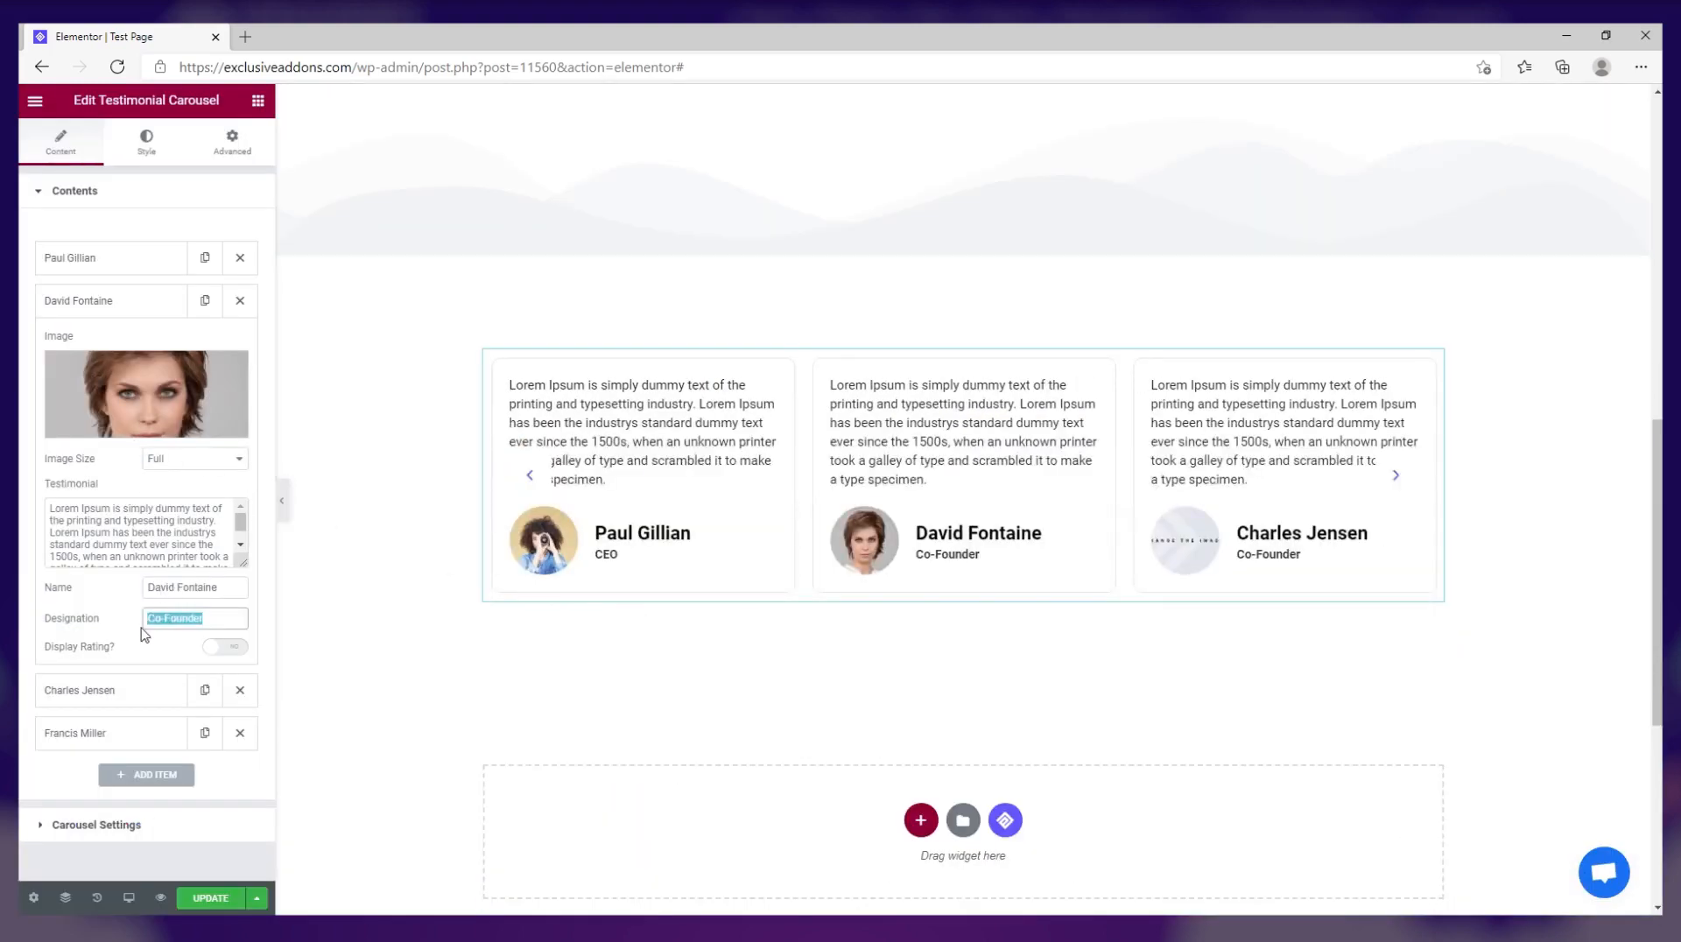
text(CTO)
click(130, 298)
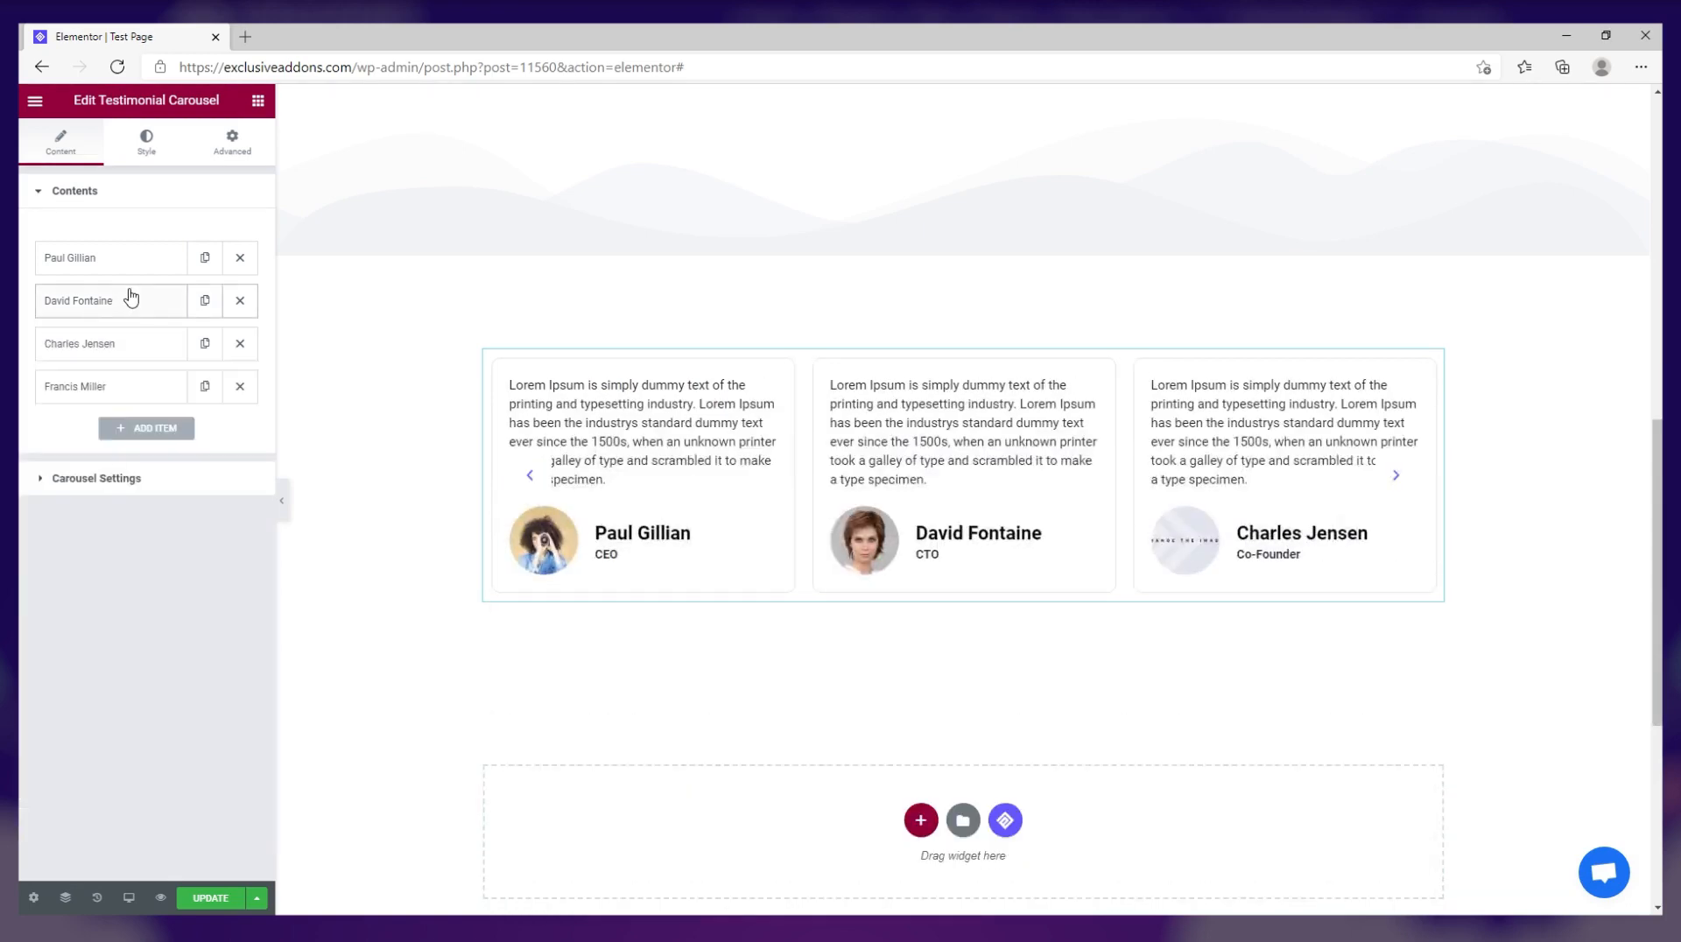
Give the third testimonial the side-profile photo of the woman with a hair bun and set its designation to Marketer.
click(140, 347)
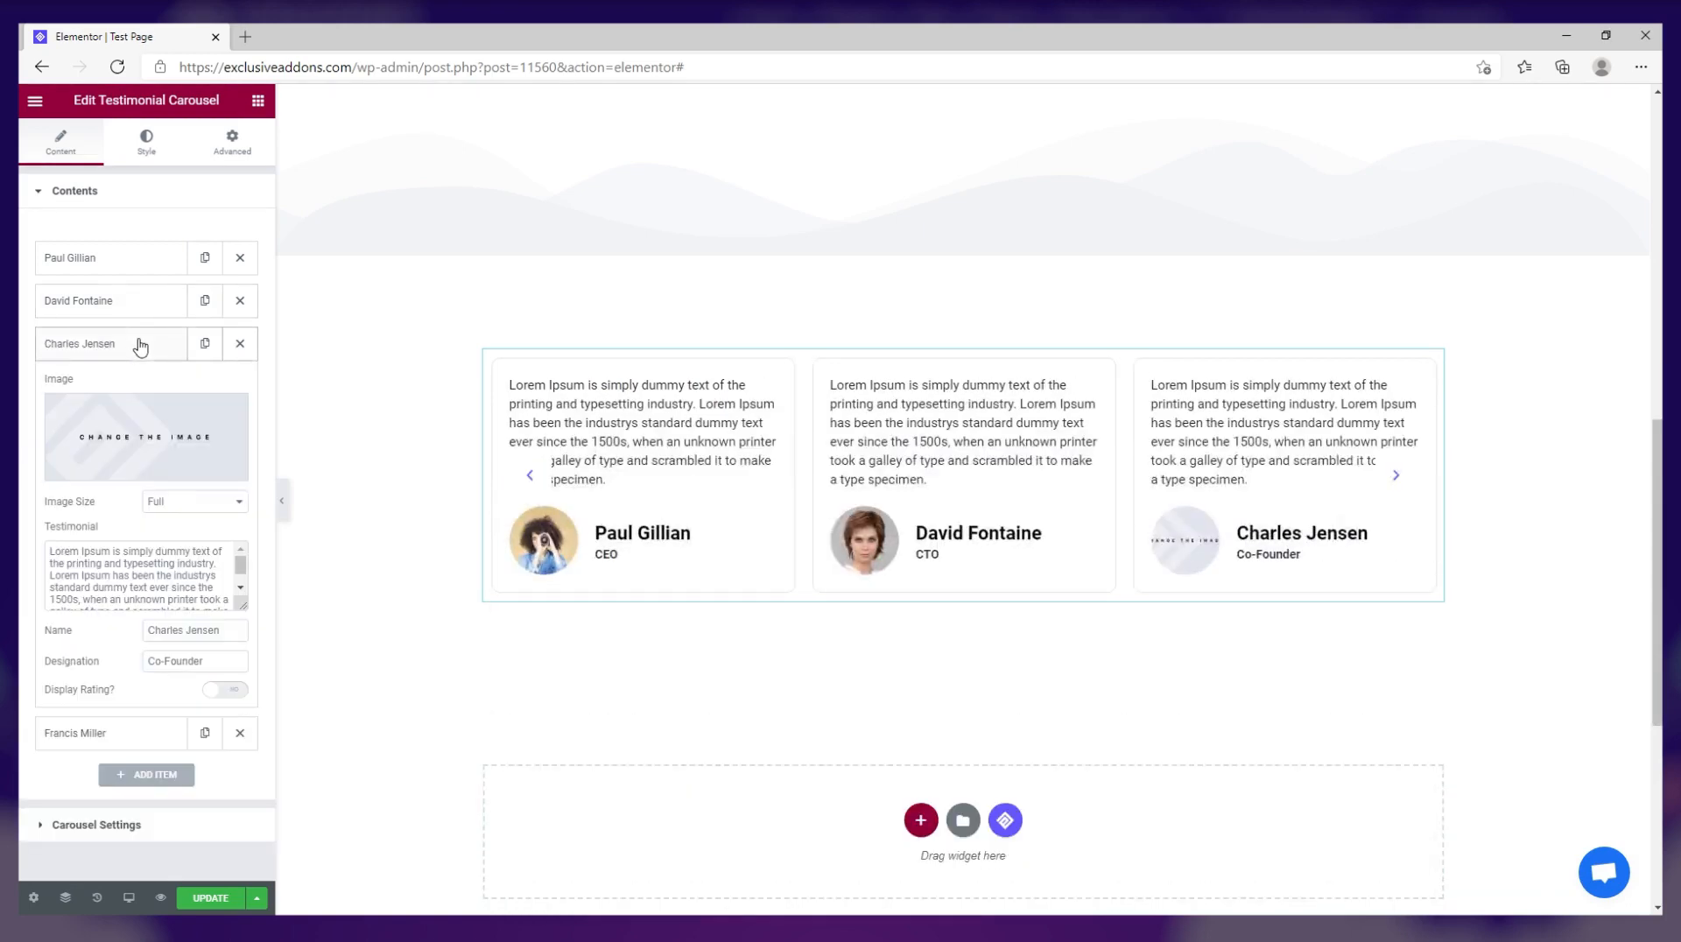
click(153, 431)
click(242, 313)
click(1582, 867)
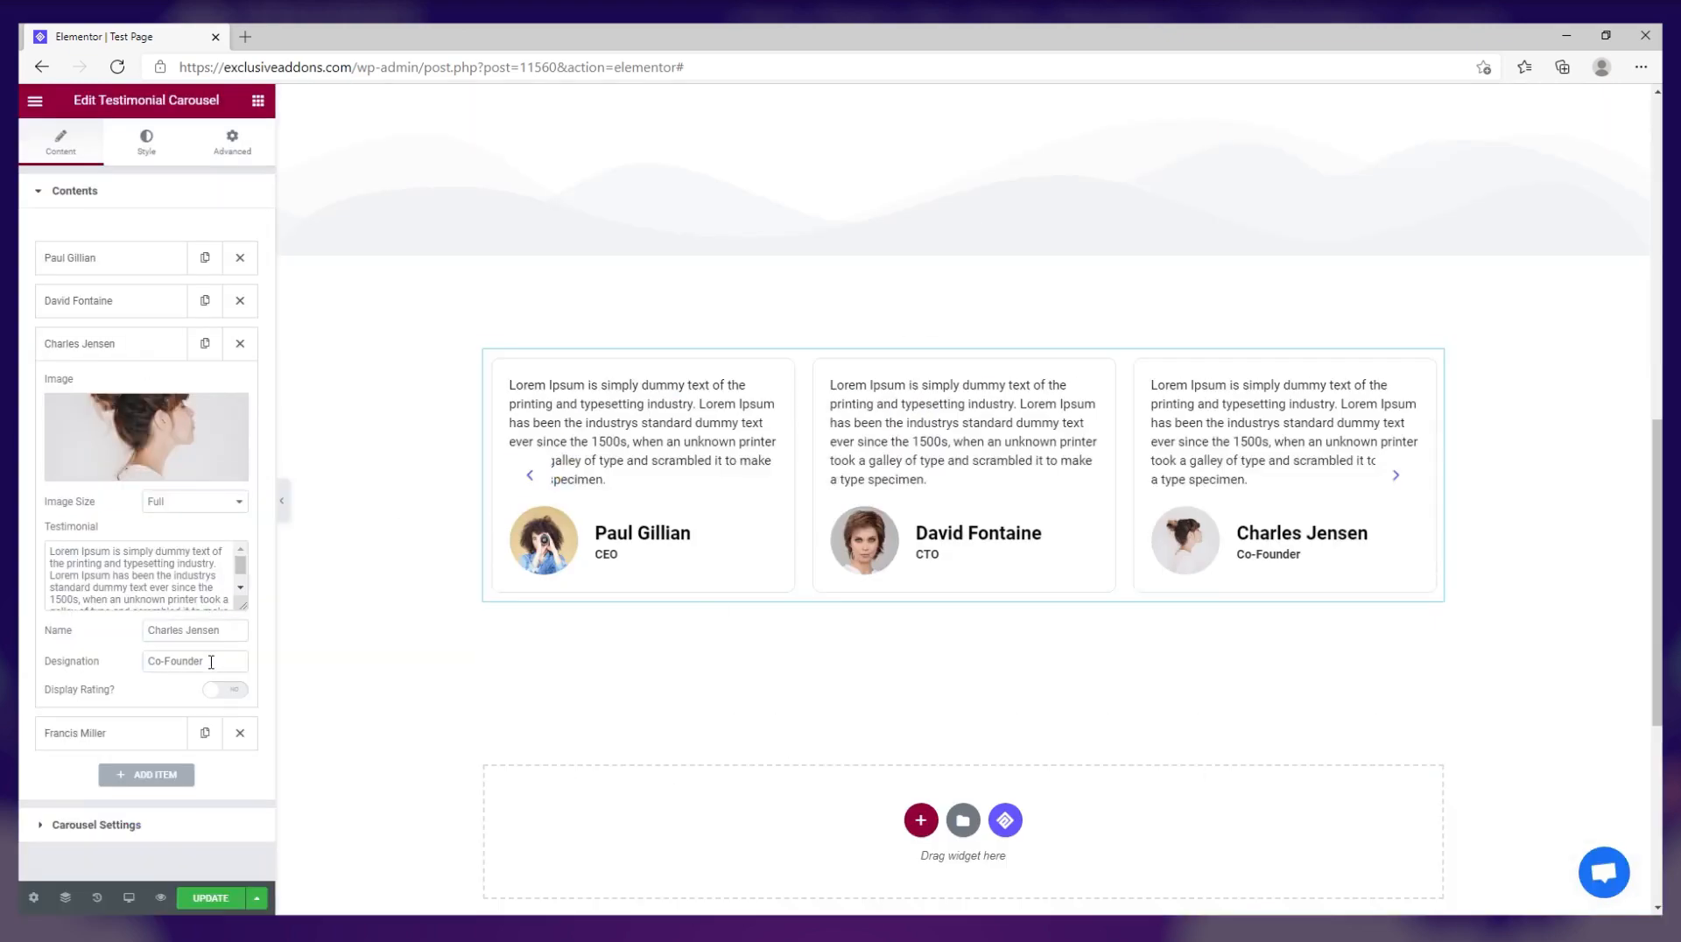
text(Marketer)
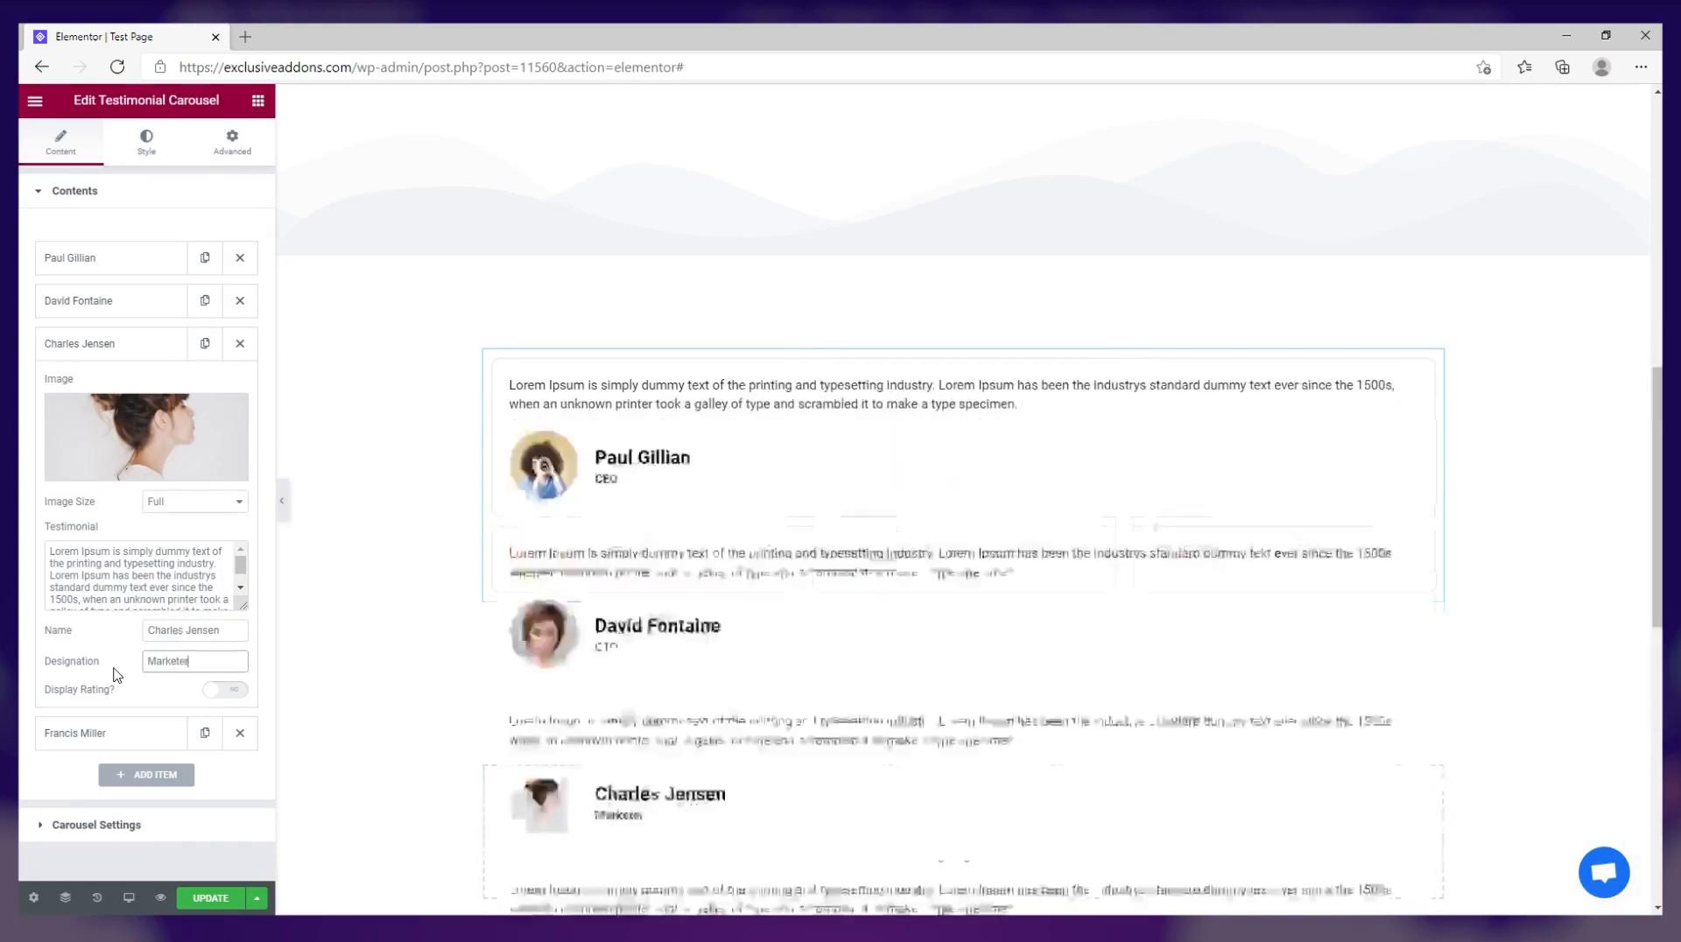
click(140, 348)
Give the fourth testimonial the photo of the woman with glasses and set its designation to Developer.
click(132, 386)
click(146, 480)
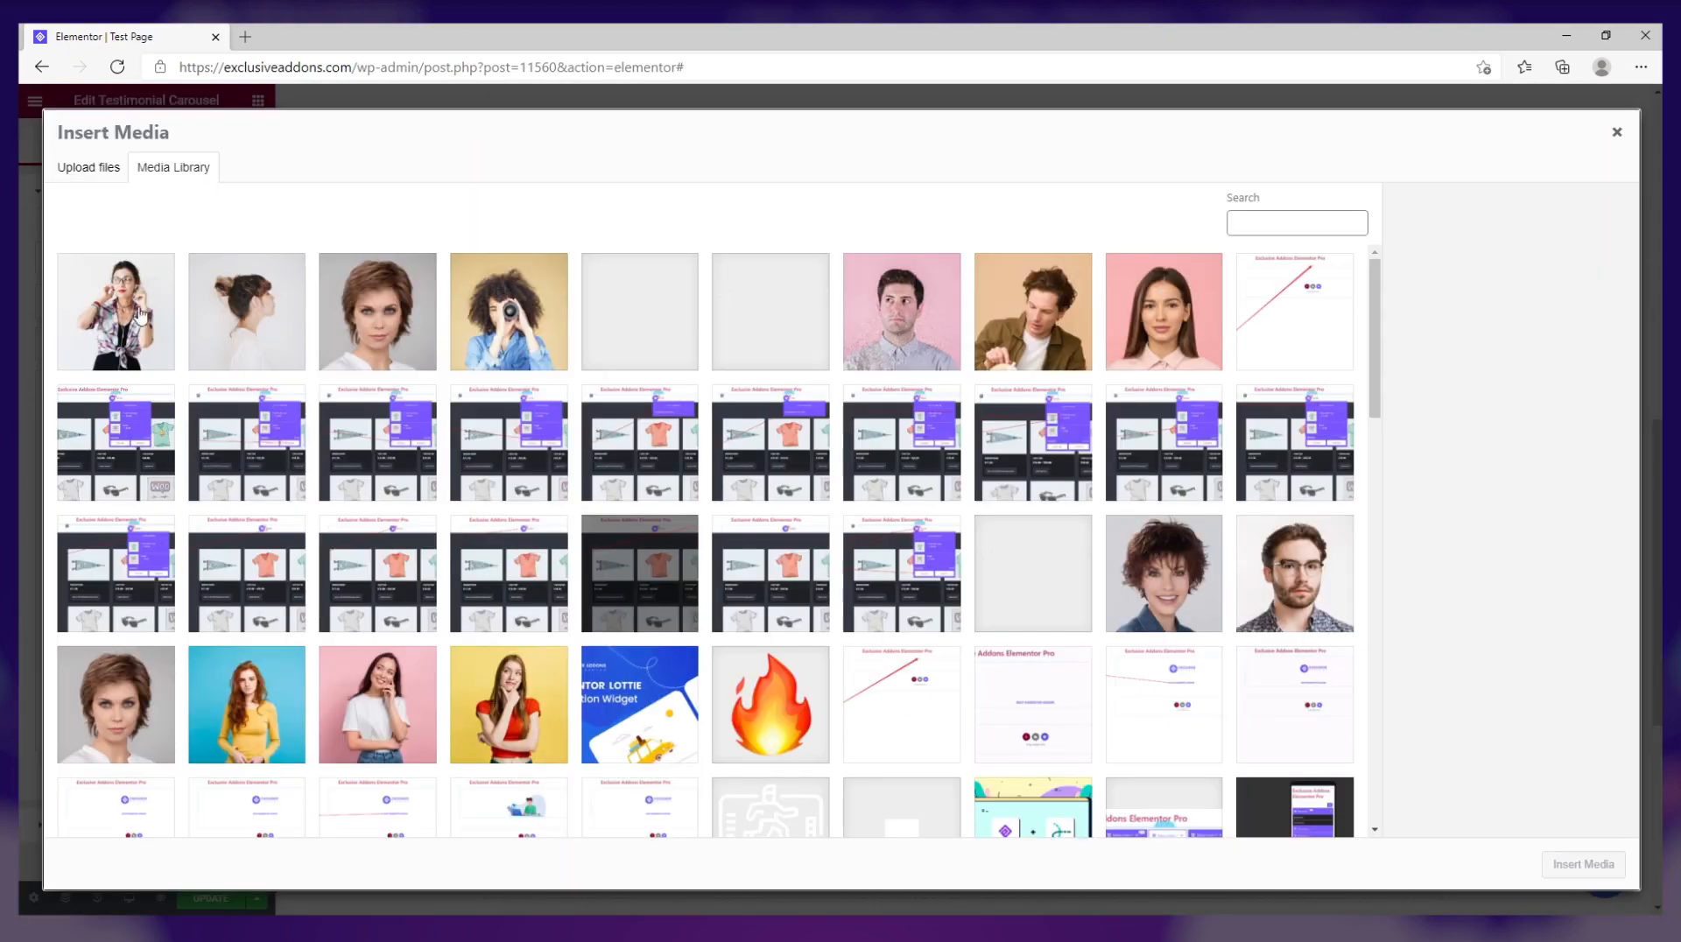
click(116, 311)
click(1596, 866)
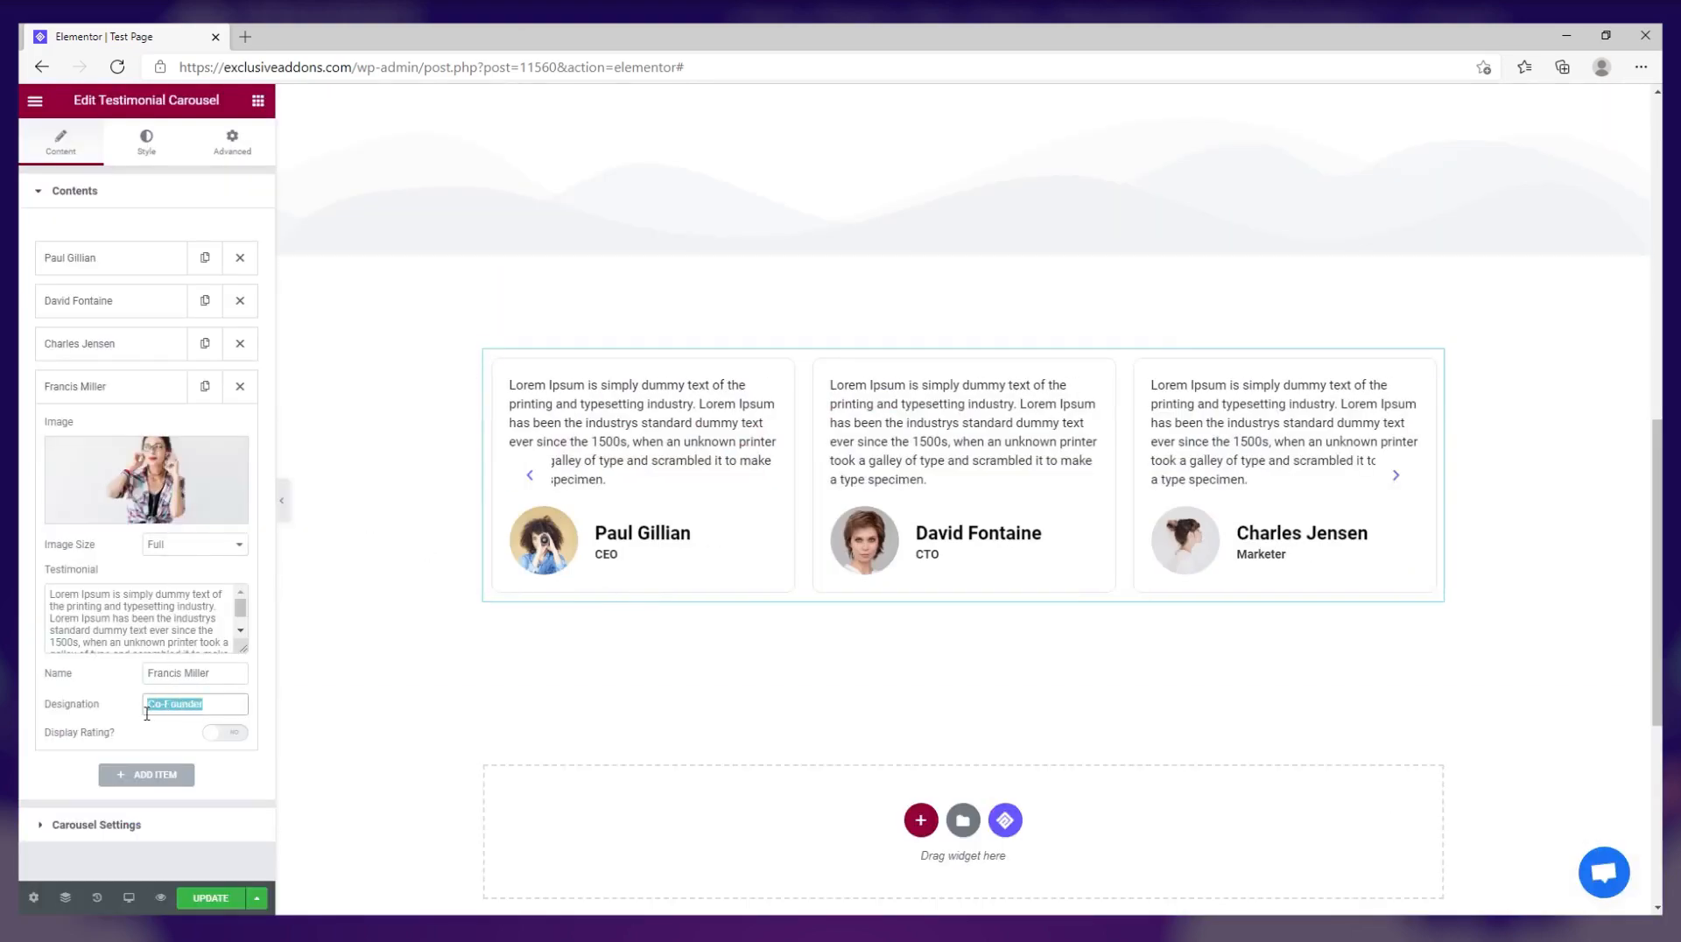
text(Developer)
click(123, 378)
Turn on the rating display for all four testimonials in the carousel.
click(135, 259)
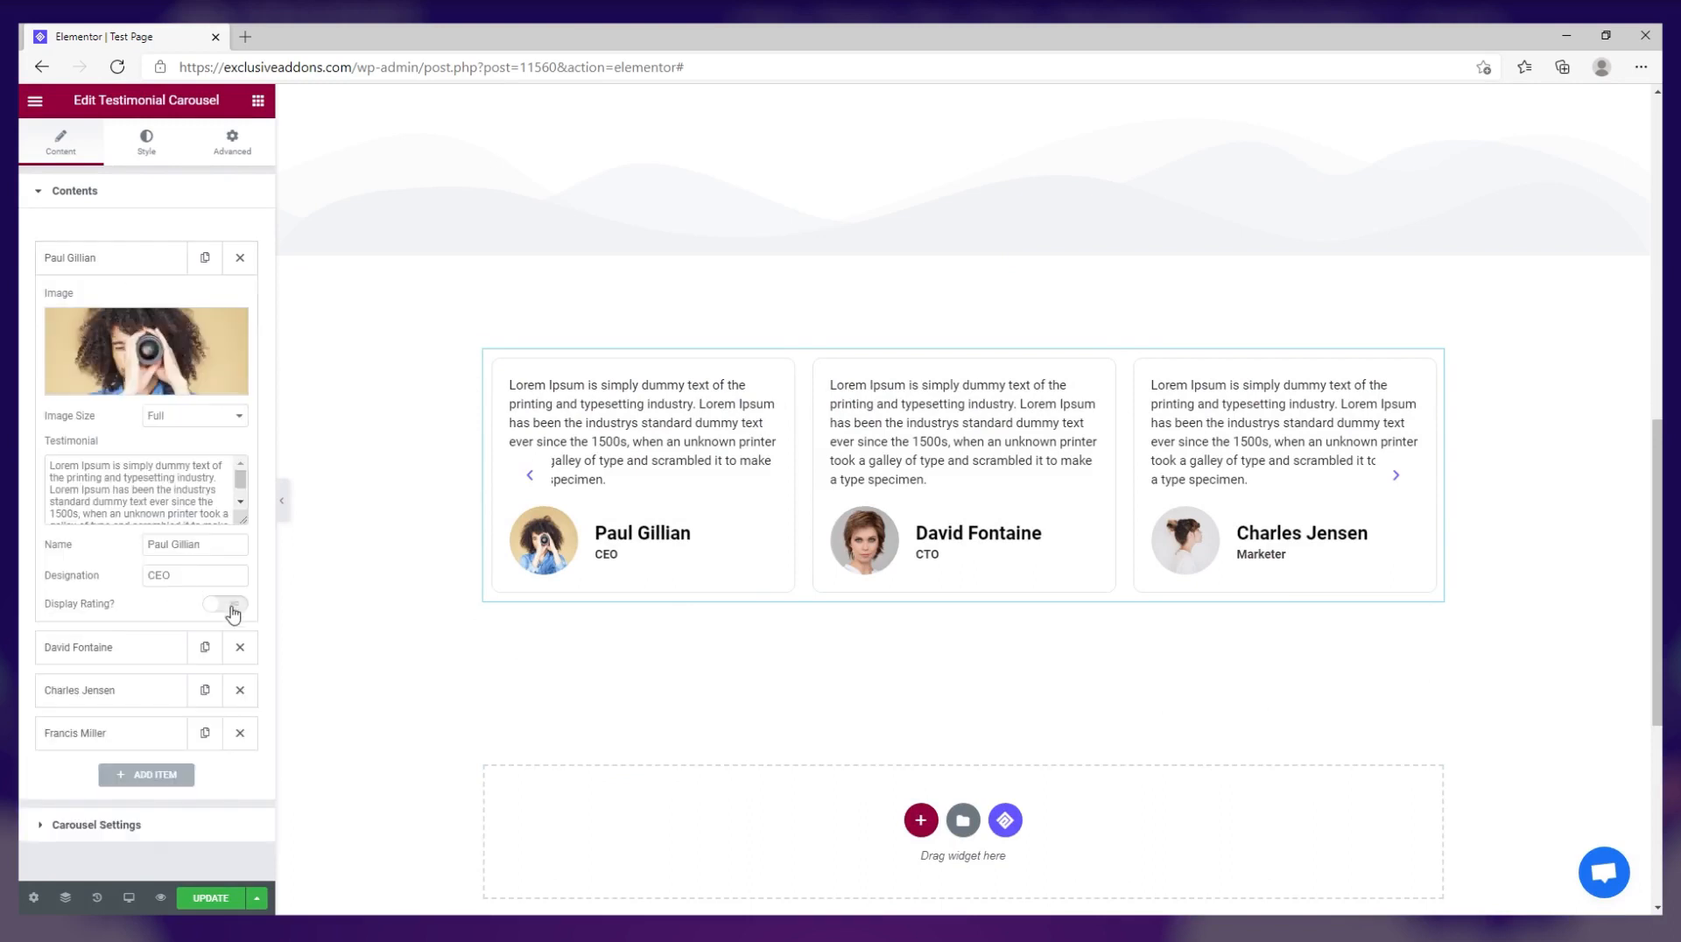
click(232, 606)
click(123, 261)
click(123, 301)
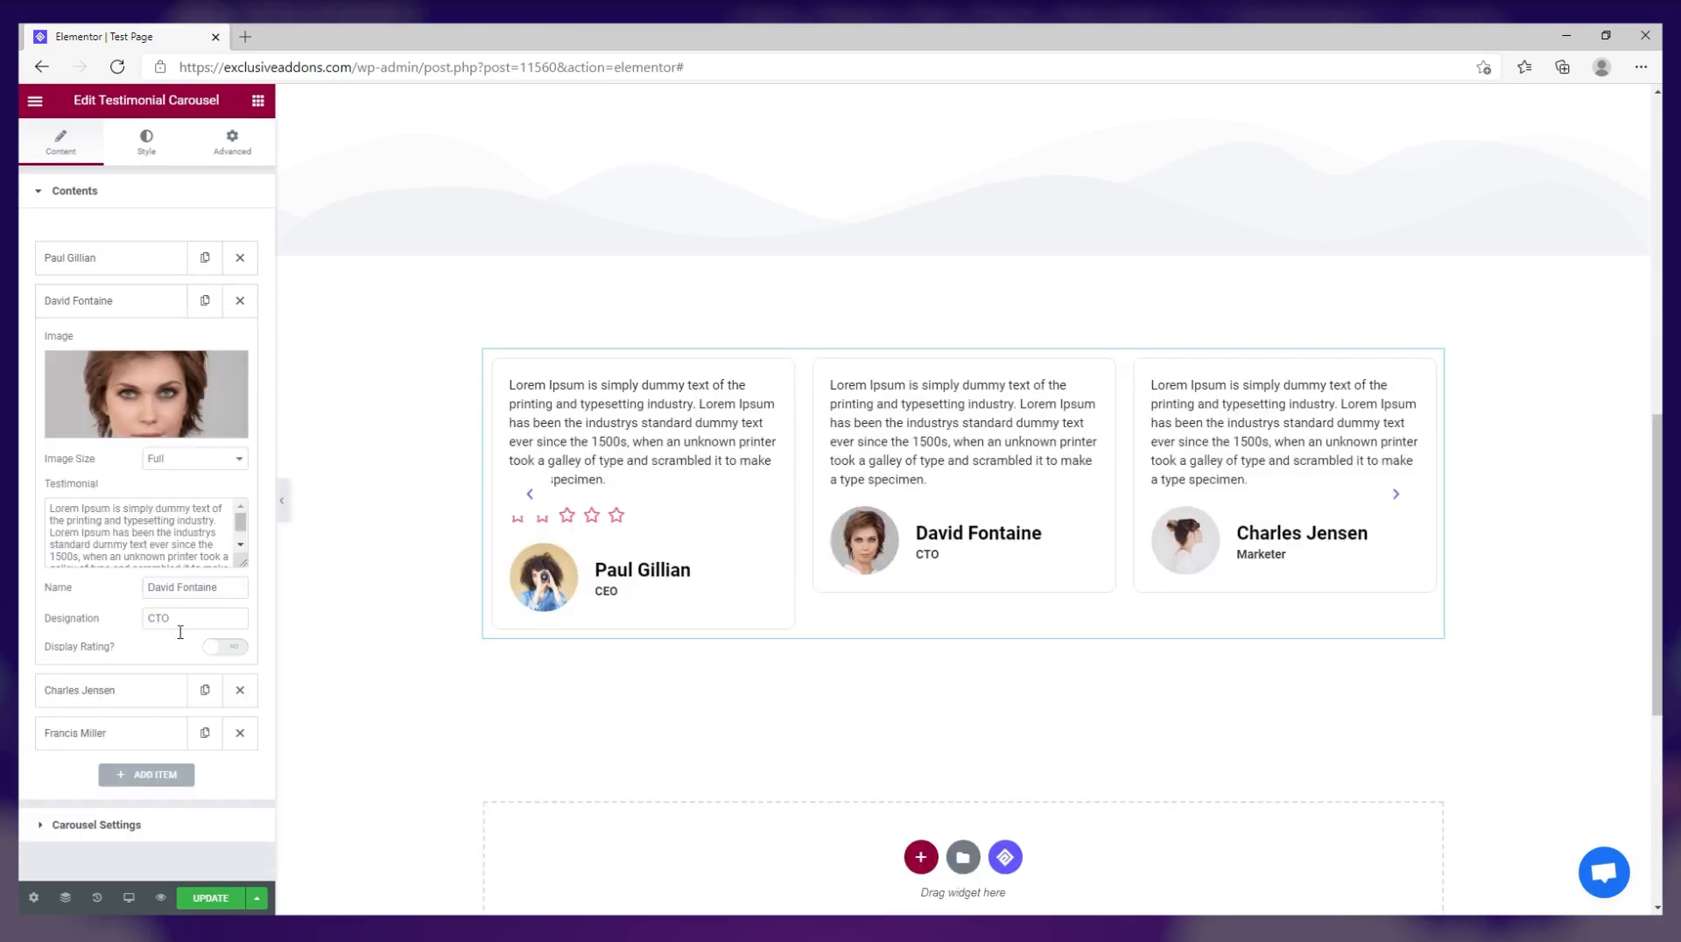
click(225, 647)
click(113, 301)
click(124, 343)
click(225, 690)
click(124, 344)
click(124, 387)
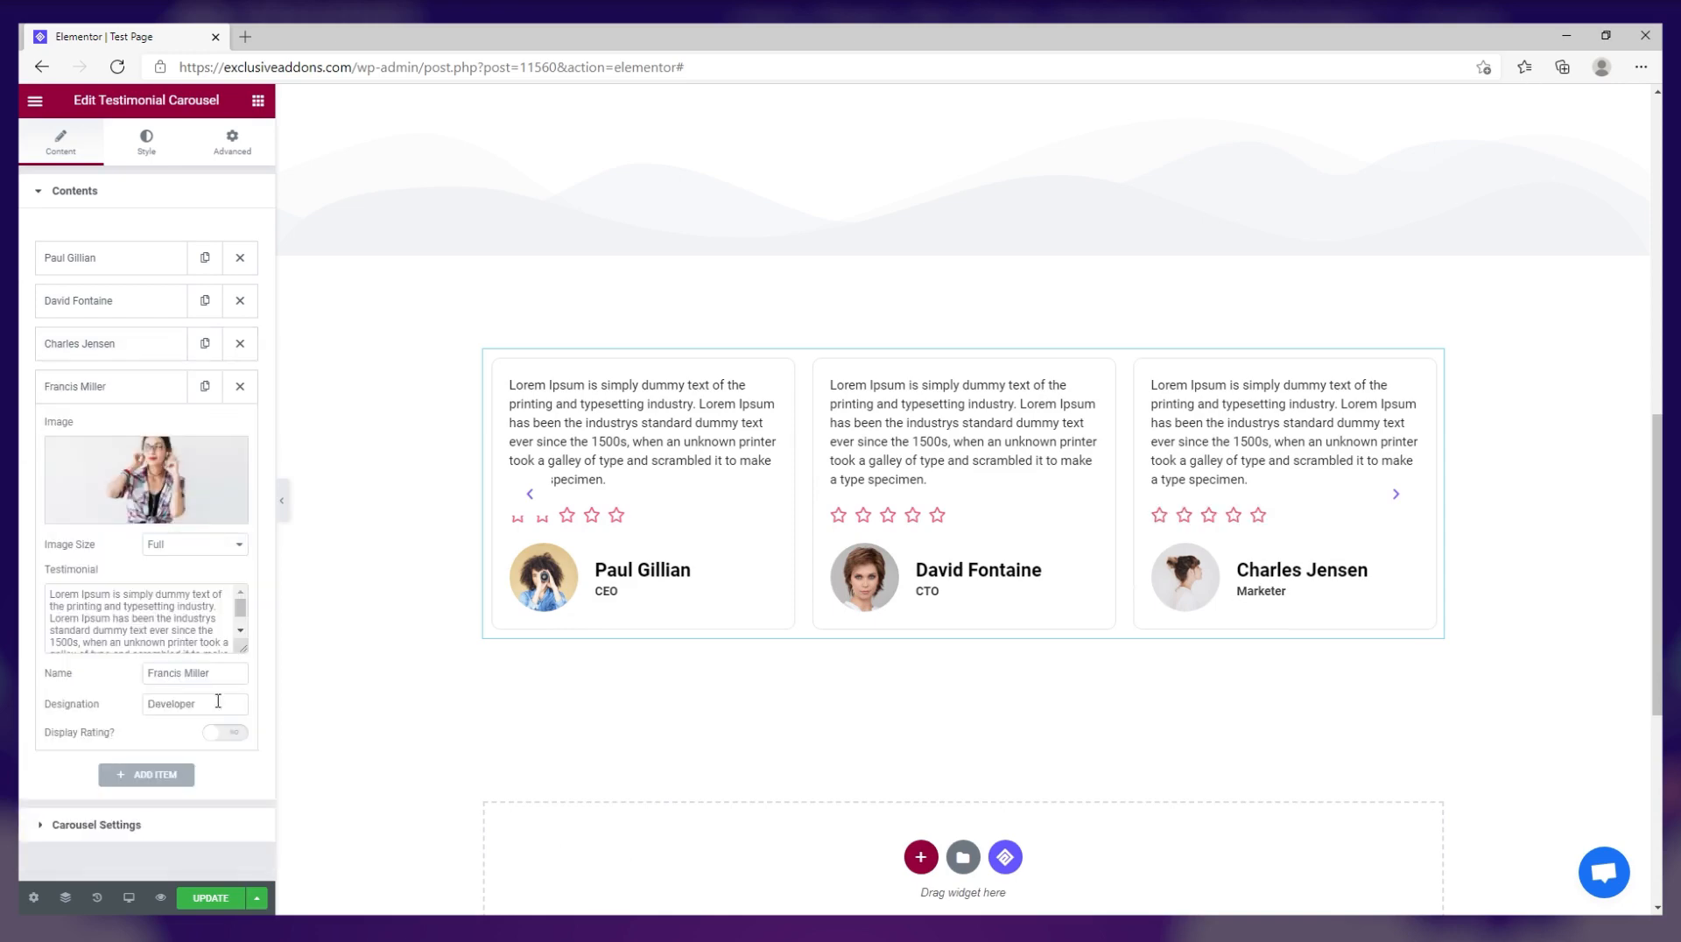
click(229, 733)
click(108, 387)
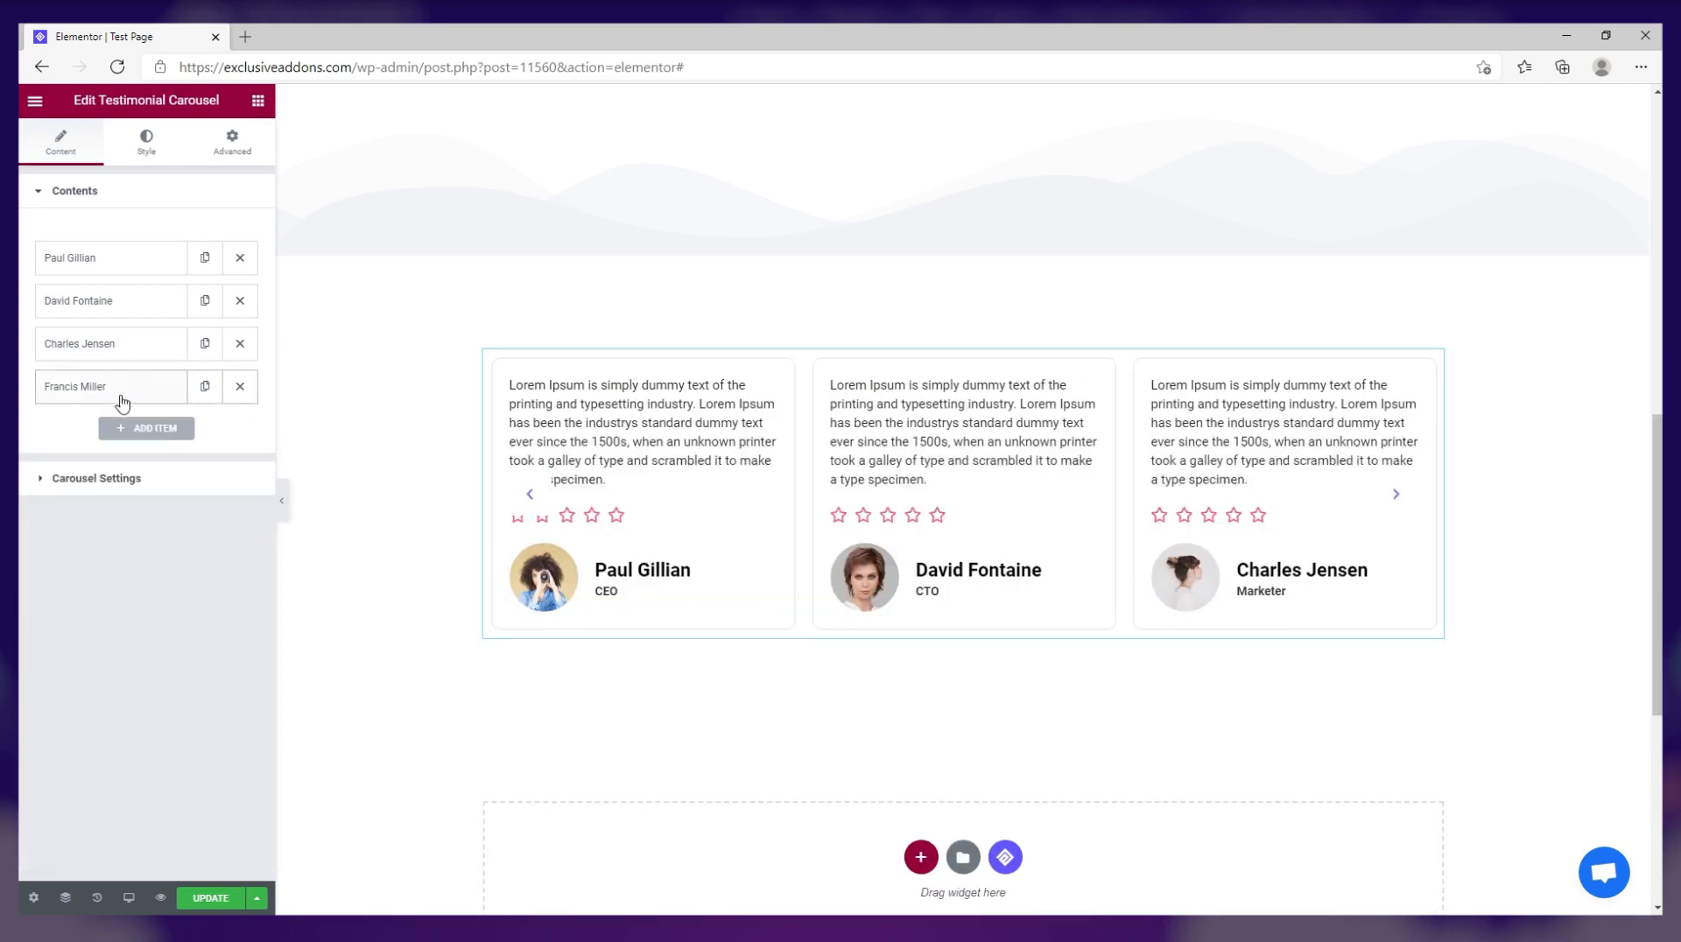
Add a fifth testimonial item to the carousel.
click(145, 426)
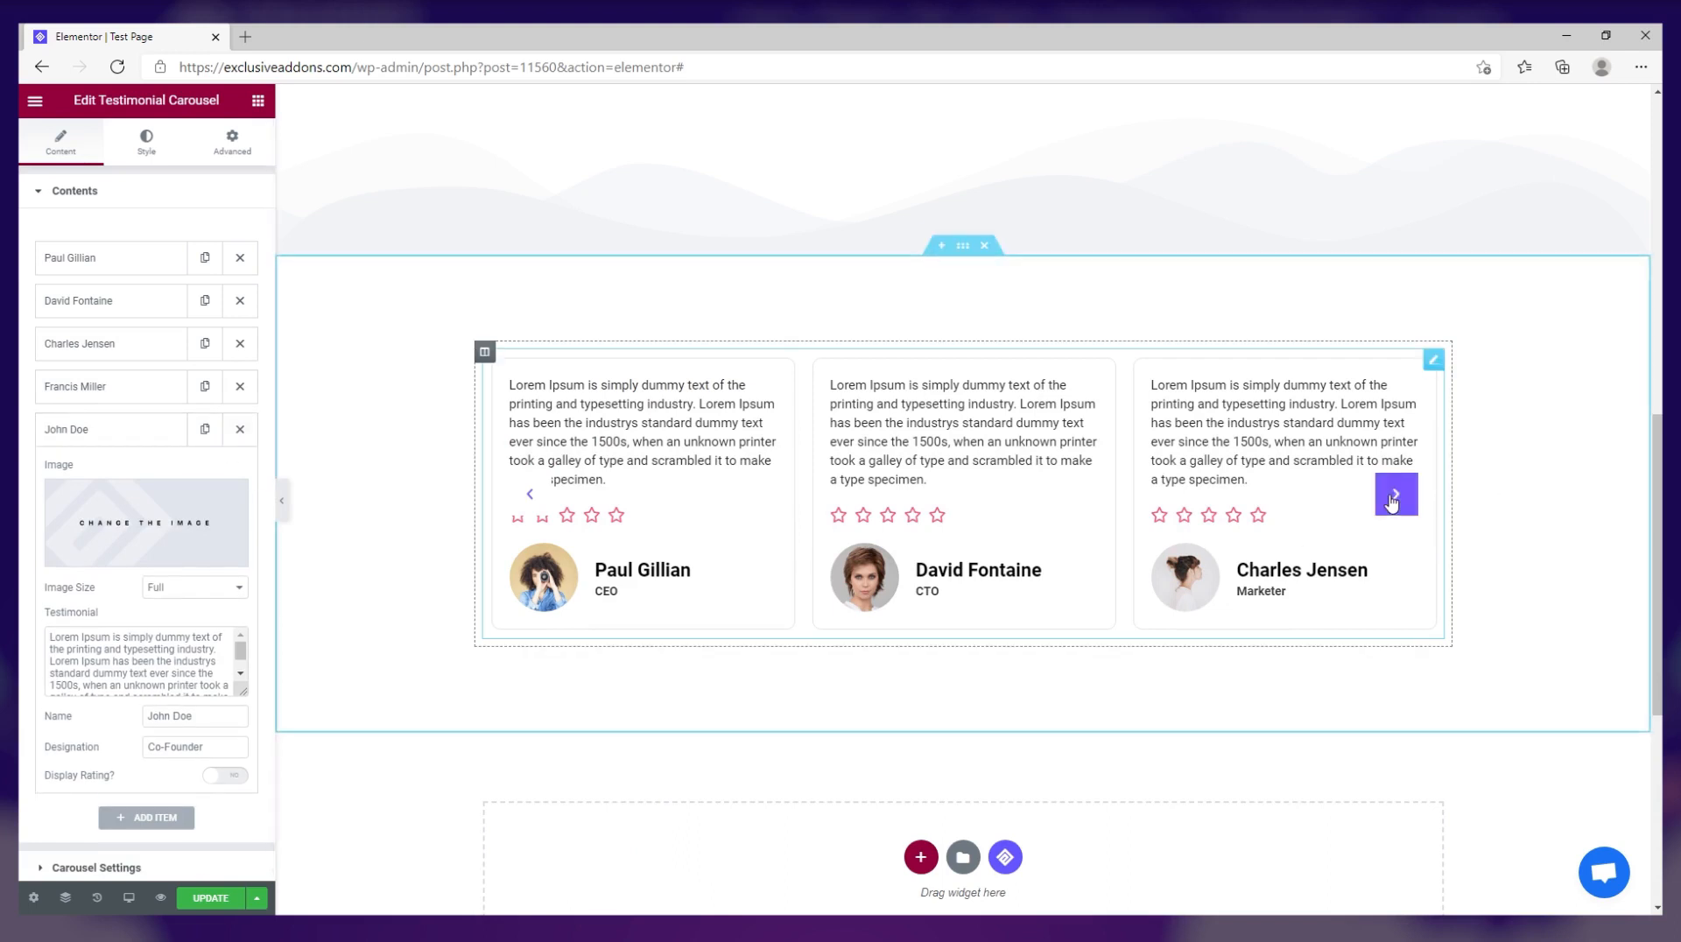
Delete the fifth testimonial item and page forward through the carousel to check the remaining four testimonials.
click(1395, 496)
click(1394, 496)
click(240, 429)
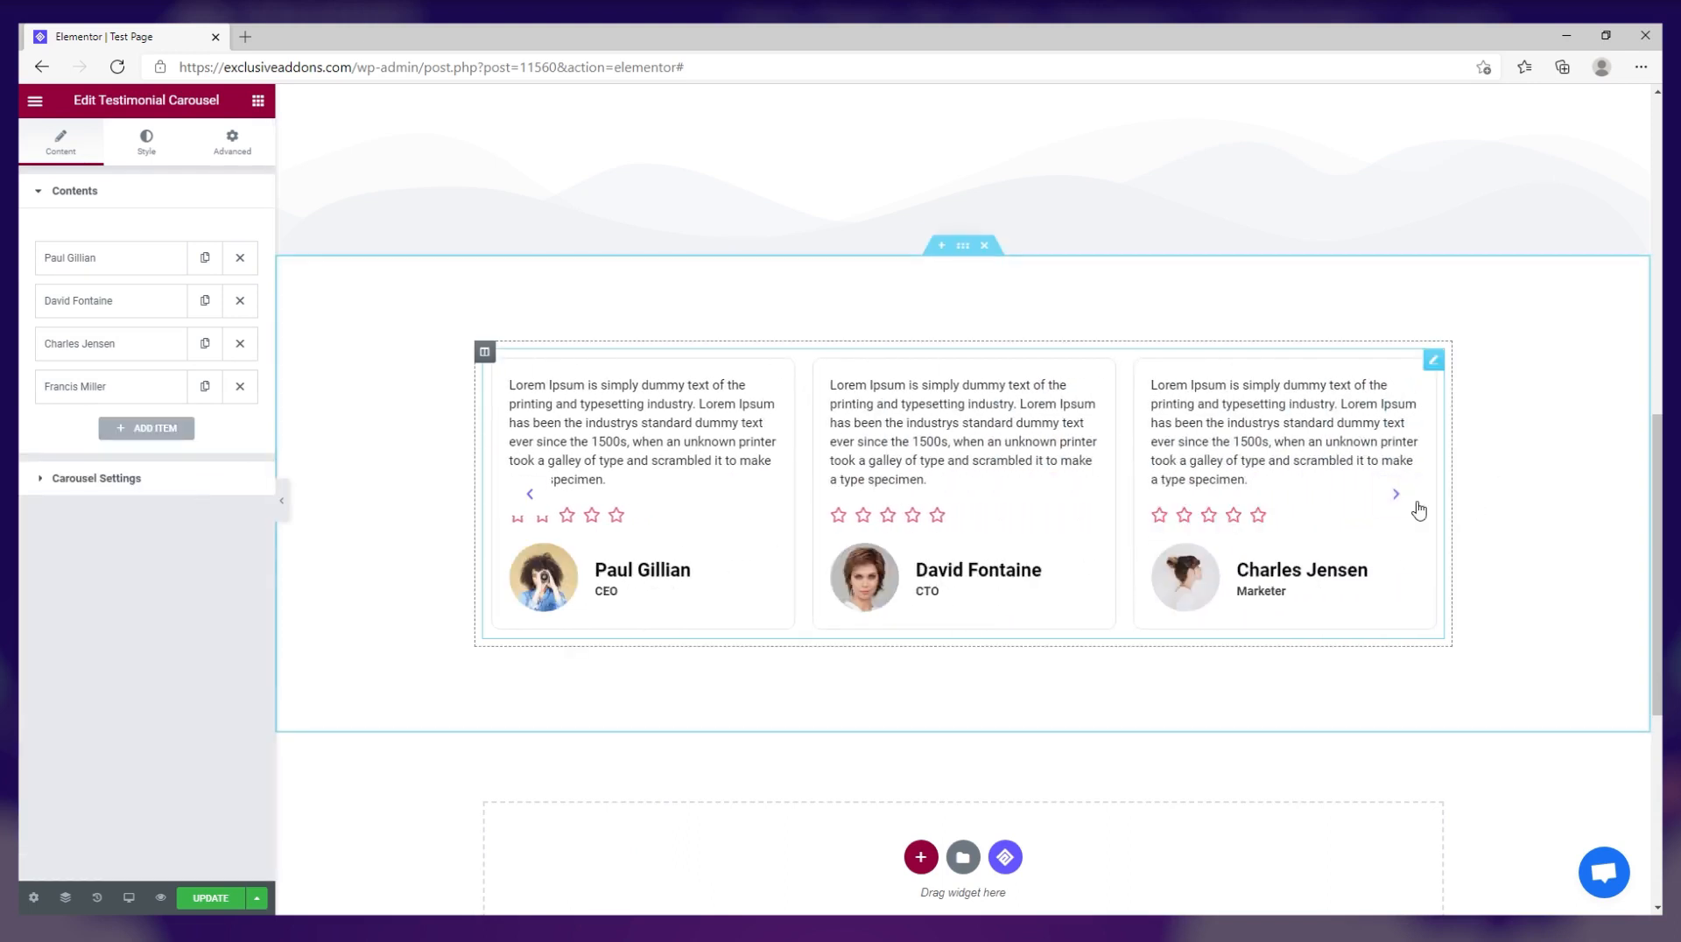
click(1396, 496)
click(1396, 496)
click(1396, 496)
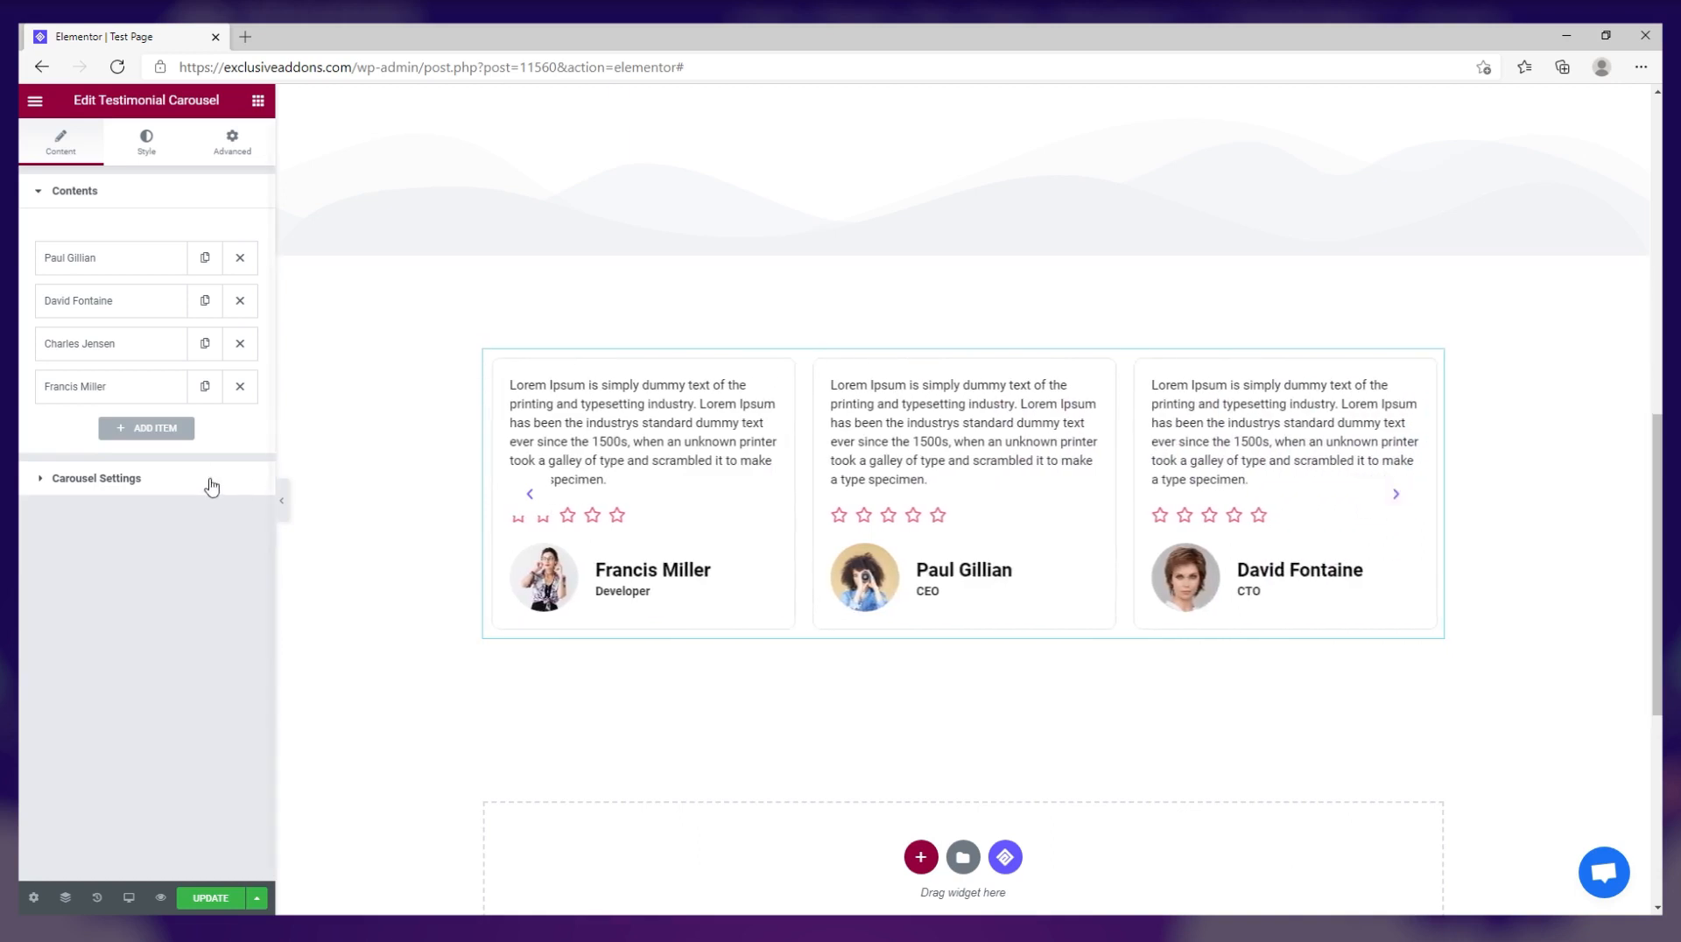
Try Dots as the navigation style in the carousel settings and jump to the third slide with its dot.
click(96, 479)
click(187, 275)
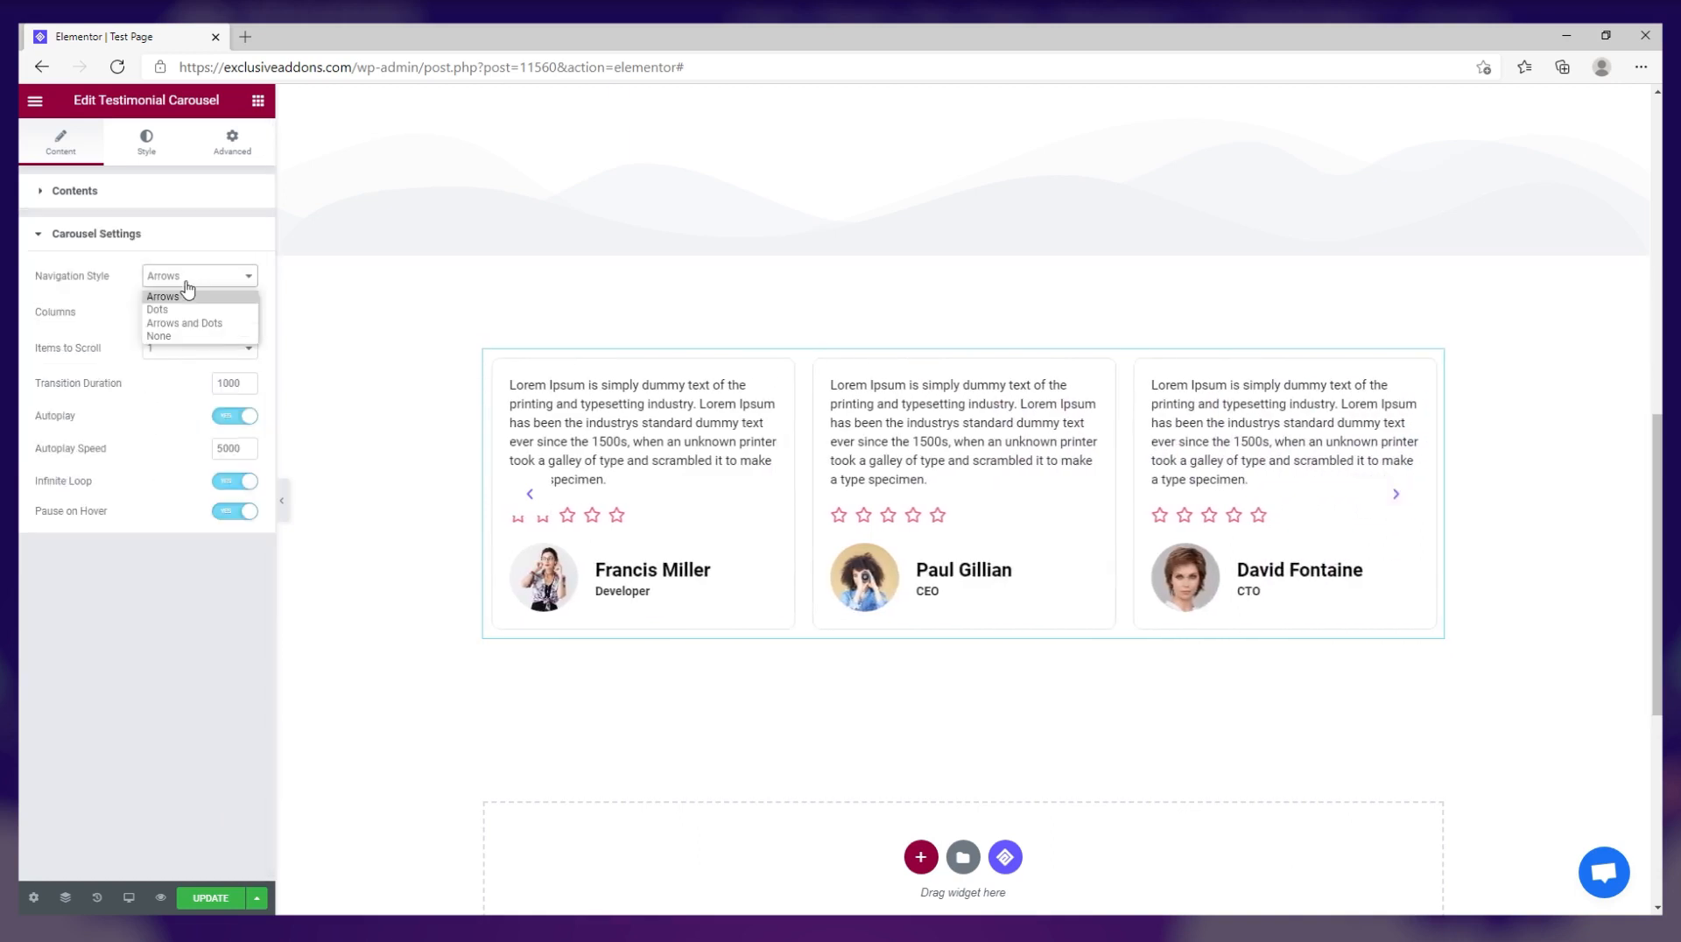
click(181, 309)
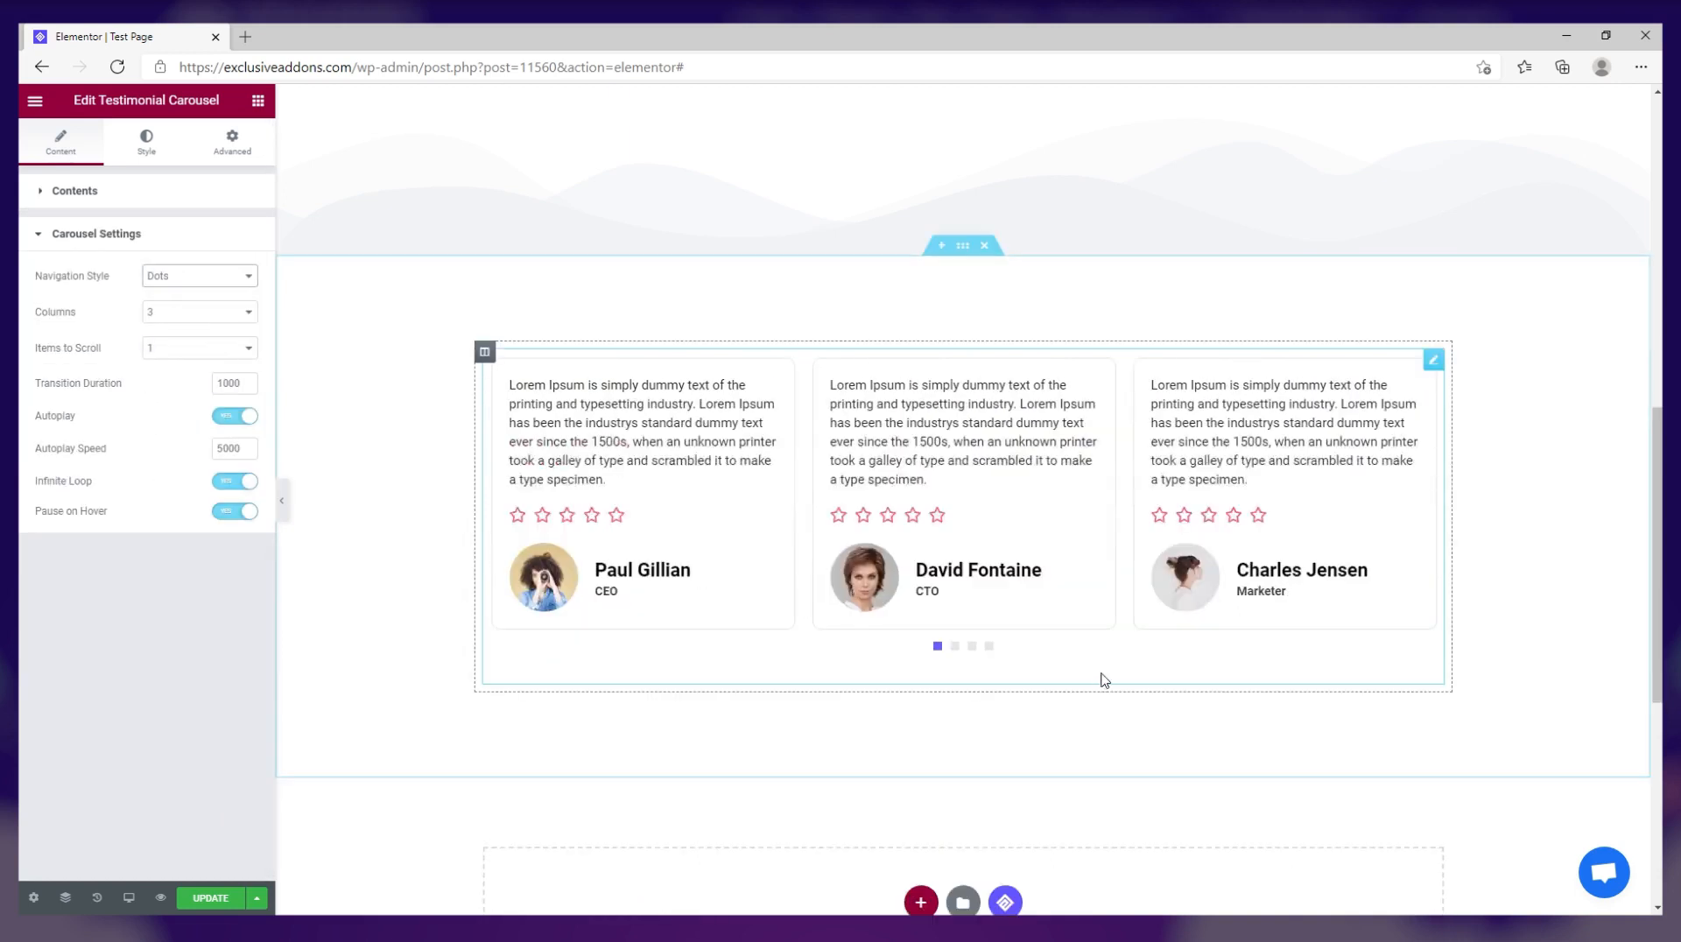
click(971, 647)
Try Arrows and Dots as the navigation style and move between slides using the dots.
click(229, 277)
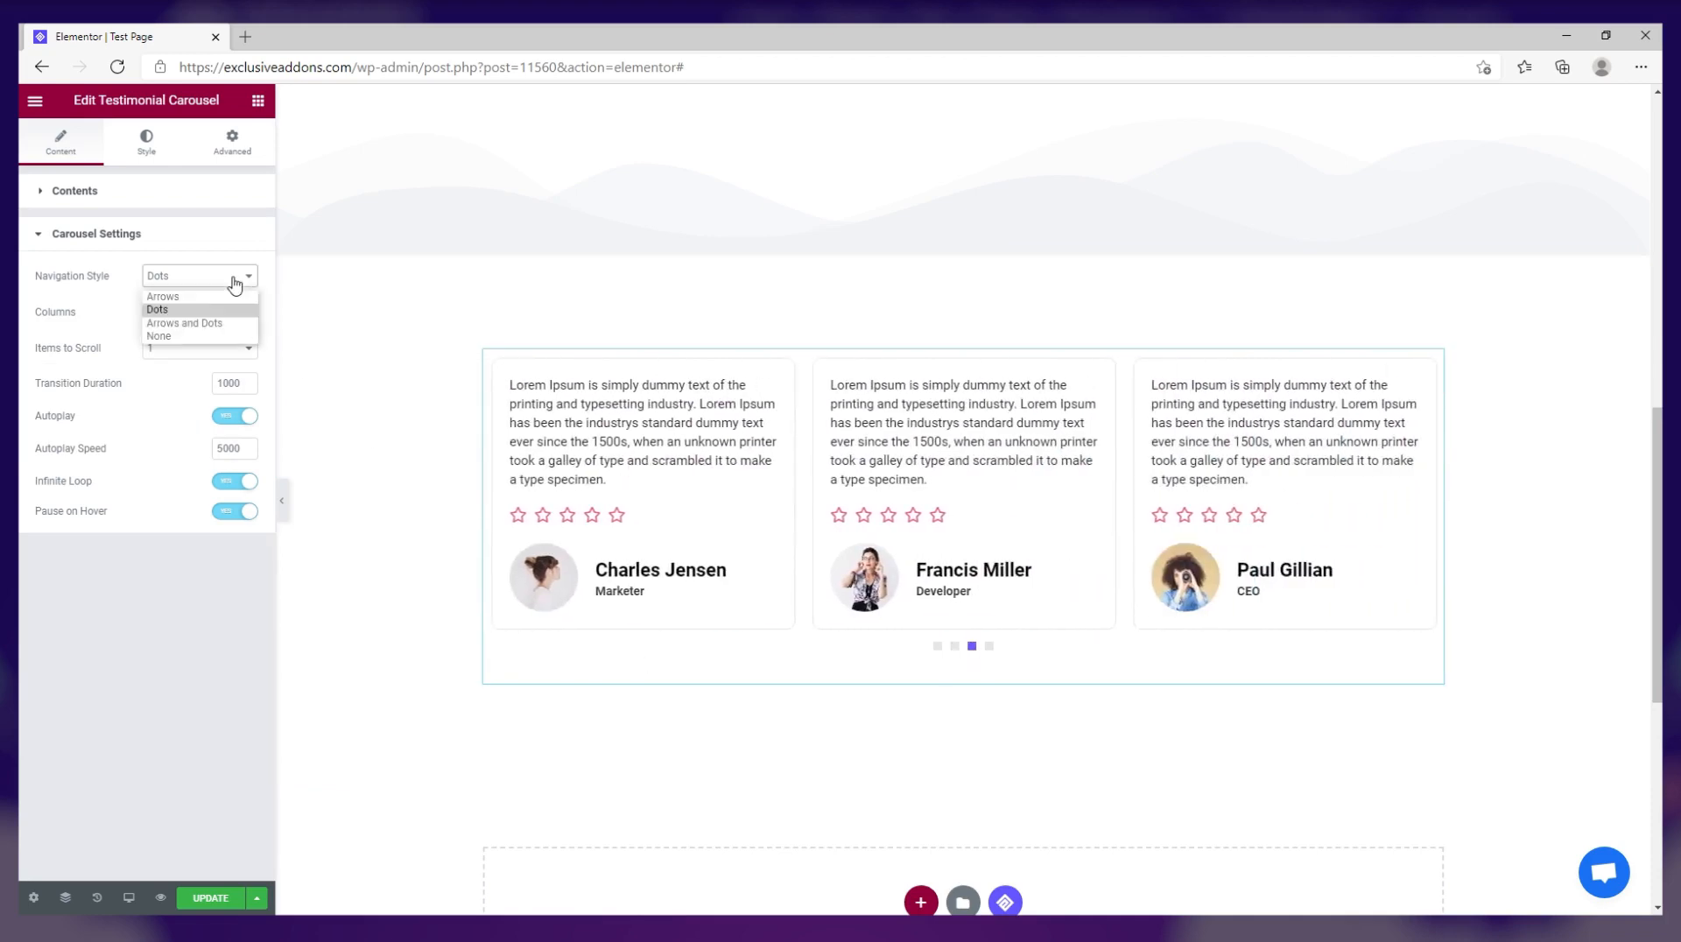
click(184, 324)
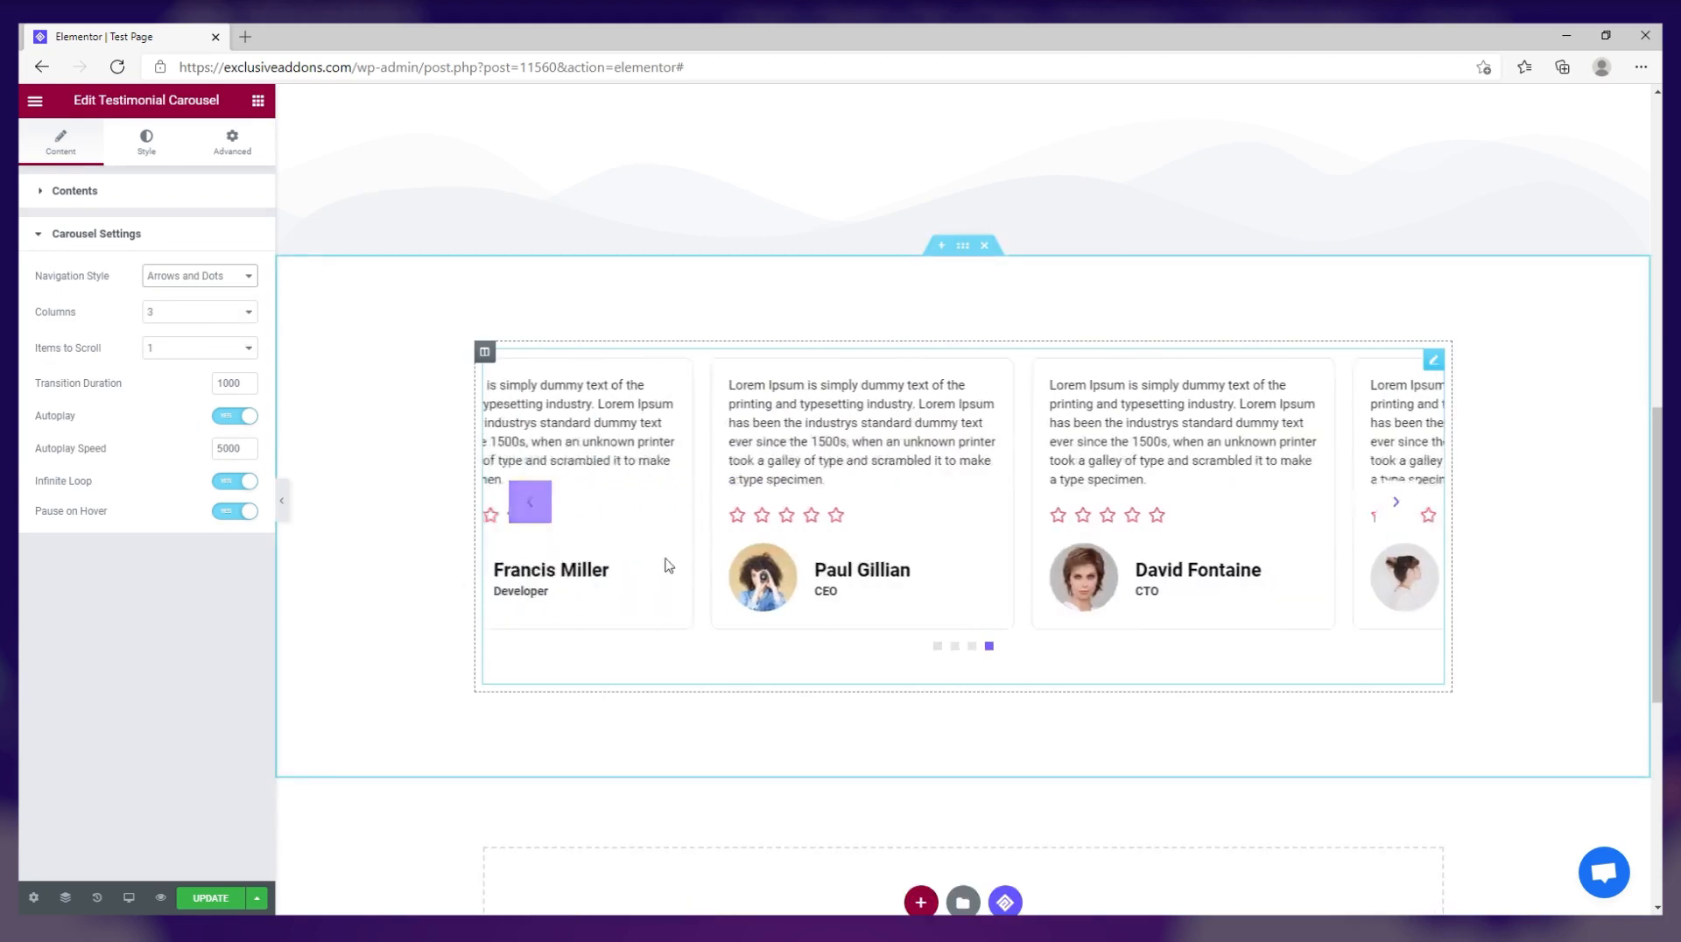
click(972, 649)
click(939, 649)
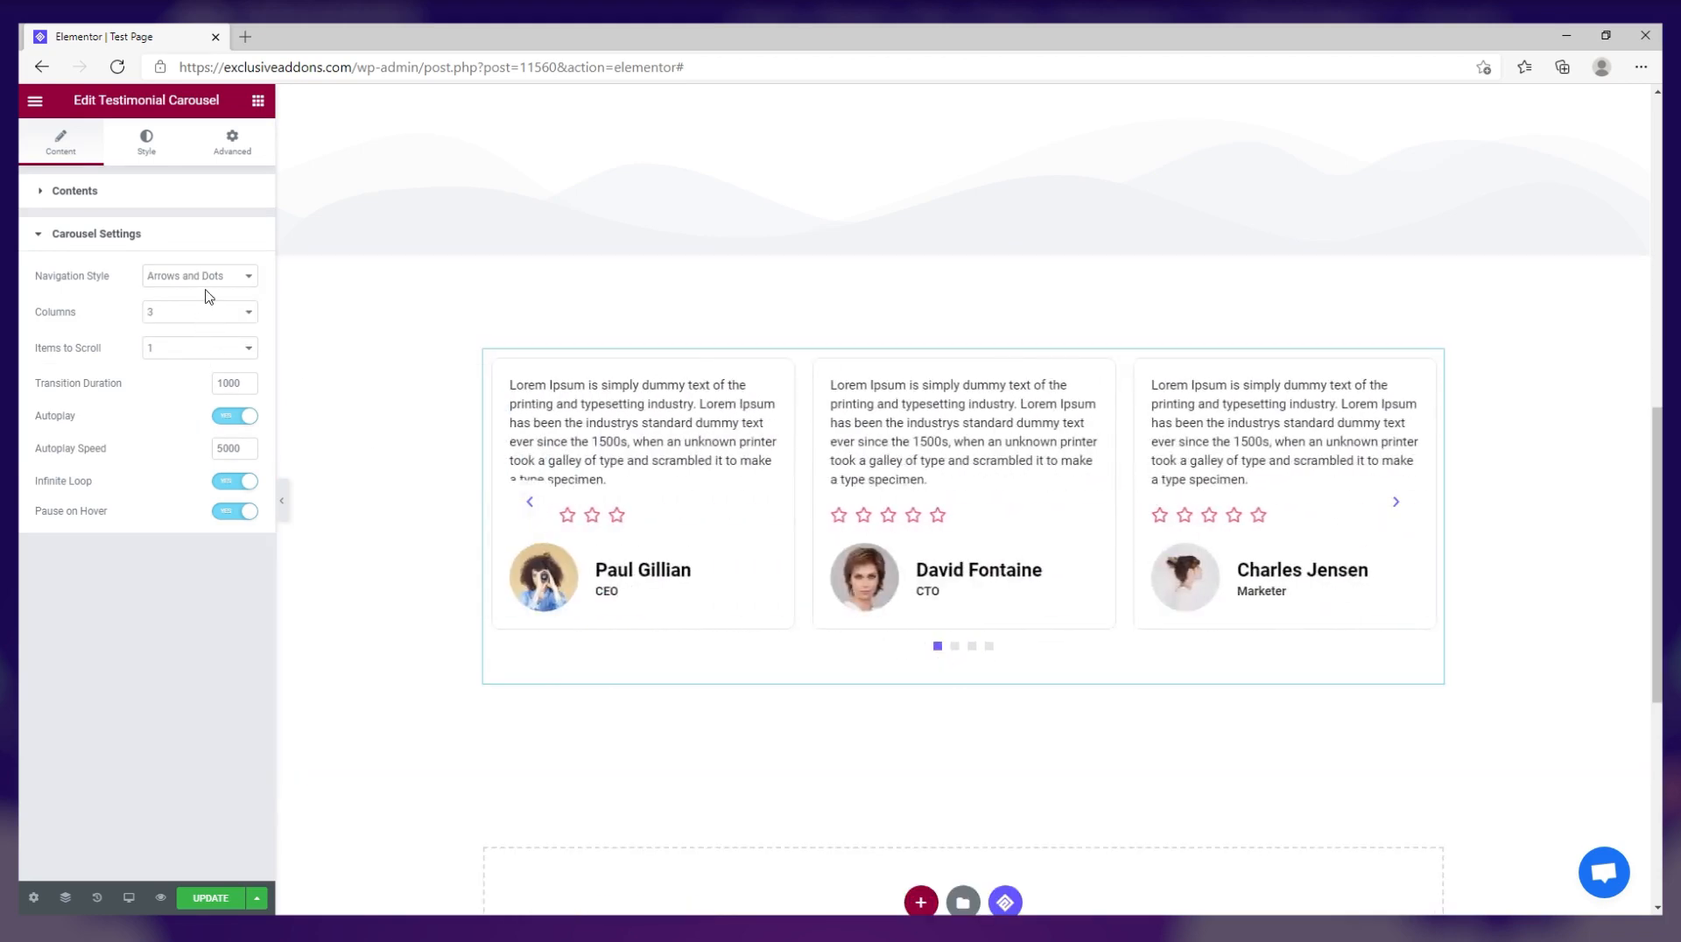
Preview the carousel with the navigation style None, and set the style back to Arrows and Dots.
click(204, 278)
click(195, 338)
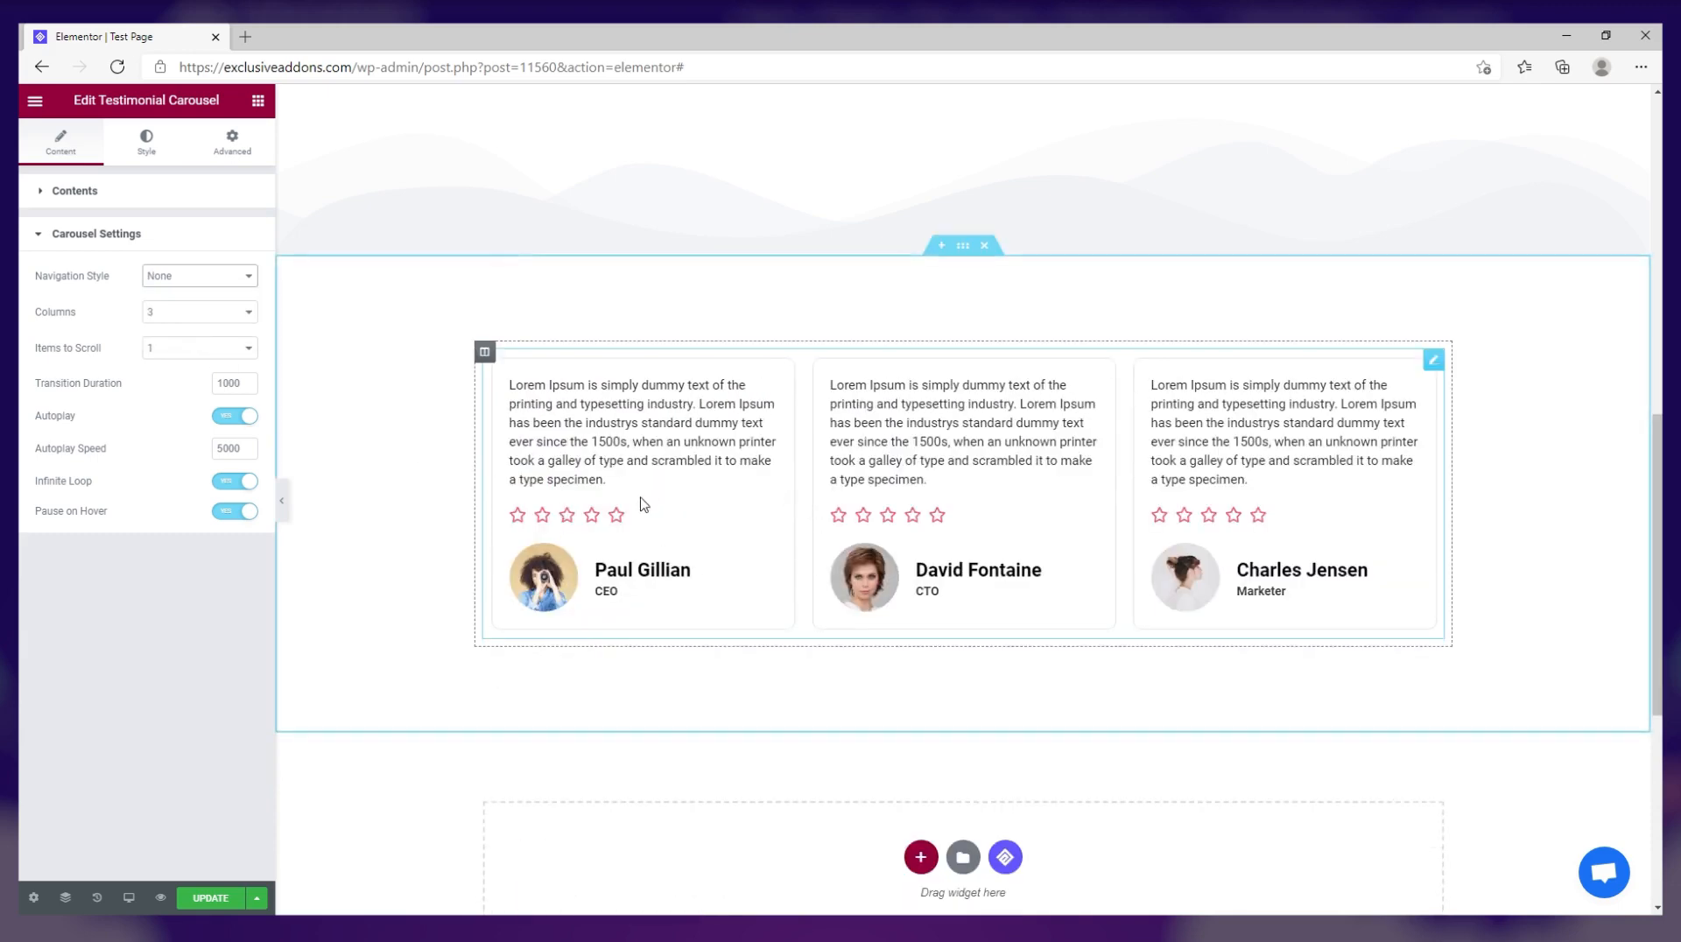
click(165, 282)
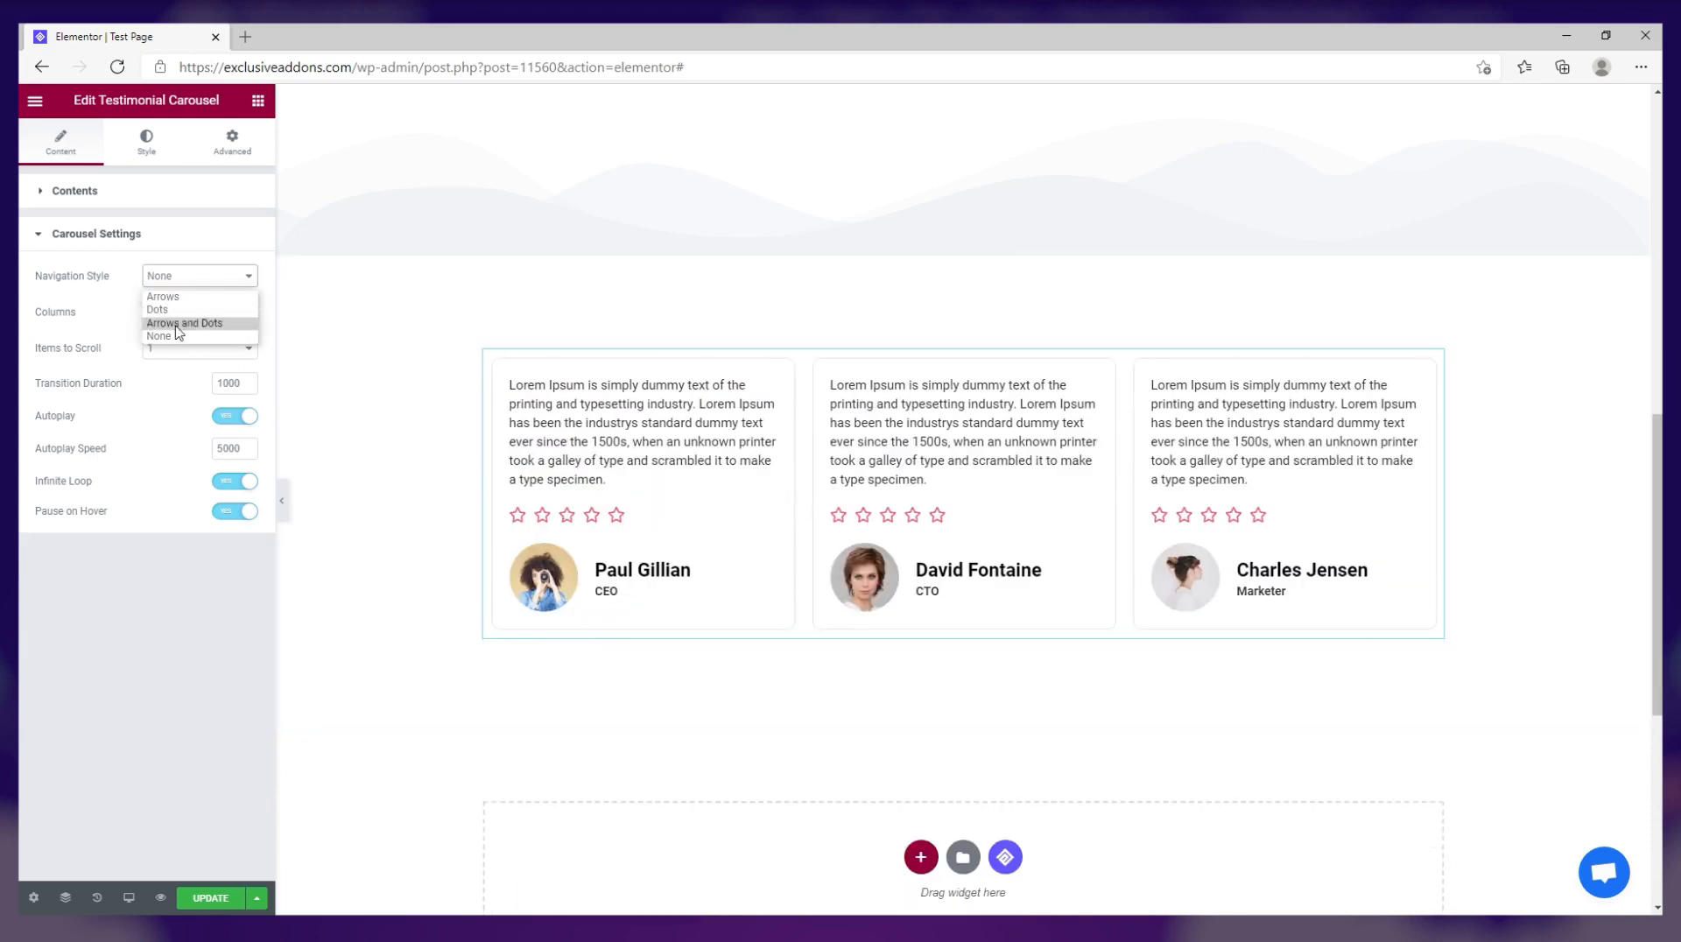
click(145, 317)
Preview the carousel with 2 columns, restore 3 columns, and check the Items to Scroll options.
click(178, 317)
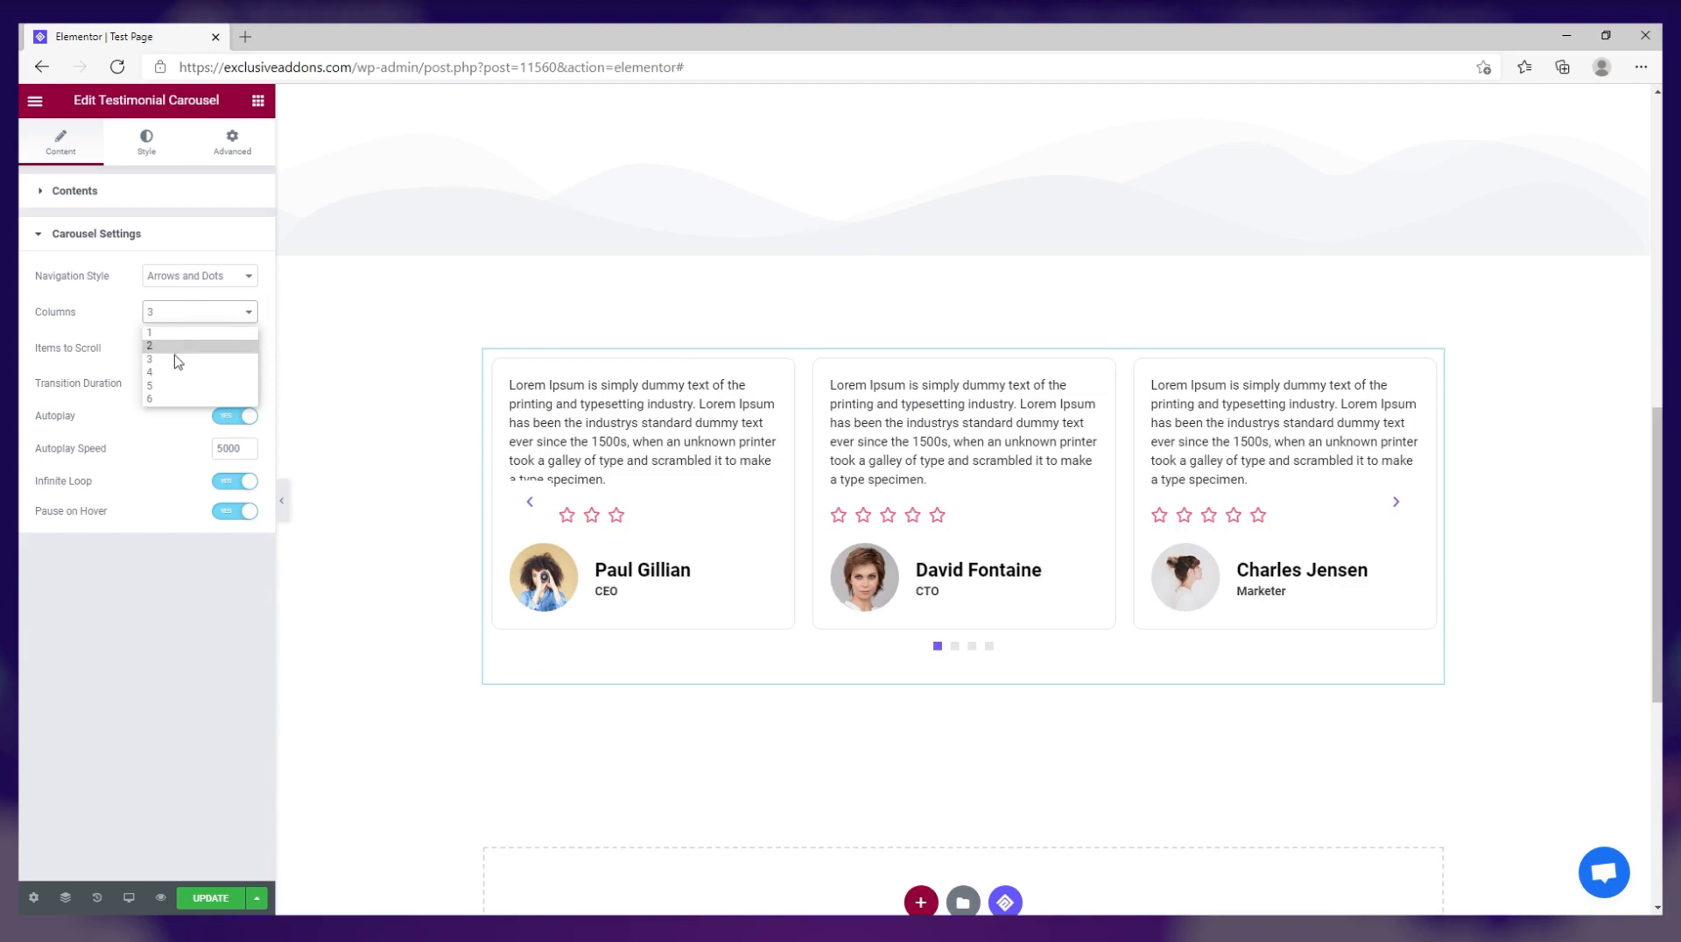
click(179, 346)
click(189, 315)
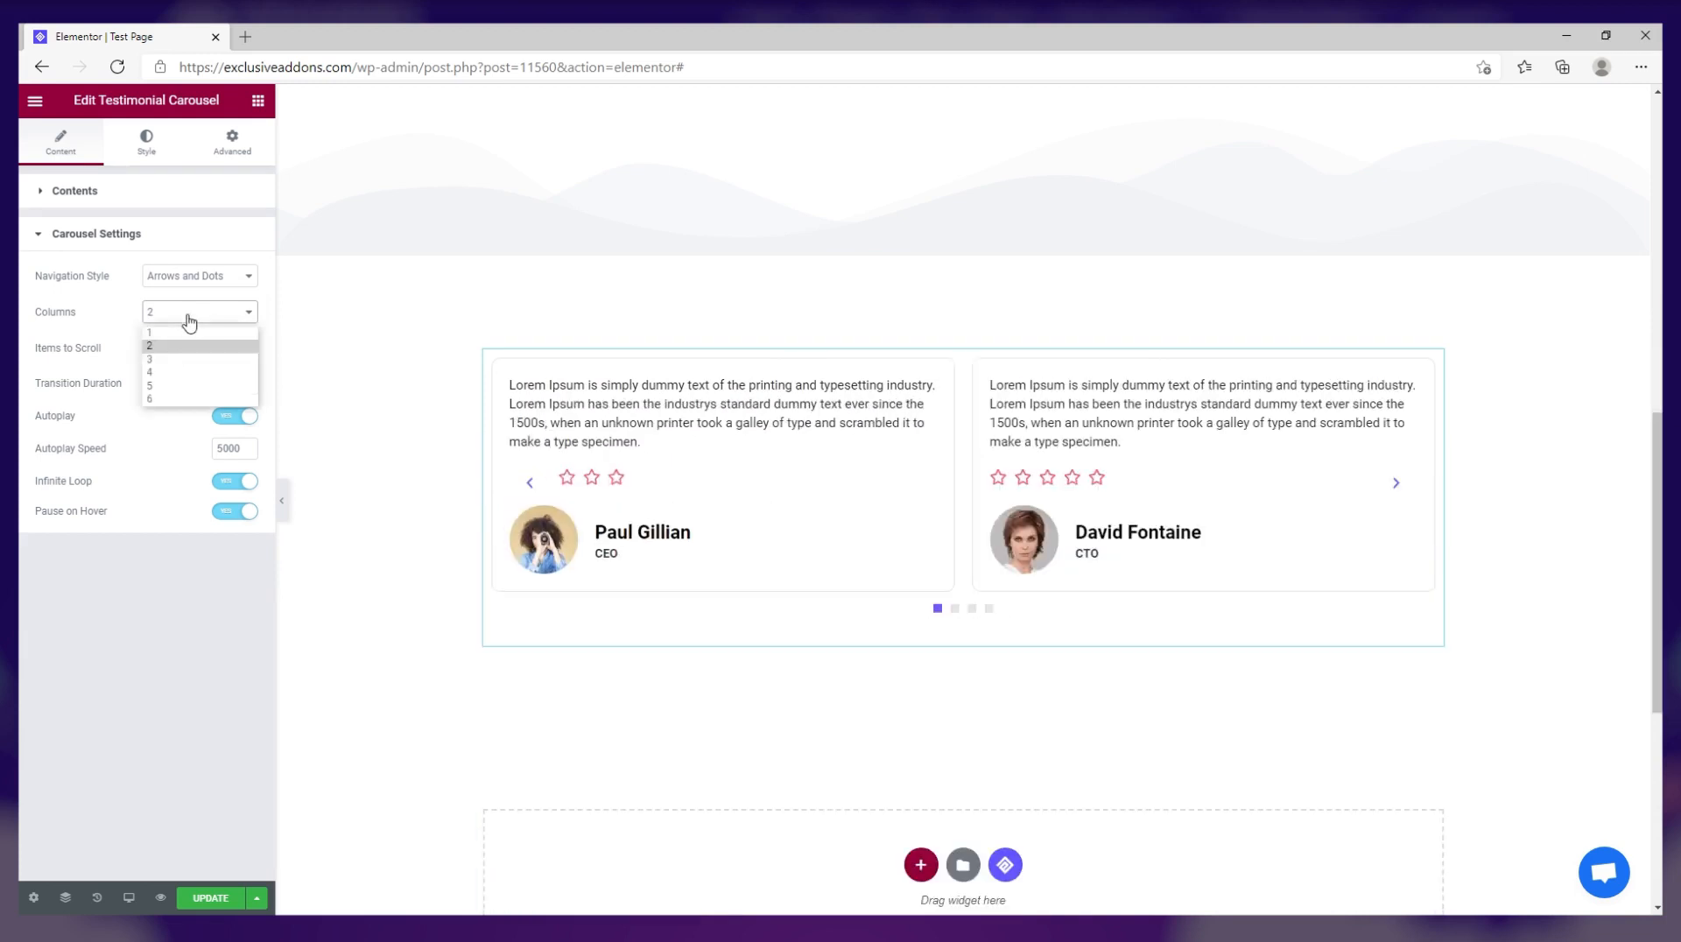
click(175, 359)
click(175, 348)
click(176, 351)
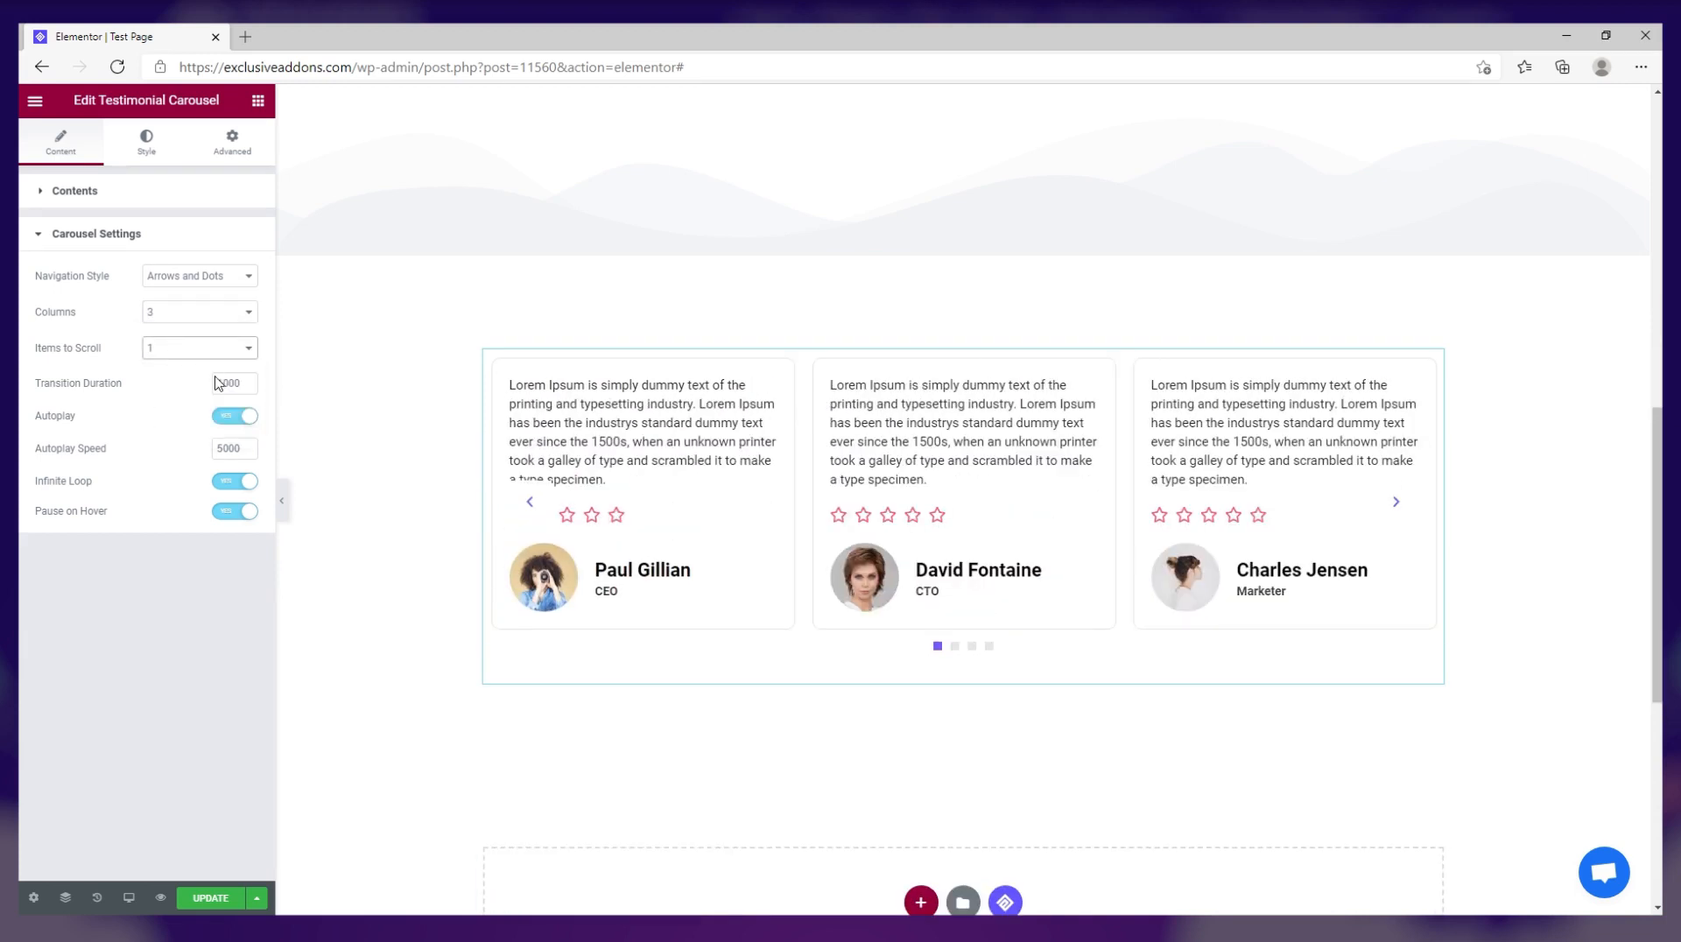
Switch the carousel's autoplay off and on again, and set the autoplay speed to 2000.
click(241, 427)
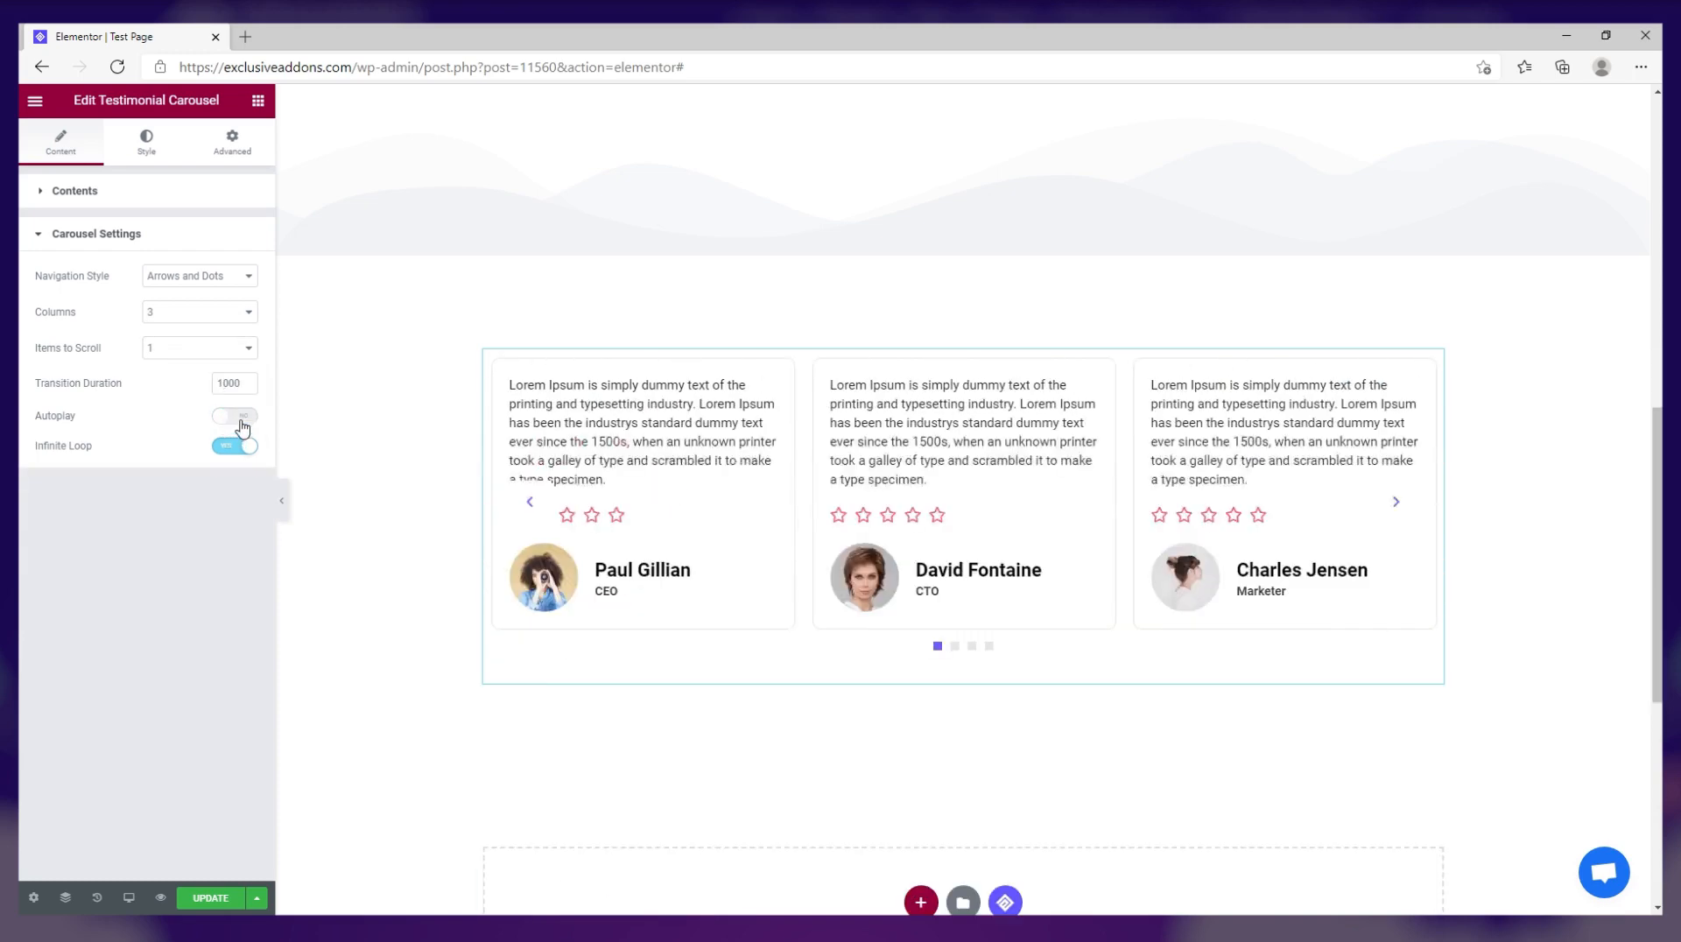
click(242, 420)
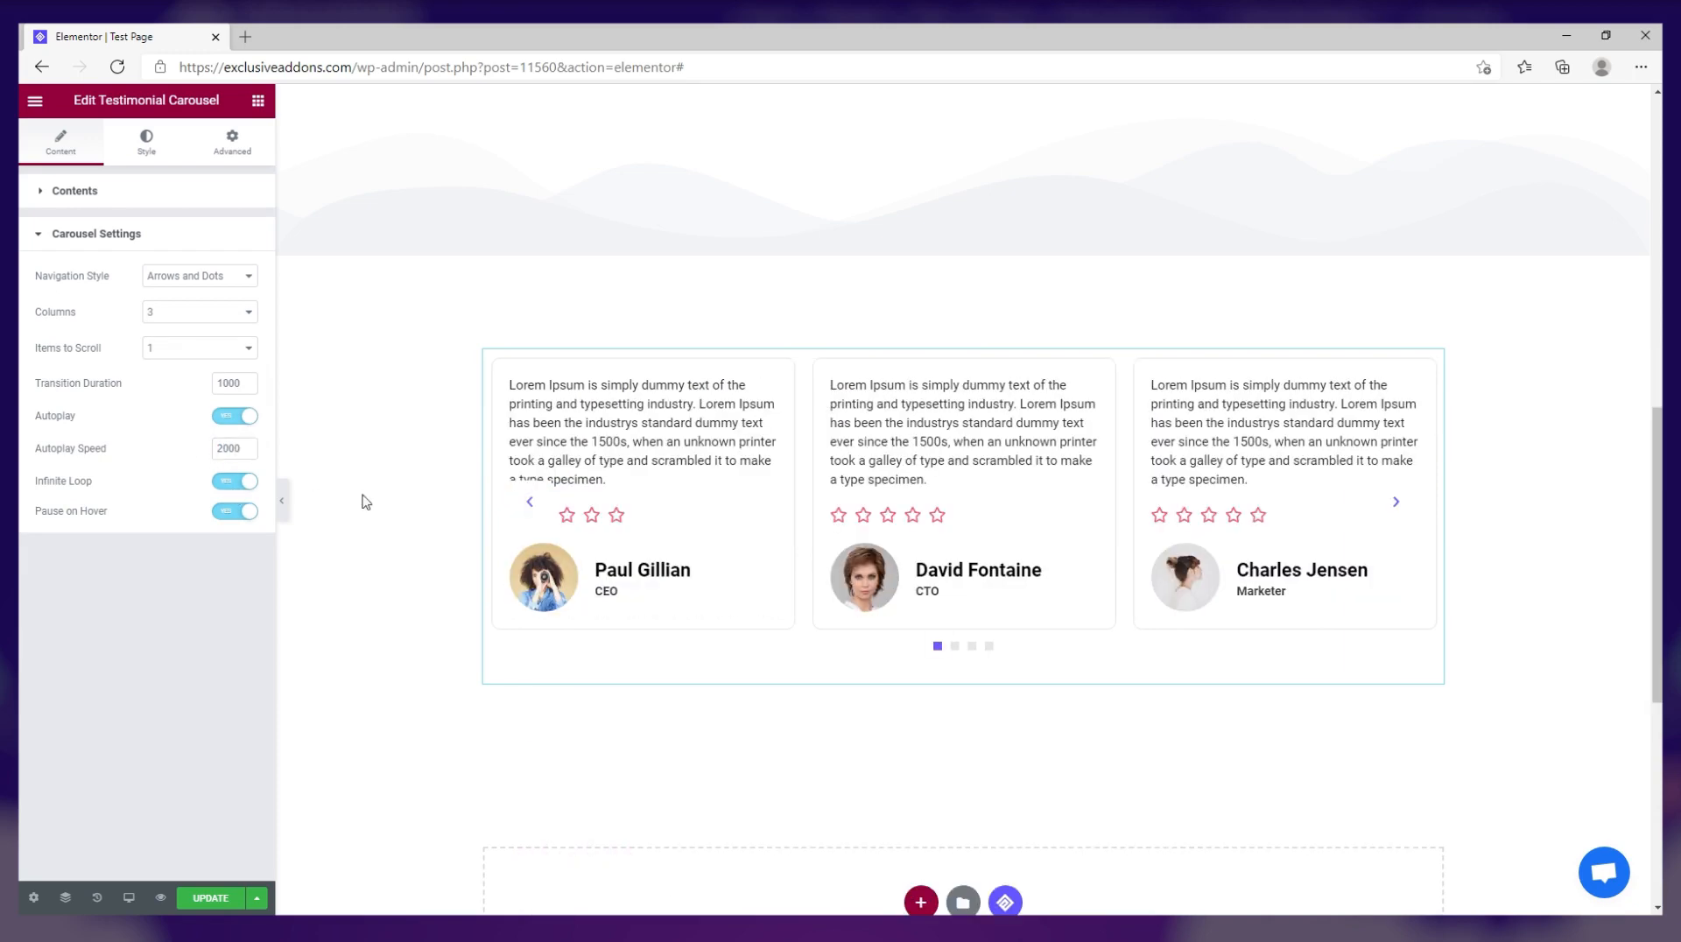
Turn off the infinite loop, advance the carousel to test it, and turn the loop on again.
click(235, 480)
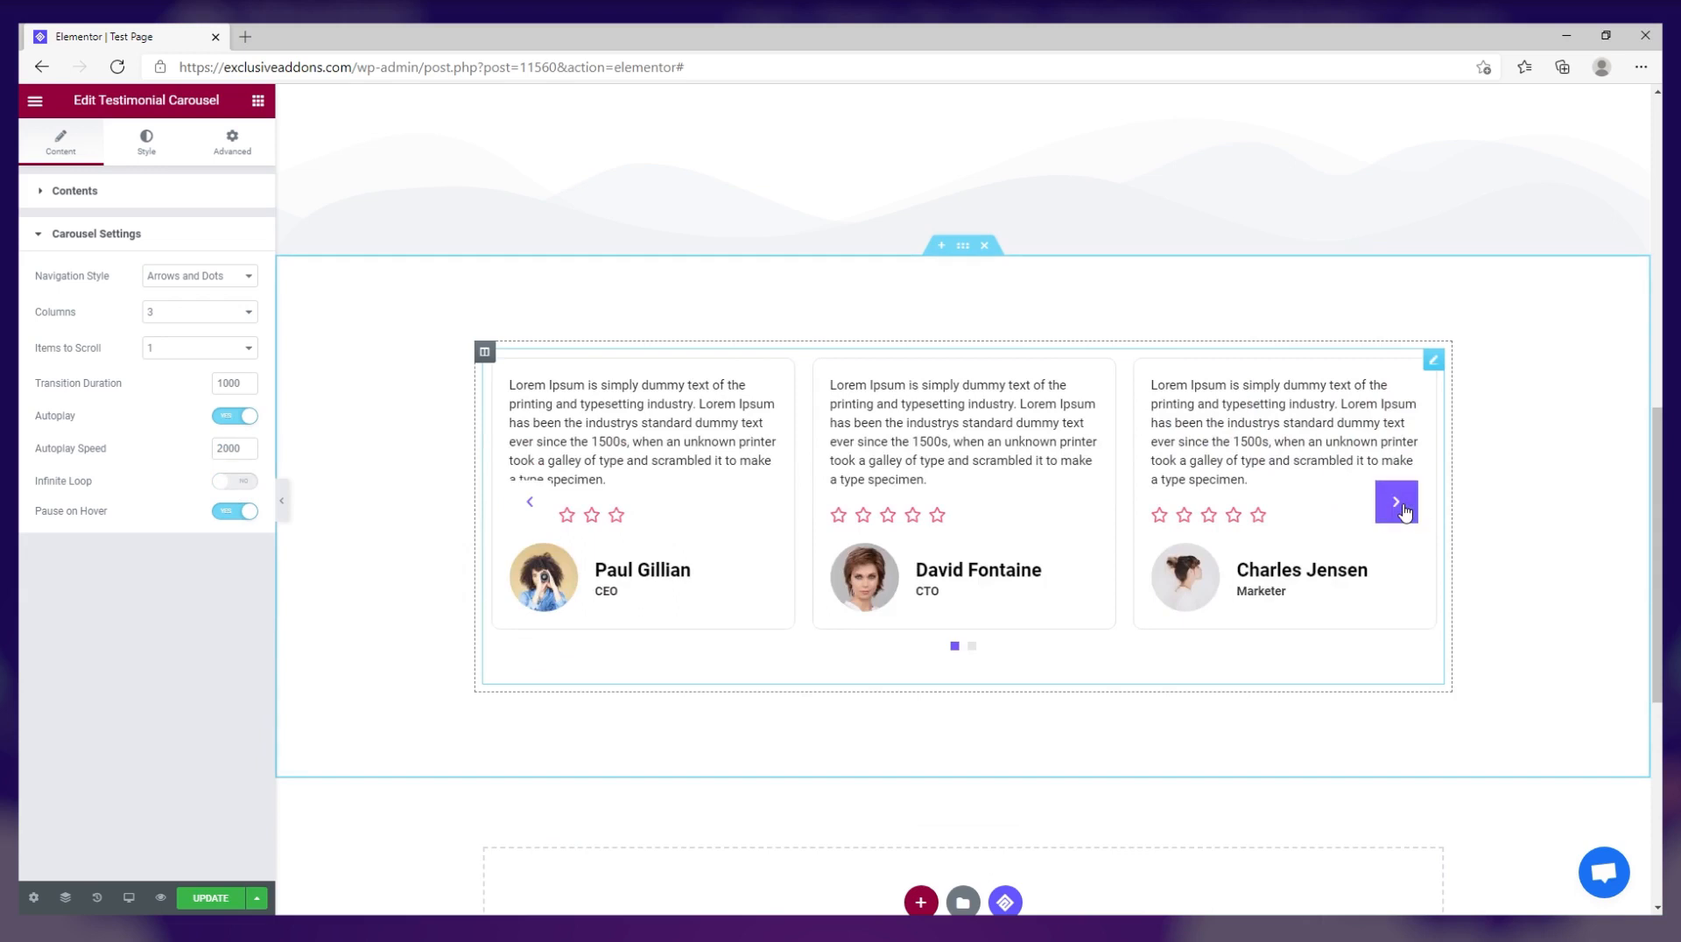
click(1399, 503)
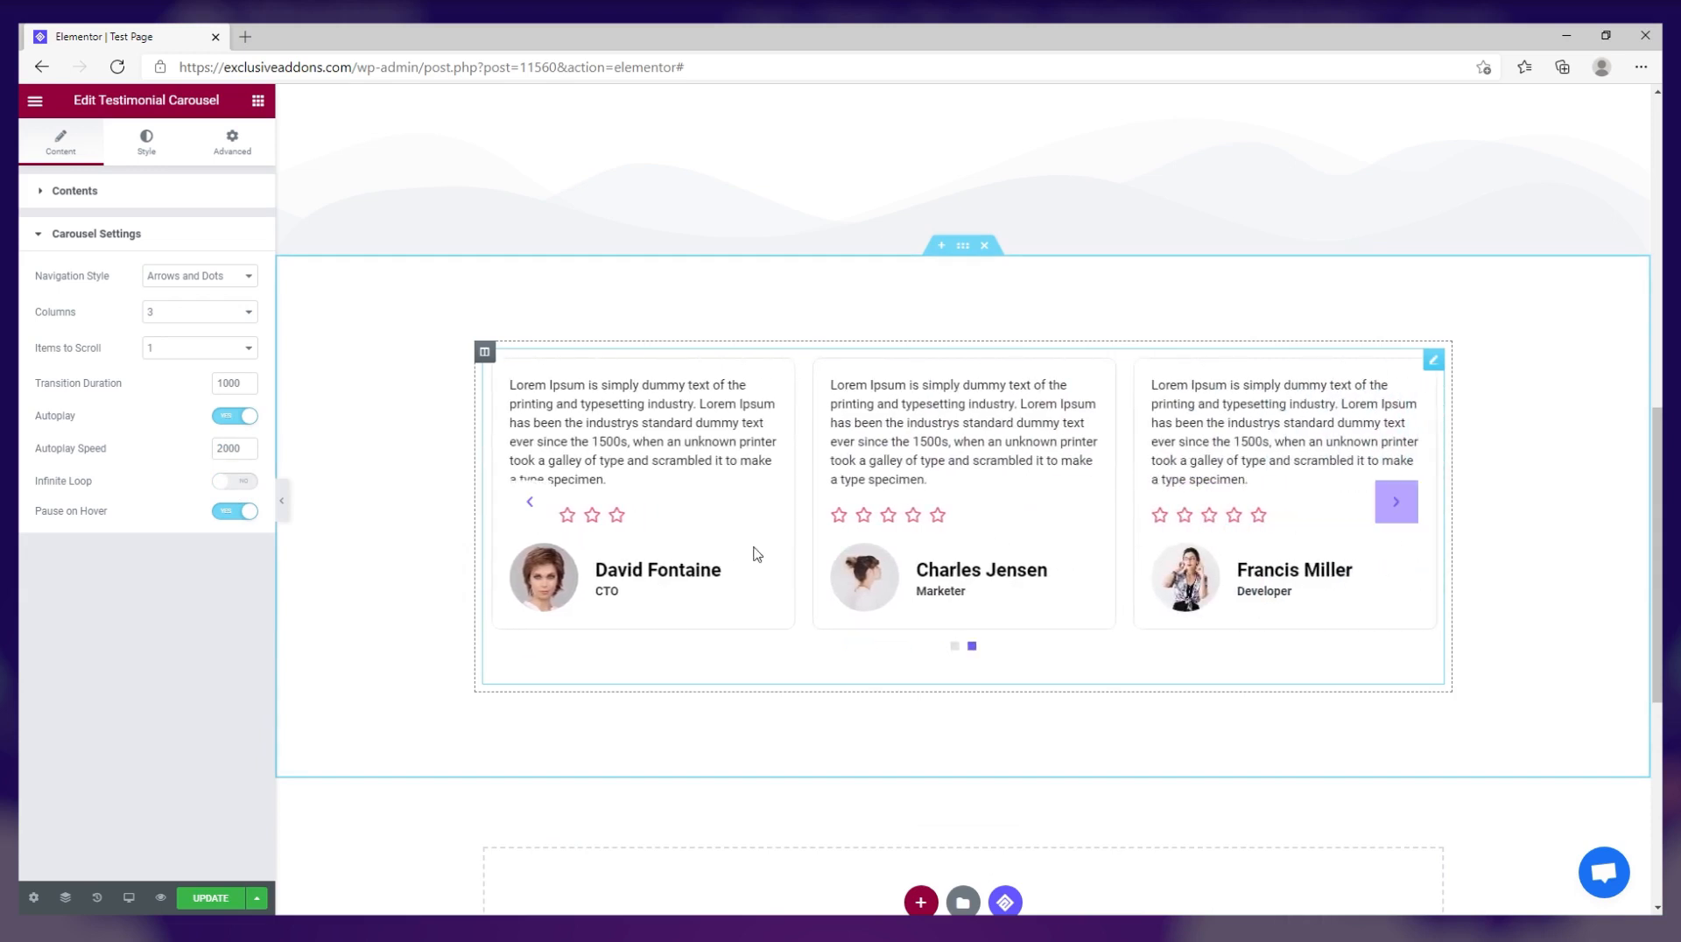
click(234, 481)
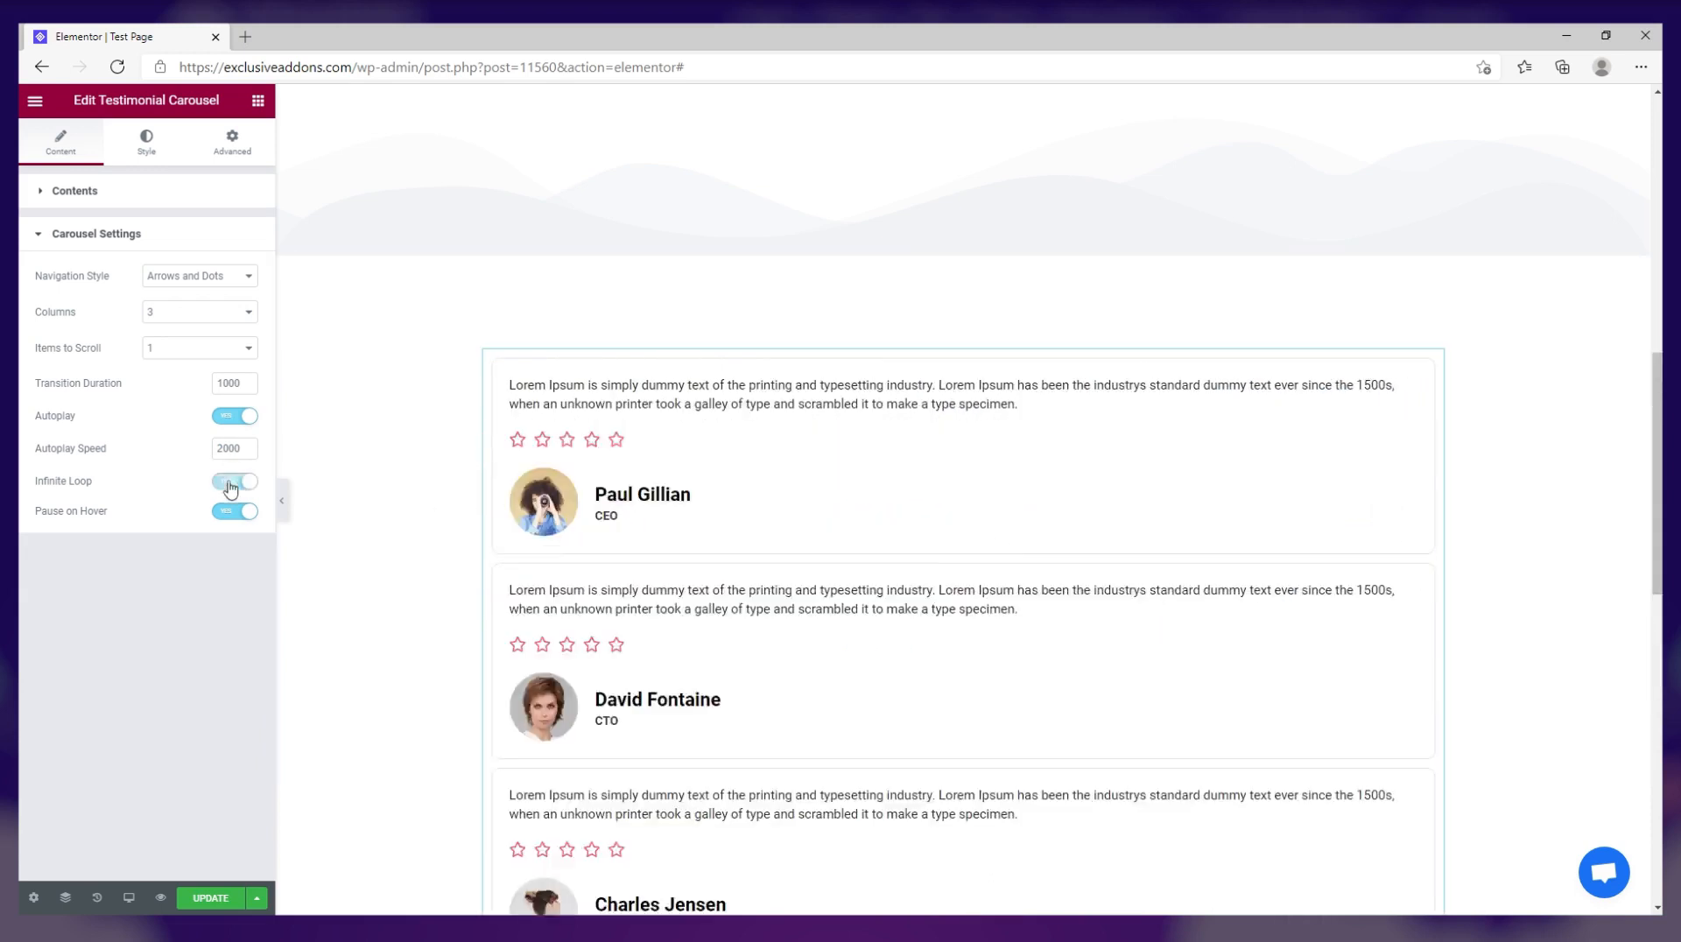
Compare the container alignment options in the widget's style settings and choose the one placing each photo above the reviewer's name.
click(145, 144)
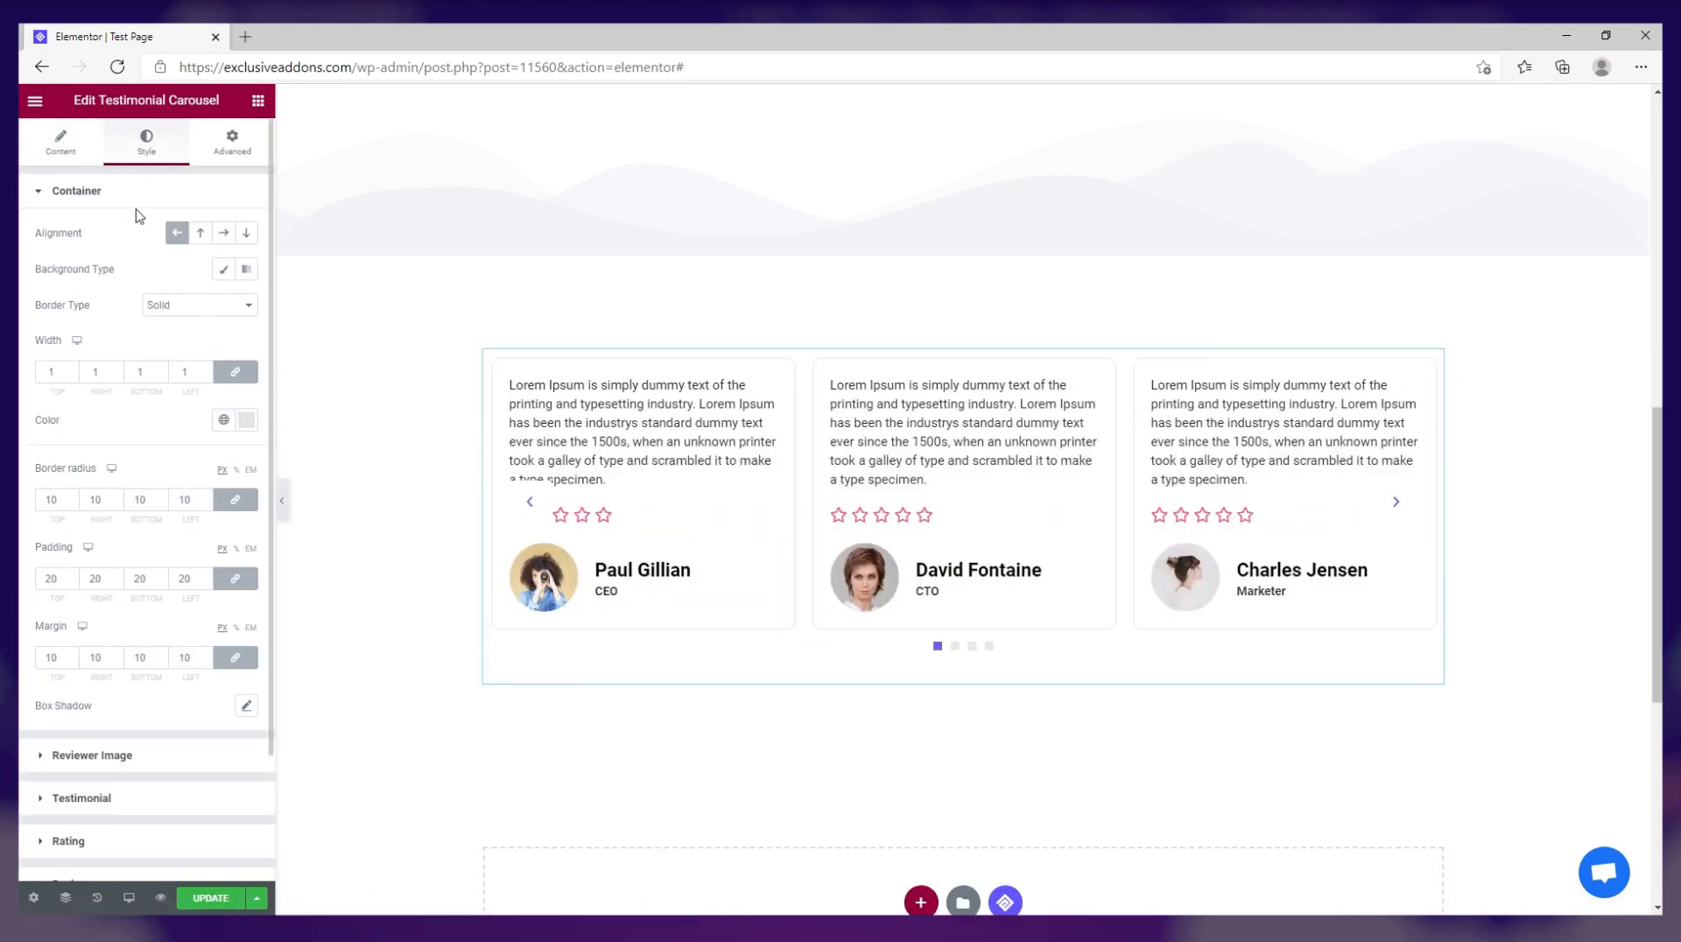
click(202, 233)
click(223, 235)
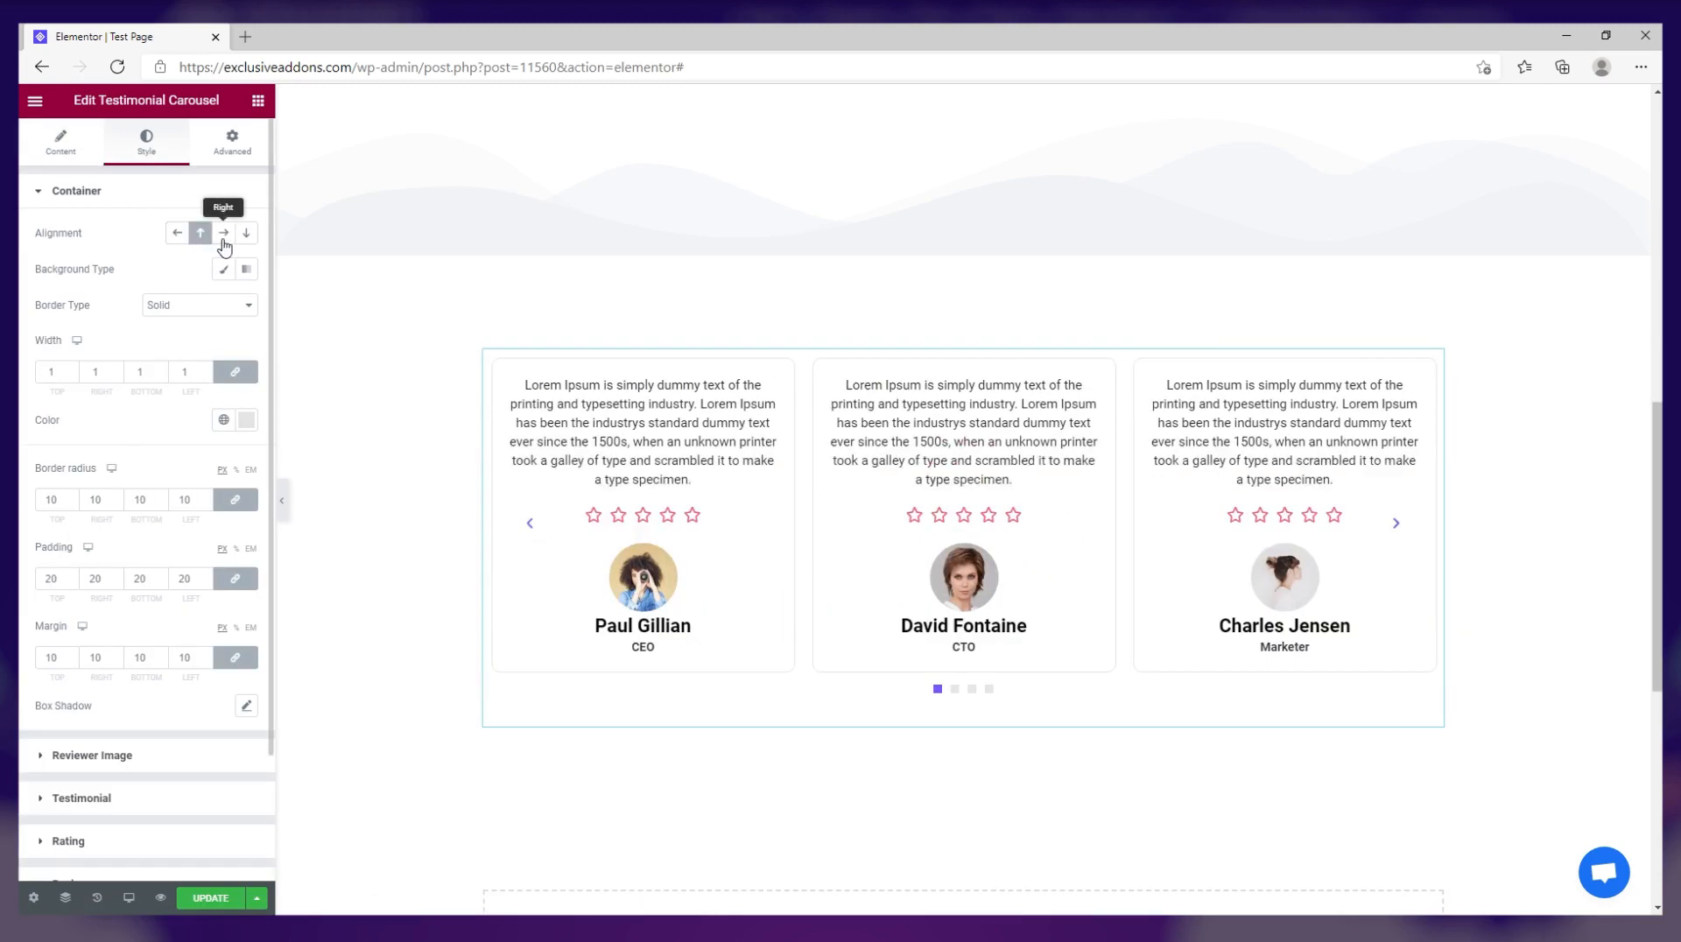
click(247, 233)
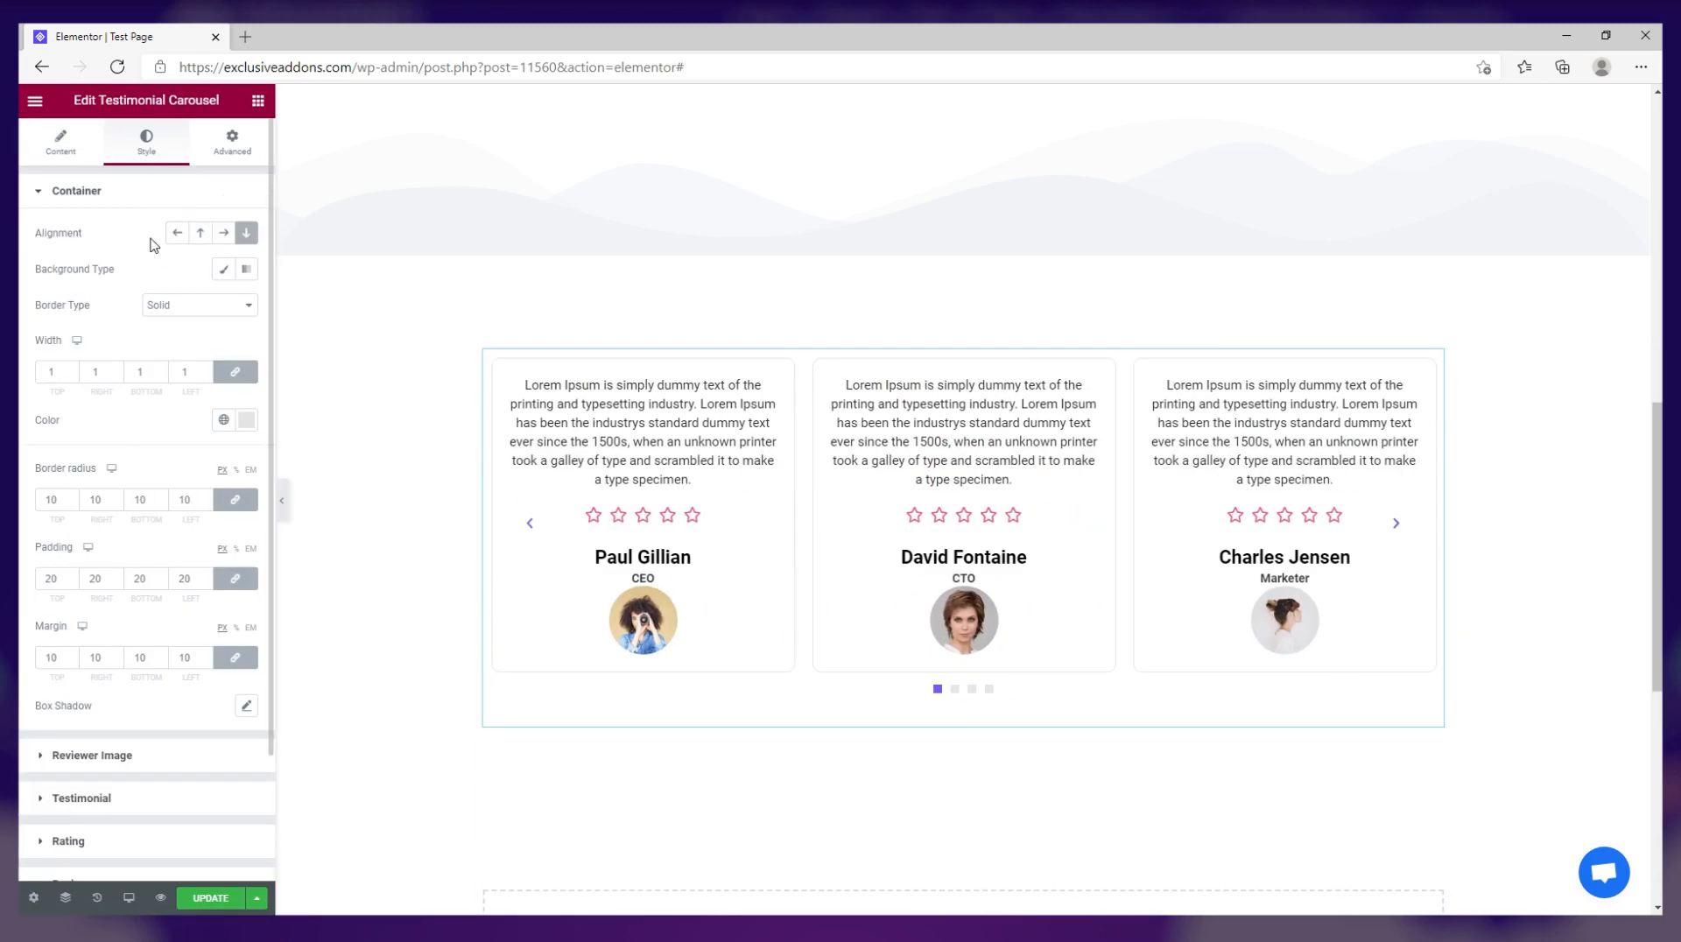
click(199, 235)
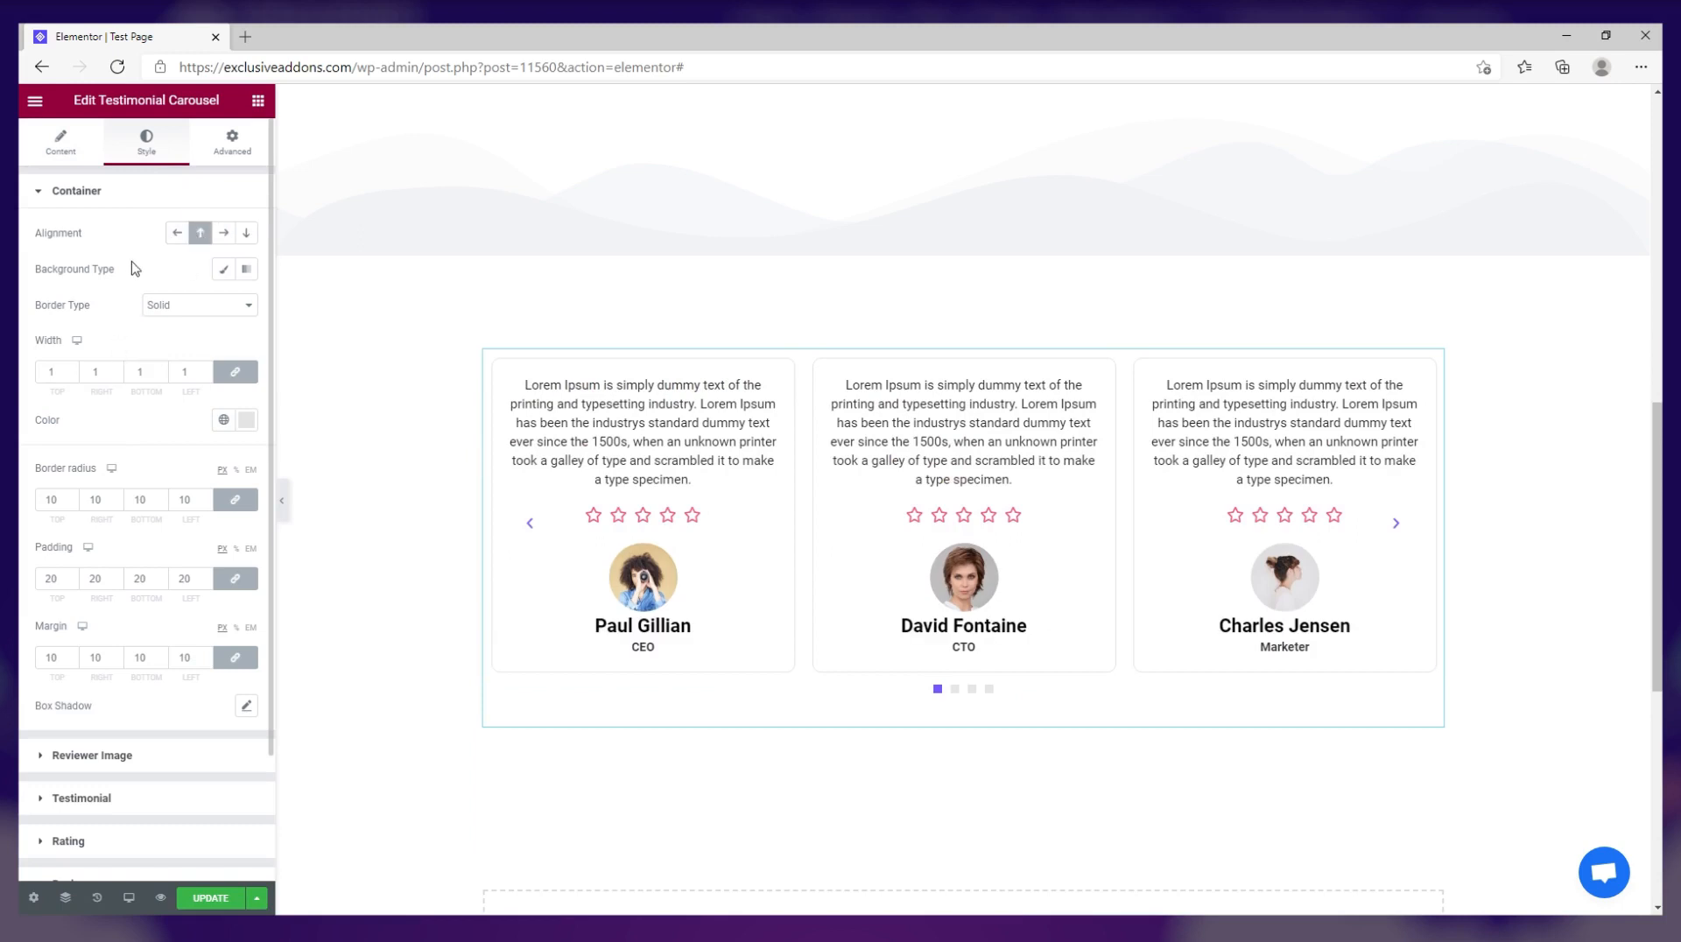
Give the testimonial containers a classic background in light purple.
click(225, 272)
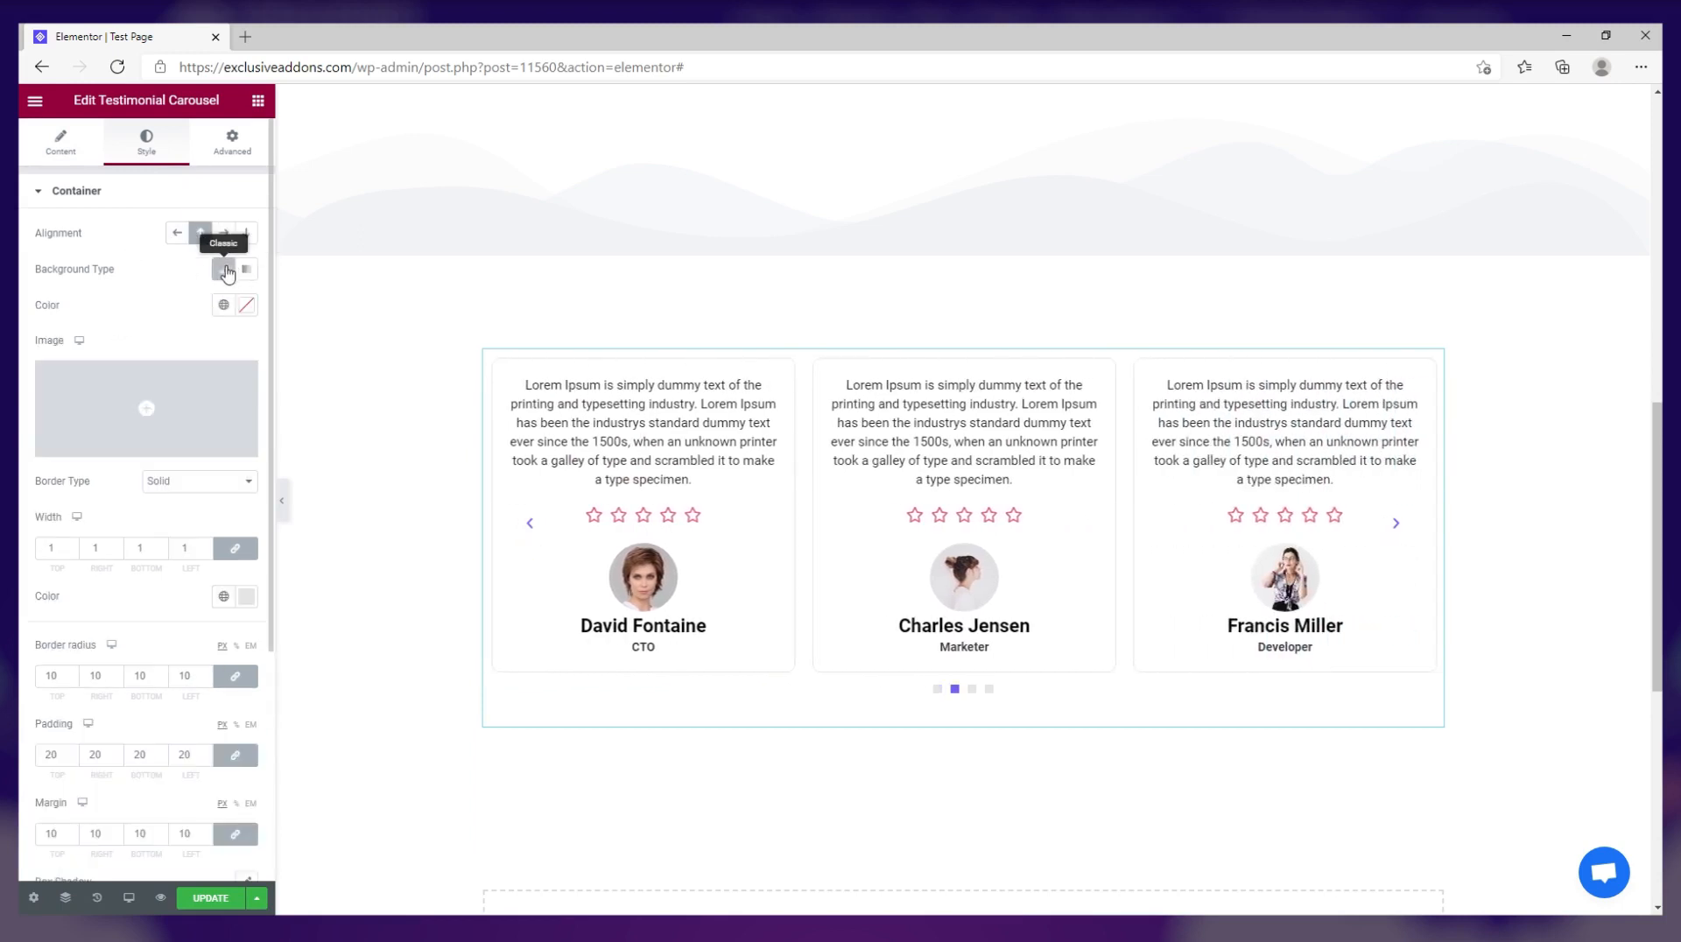
click(246, 305)
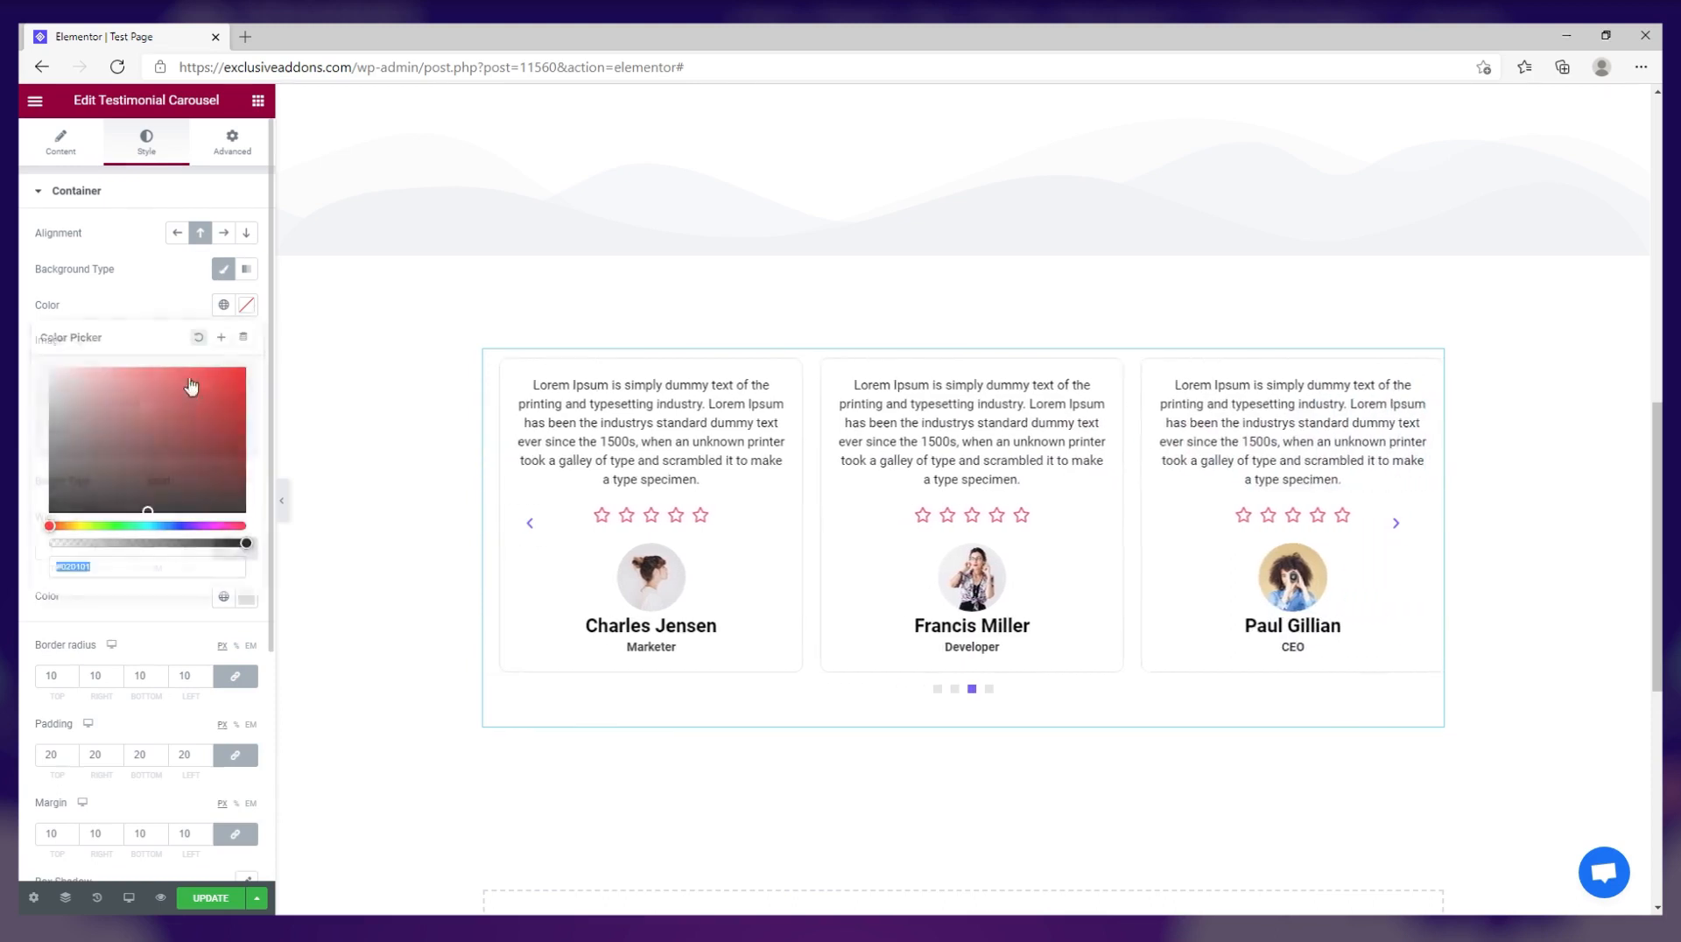
drag(68, 525, 109, 369)
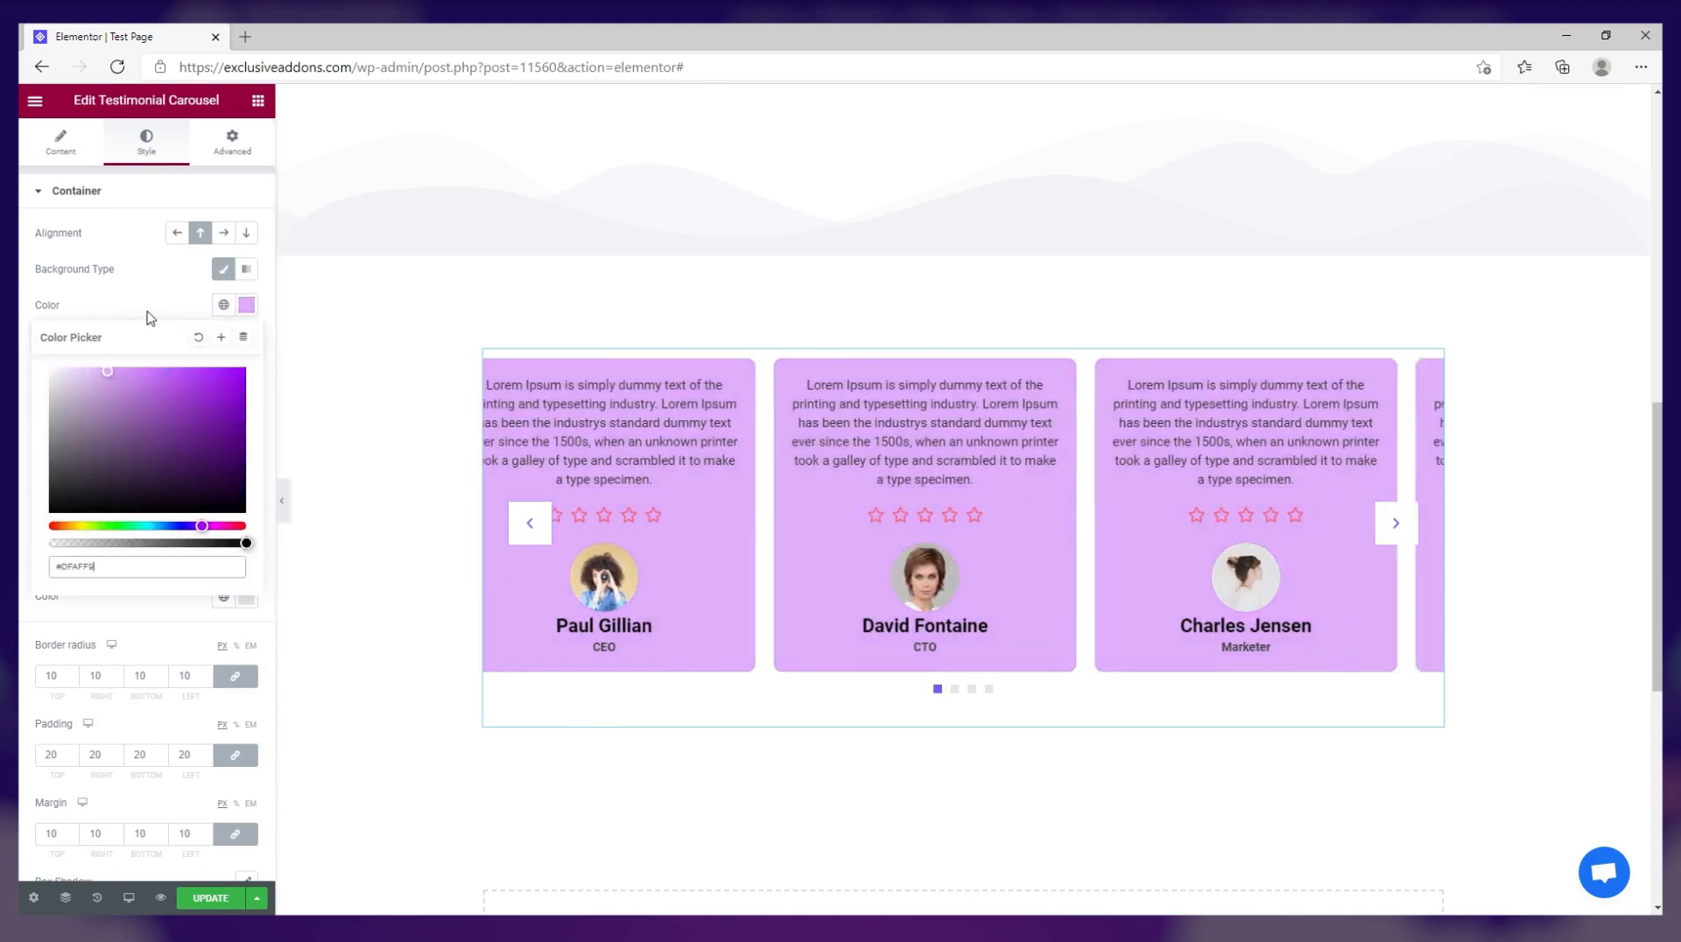
click(148, 317)
Set the container's border type to None and its border radius to 20 on all corners.
click(186, 485)
click(186, 505)
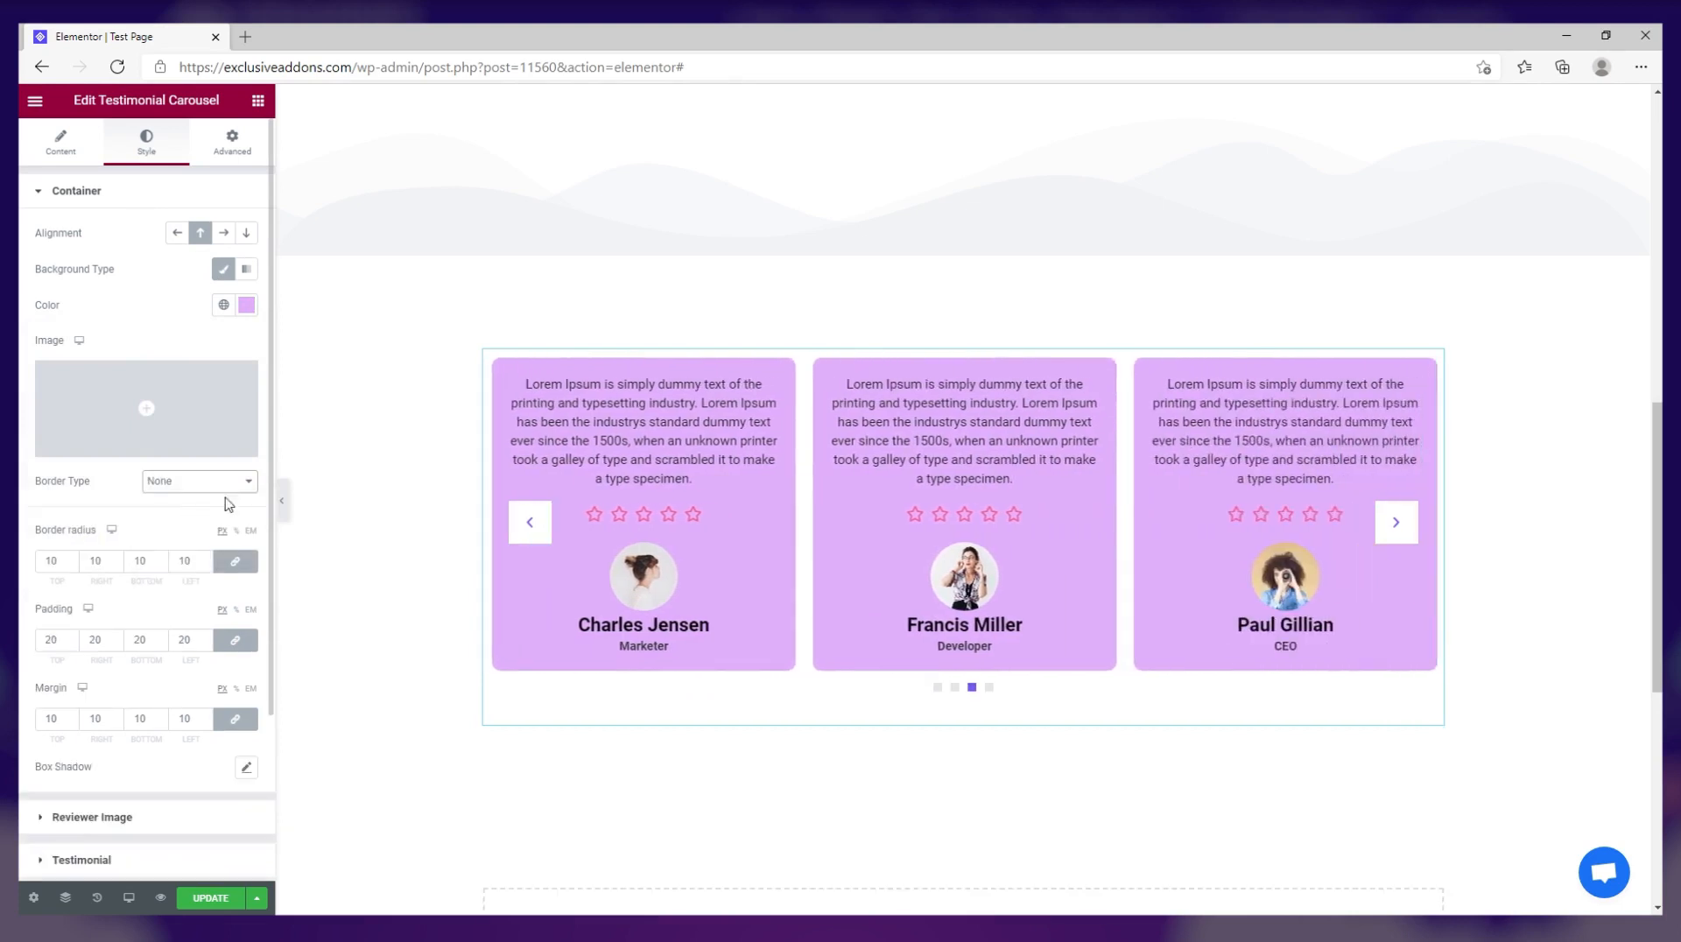
click(201, 482)
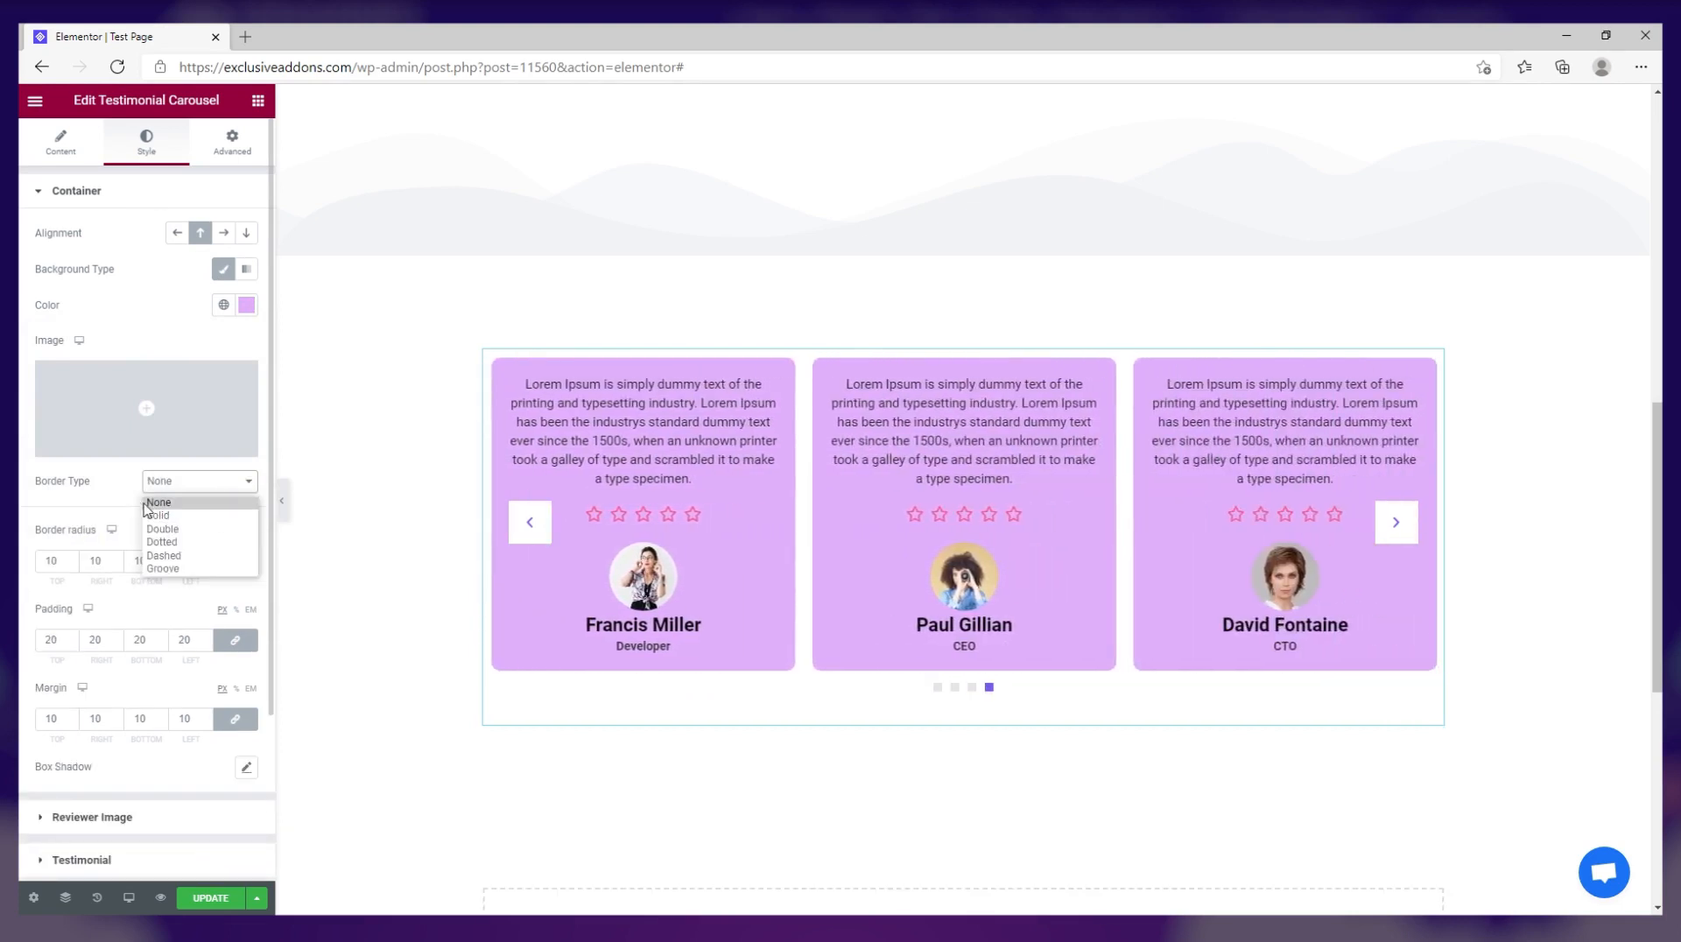
click(126, 495)
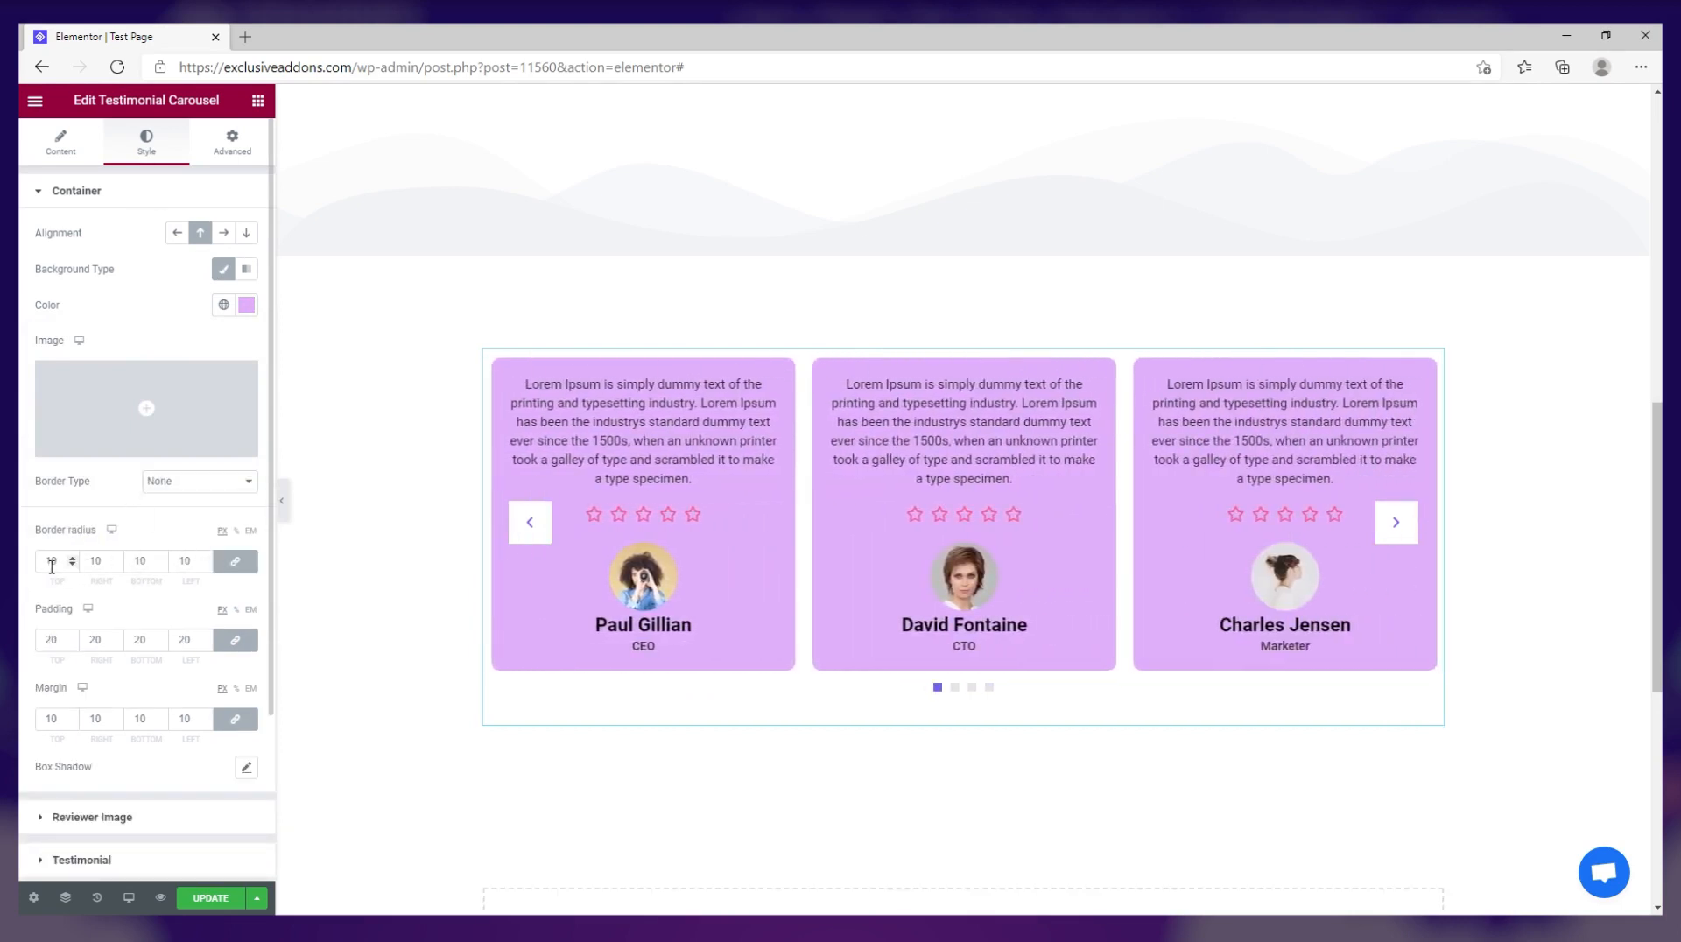
text(2)
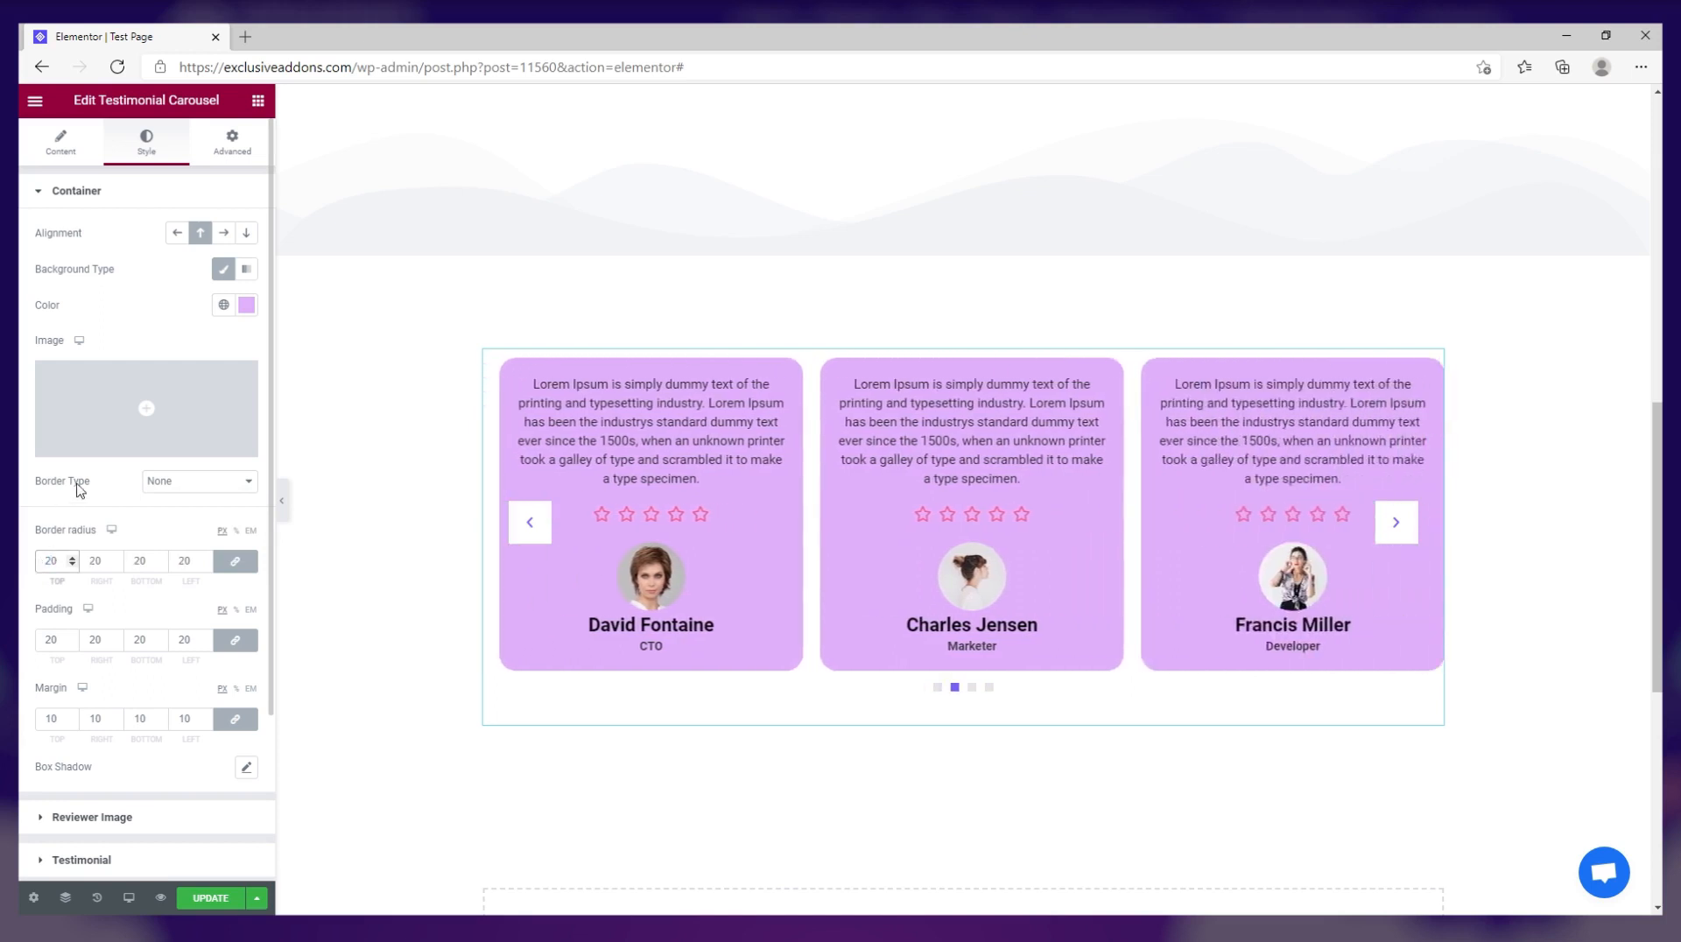
Switch the reviewer image box off and on again, and set the image height and width to 60.
scroll(114, 611, down, 2)
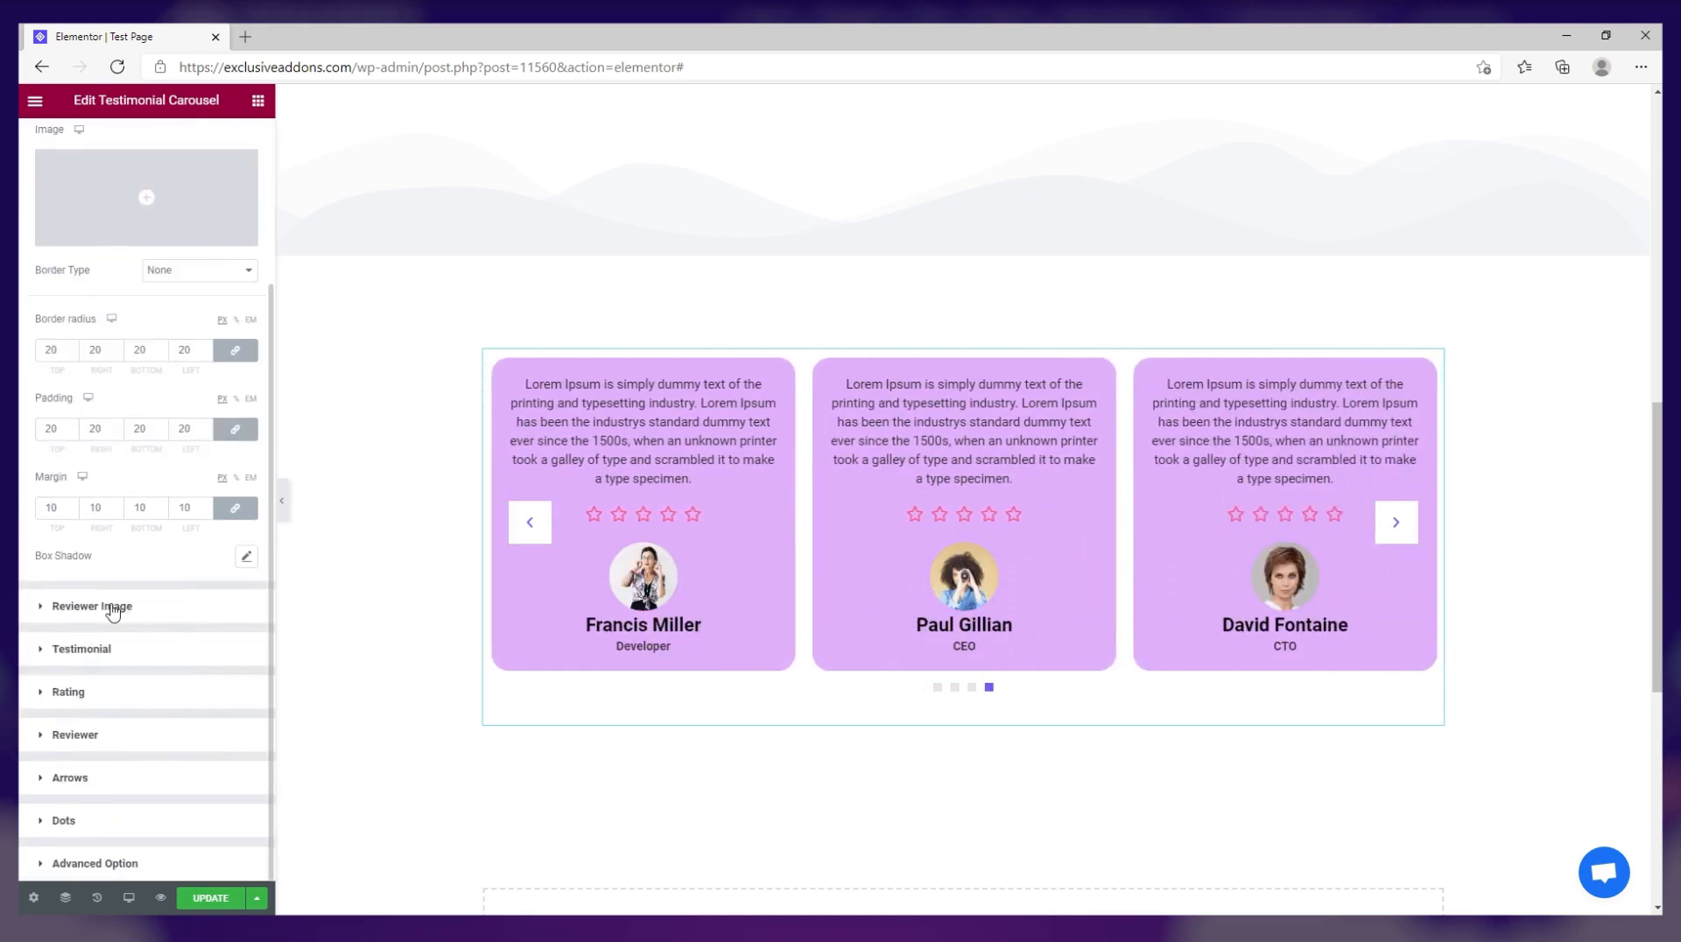
click(112, 610)
click(223, 278)
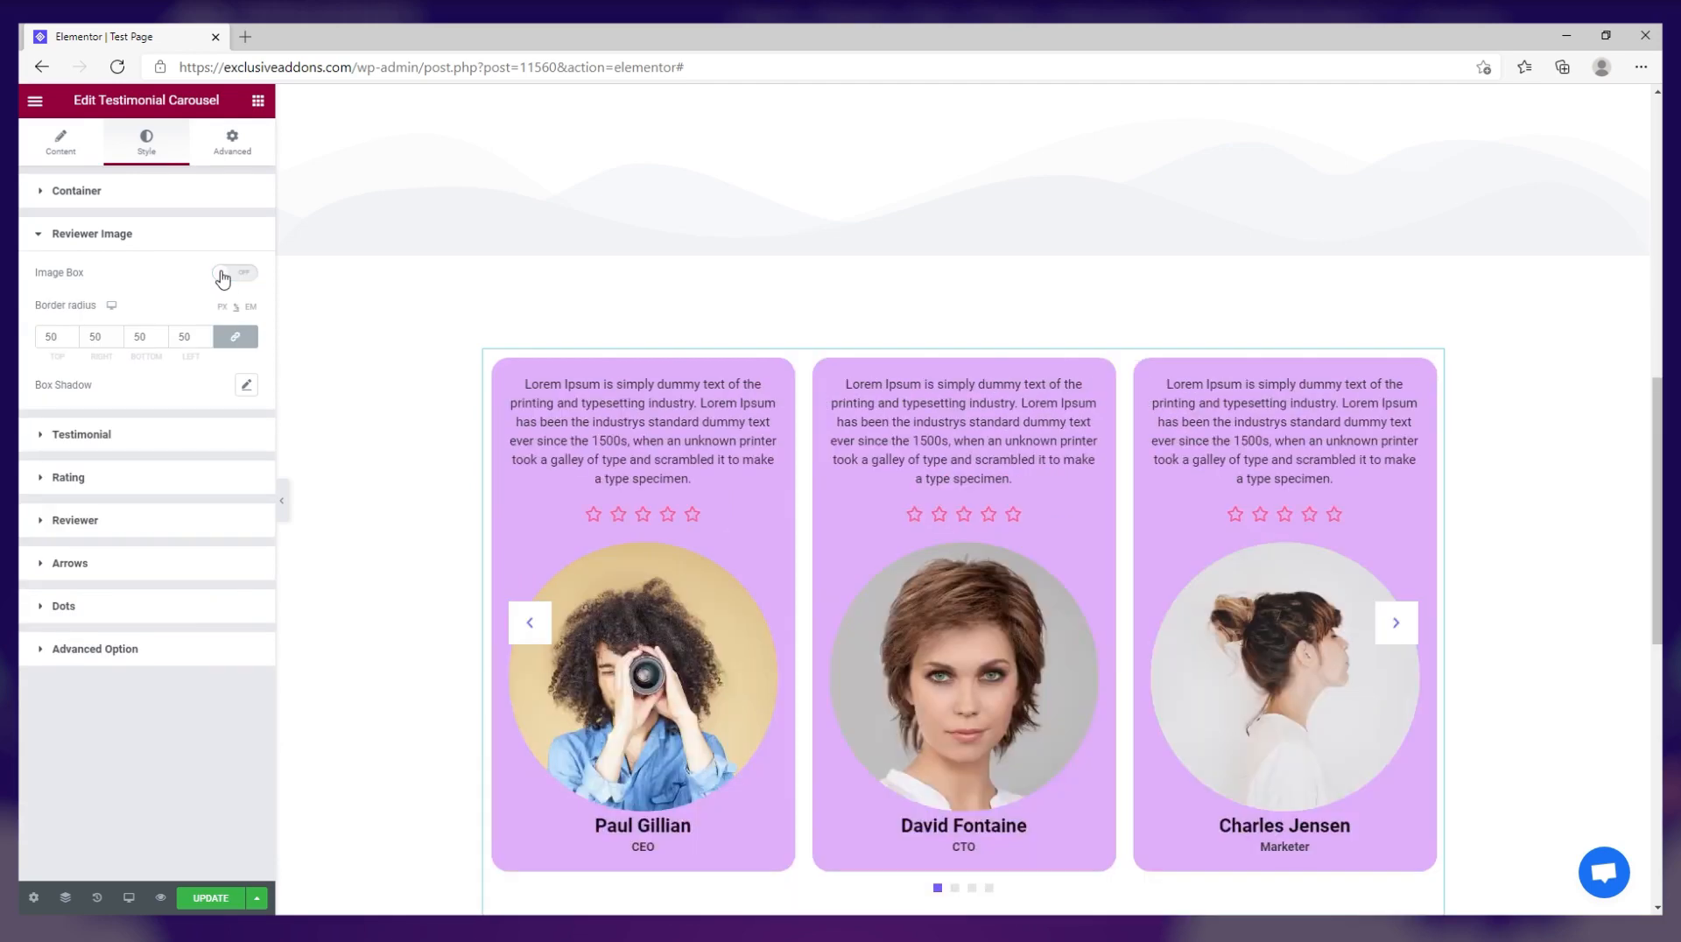
click(250, 275)
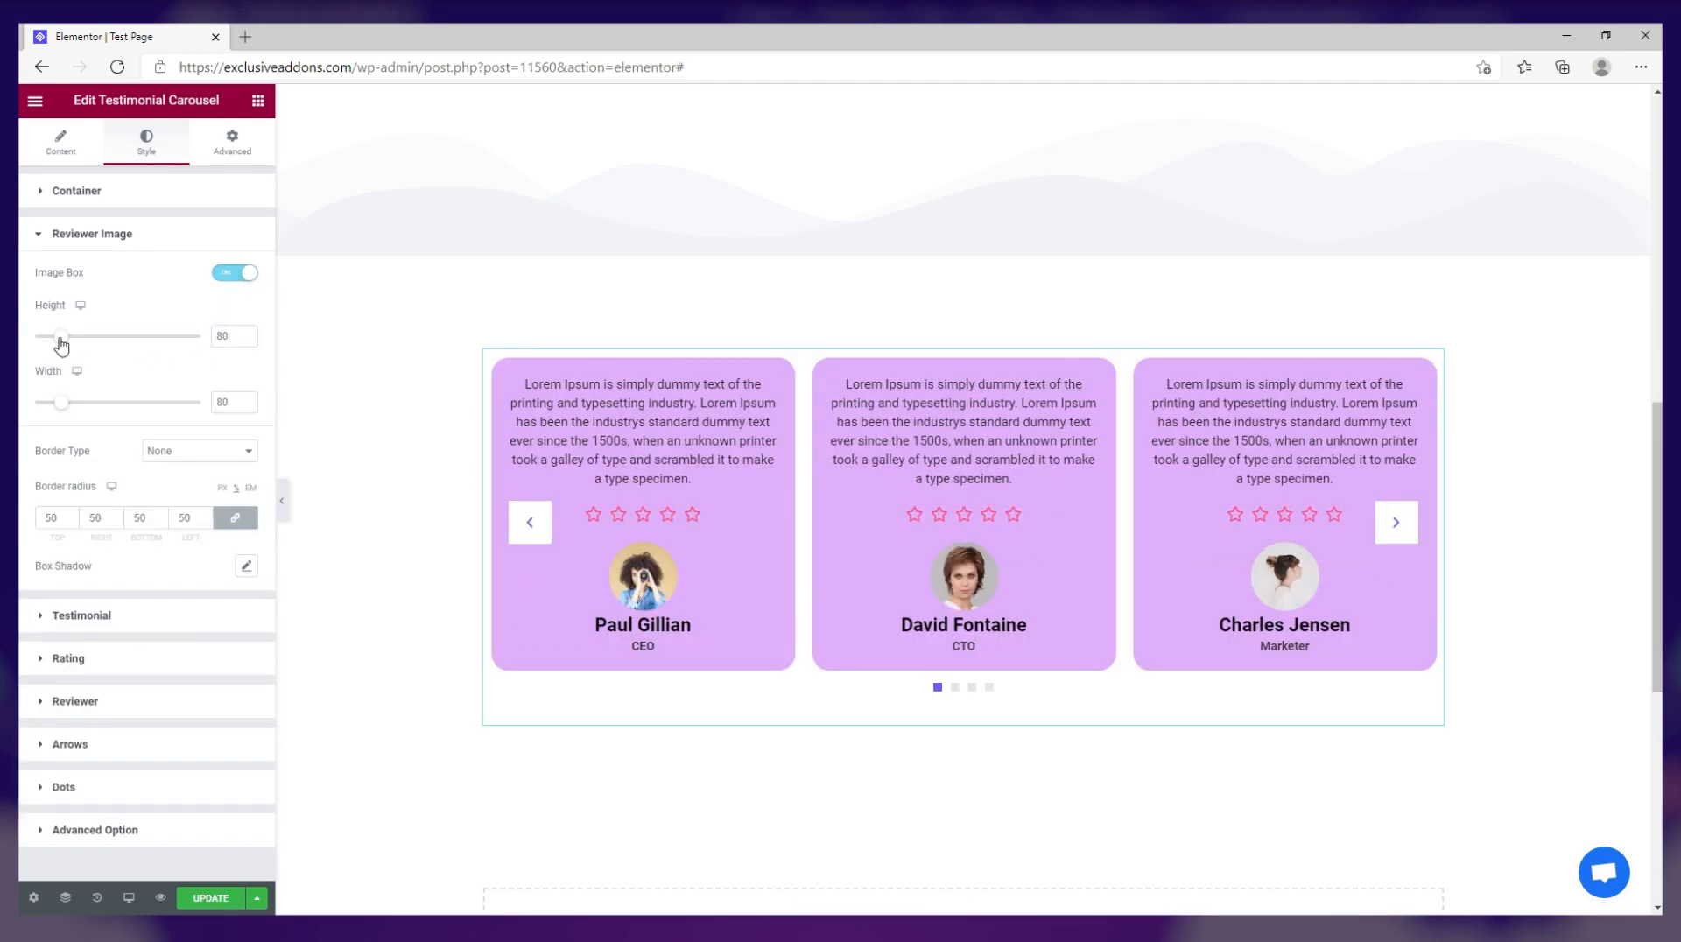
drag(61, 344, 55, 342)
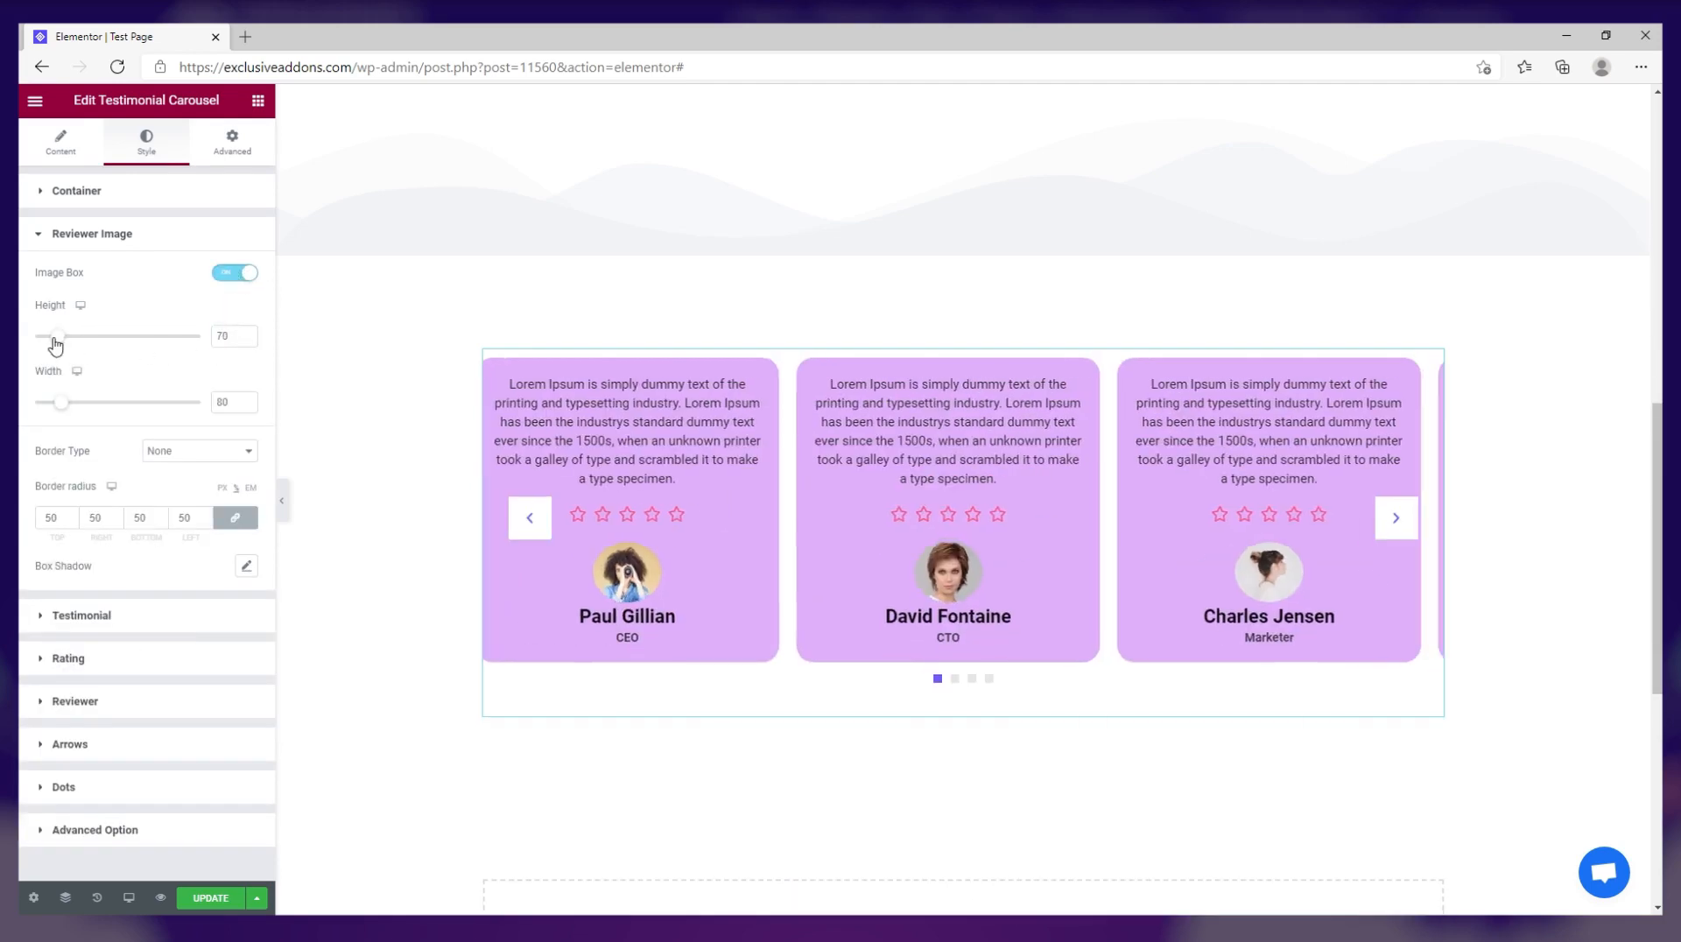
click(252, 343)
click(253, 343)
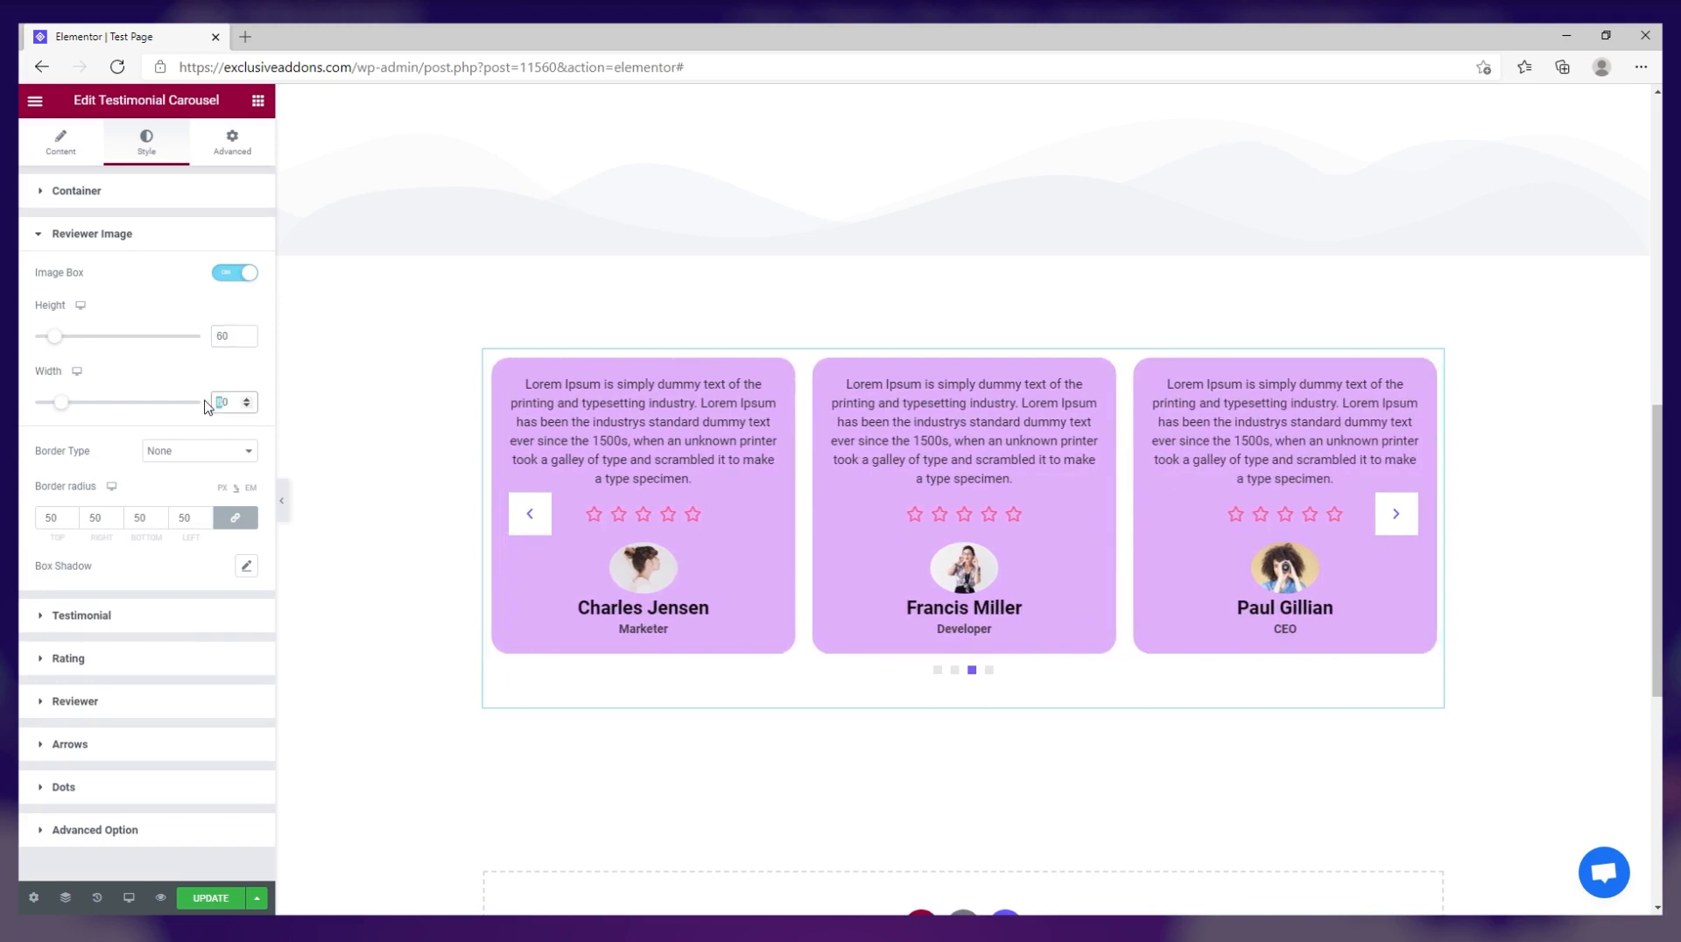
Give the reviewer images a solid border in white.
click(185, 450)
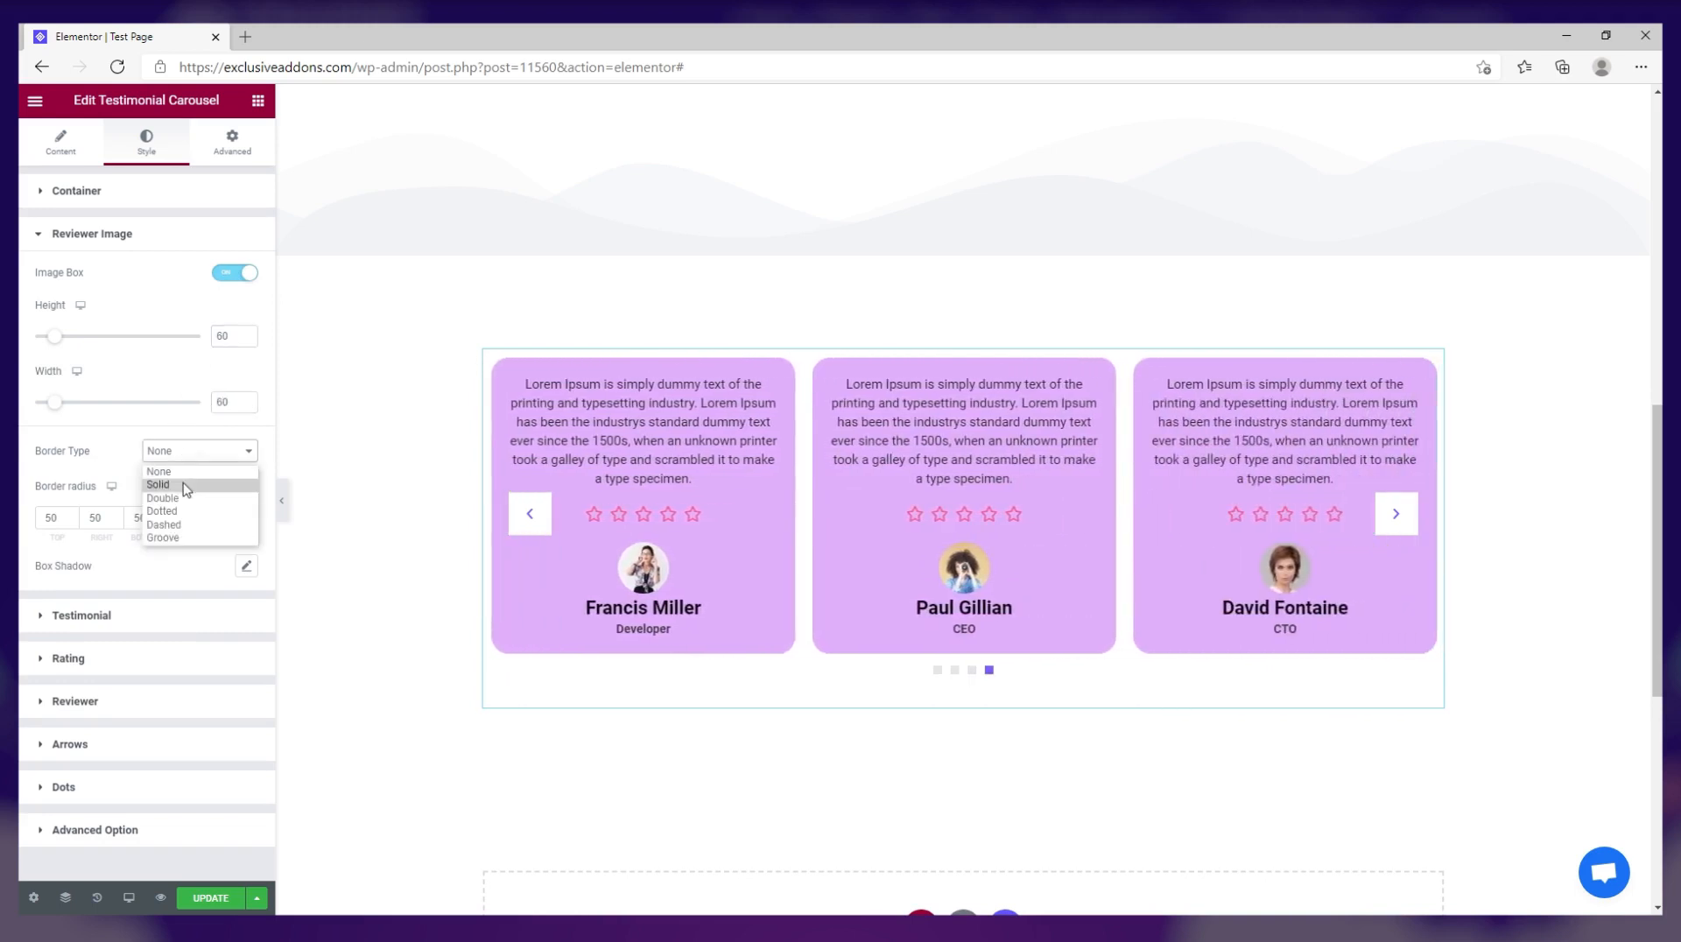
click(186, 485)
click(246, 566)
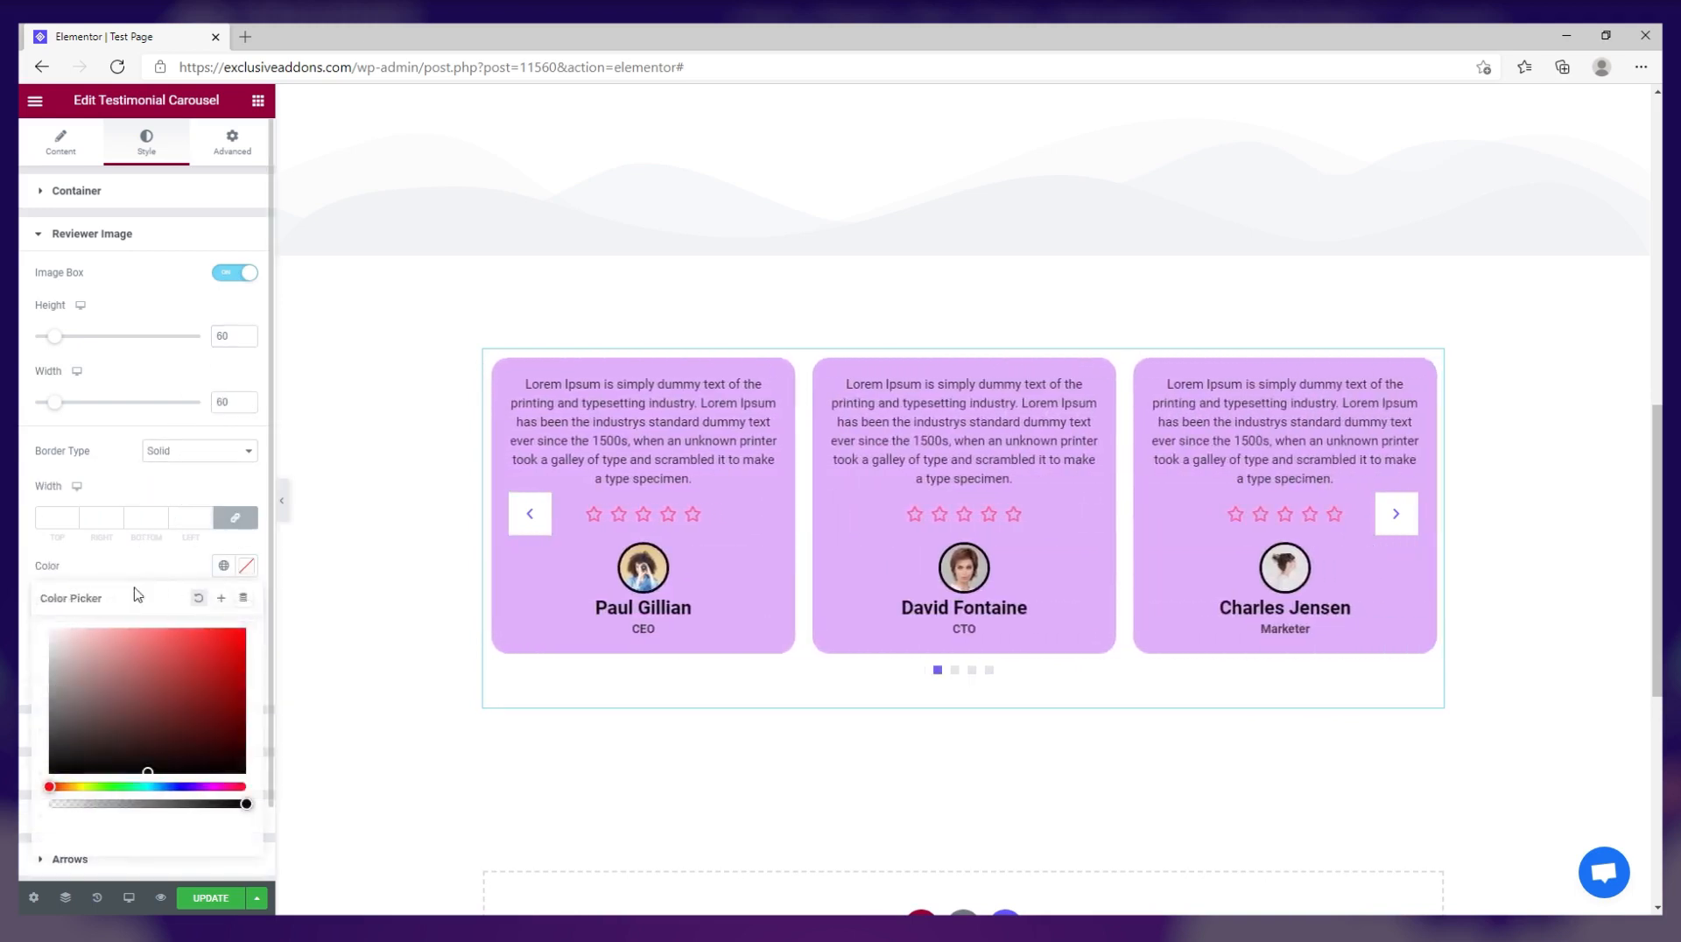
click(169, 573)
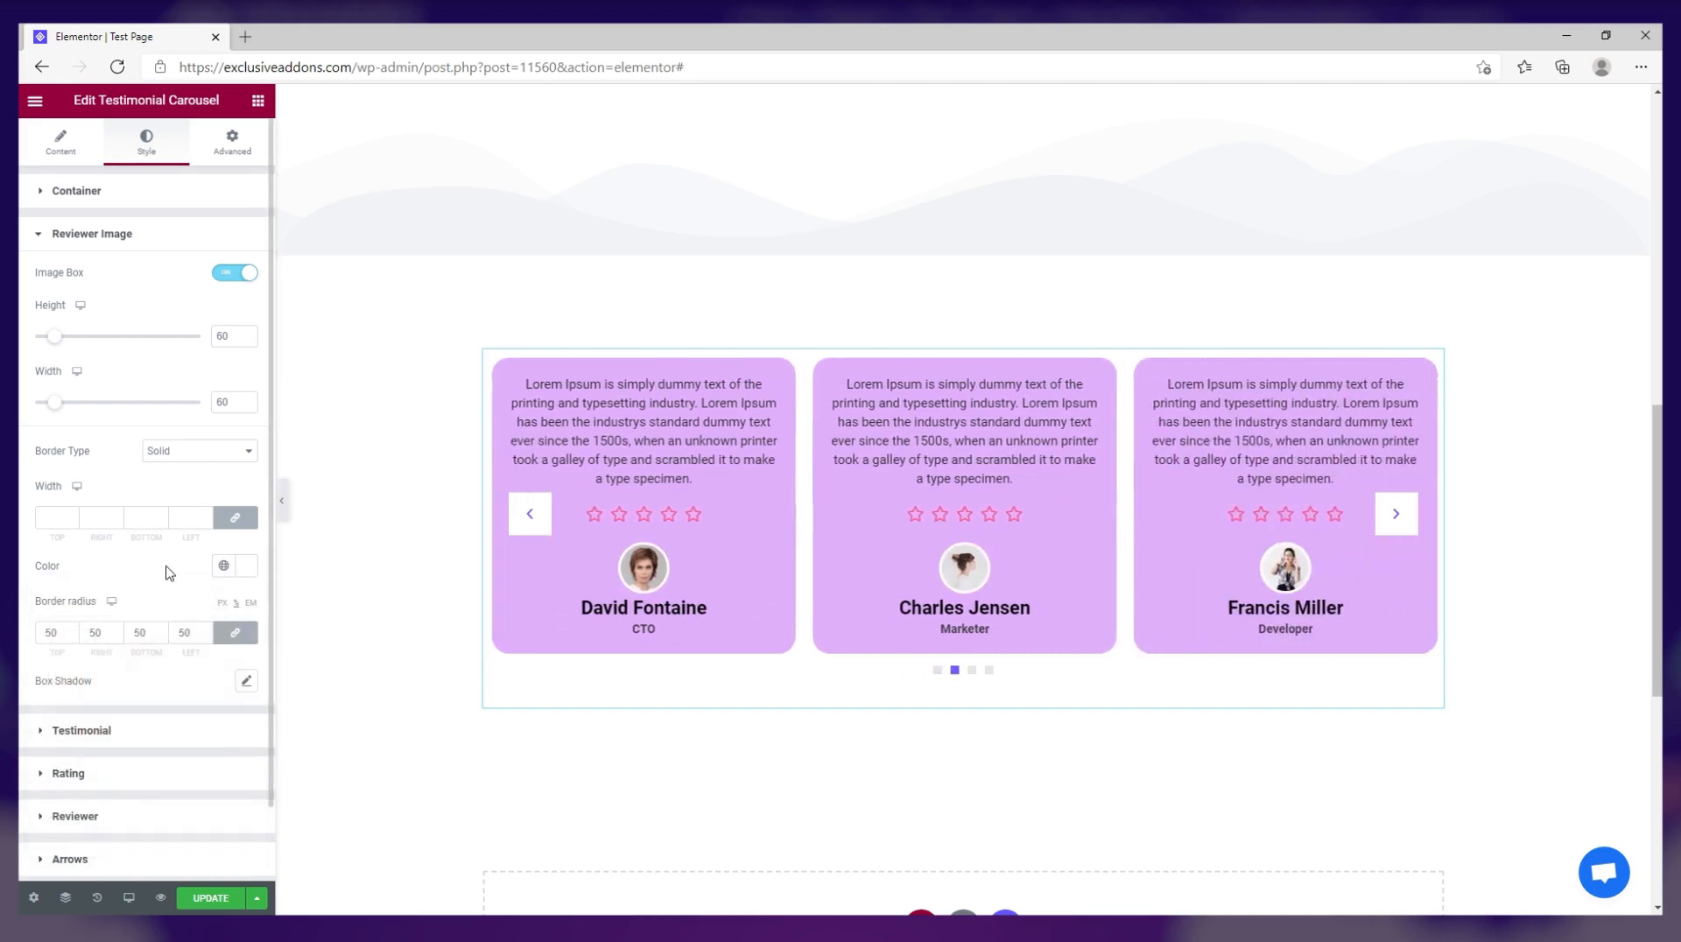
Add a box shadow to the reviewer images with blur 23 and a light blue colour at low opacity.
scroll(178, 599, down, 1)
click(247, 602)
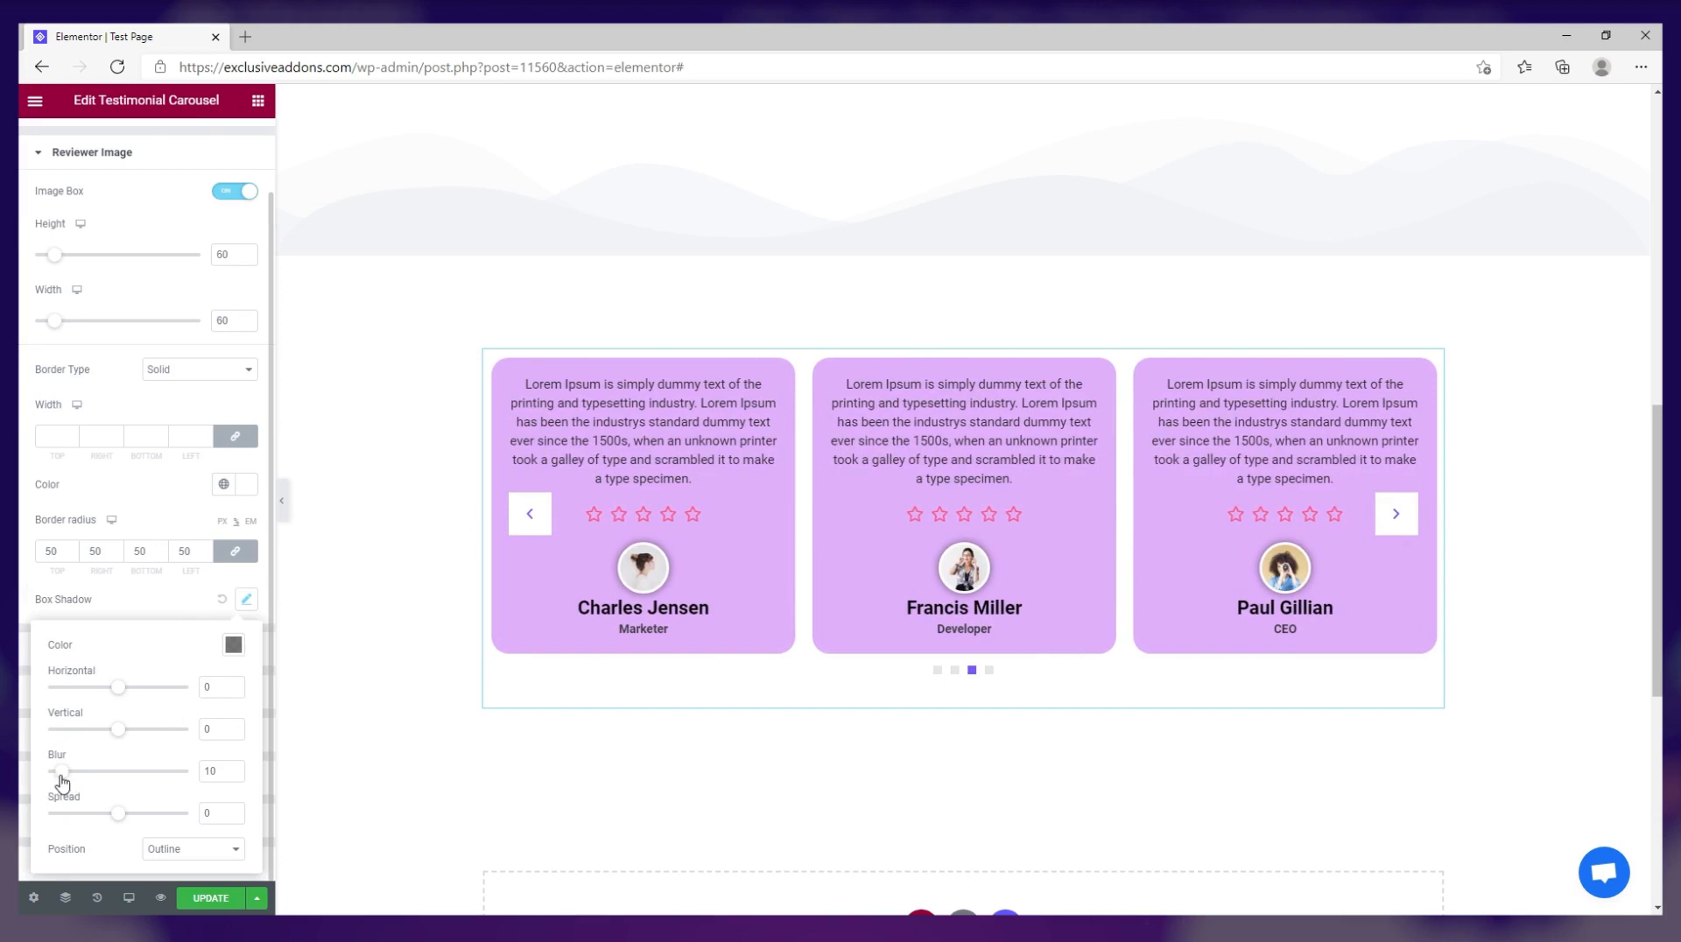
drag(66, 782, 82, 779)
click(233, 648)
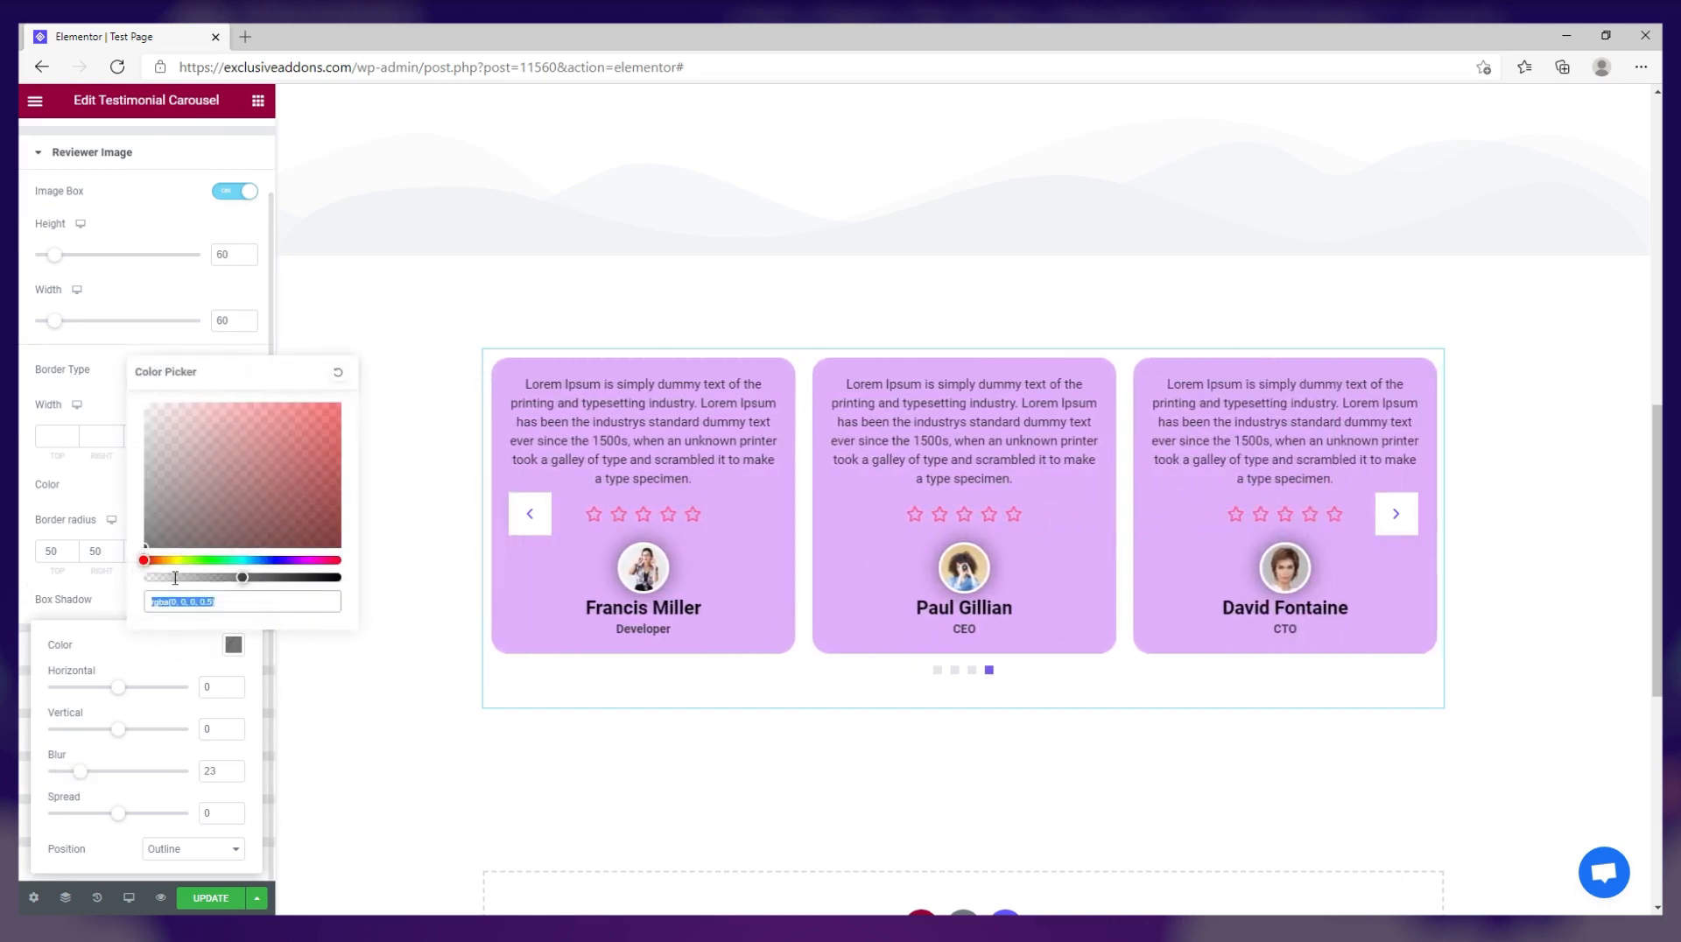
click(248, 560)
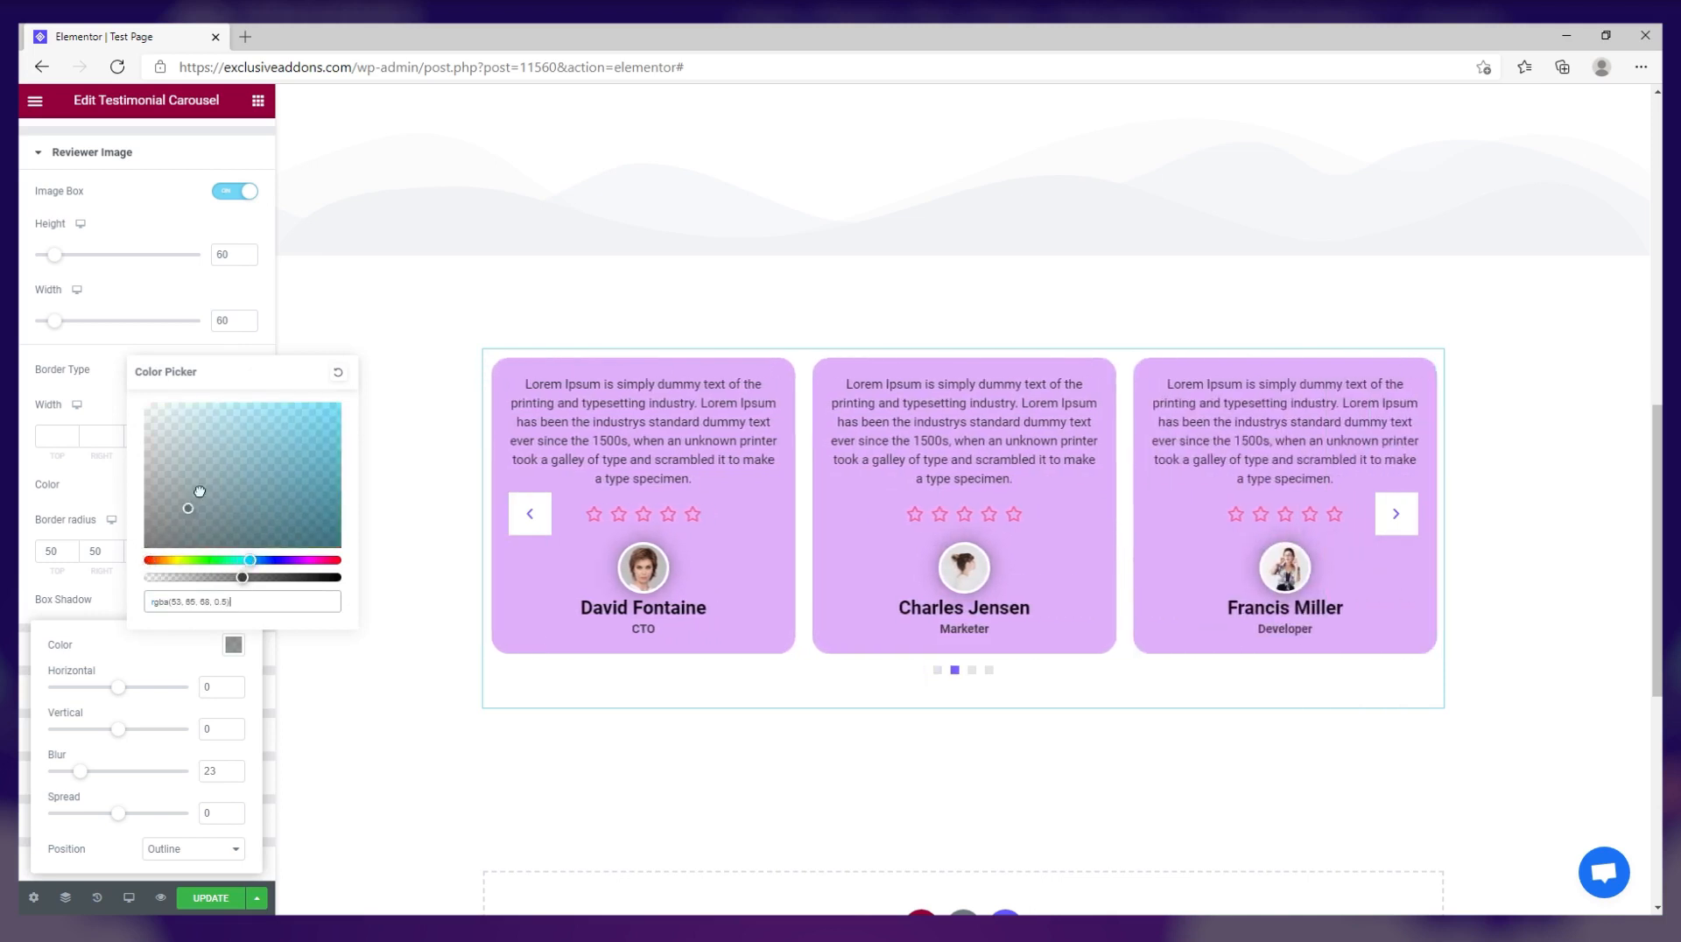
click(210, 403)
drag(242, 578, 179, 578)
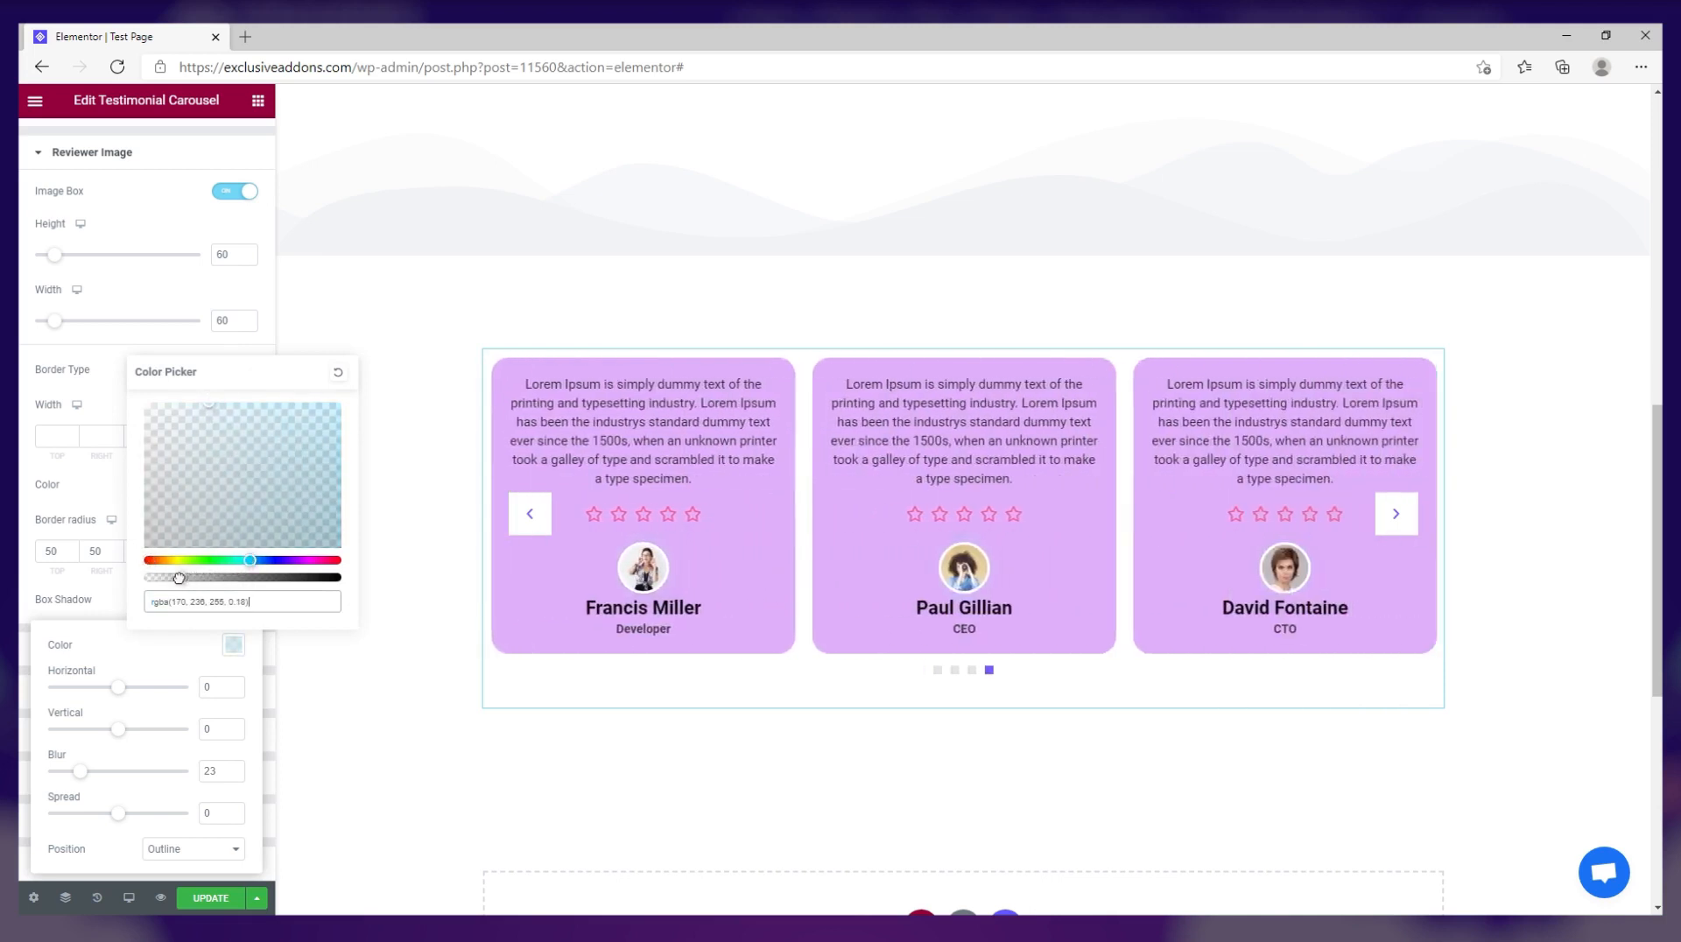
click(92, 603)
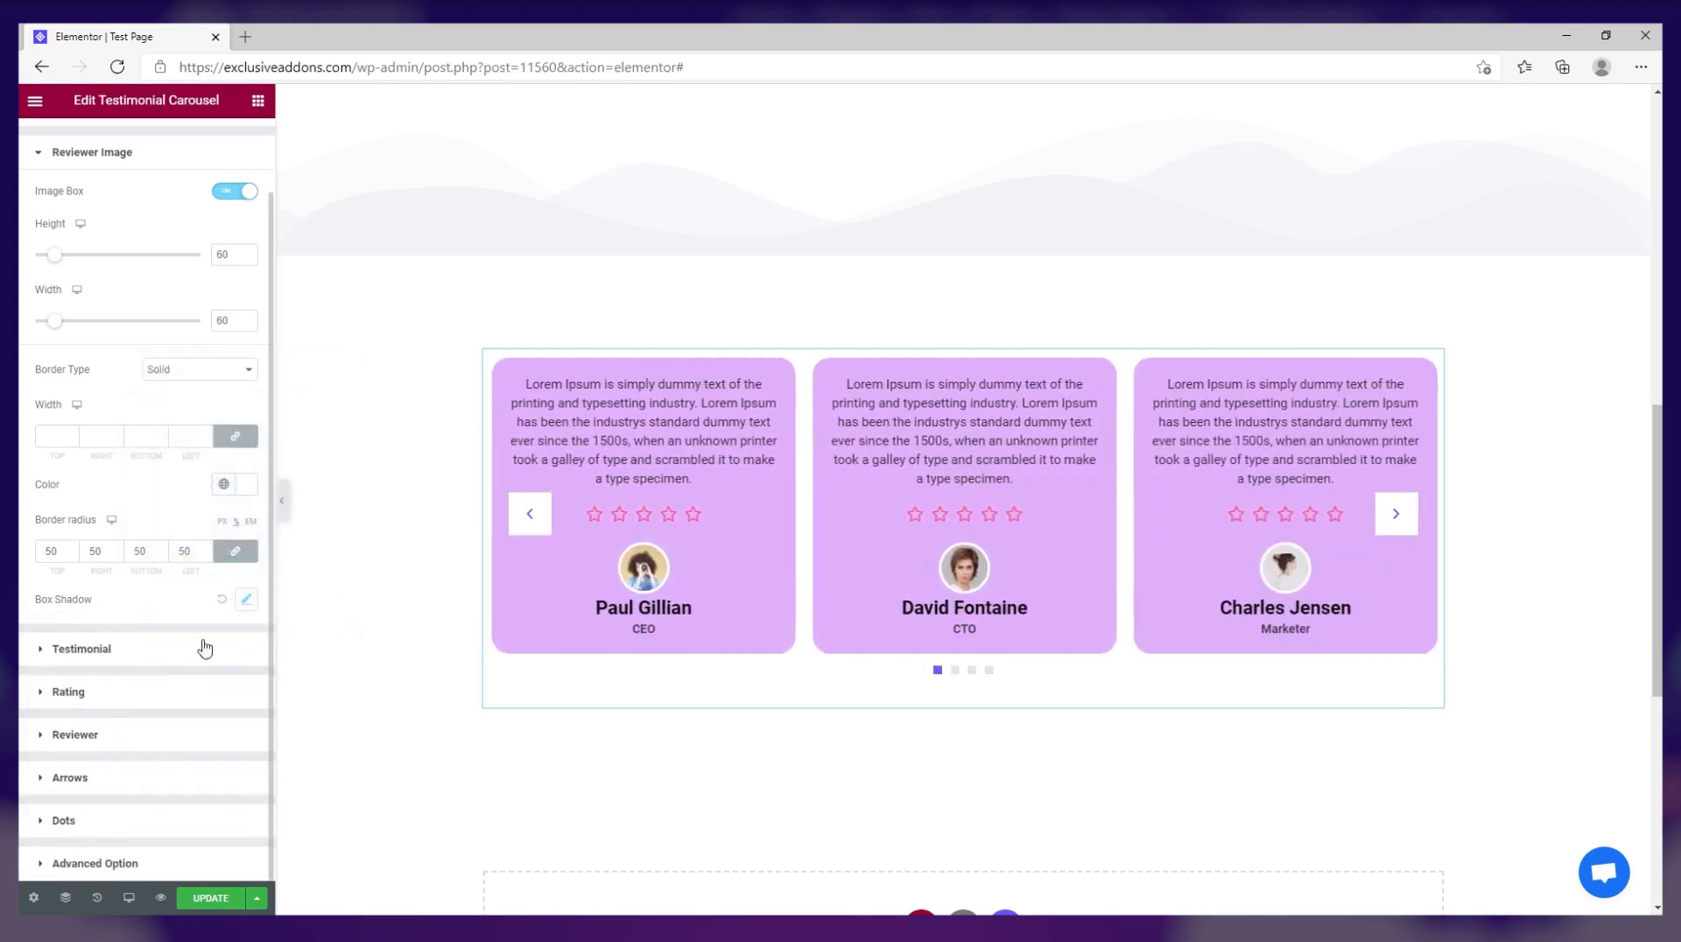
Set the reviewer image border width to 3 on all sides.
click(169, 655)
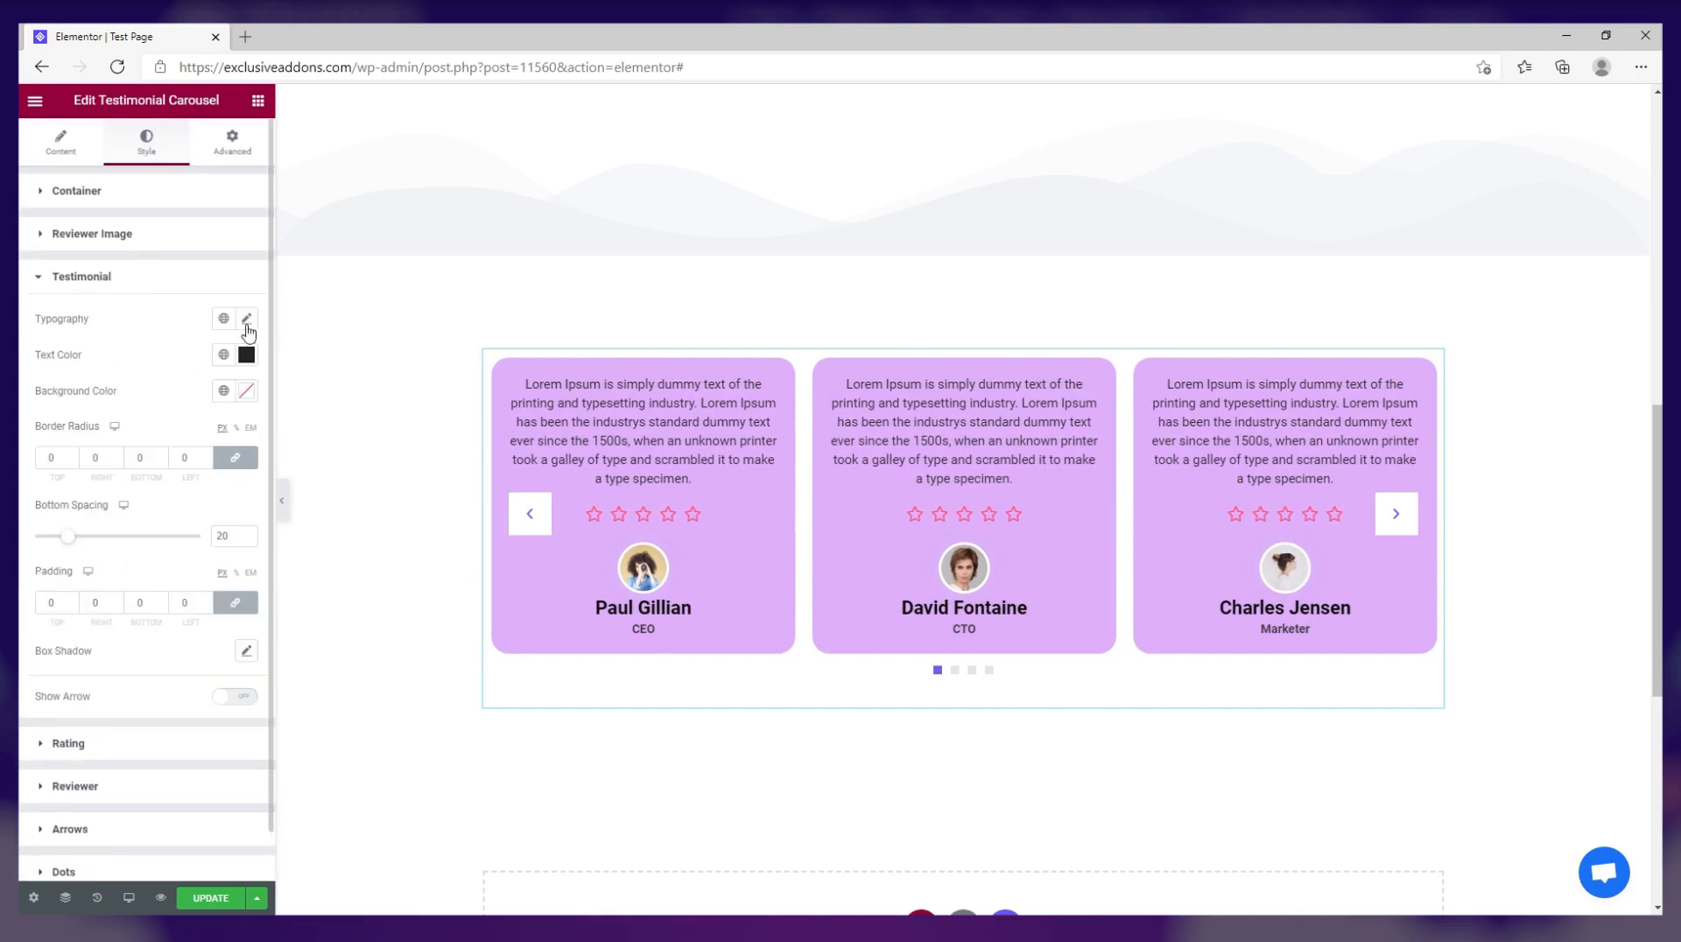
click(179, 237)
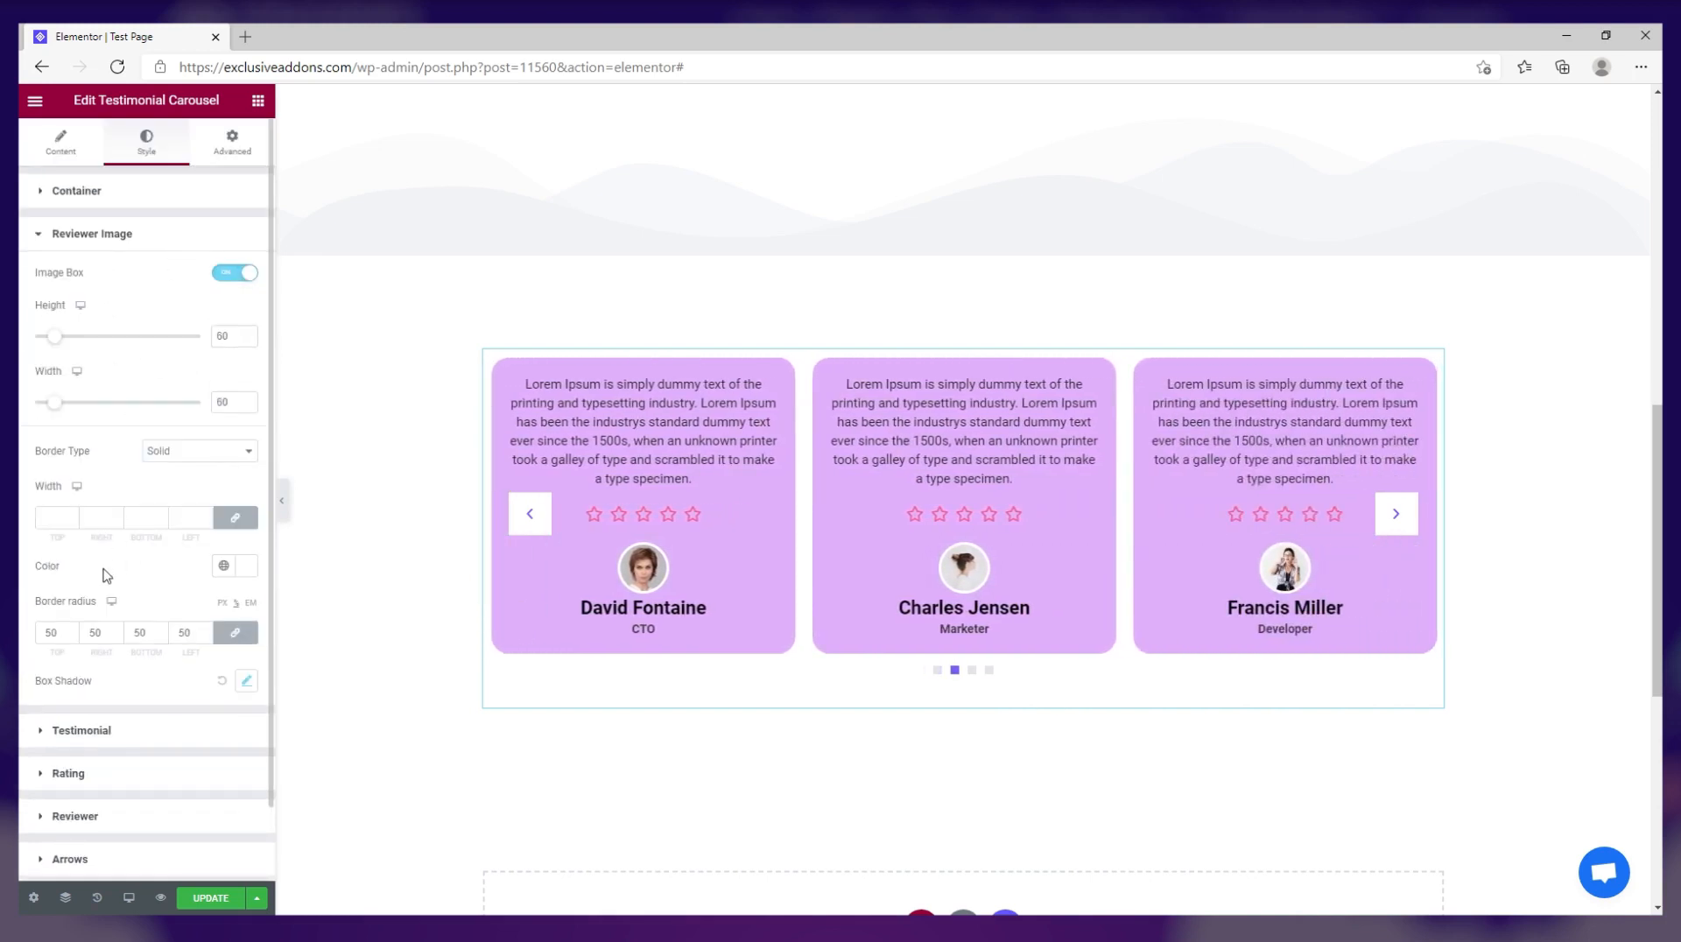
click(46, 514)
text(3)
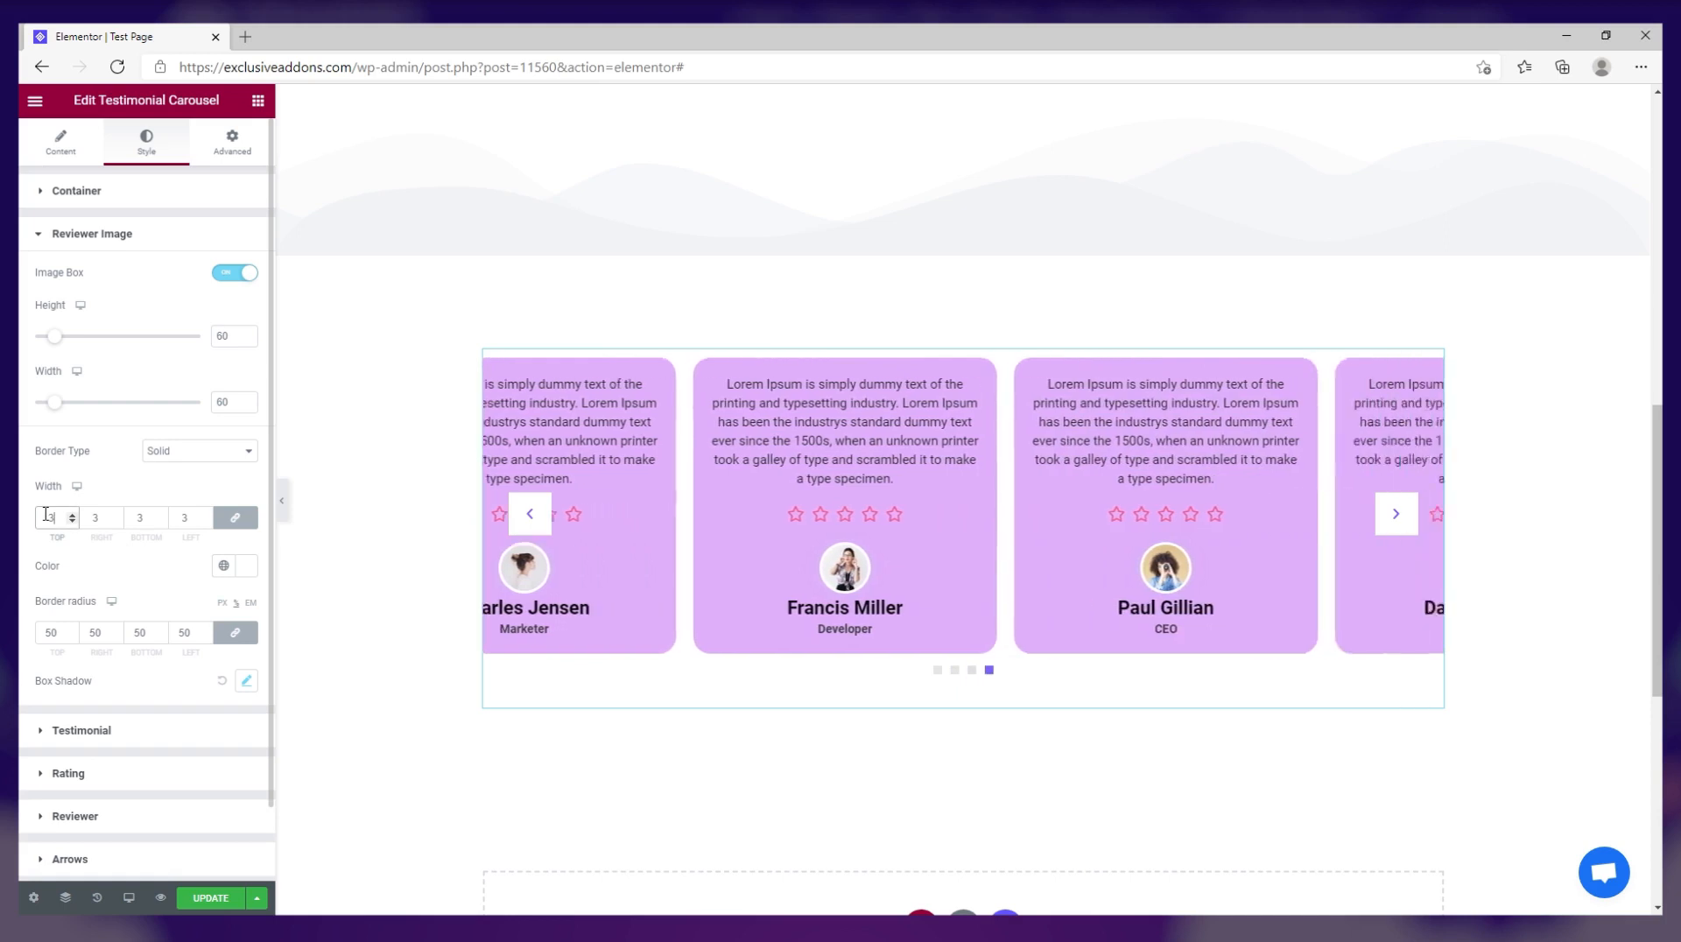
click(138, 249)
Set the testimonial text's font family to Inter and its size to 16 px.
click(137, 287)
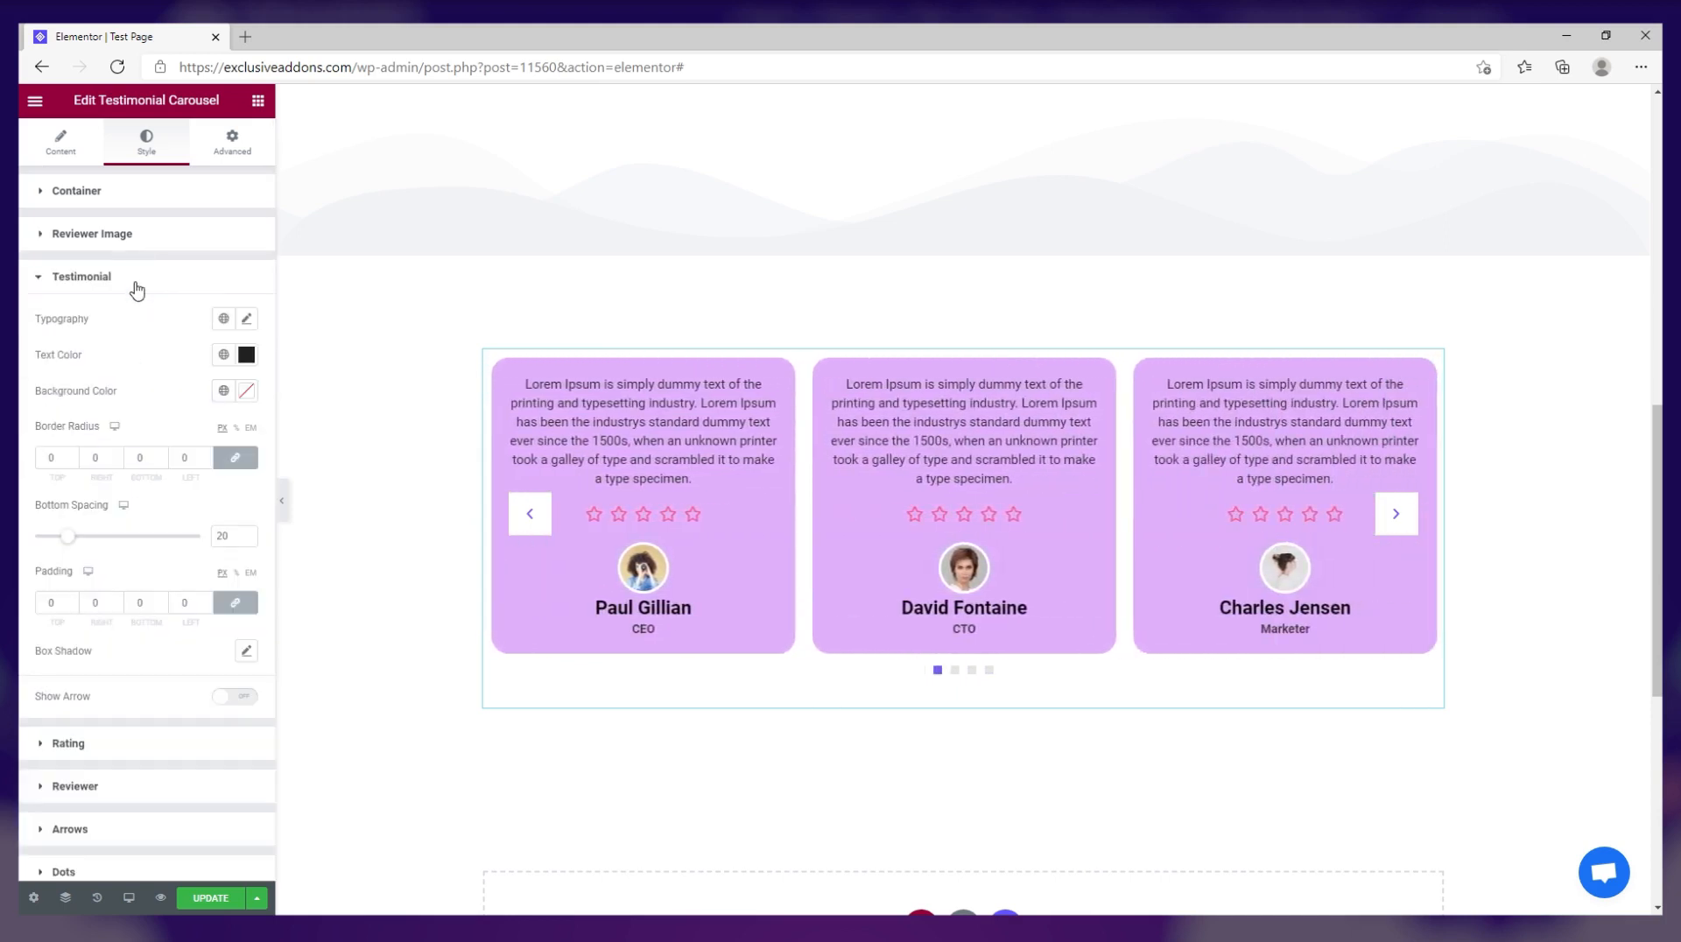
click(246, 319)
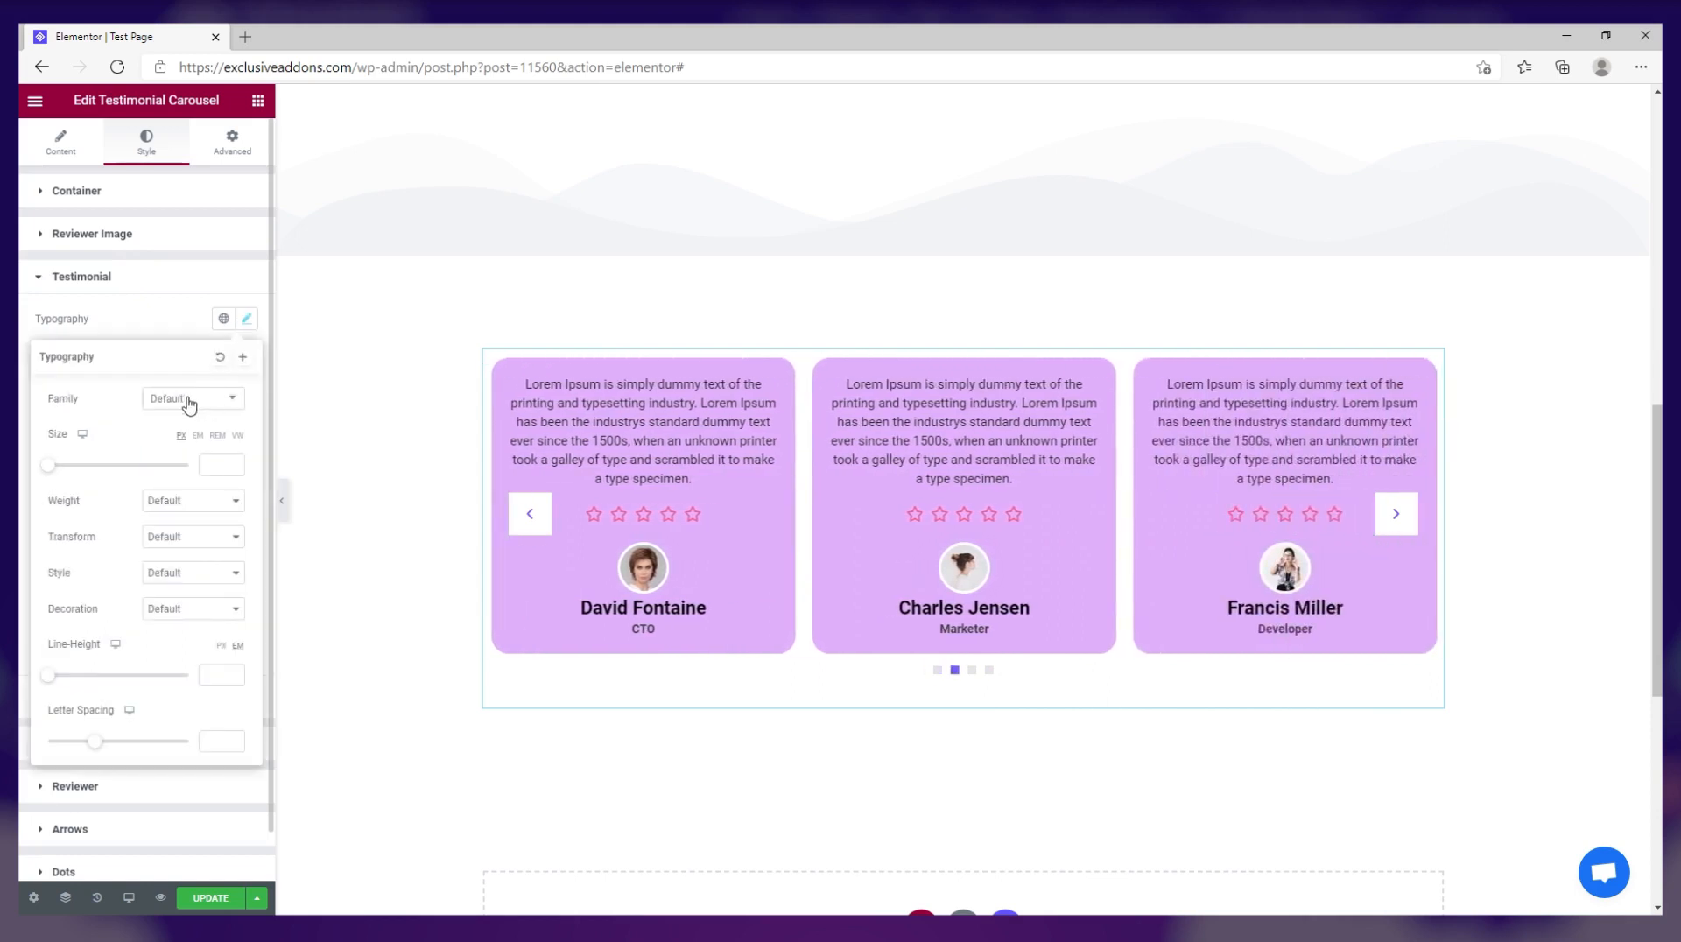
click(189, 400)
text(inter)
key(Return)
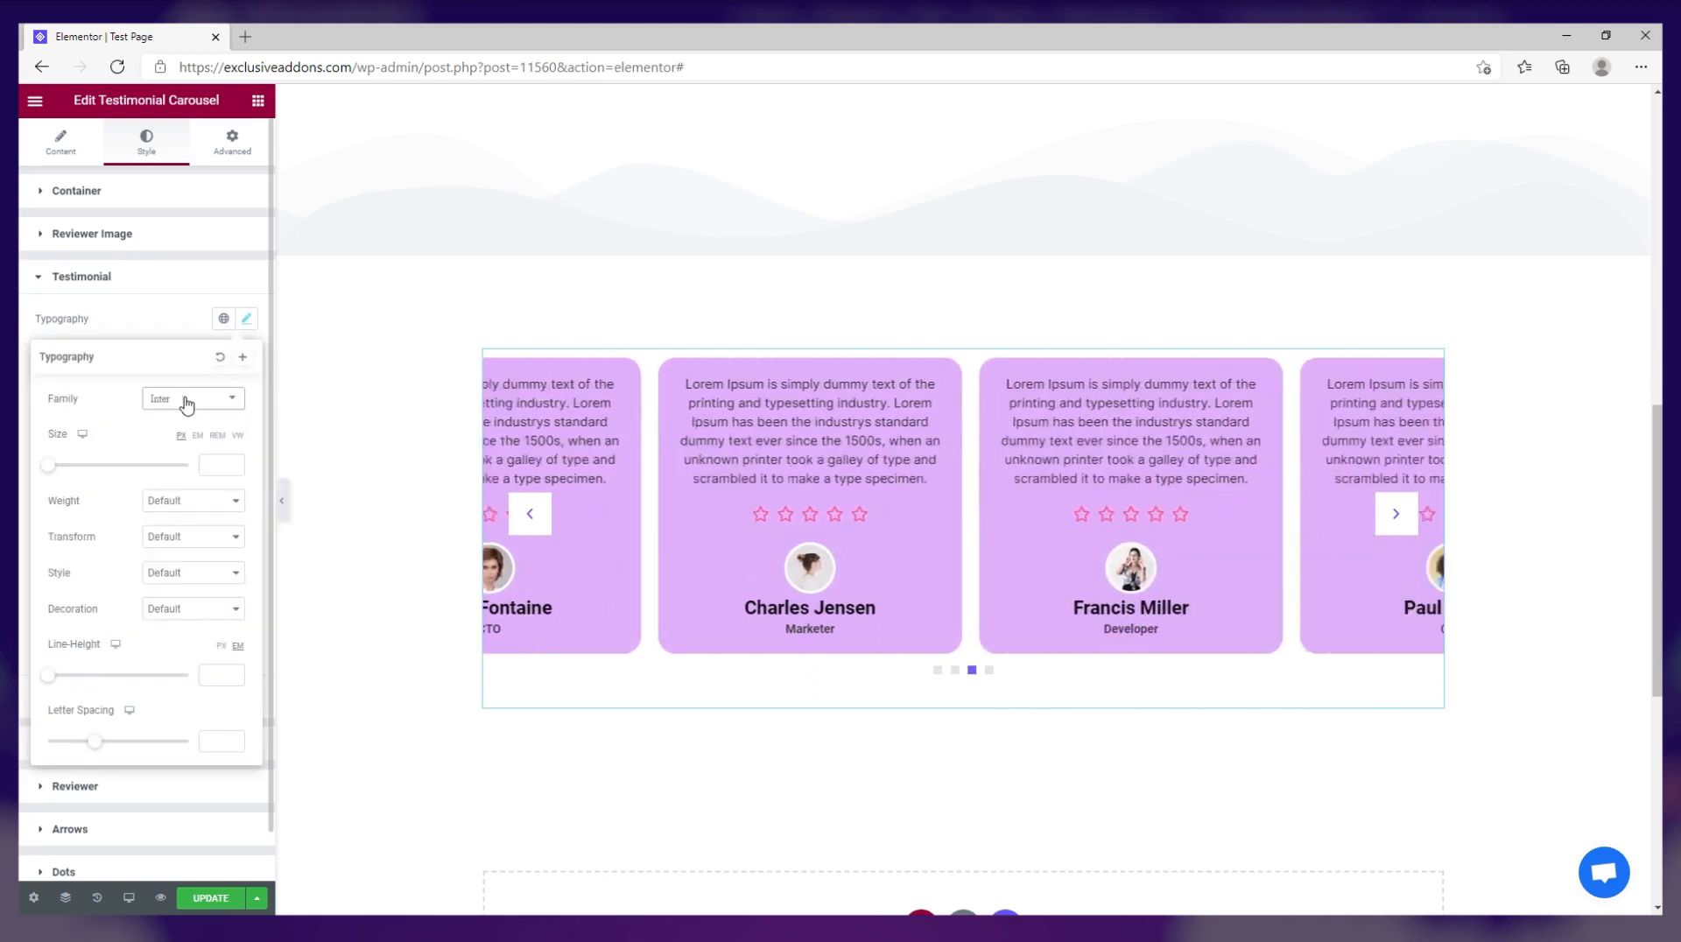
text(16)
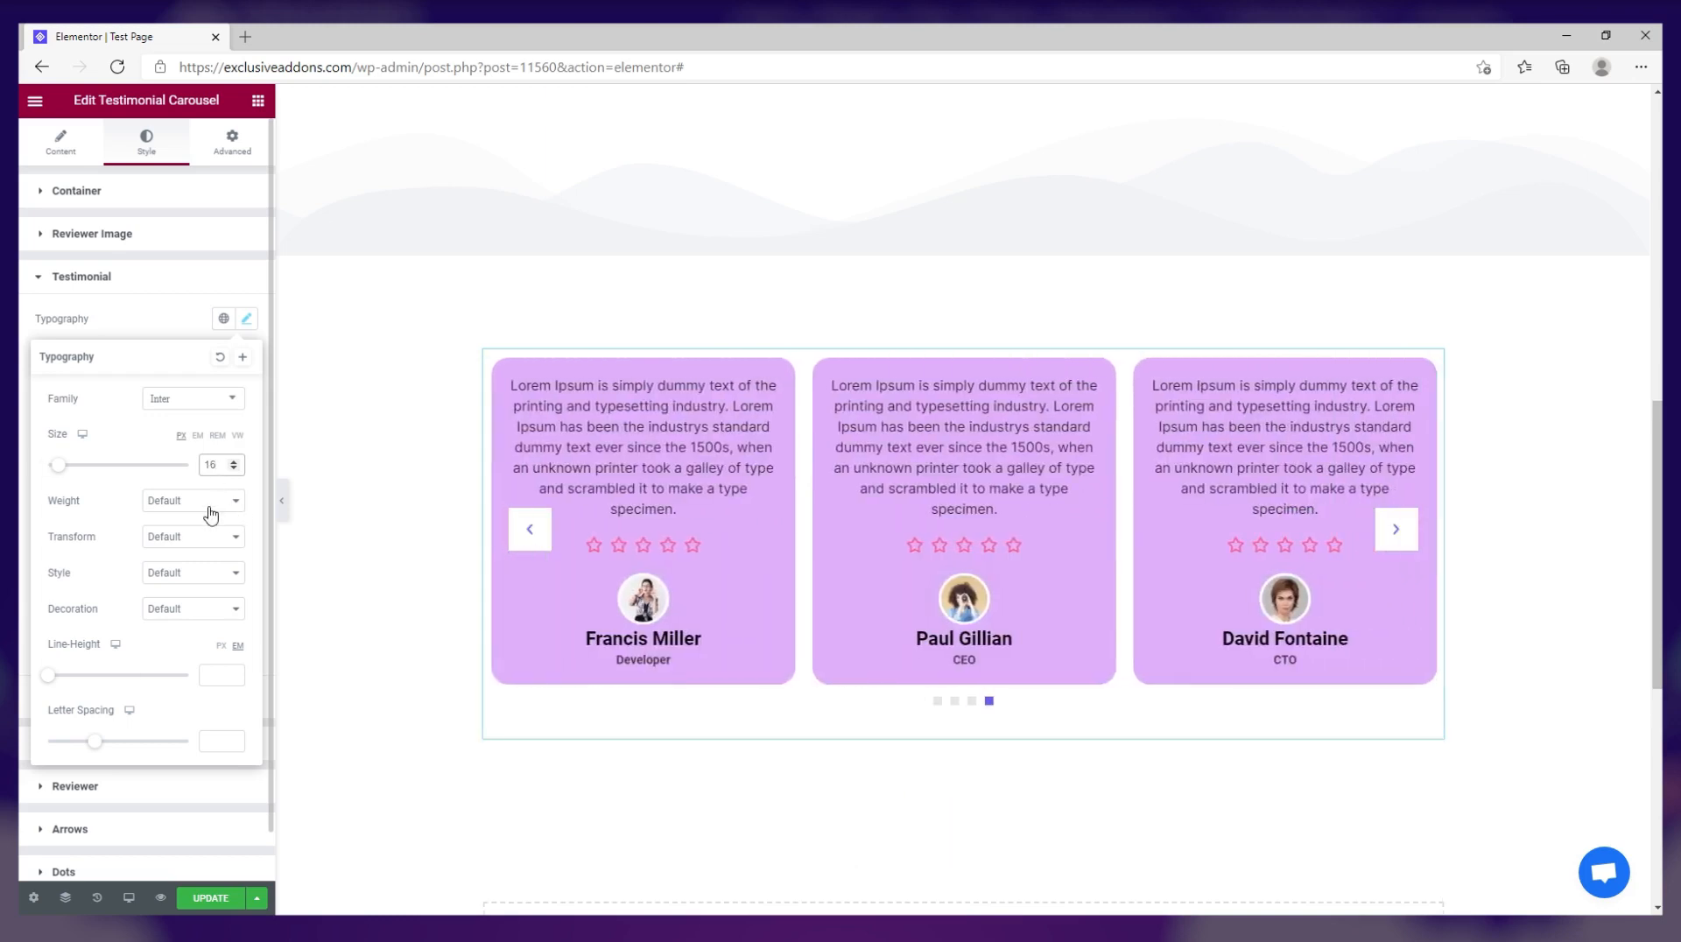
Keep the testimonial text's default font weight and set its line height to 28 px.
click(211, 515)
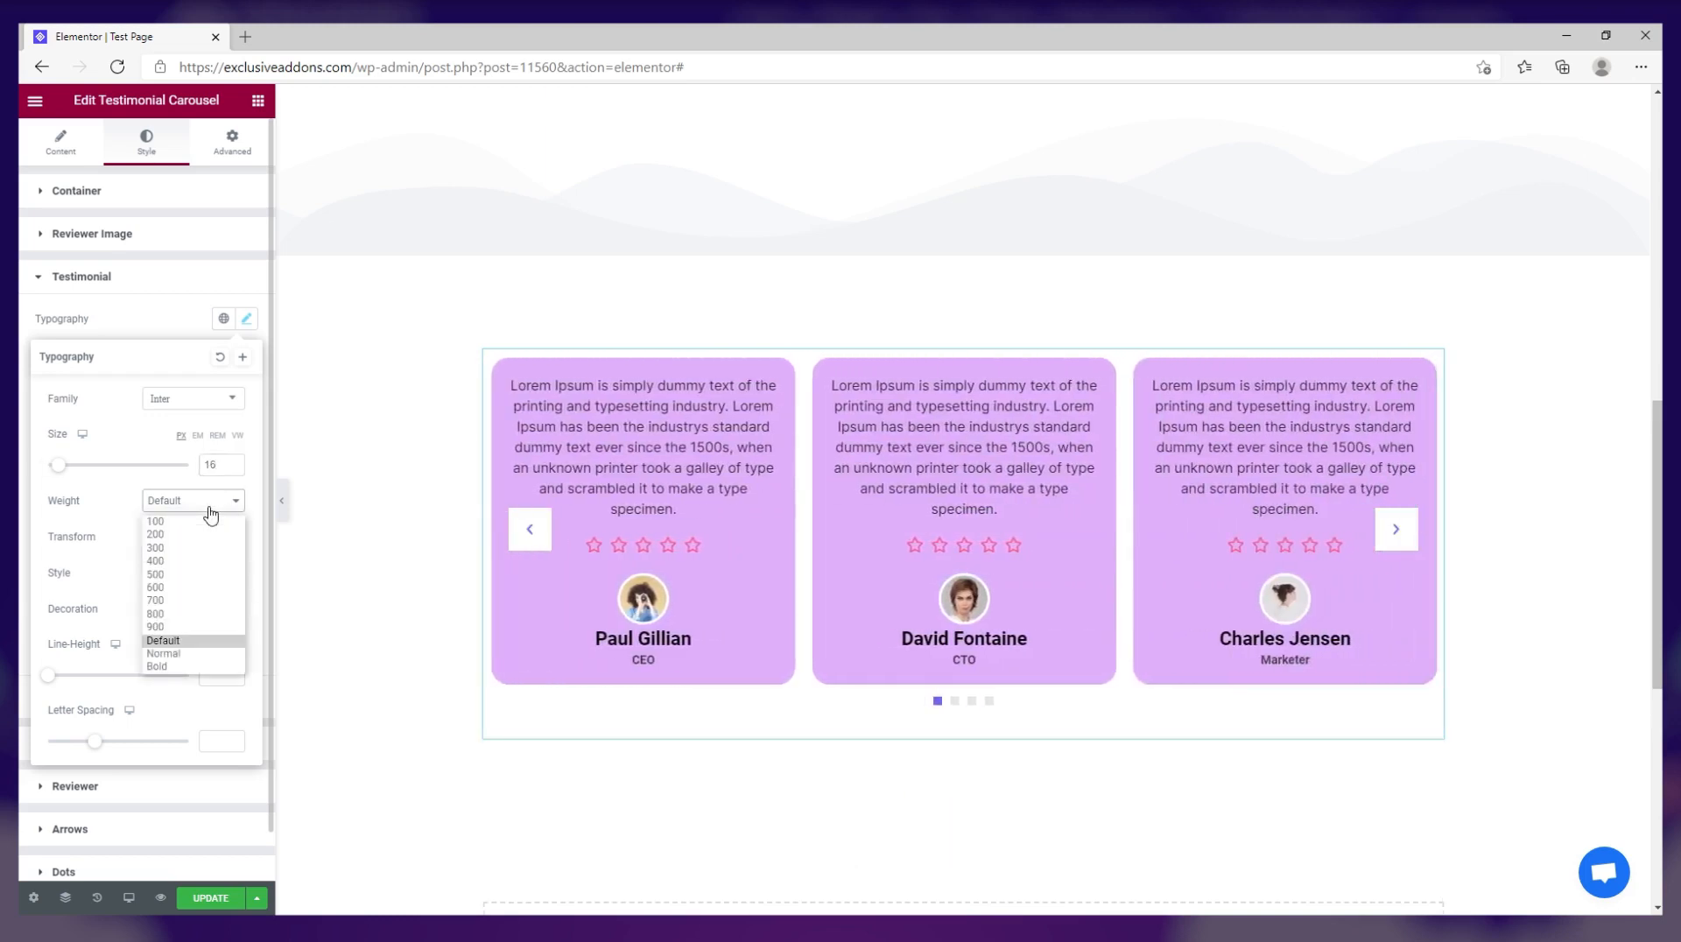
click(211, 515)
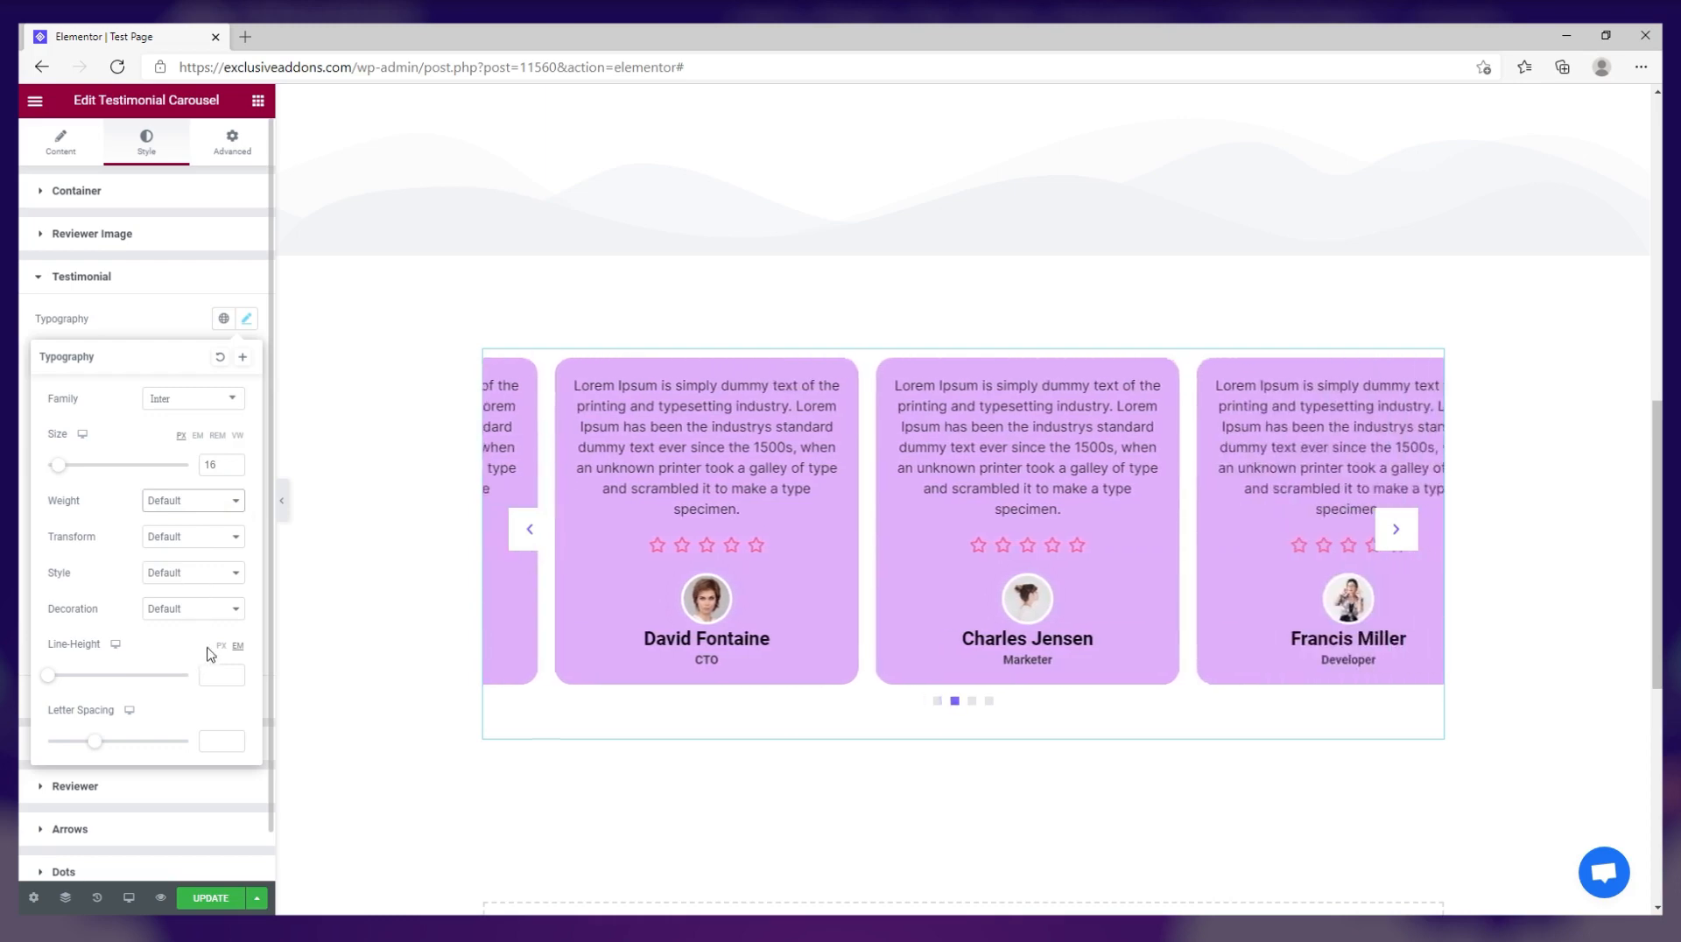
click(219, 677)
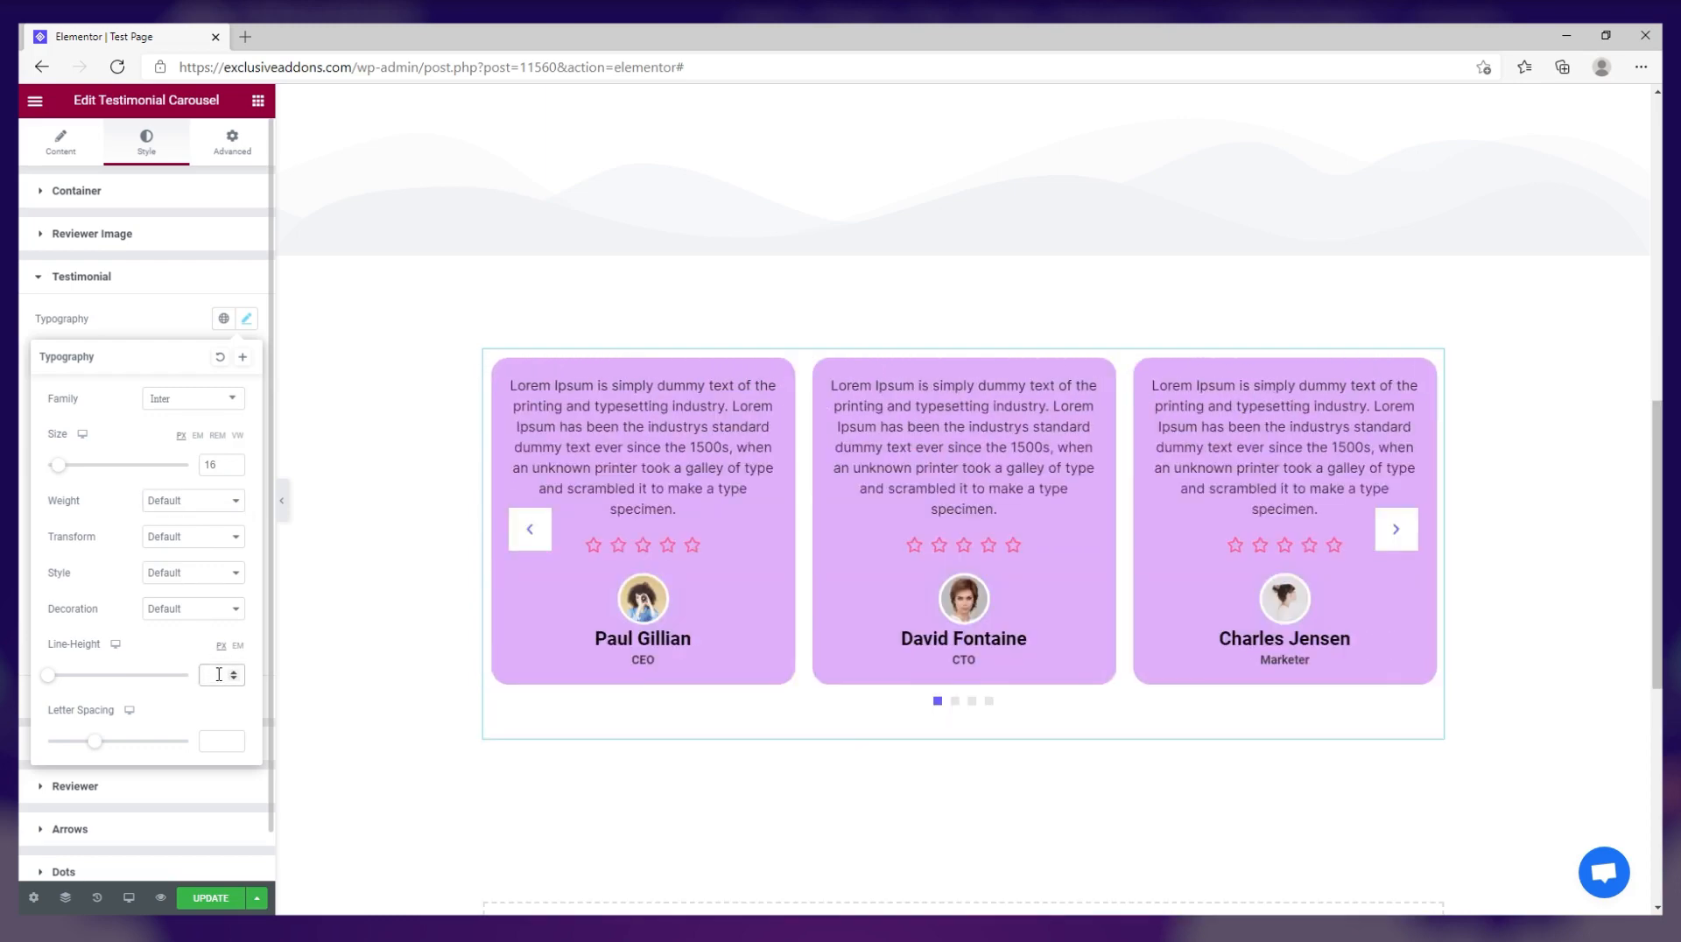
text(30)
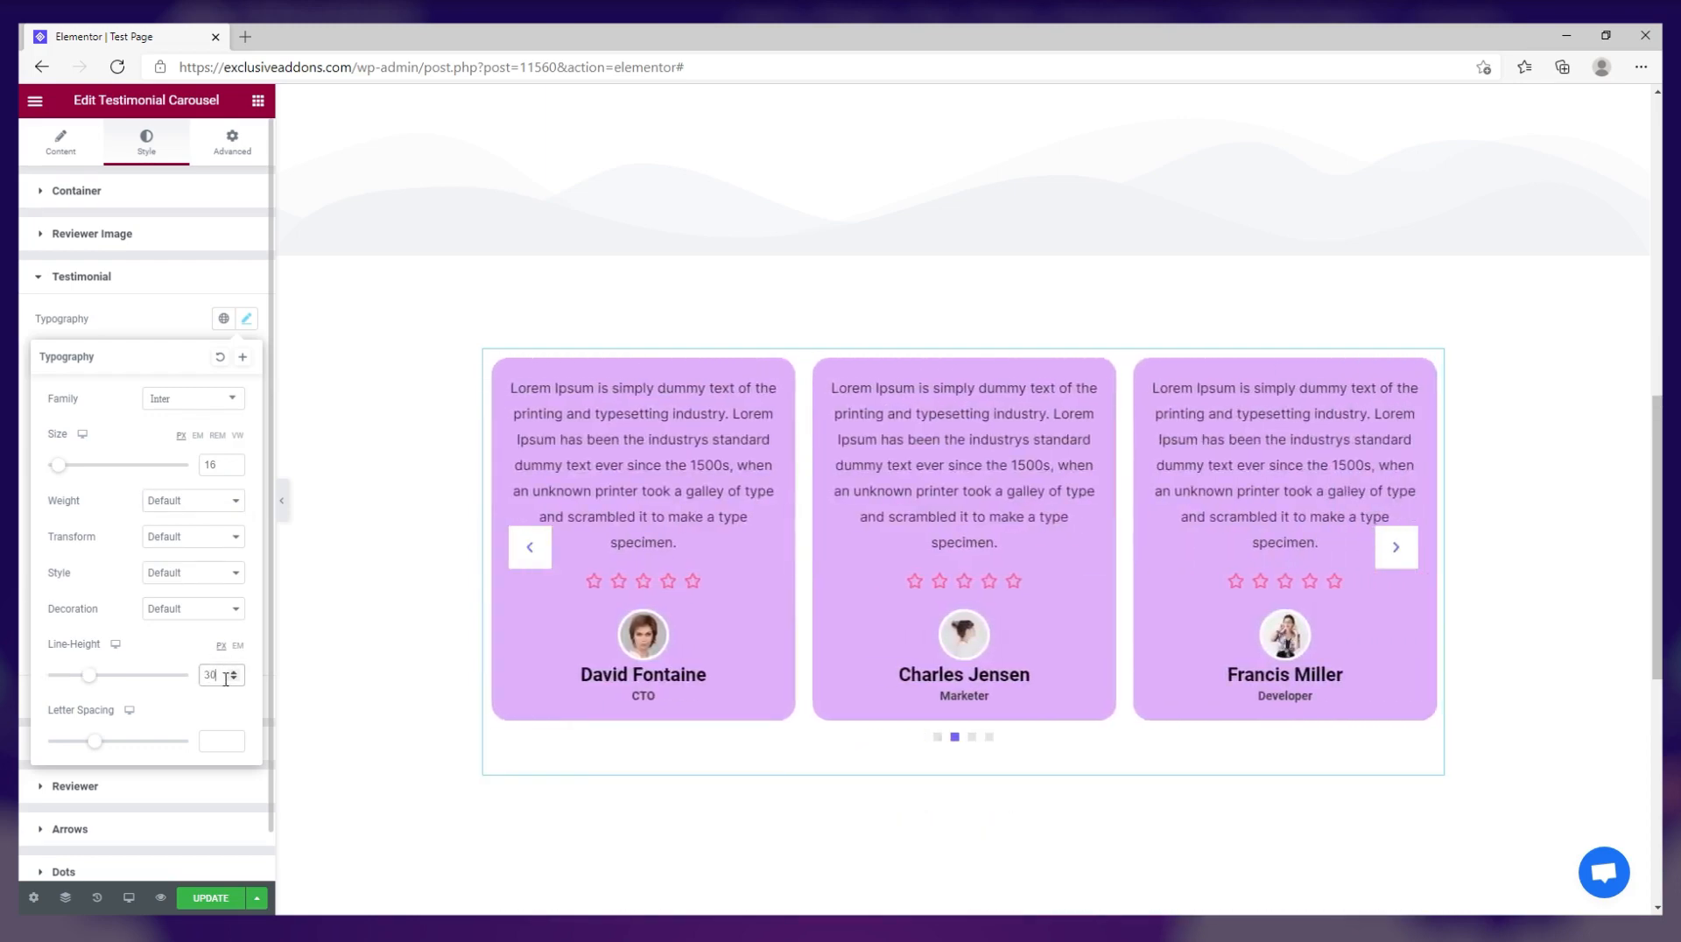
click(234, 680)
click(234, 679)
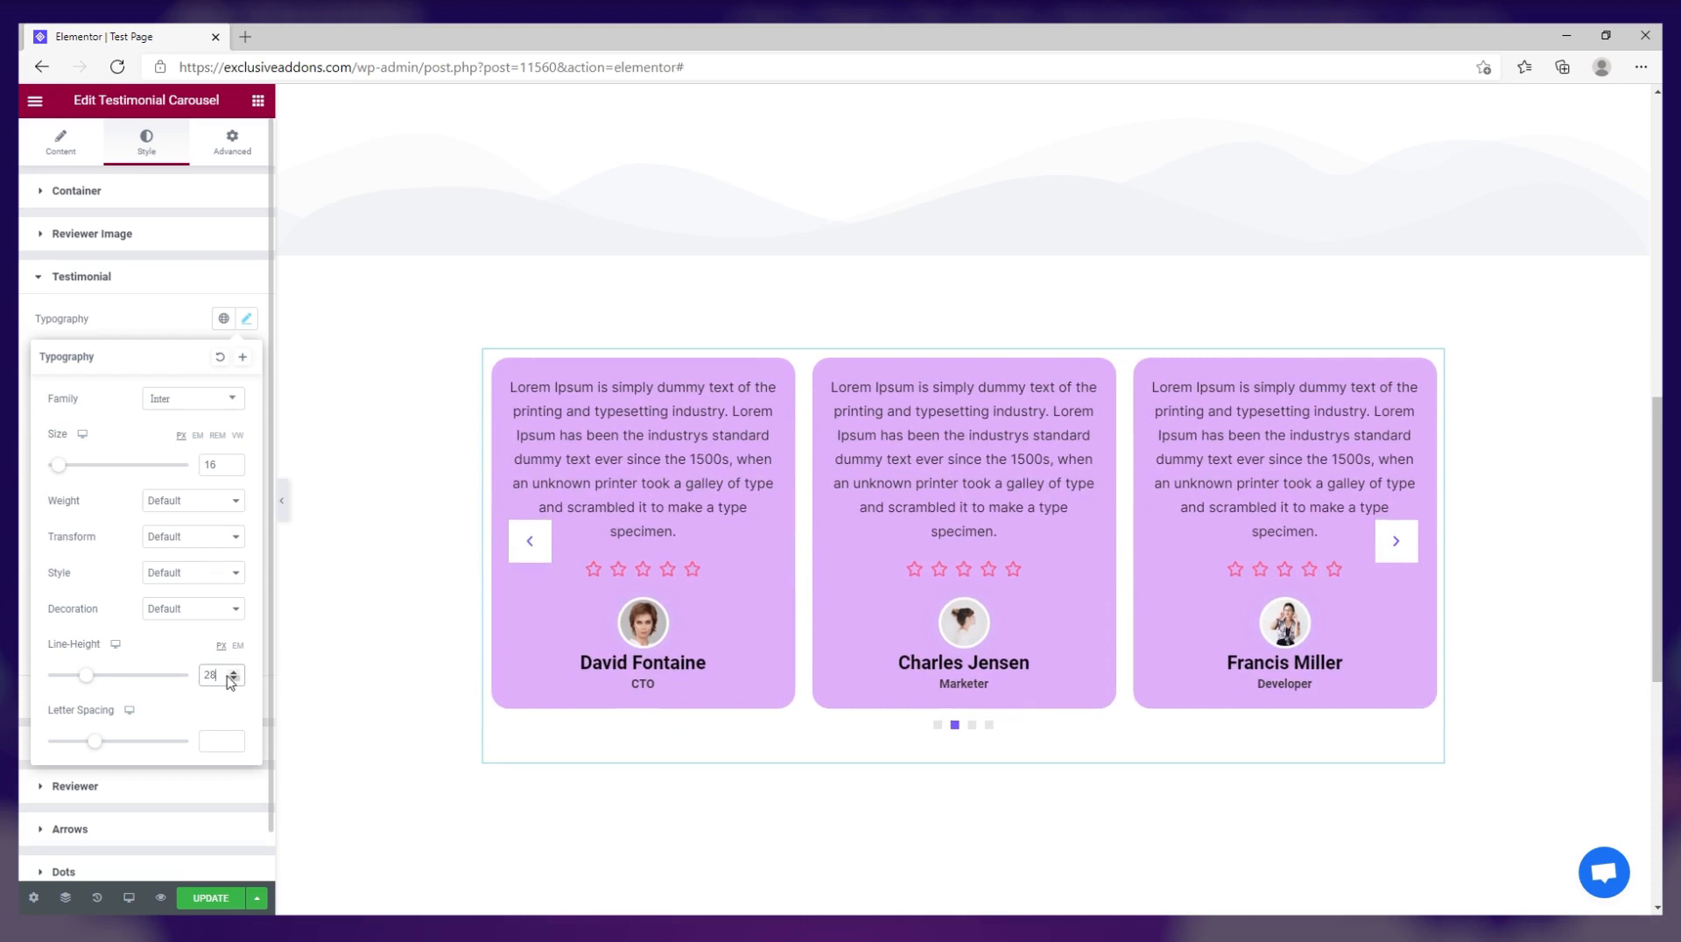
click(146, 328)
Change the testimonial text color to white.
click(245, 359)
drag(165, 477, 20, 379)
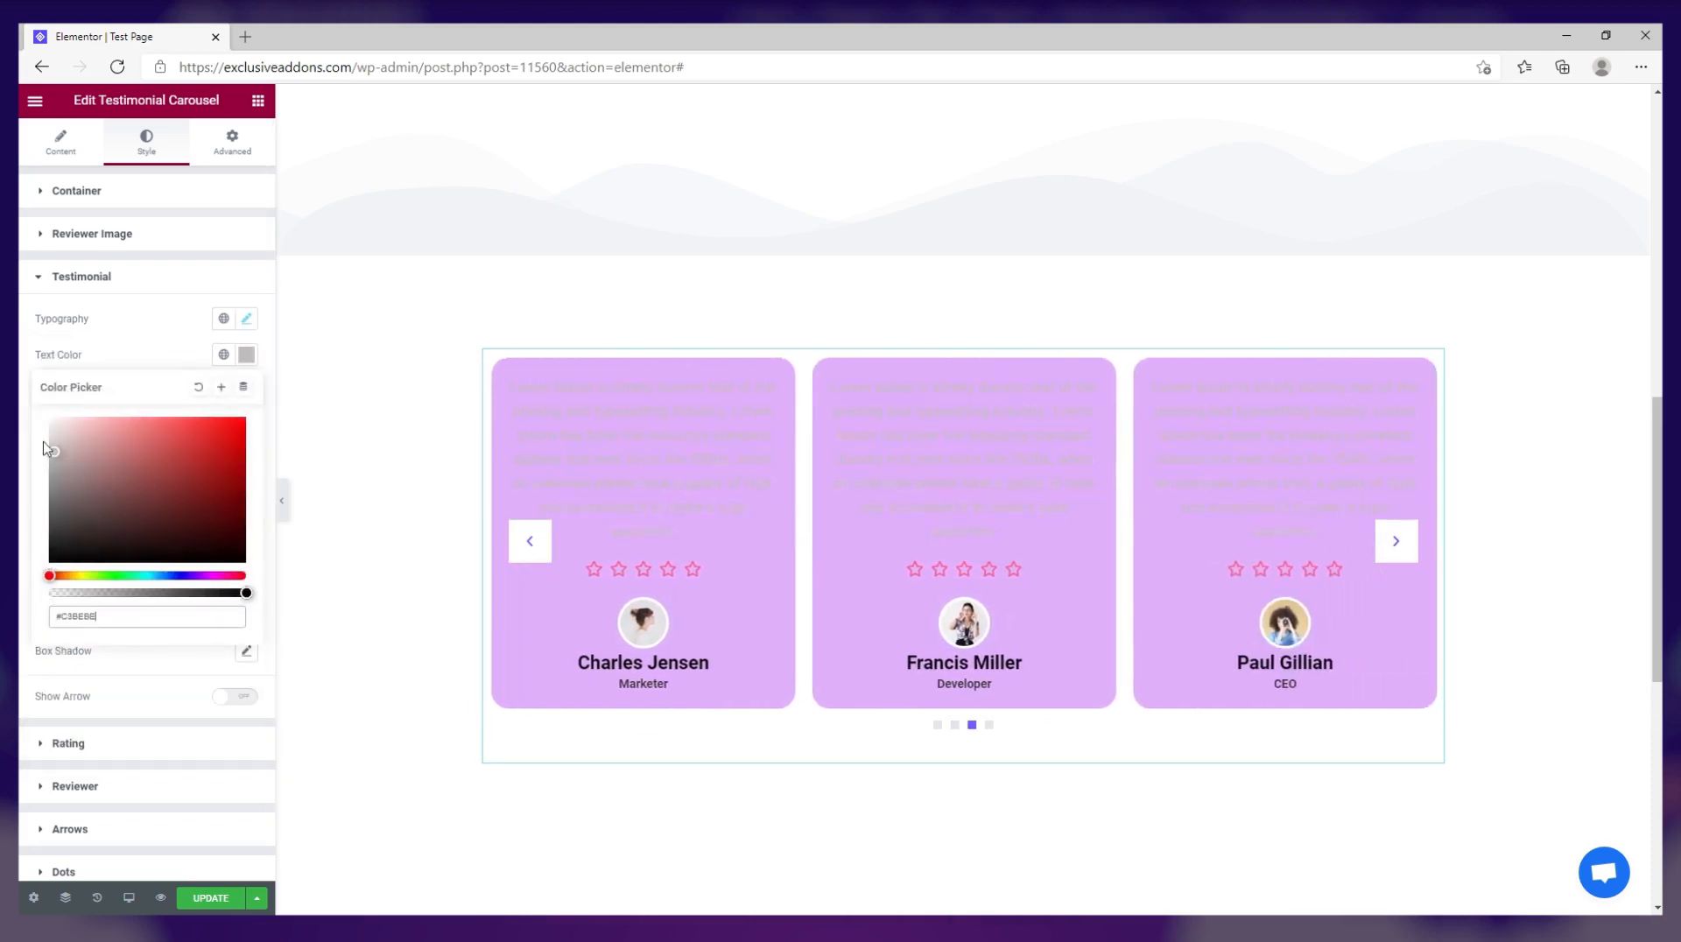
click(157, 342)
Give the testimonial text box a grey background (#AEAEAE) and a border radius of 10 on all corners.
click(246, 391)
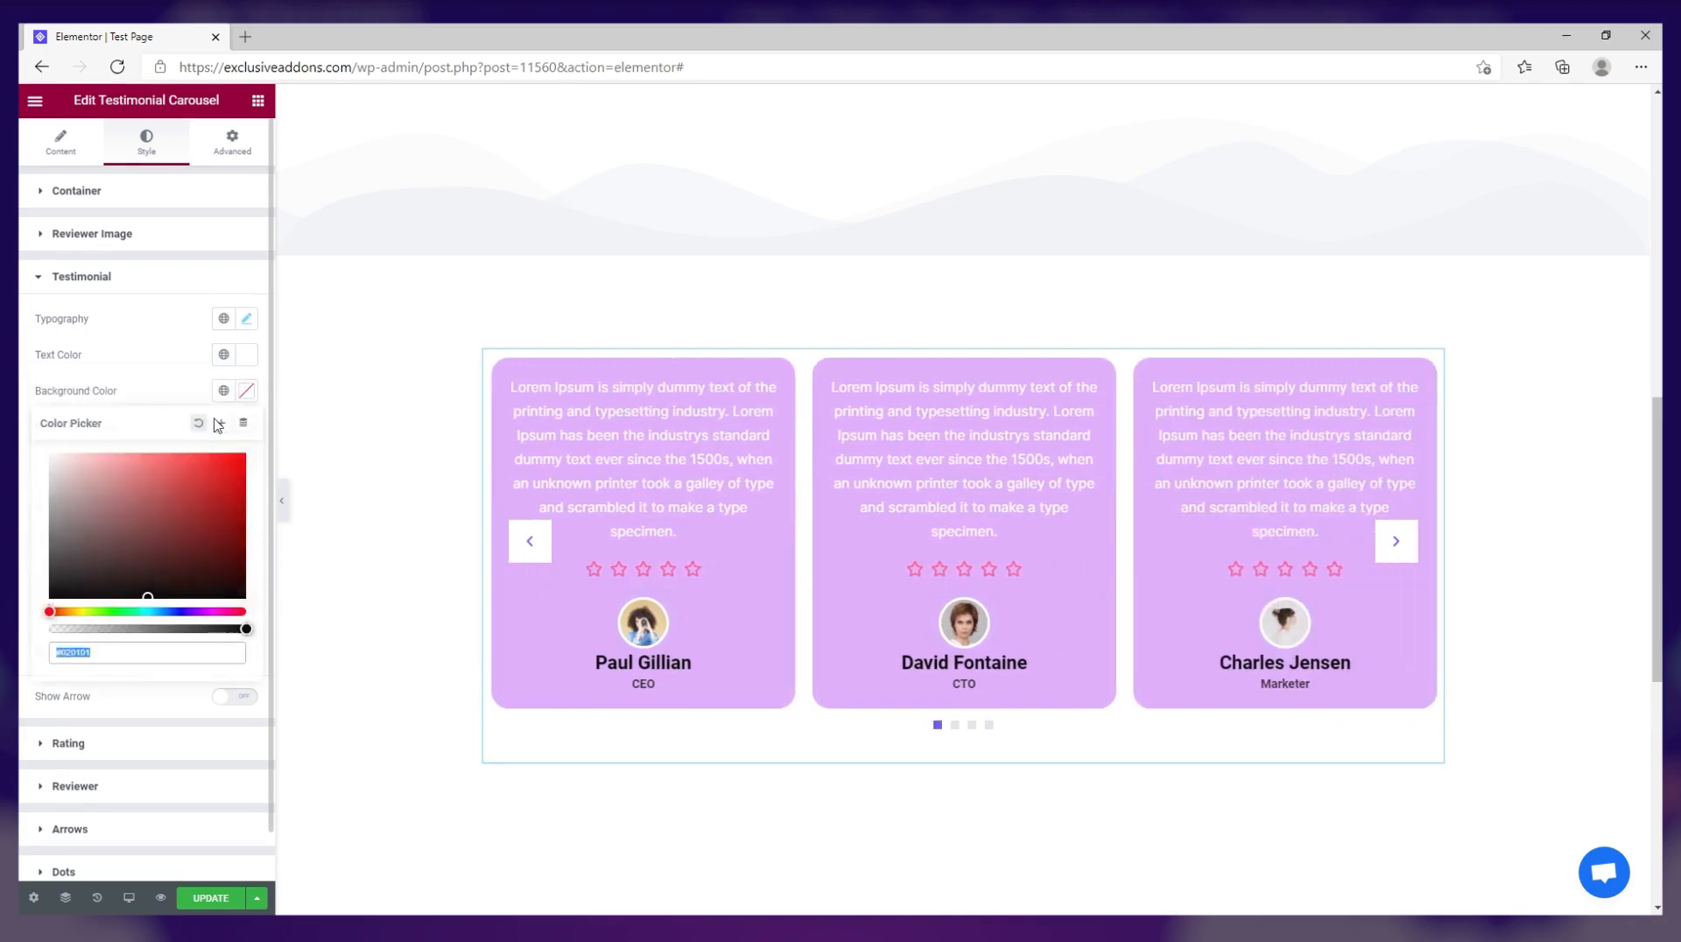
drag(61, 498, 27, 506)
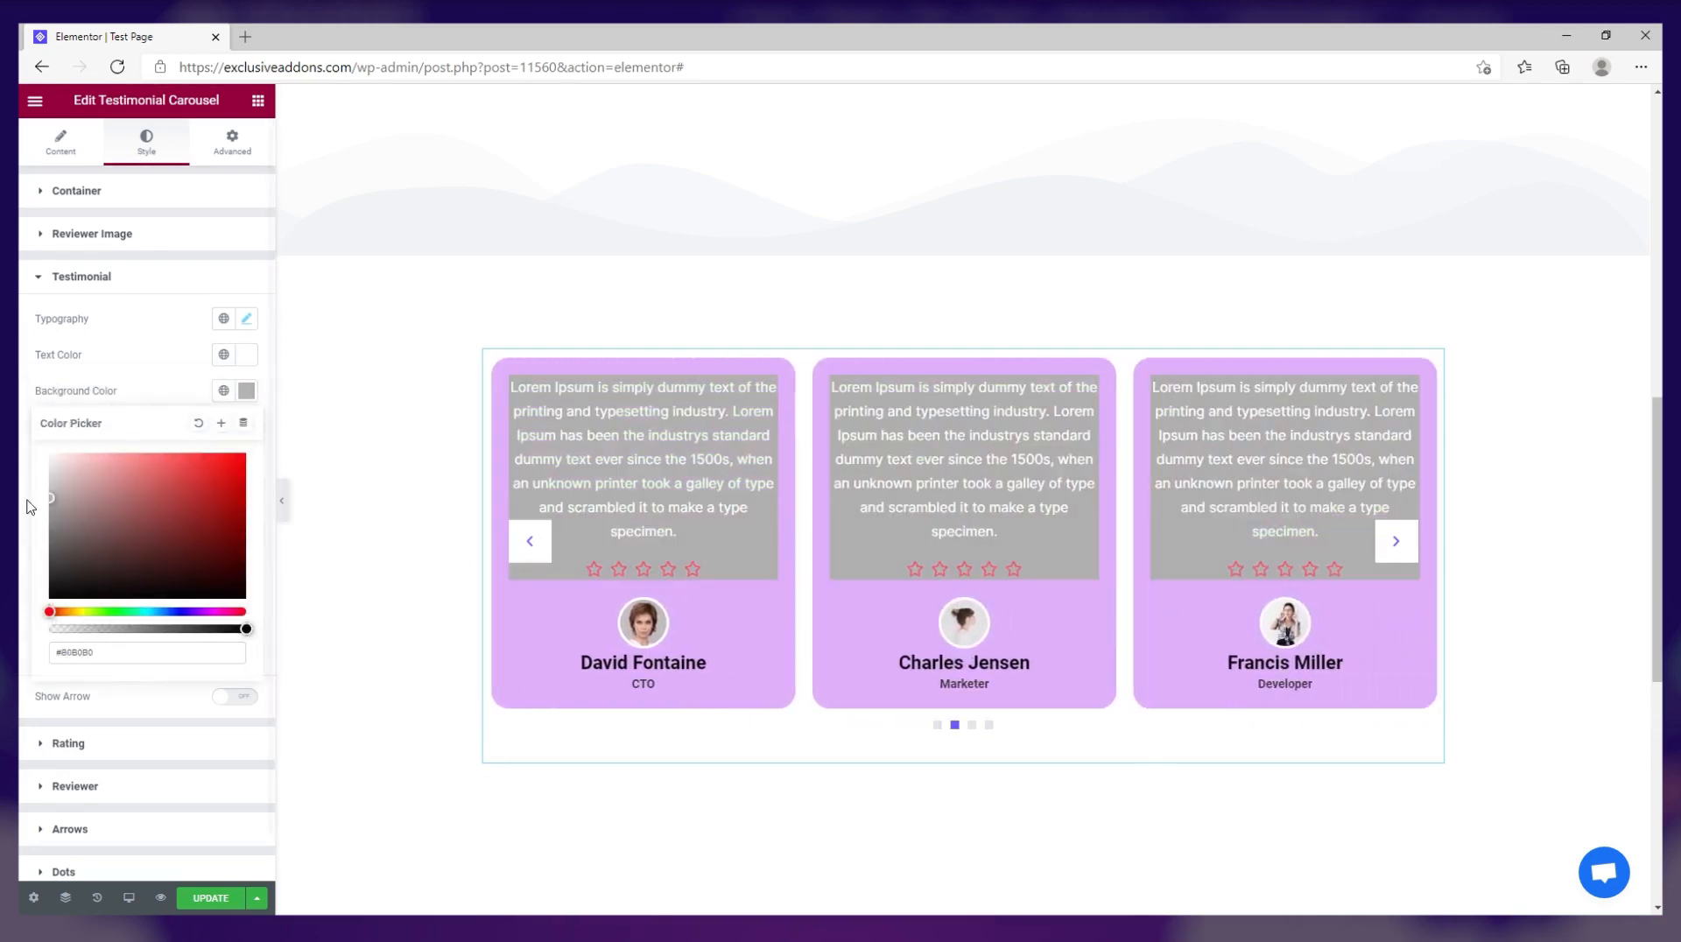
click(122, 394)
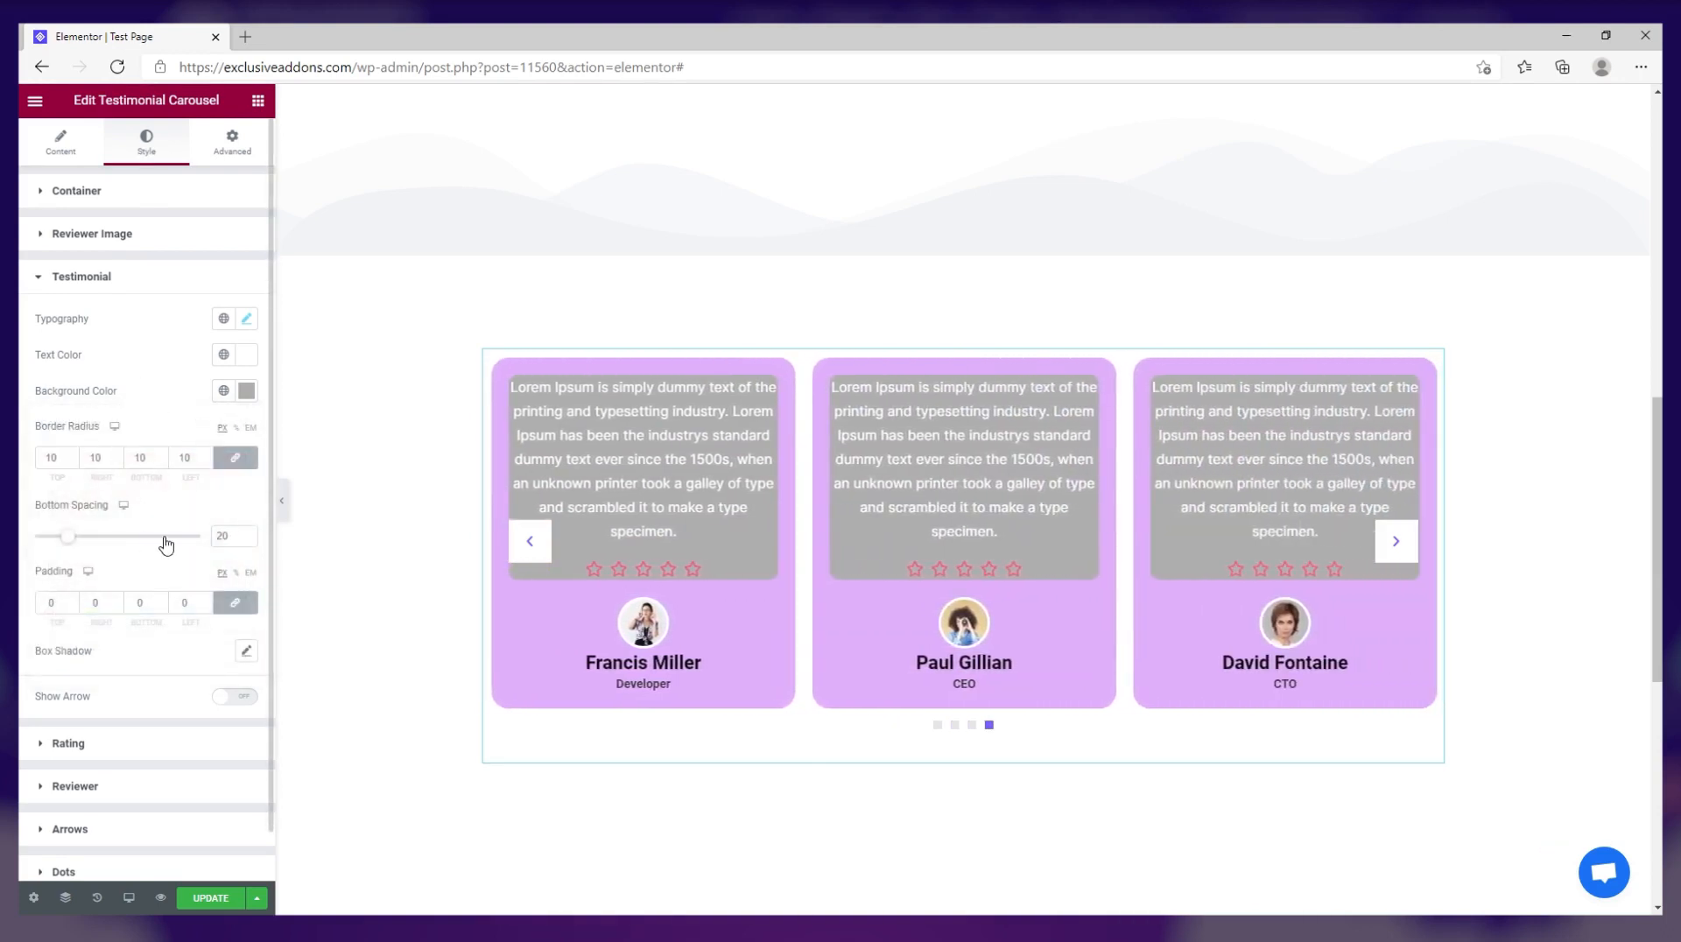
Set the testimonial's bottom spacing to 20 and try a padding of 20 on all sides.
mouse_move(67, 544)
mouse_down()
mouse_move(38, 548)
mouse_move(68, 544)
mouse_up()
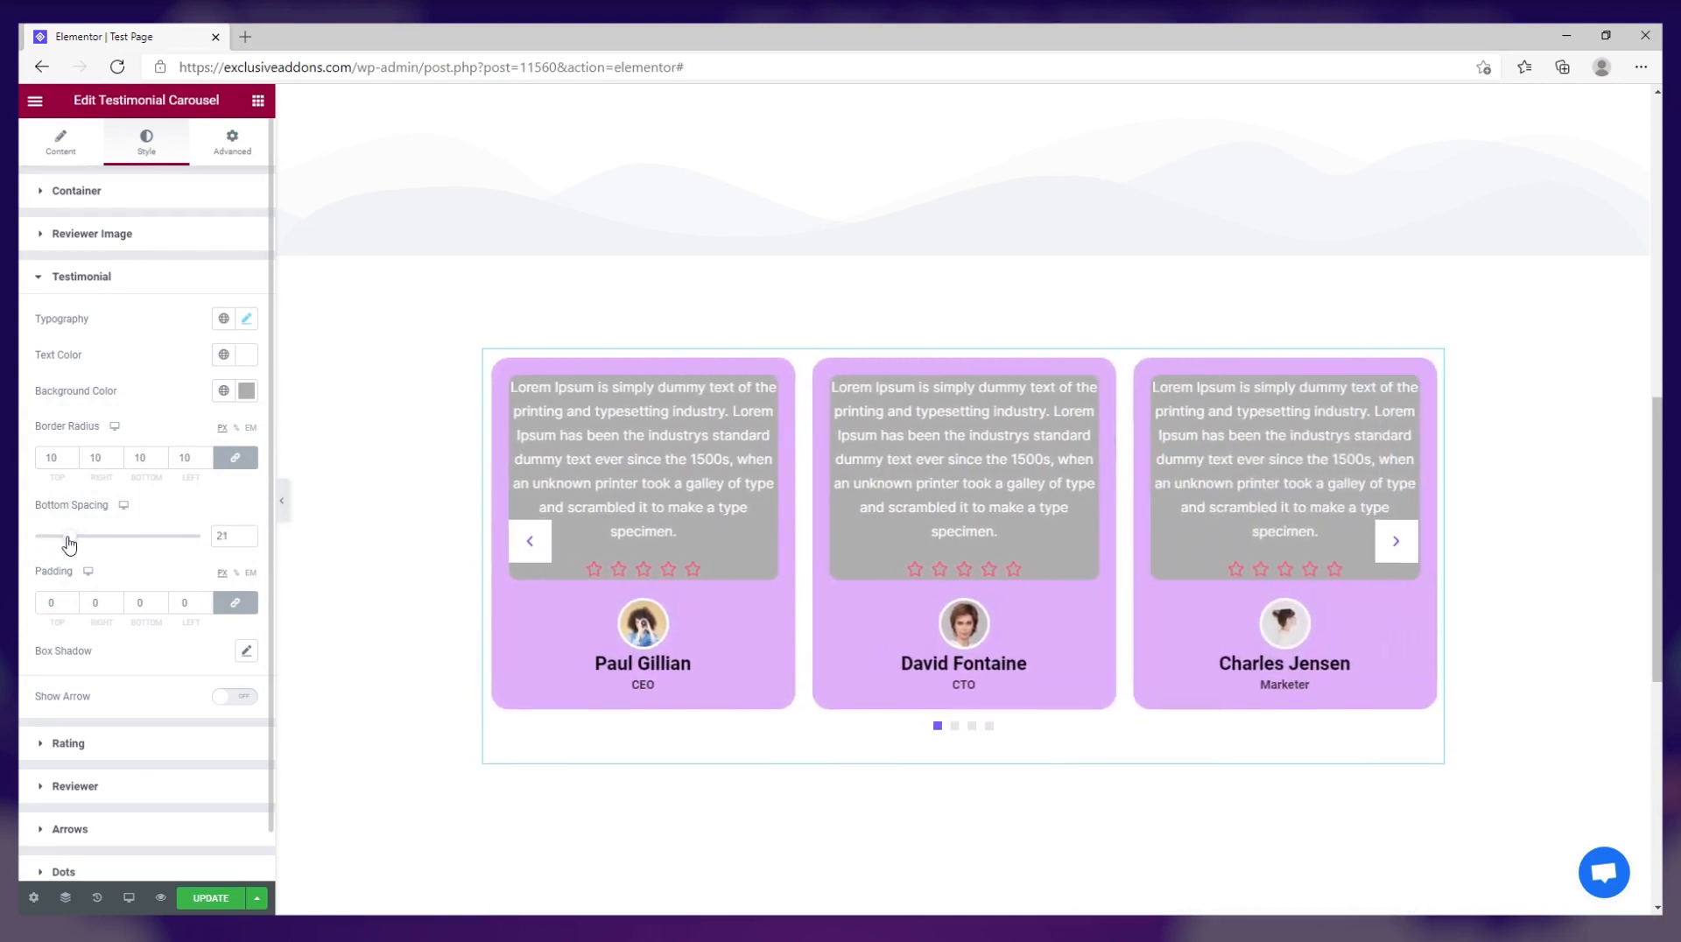
click(247, 539)
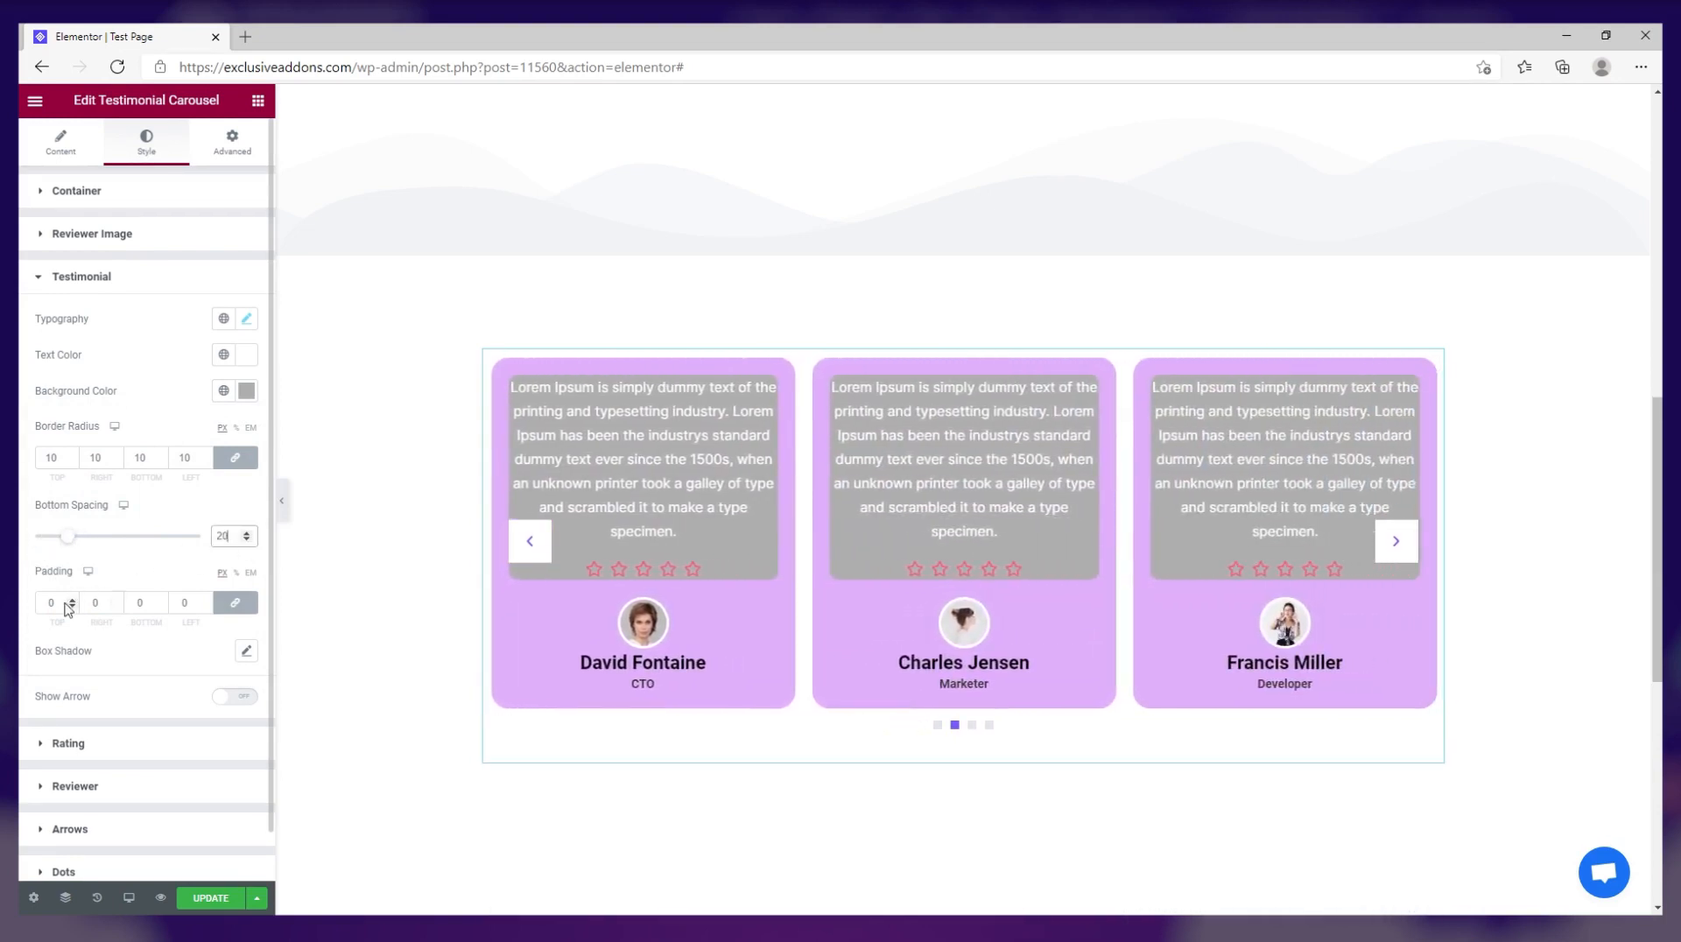
text(2)
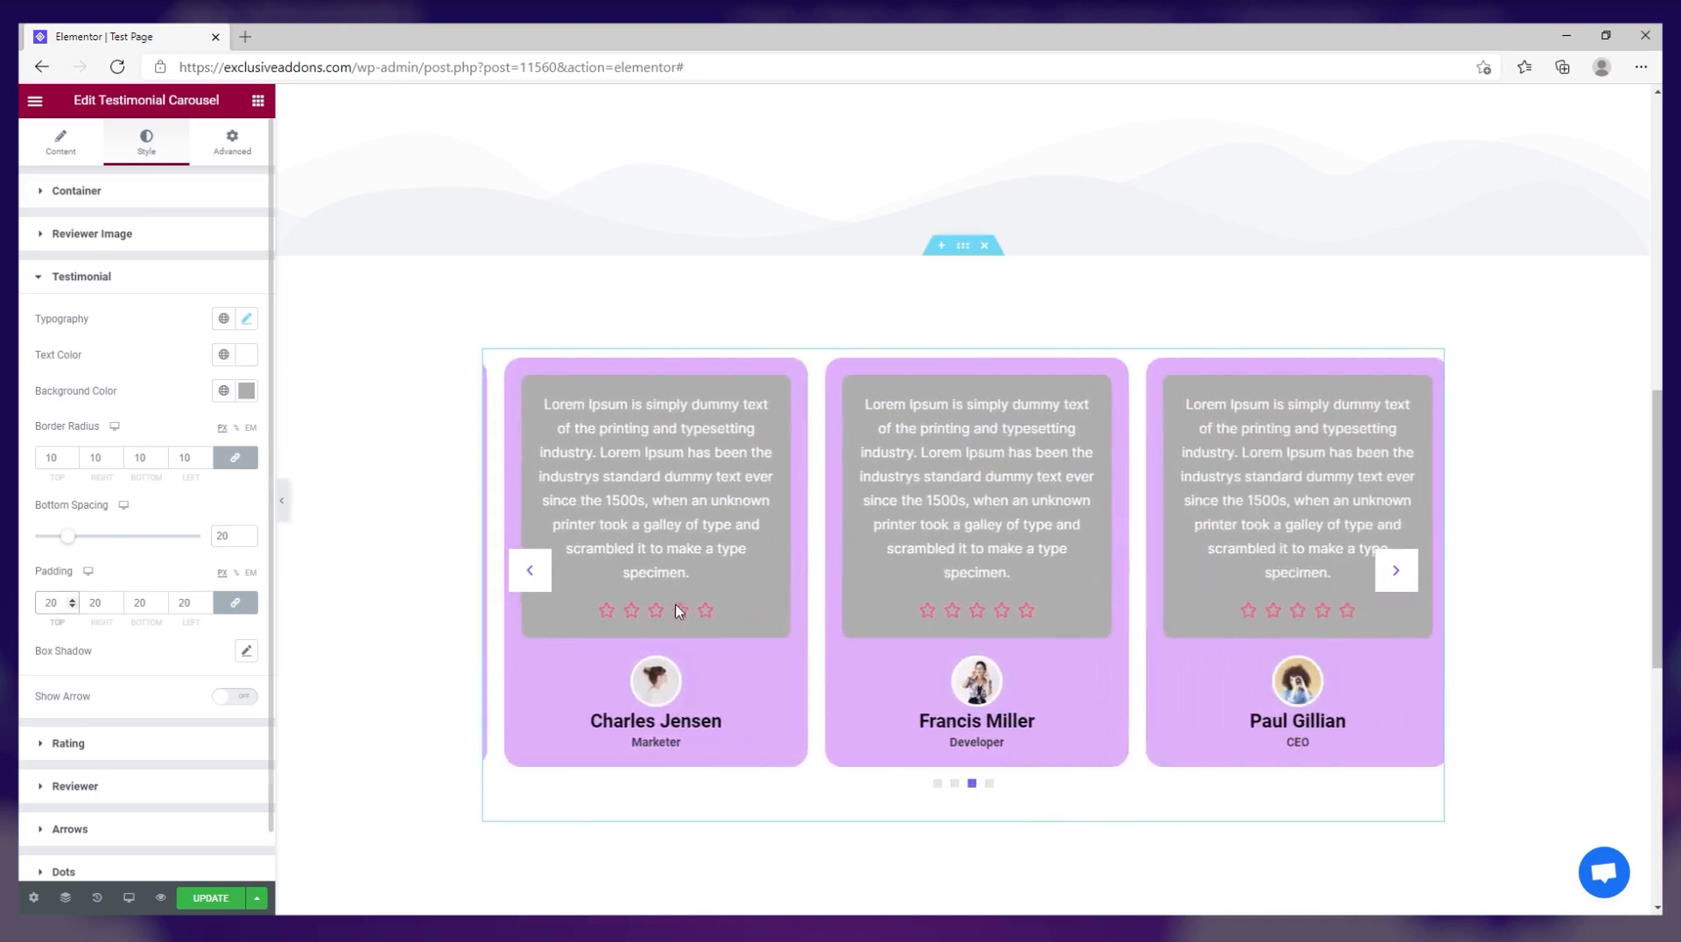
click(1395, 578)
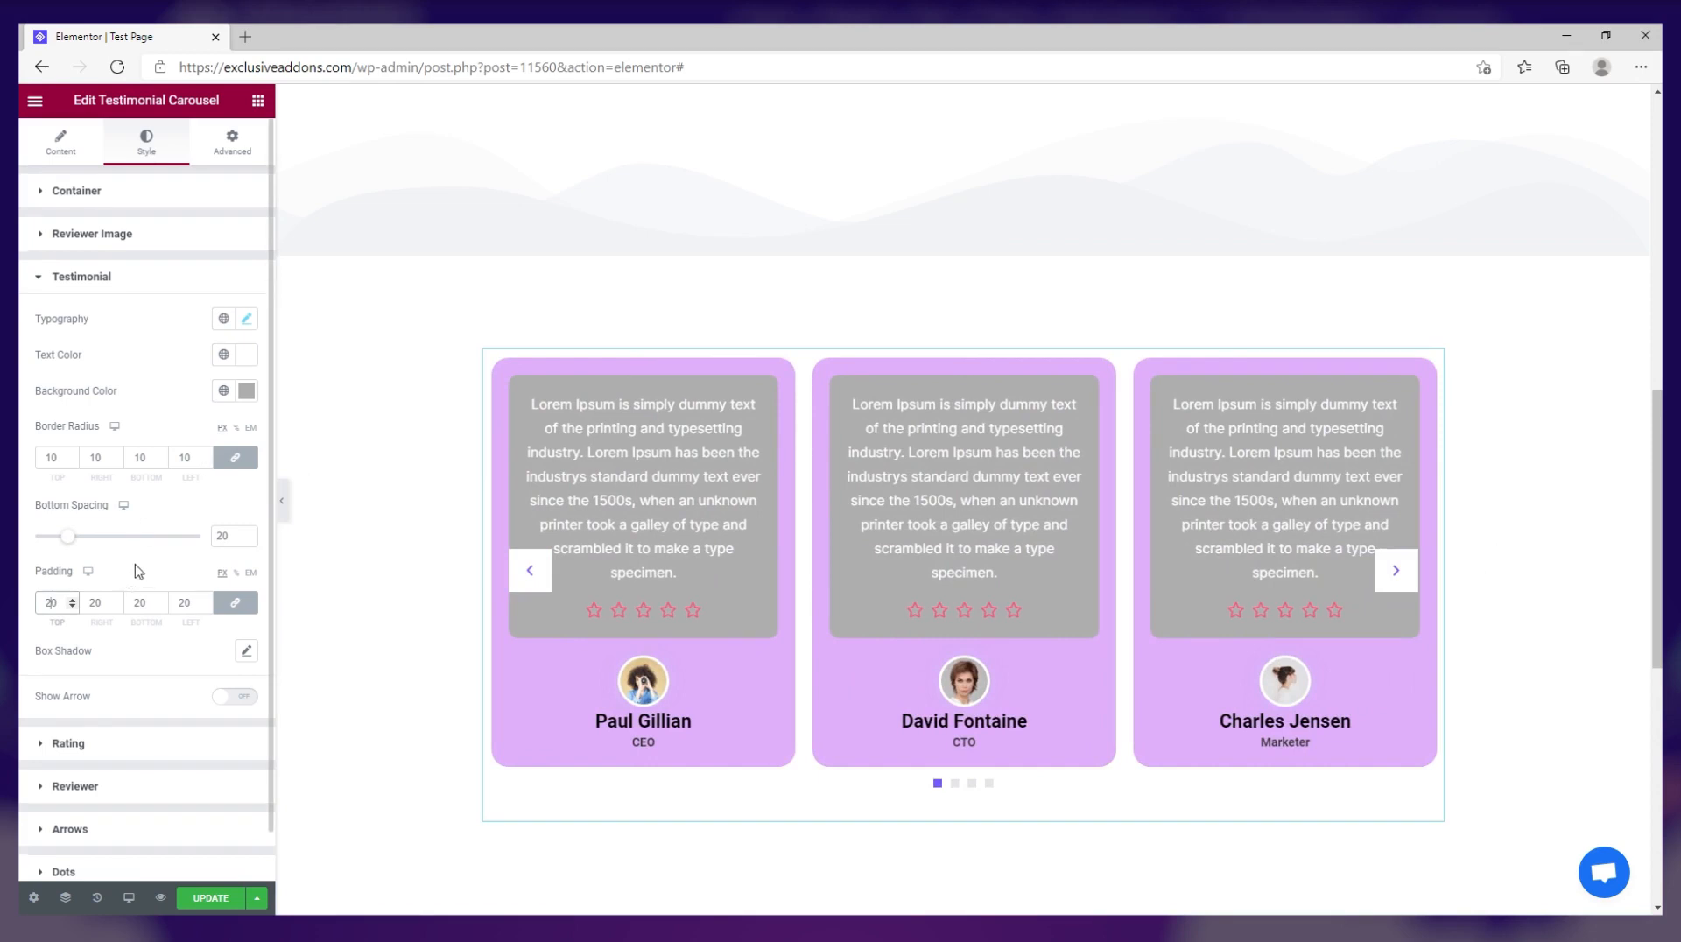
Switch the testimonial box's arrow on and off again.
scroll(225, 639, down, 1)
click(236, 647)
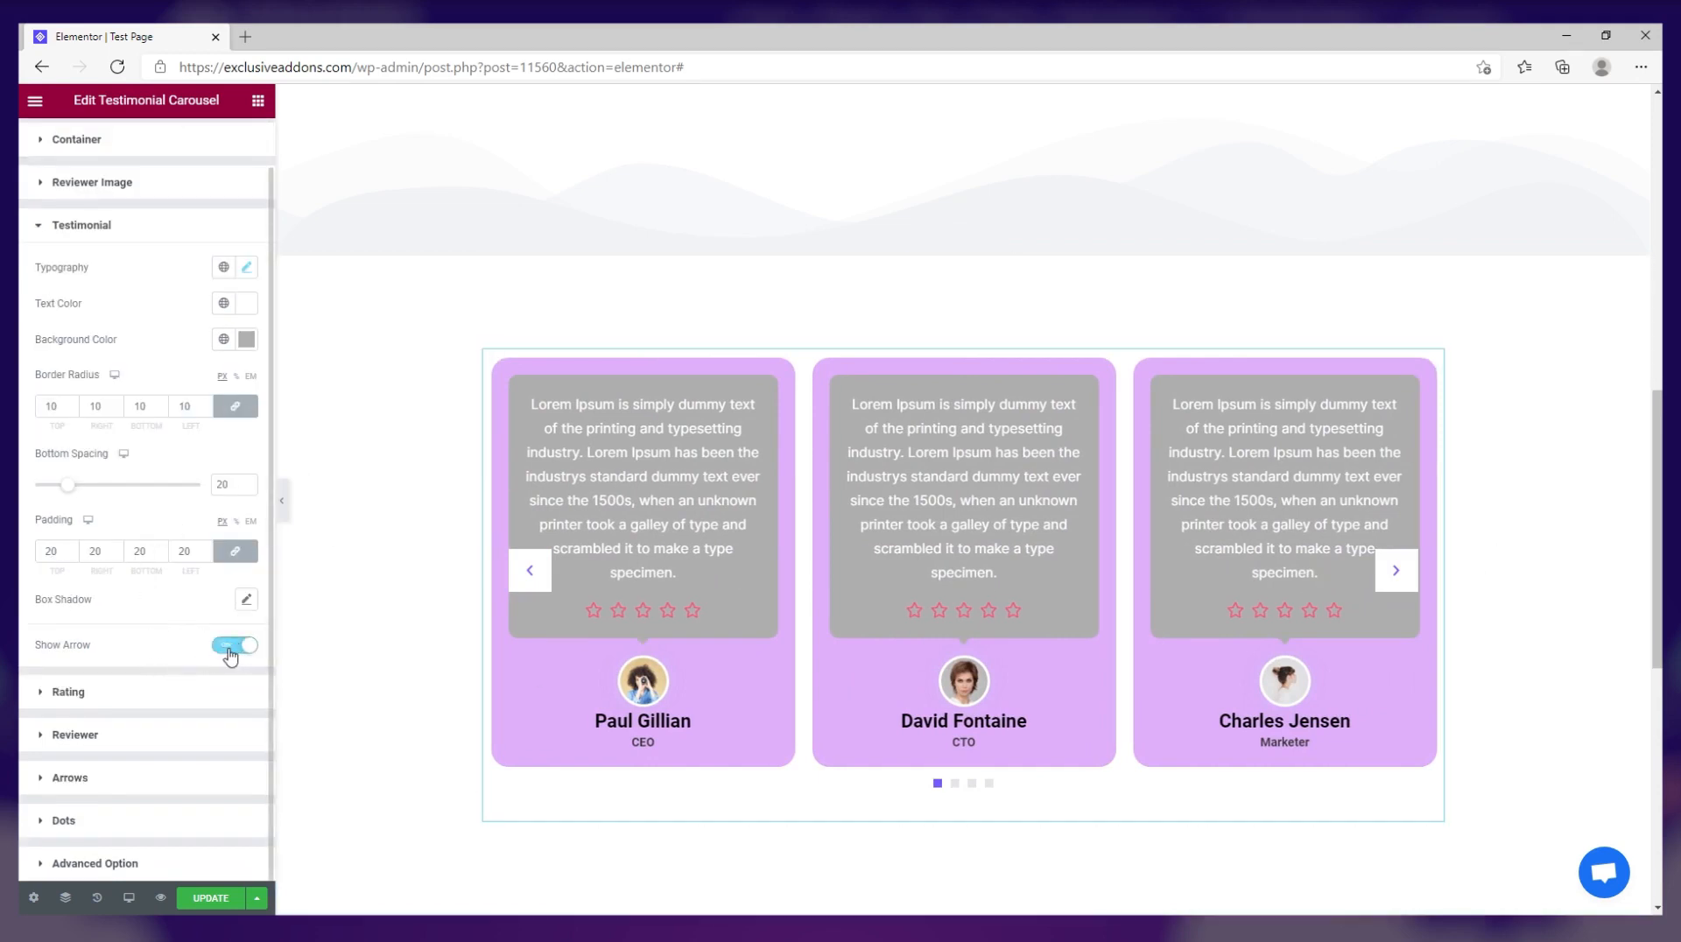
click(231, 649)
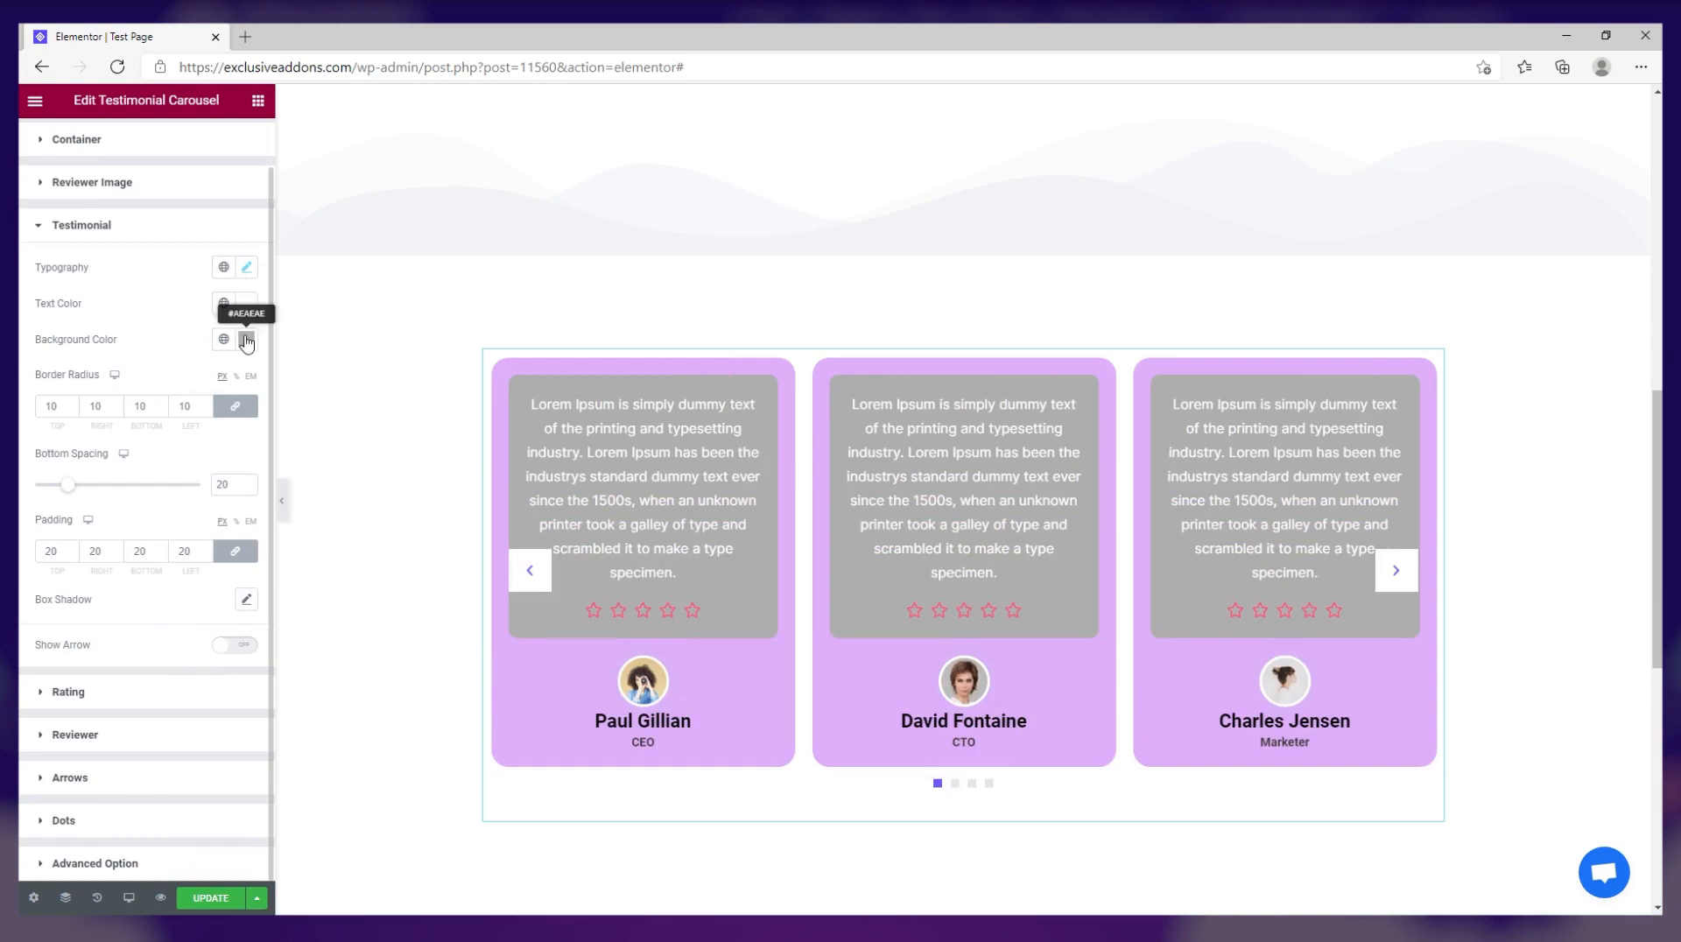
Reset the testimonial's background color and clear its padding on all sides.
click(246, 343)
click(198, 373)
click(185, 330)
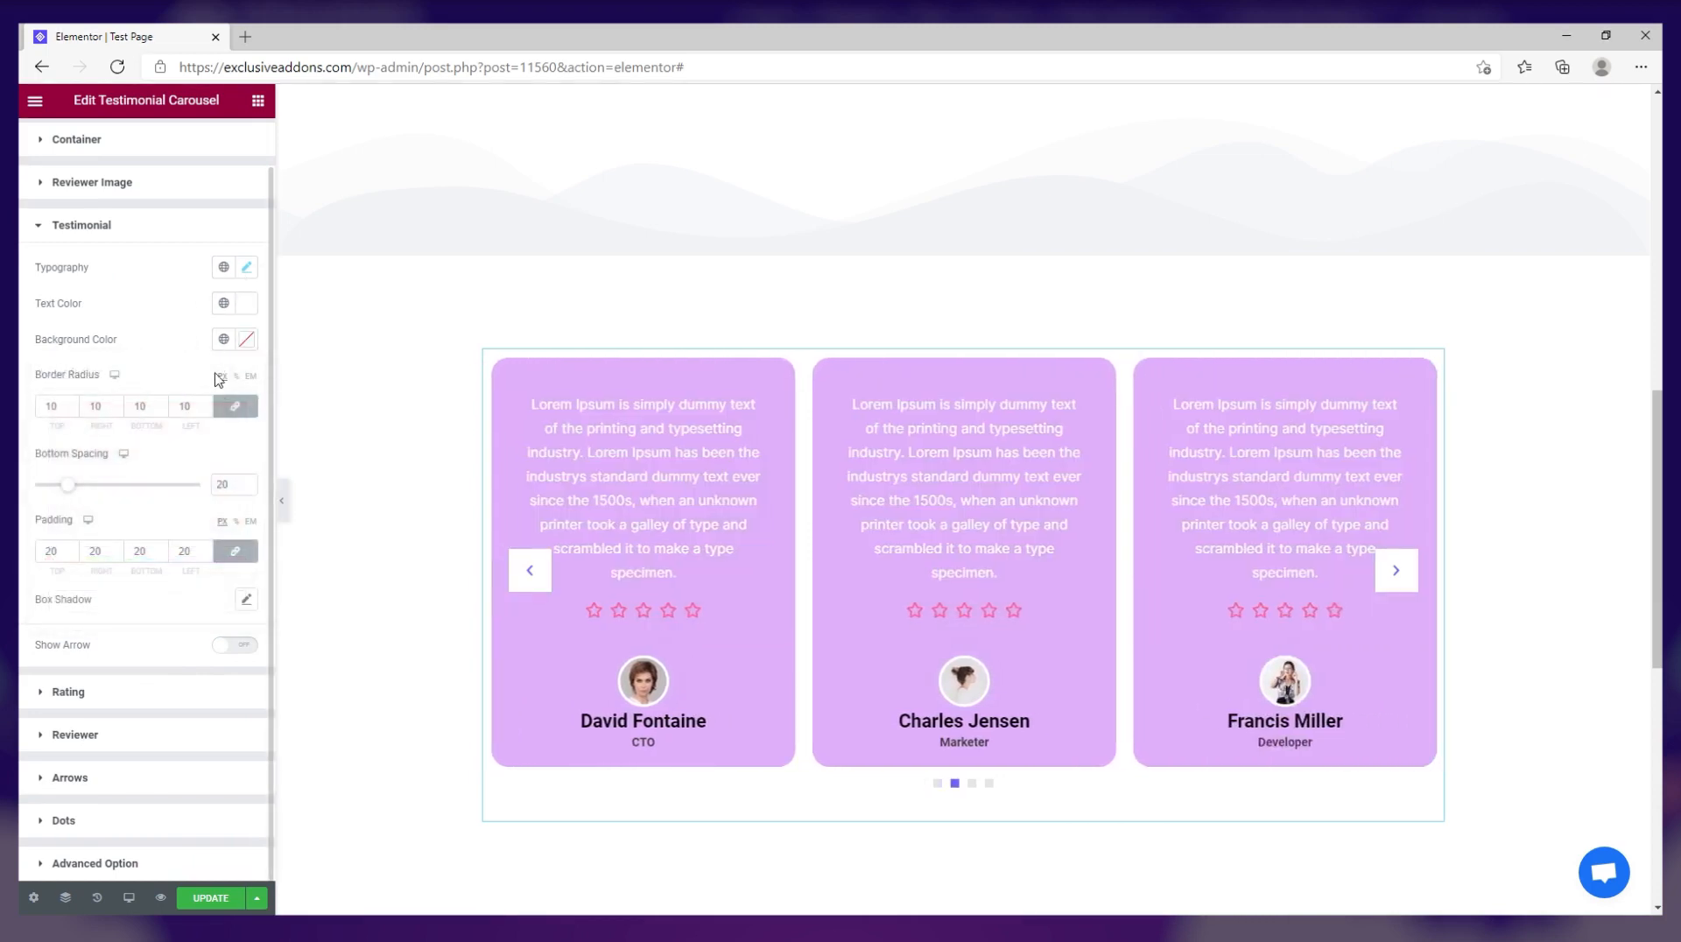
drag(59, 553, 29, 560)
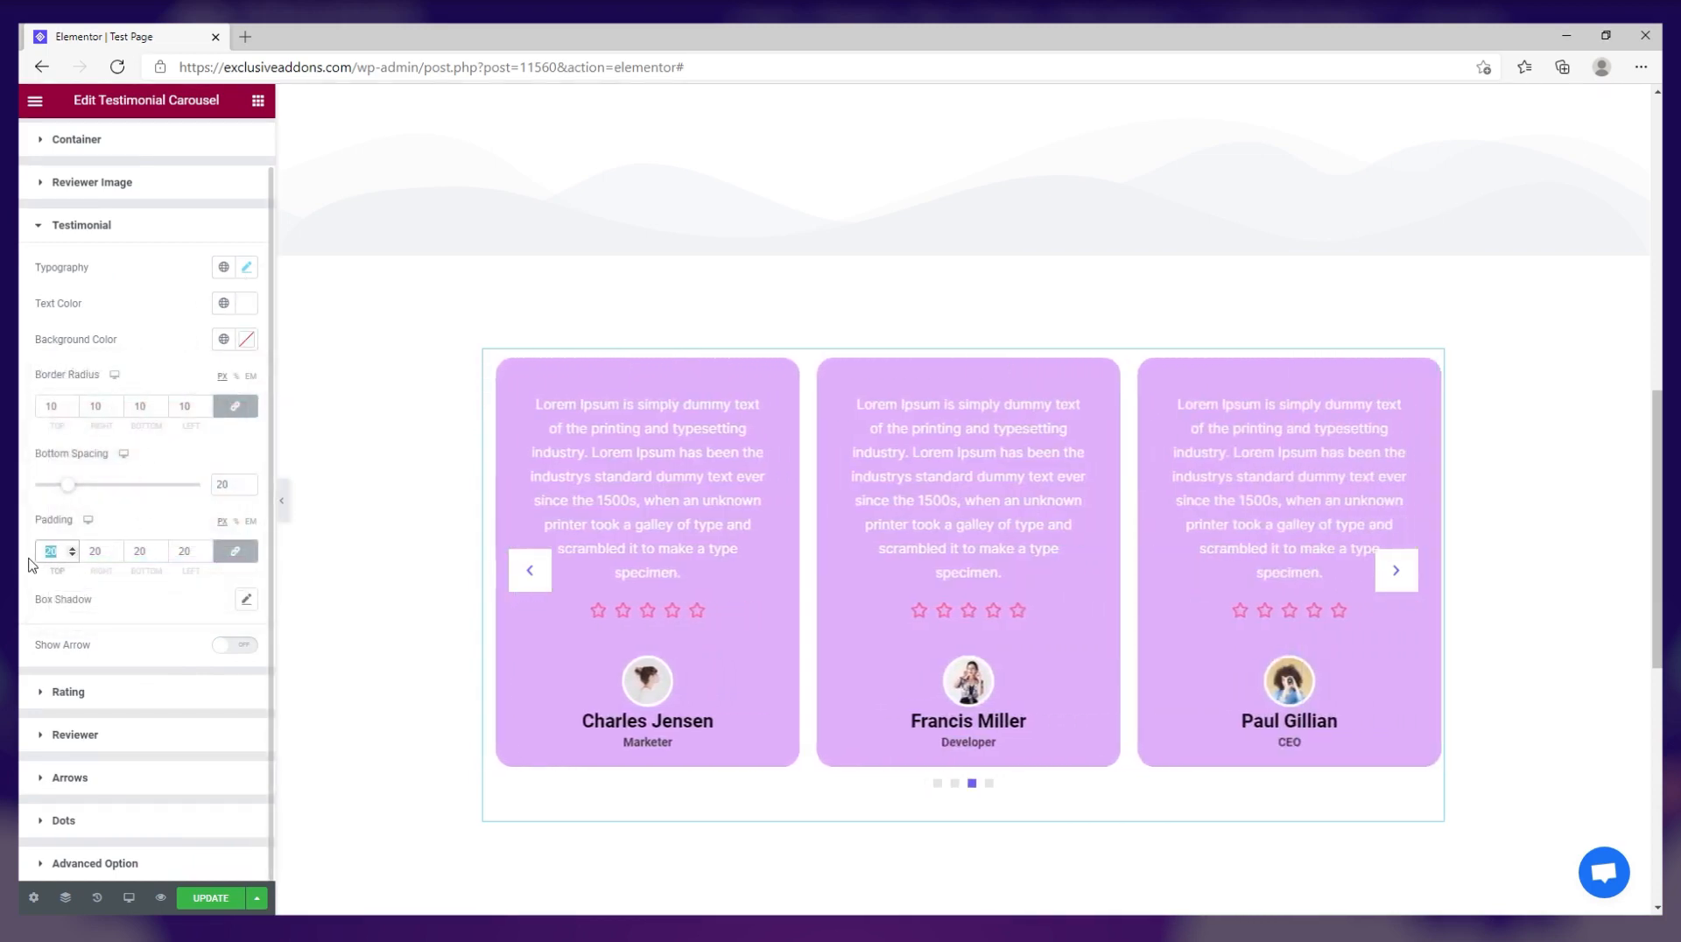
key(BackSpace)
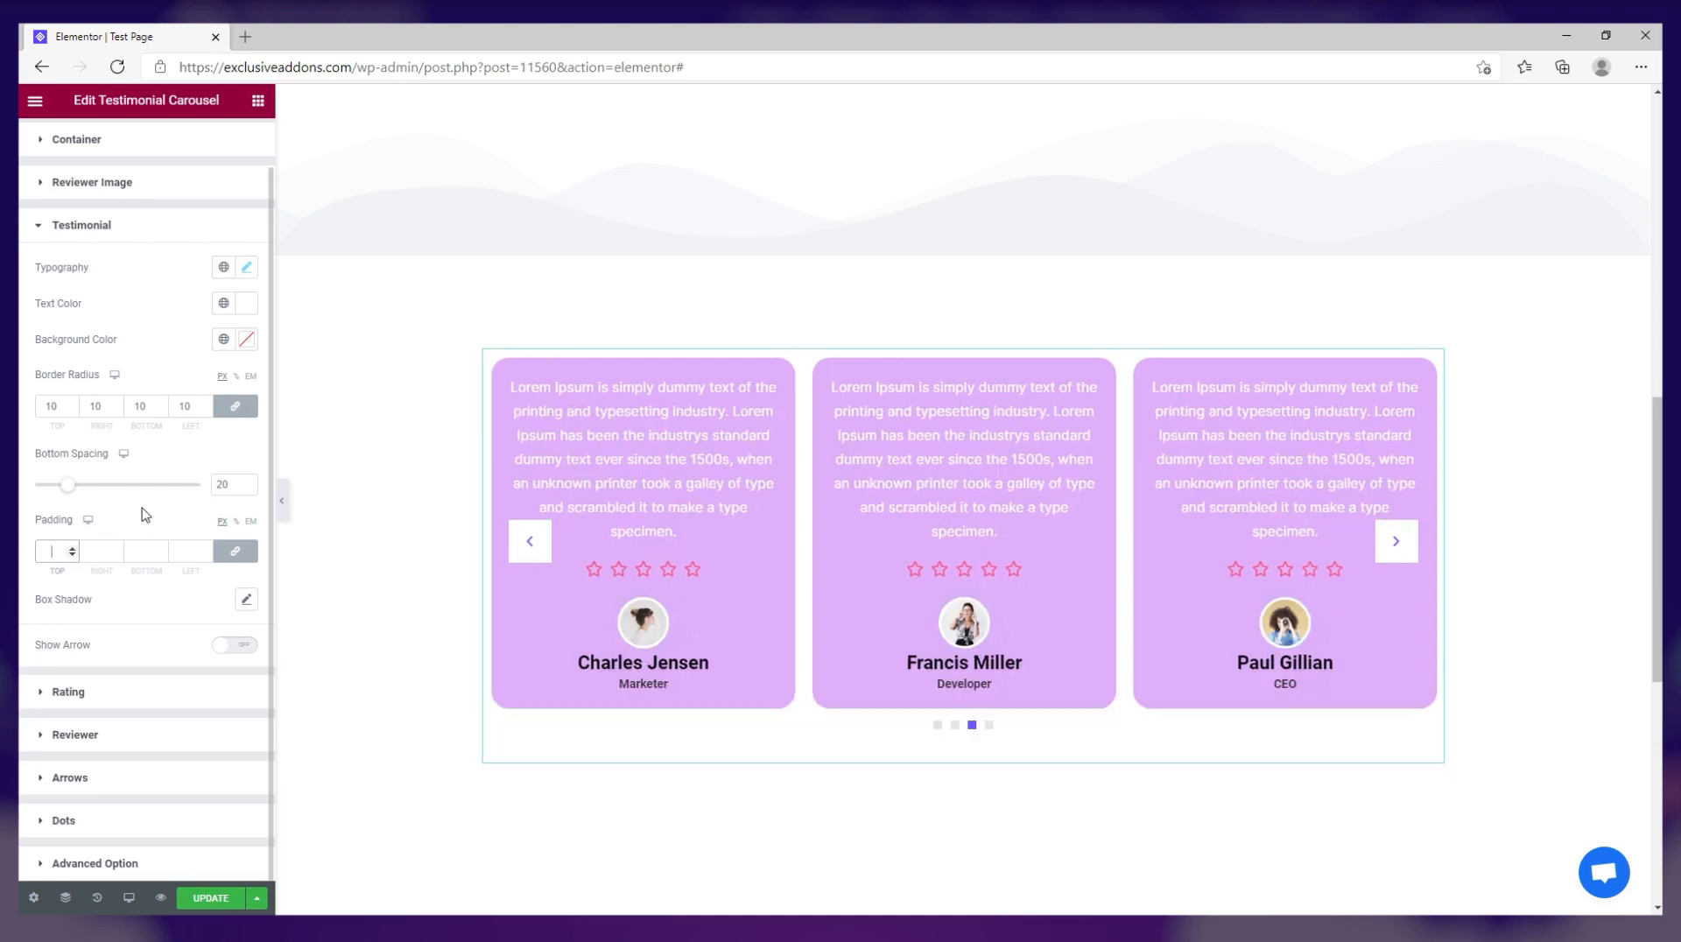
click(155, 225)
click(146, 276)
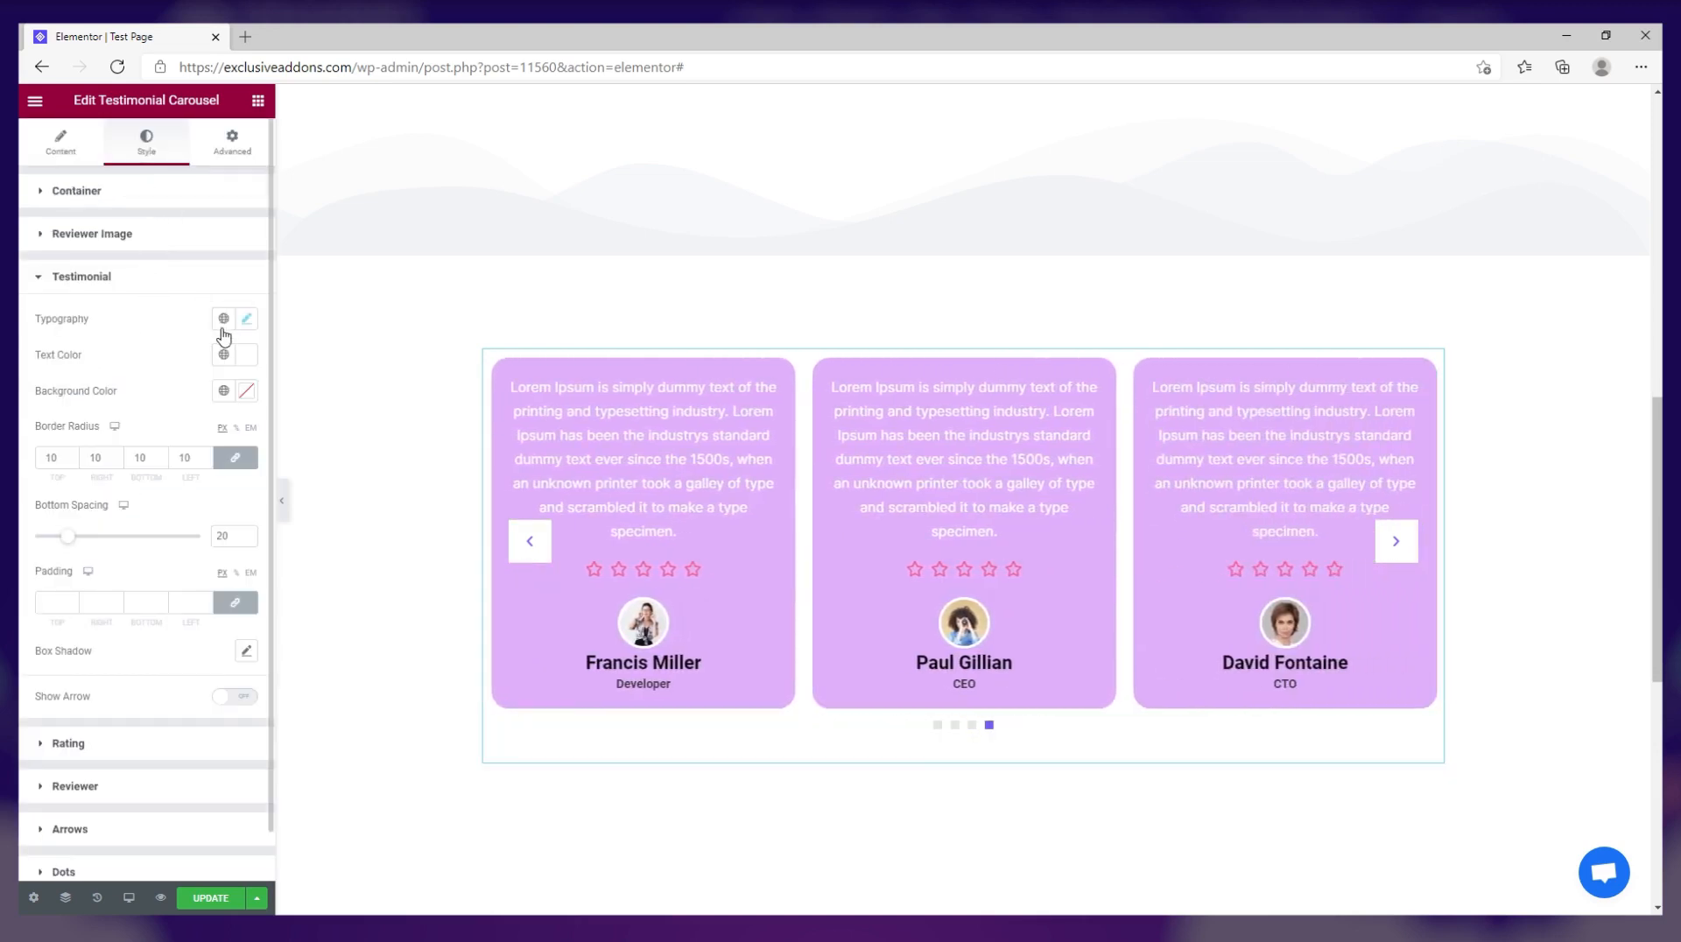
click(146, 289)
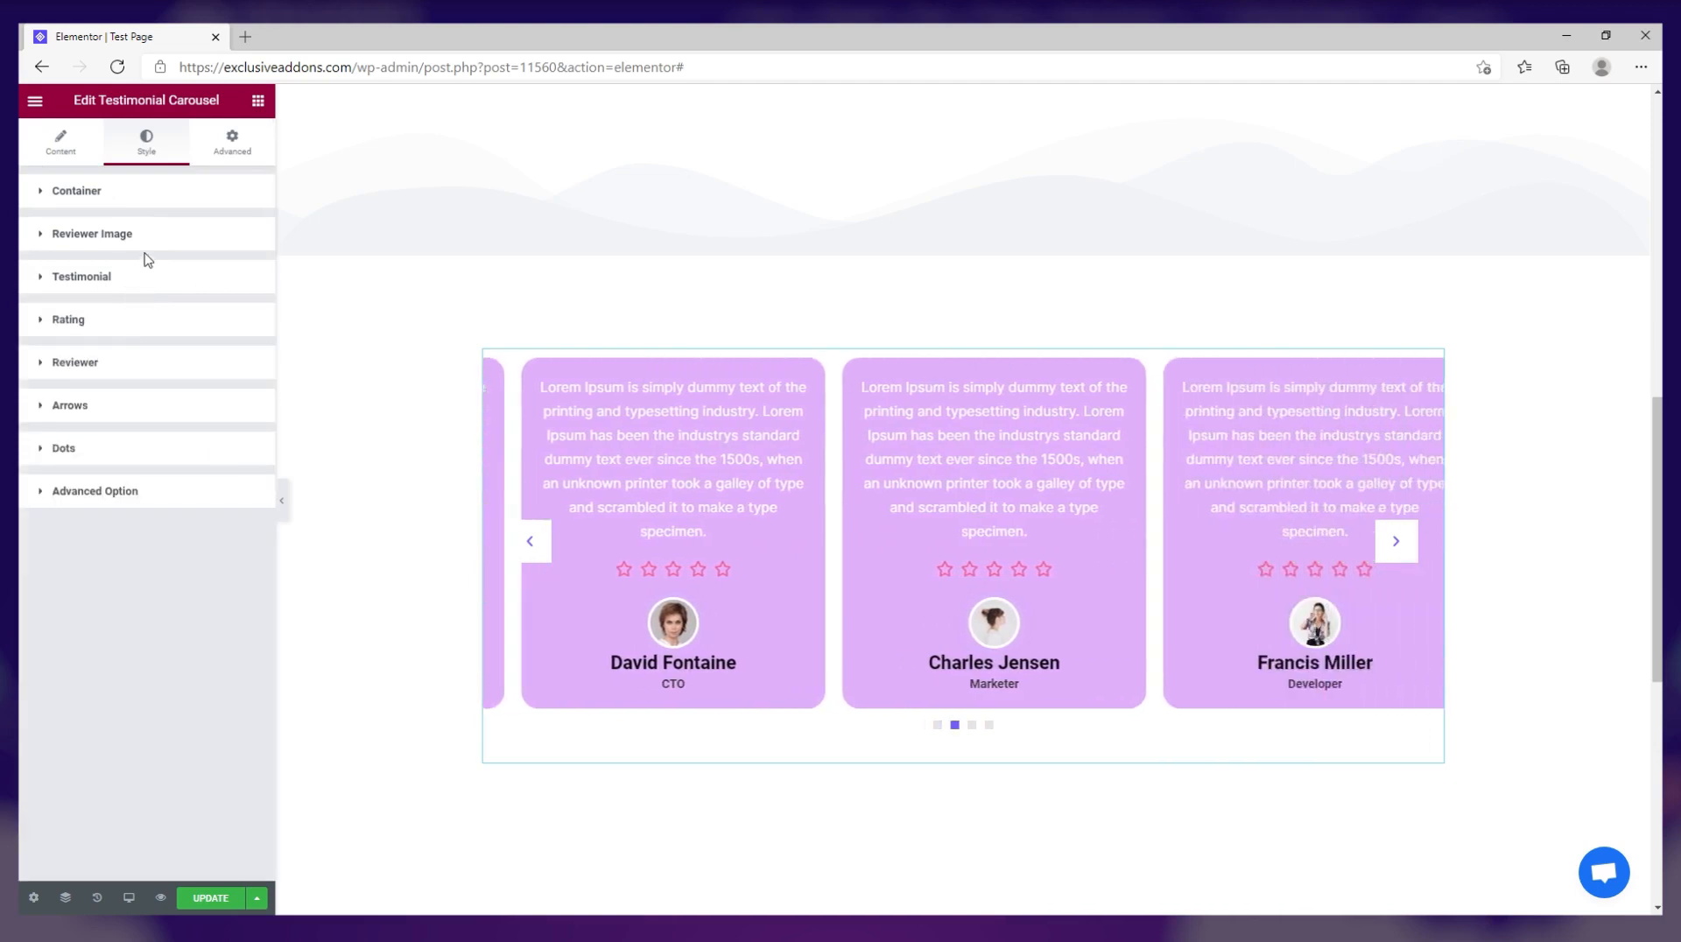
Set the rating's icon size to 21, its icon margin to 0 and its top margin to 10.
click(135, 327)
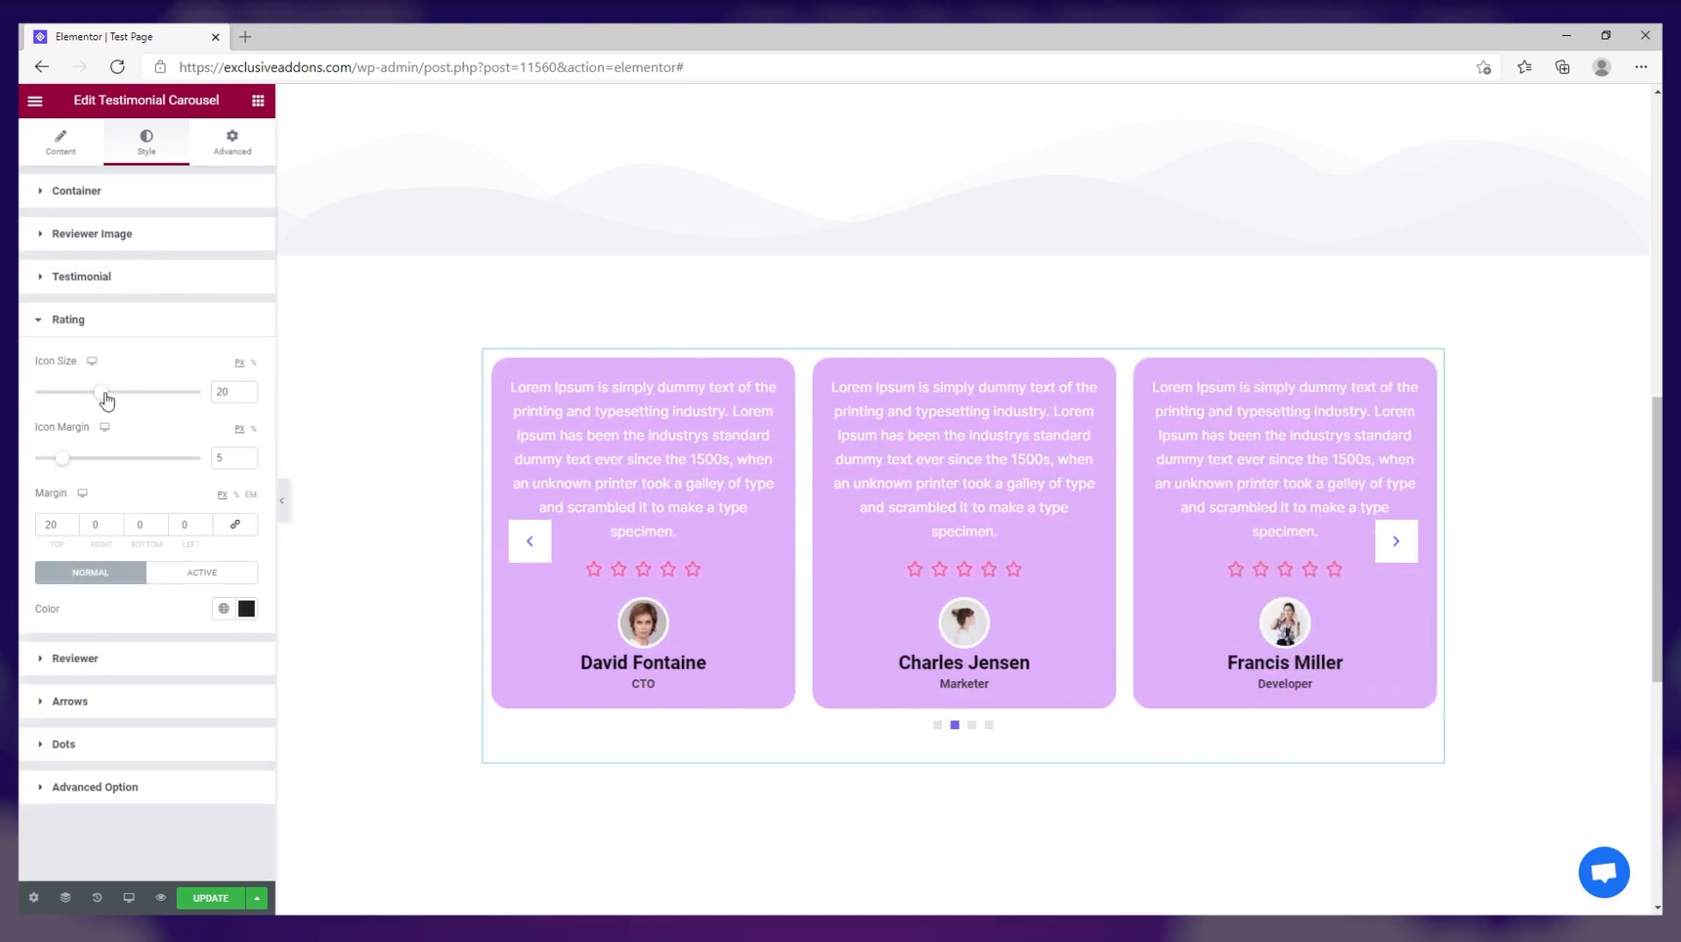
mouse_move(106, 400)
mouse_down()
mouse_move(82, 408)
mouse_move(108, 403)
mouse_up()
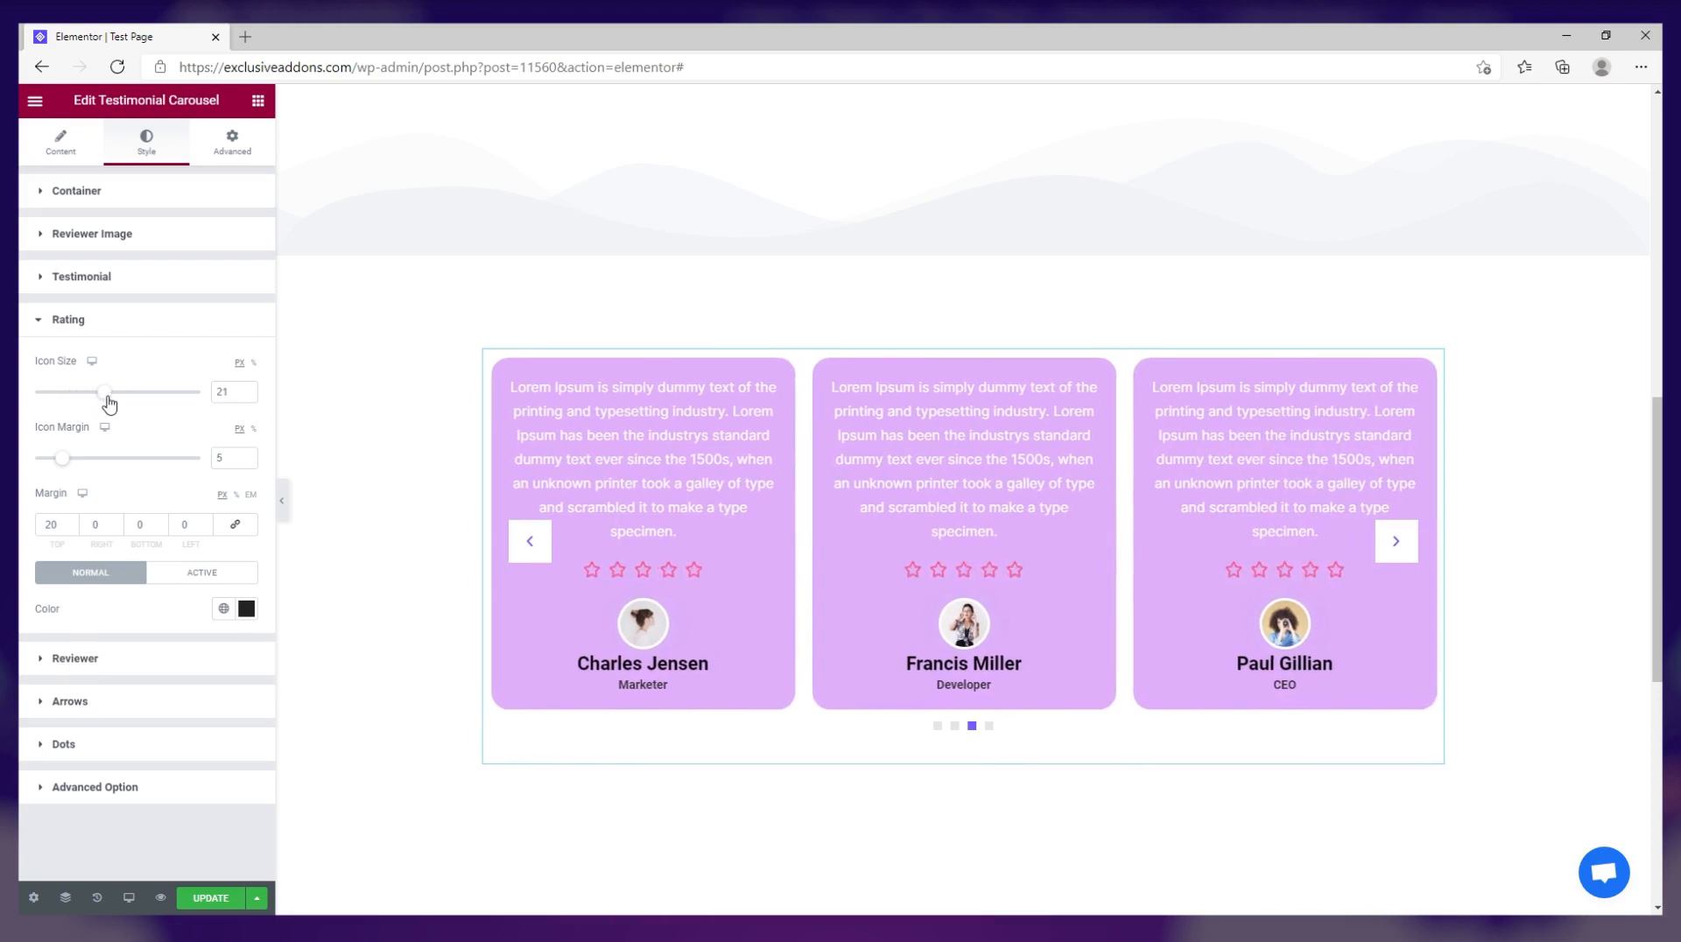
drag(62, 459, 41, 468)
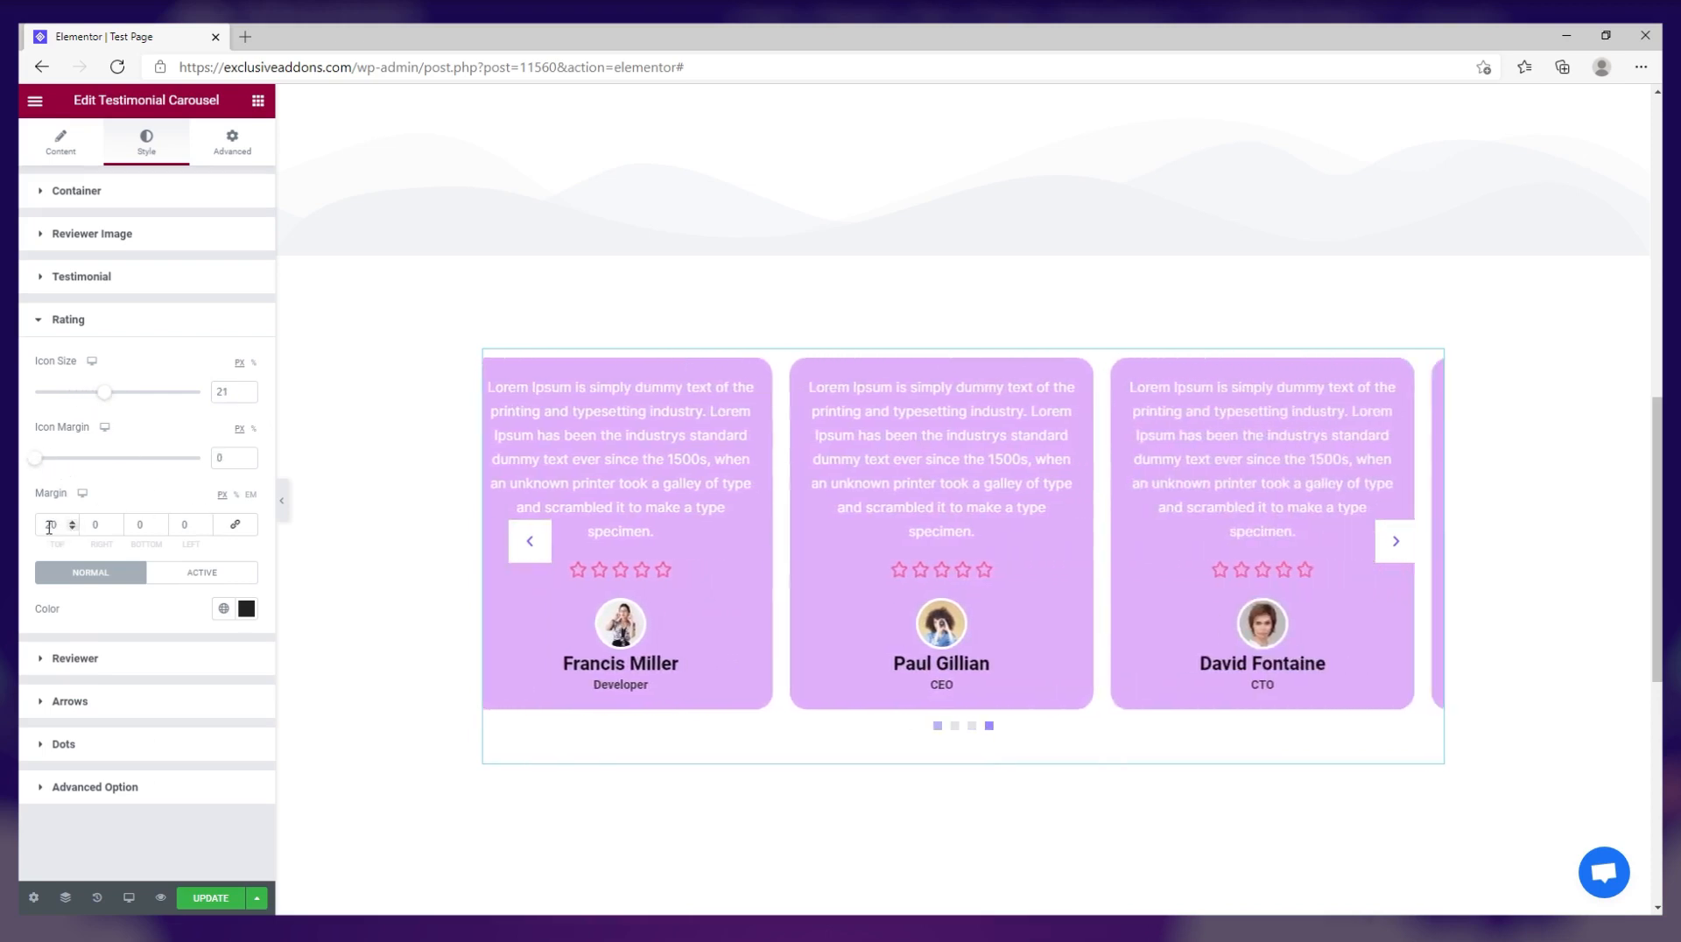
drag(44, 527, 53, 526)
text(1)
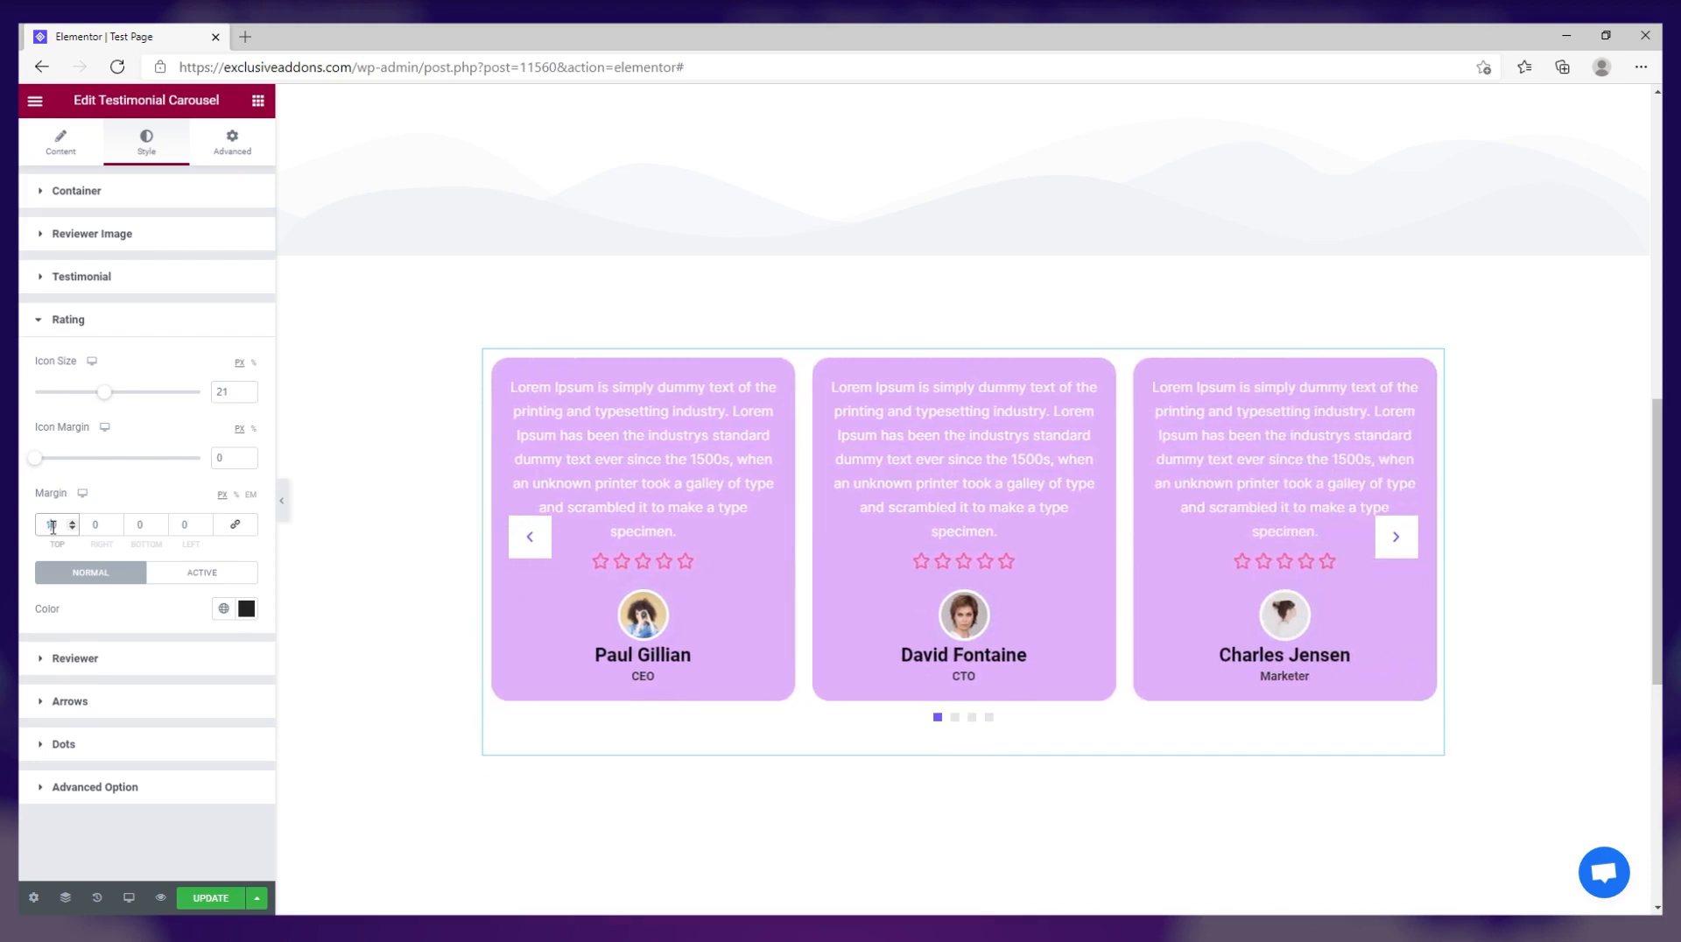
Set the rating's normal-state color to a light yellow.
click(248, 608)
click(99, 688)
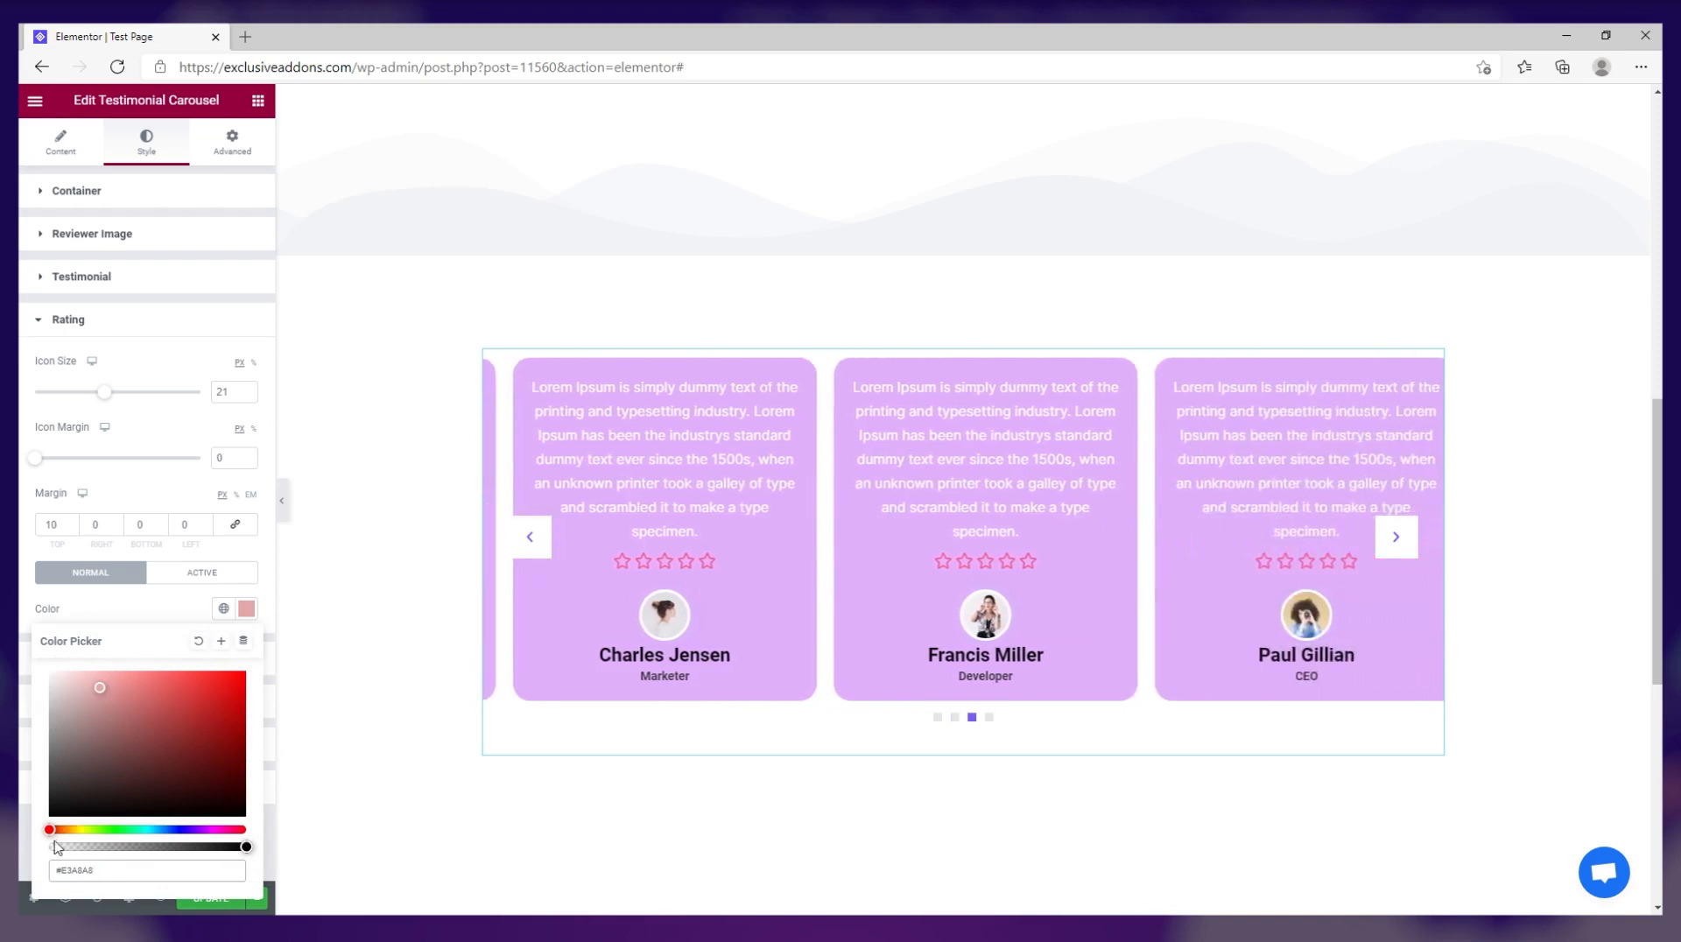
drag(53, 828, 77, 829)
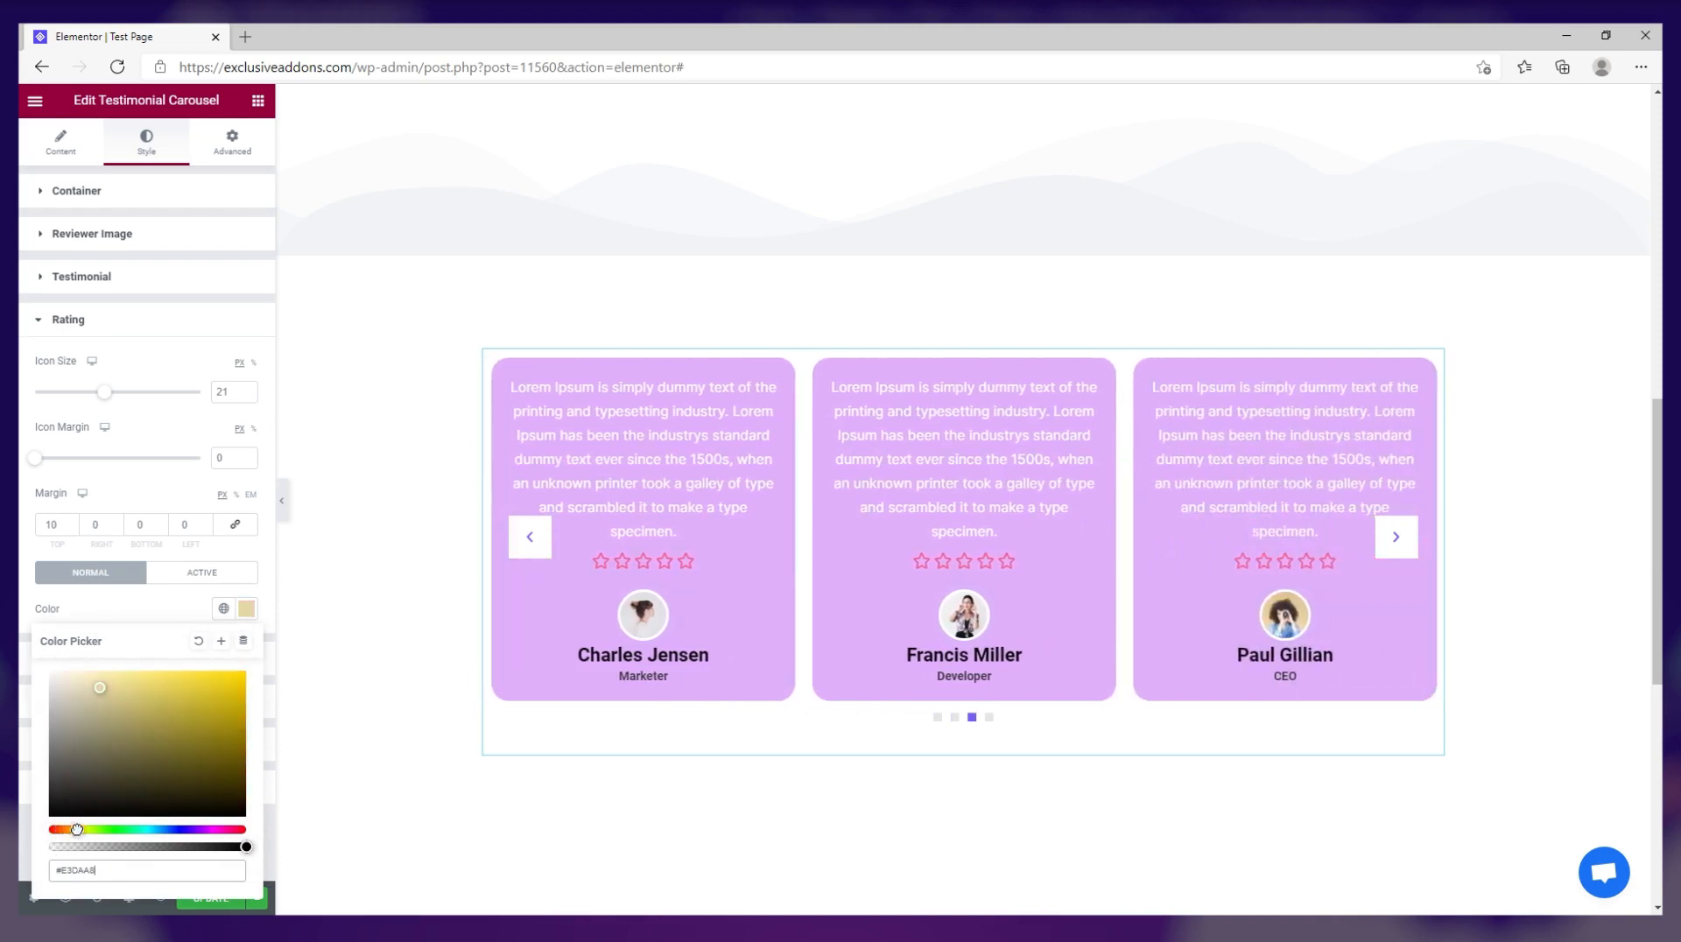
drag(108, 690, 122, 678)
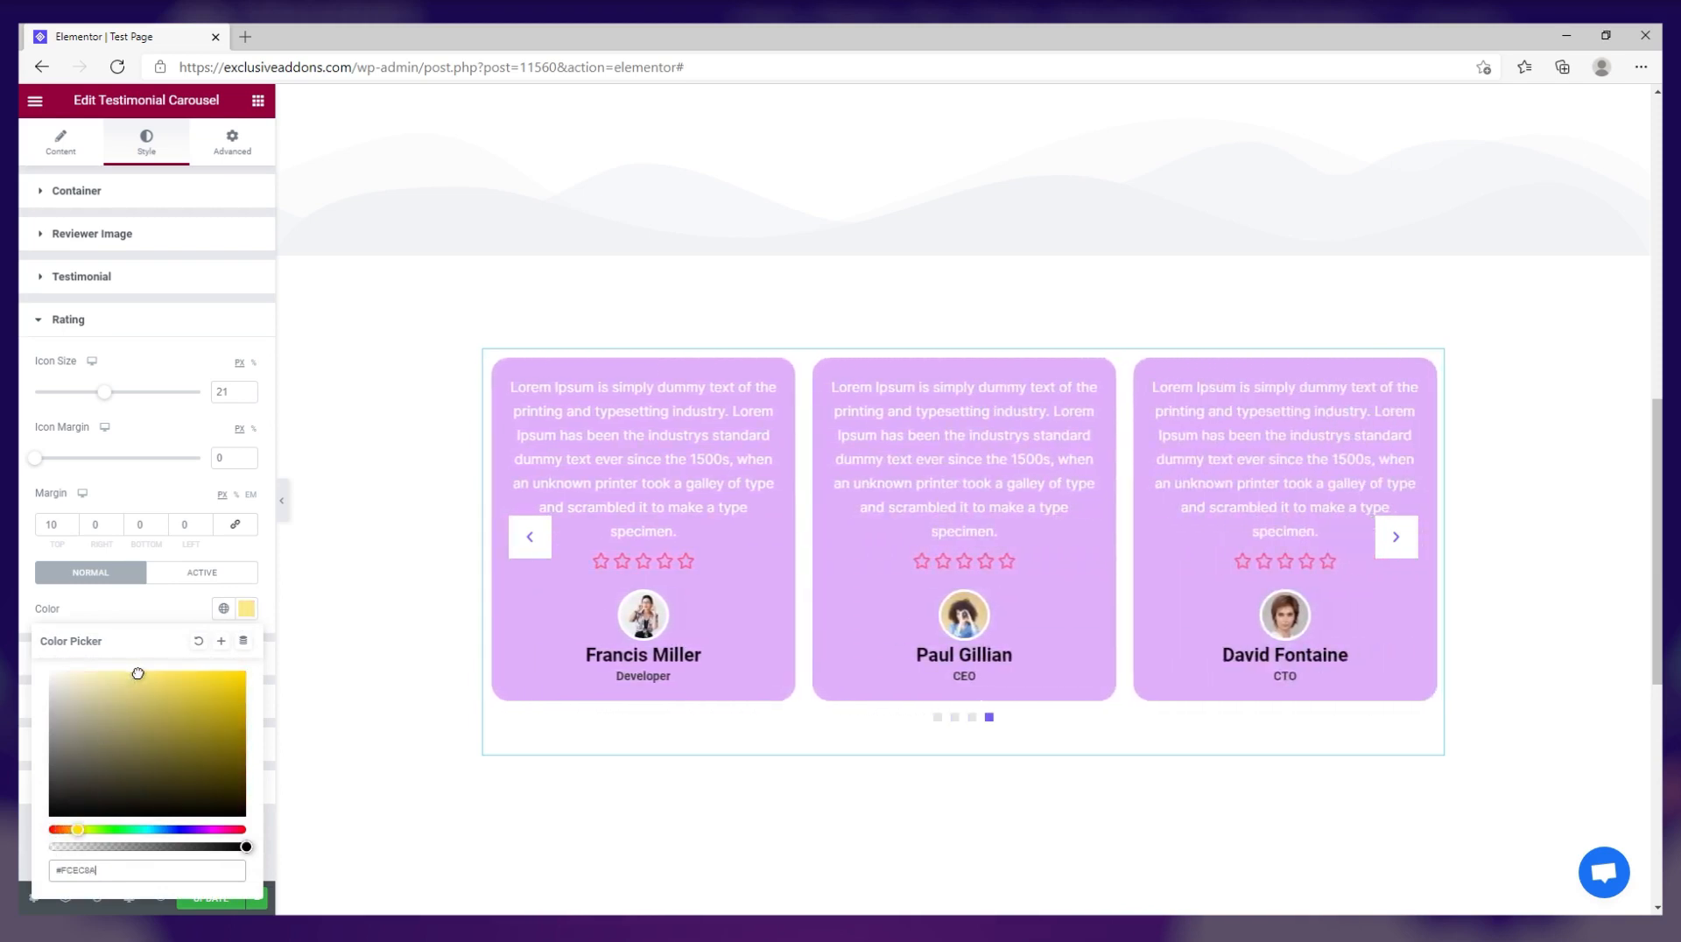
Set the rating's active-state color to yellow (#FFEC7A) and collapse the rating settings.
click(188, 578)
click(246, 609)
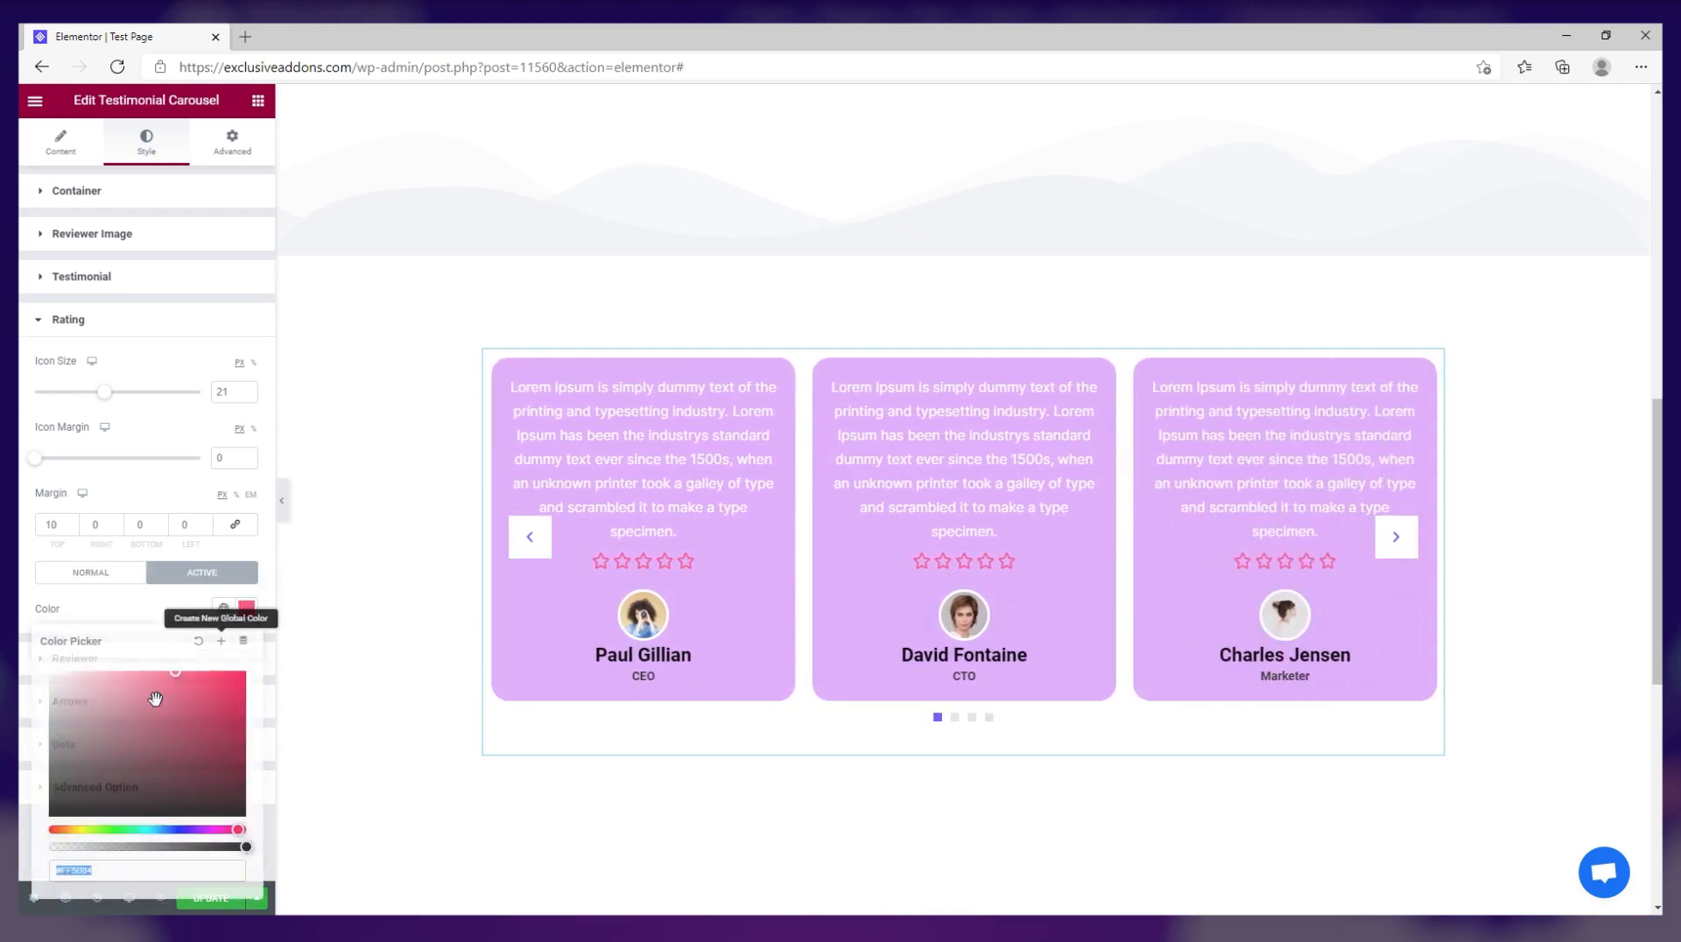
drag(70, 829, 77, 829)
drag(174, 676, 153, 677)
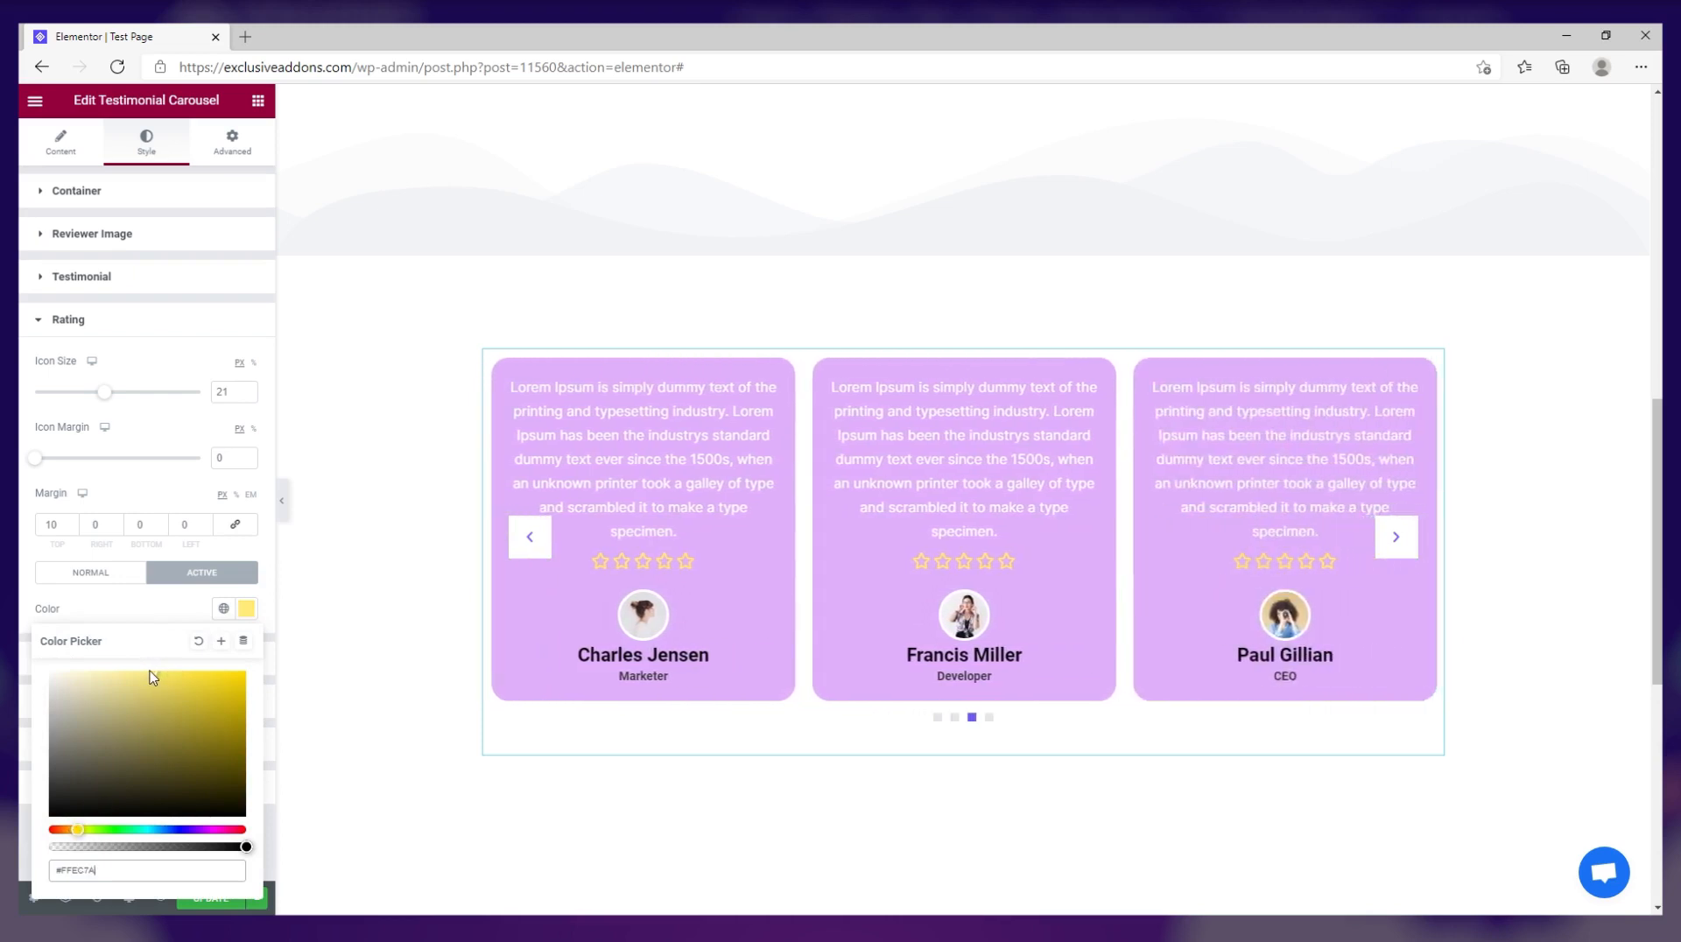
click(161, 613)
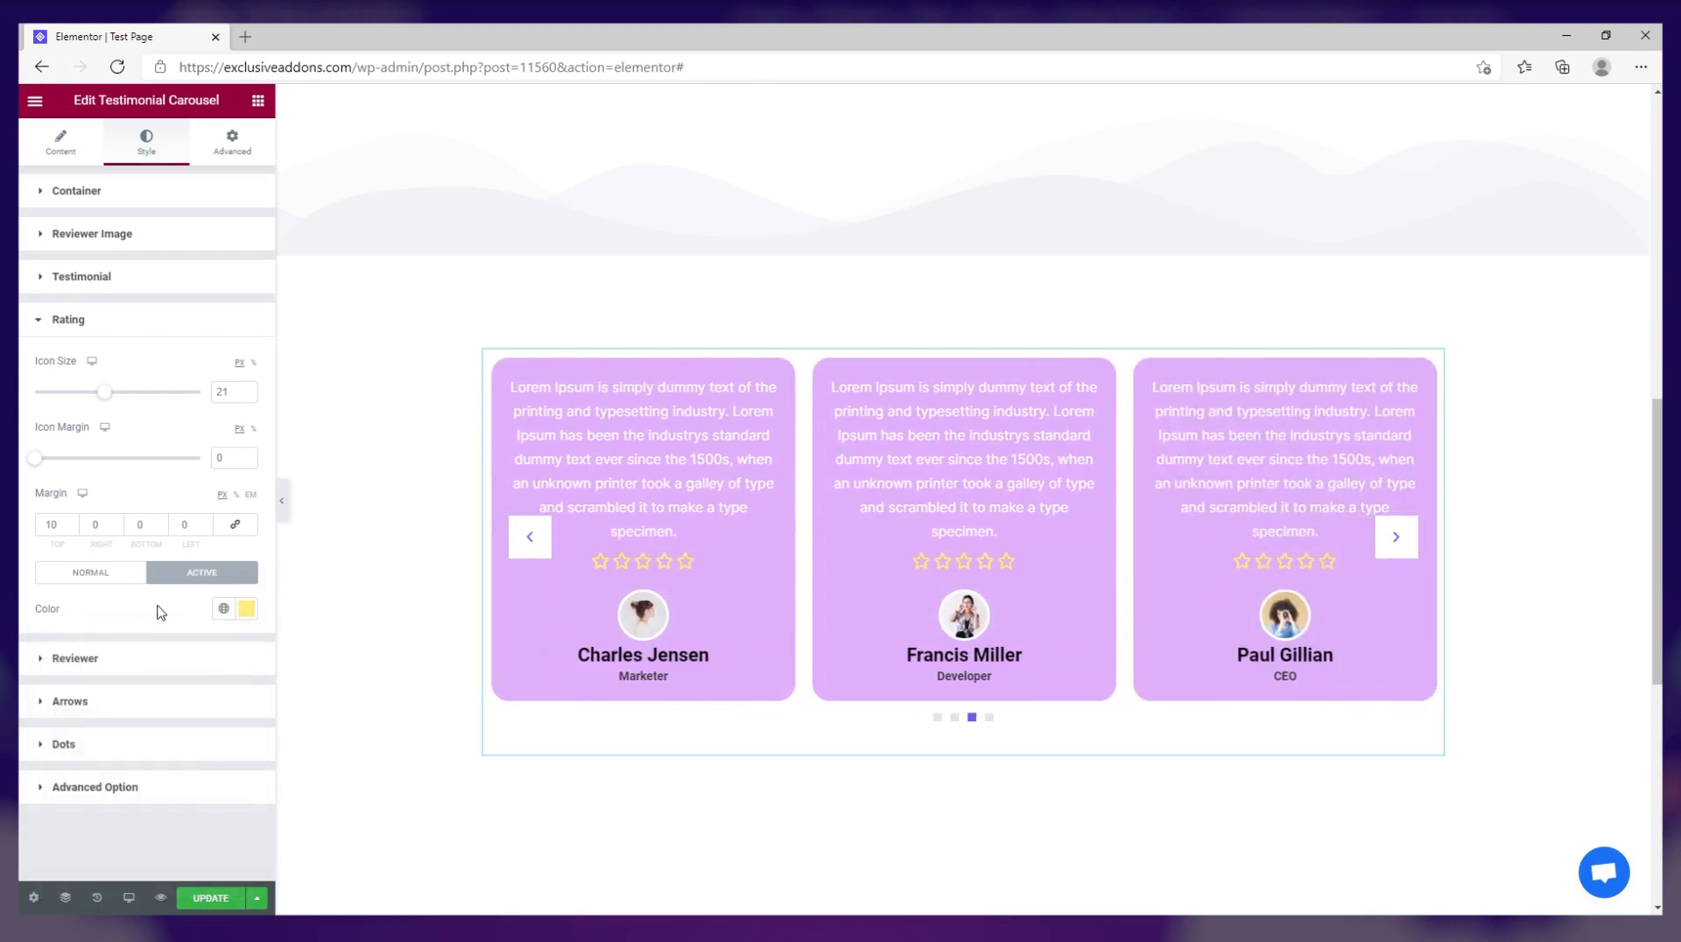
click(140, 321)
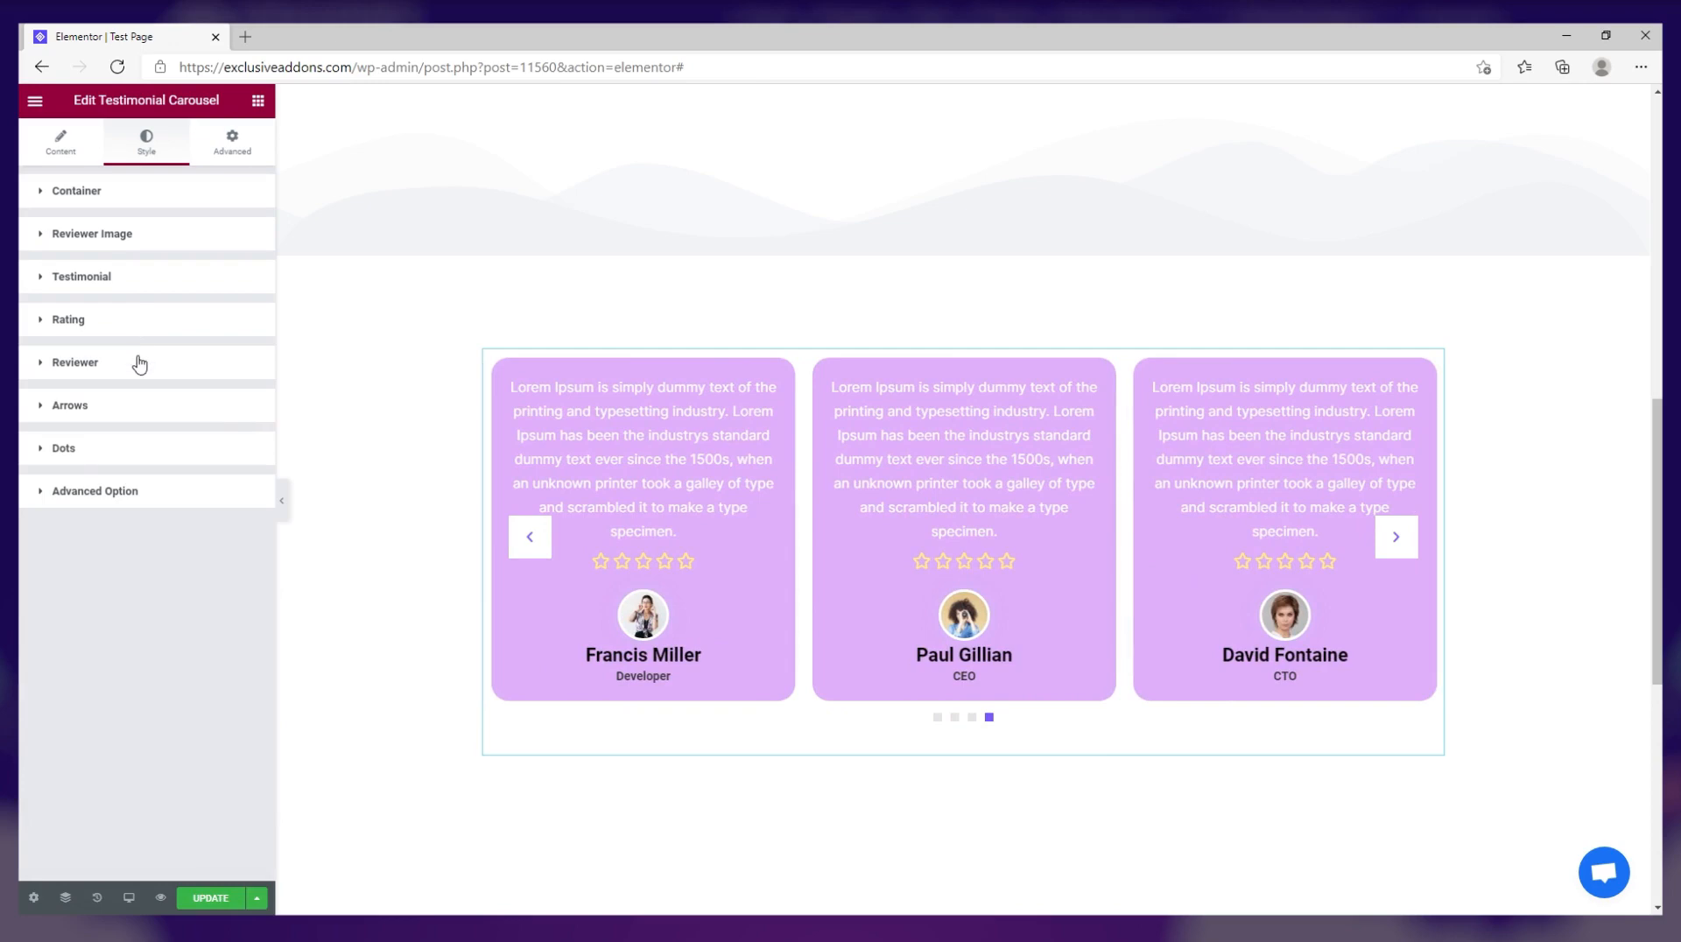
Change the reviewer title's font family to Inter and reduce its font size by a few pixels.
click(140, 364)
scroll(196, 433, down, 1)
click(249, 434)
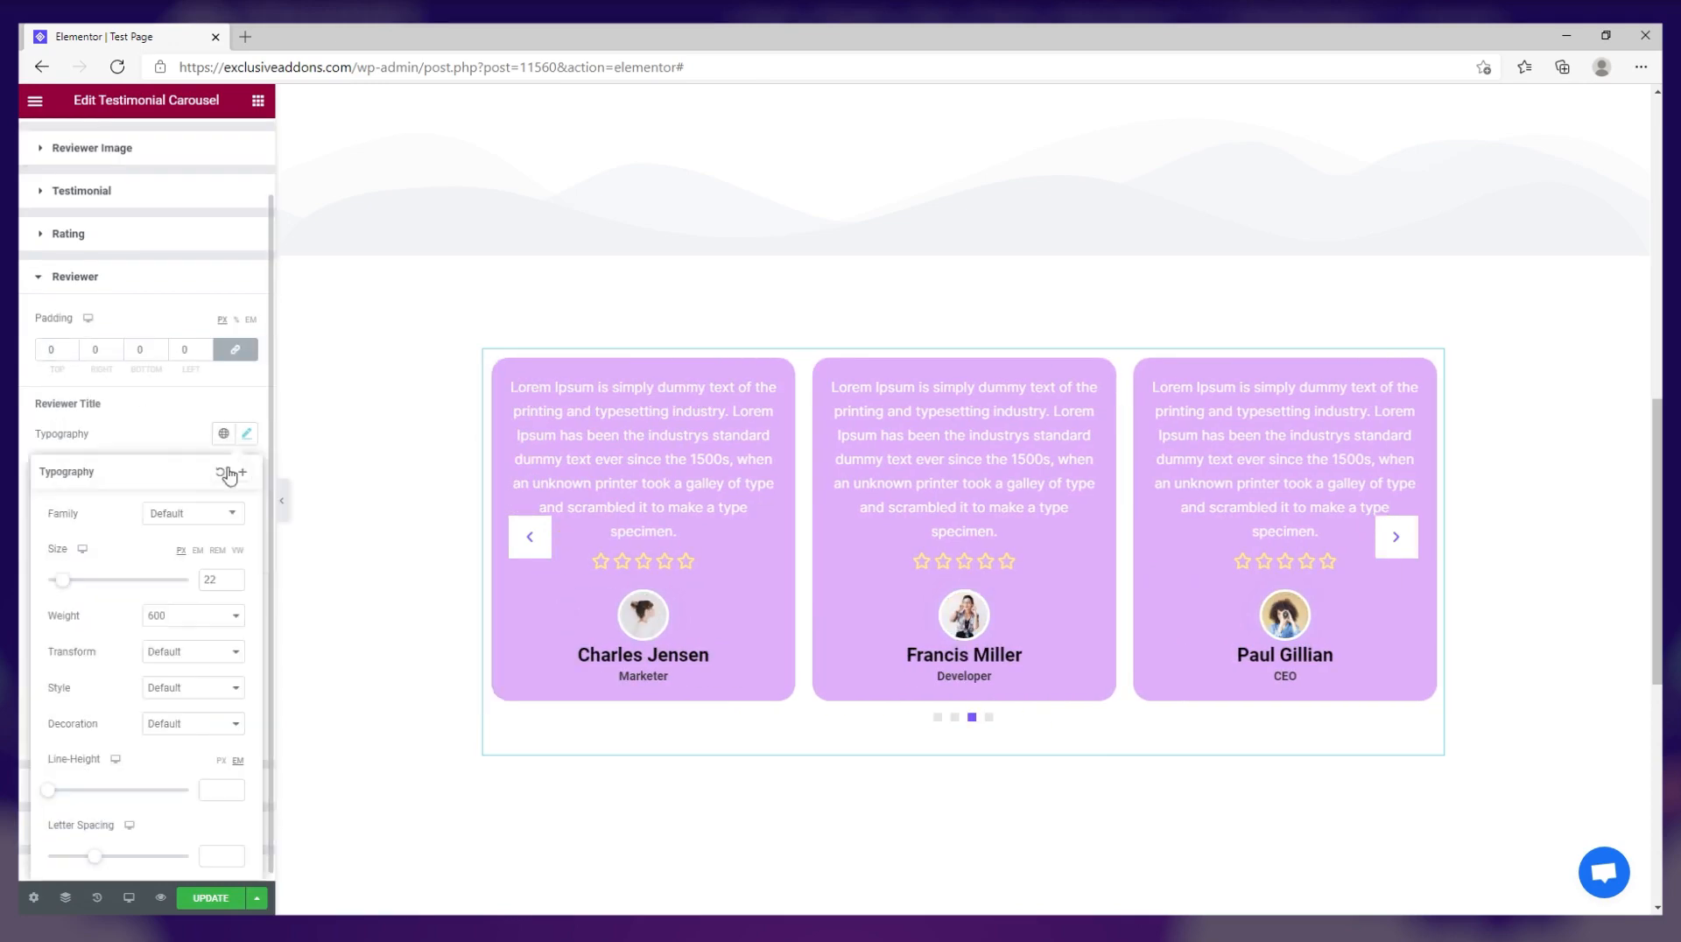
click(204, 515)
text(inter)
key(Return)
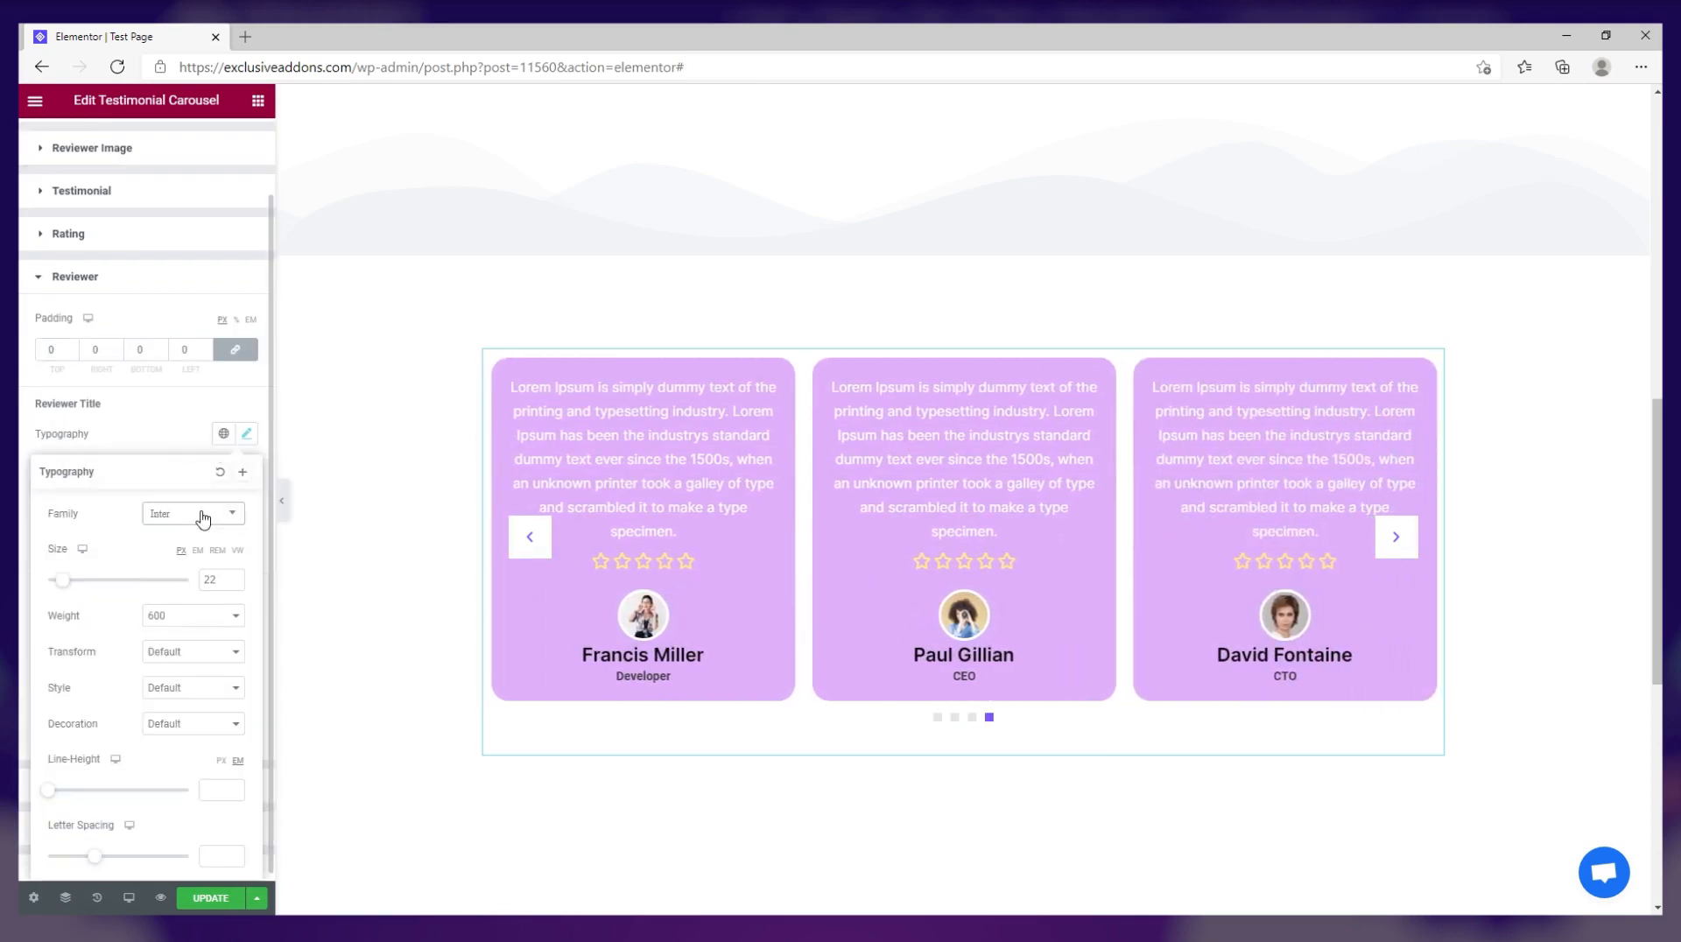
click(233, 578)
click(234, 584)
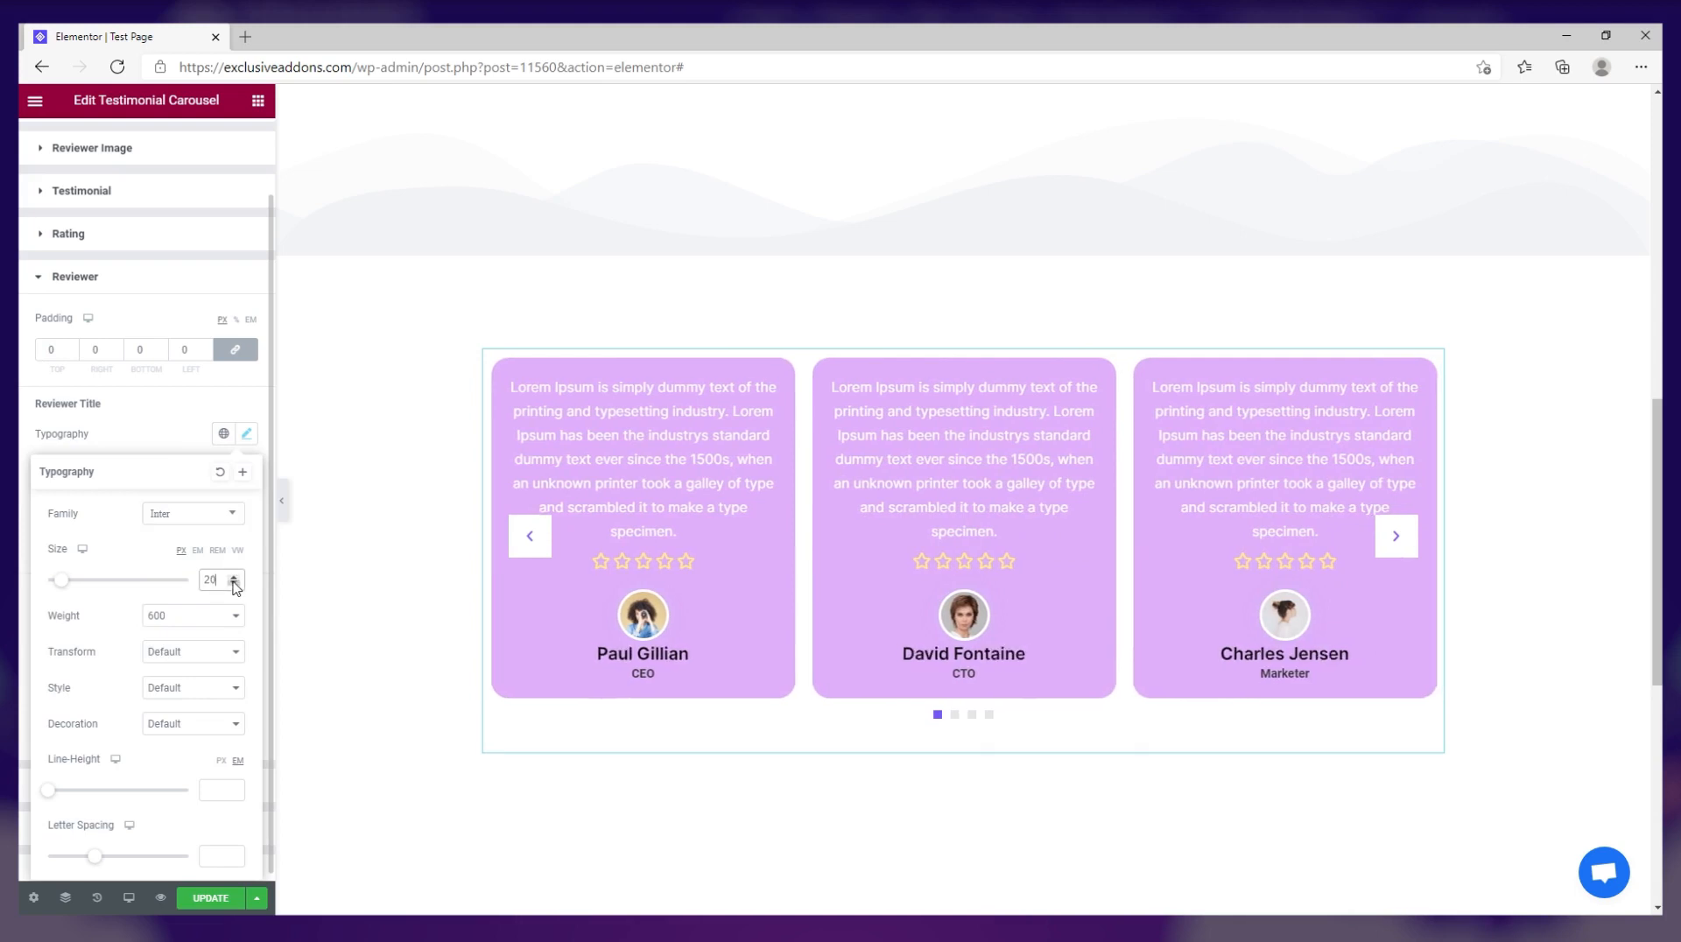
click(234, 584)
click(234, 583)
click(246, 433)
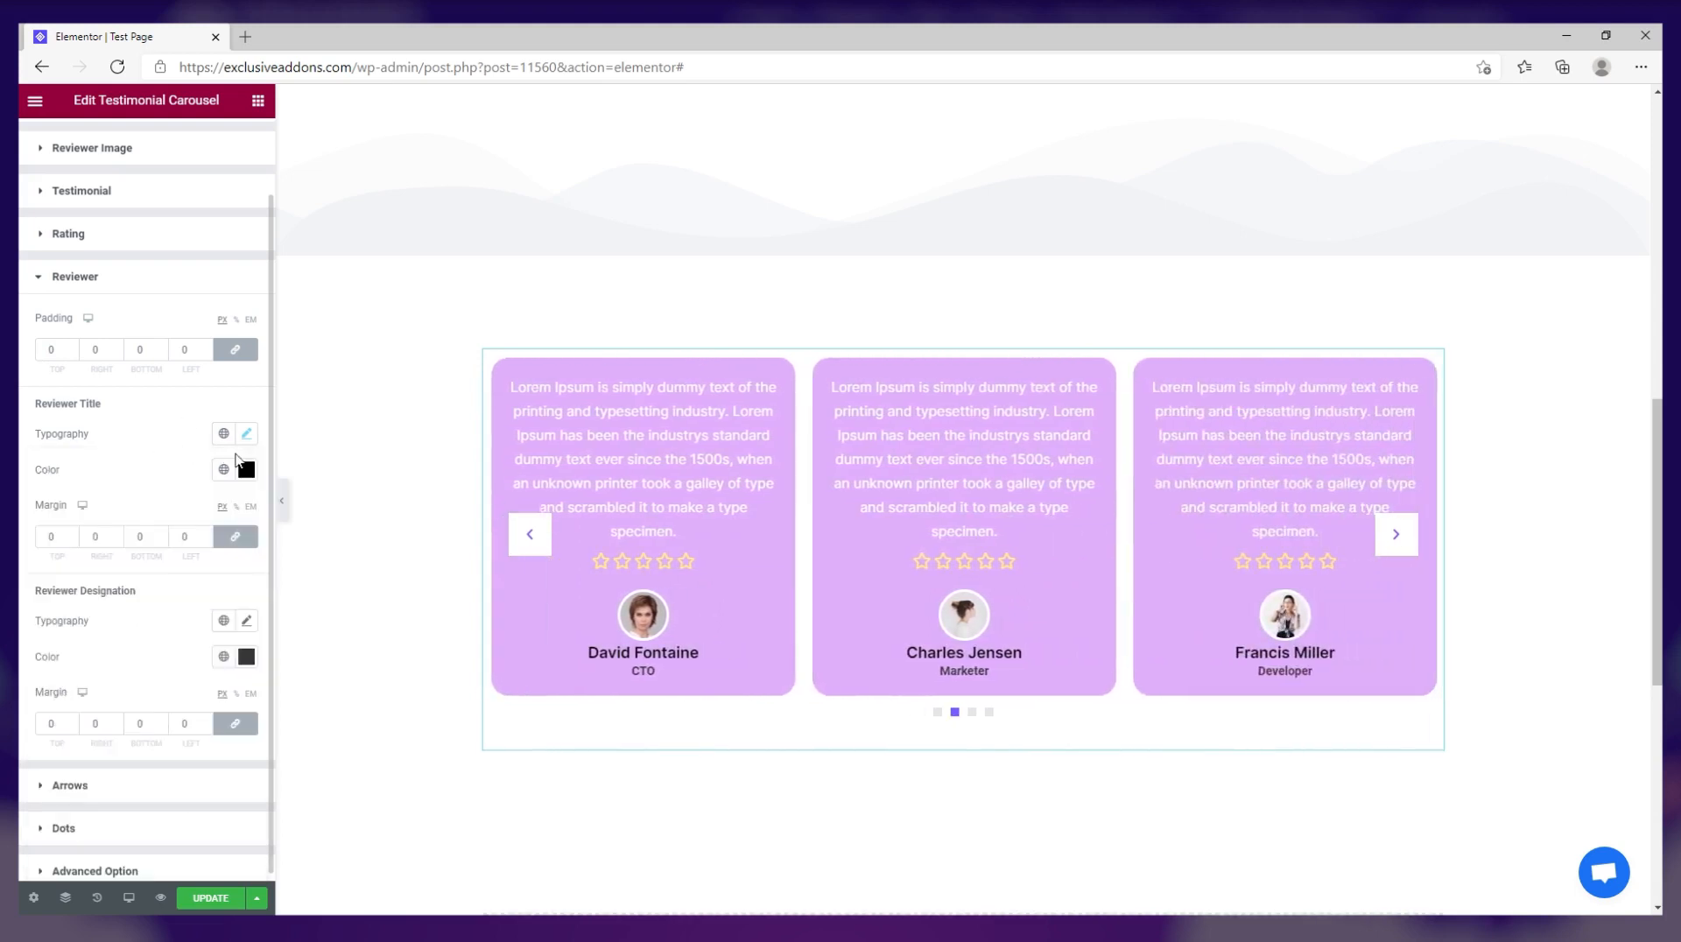
Color the reviewer title white (#FFFFFF) and set its unlinked margins to 5 at the top and 2 at the bottom.
click(246, 470)
click(154, 469)
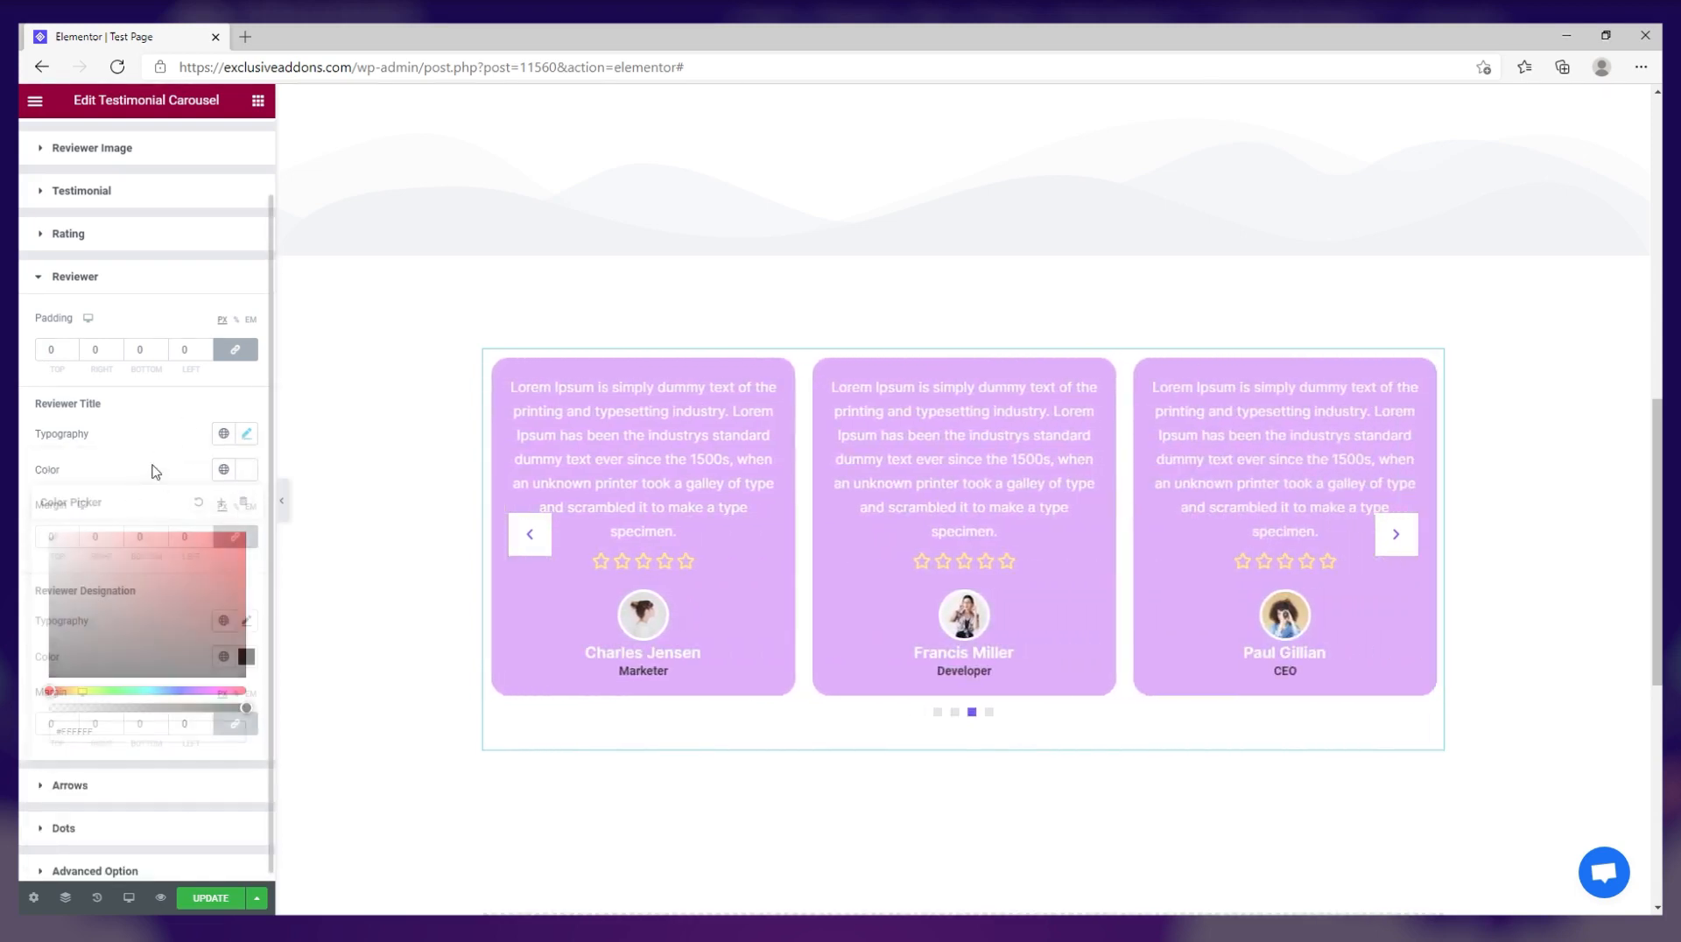
click(235, 537)
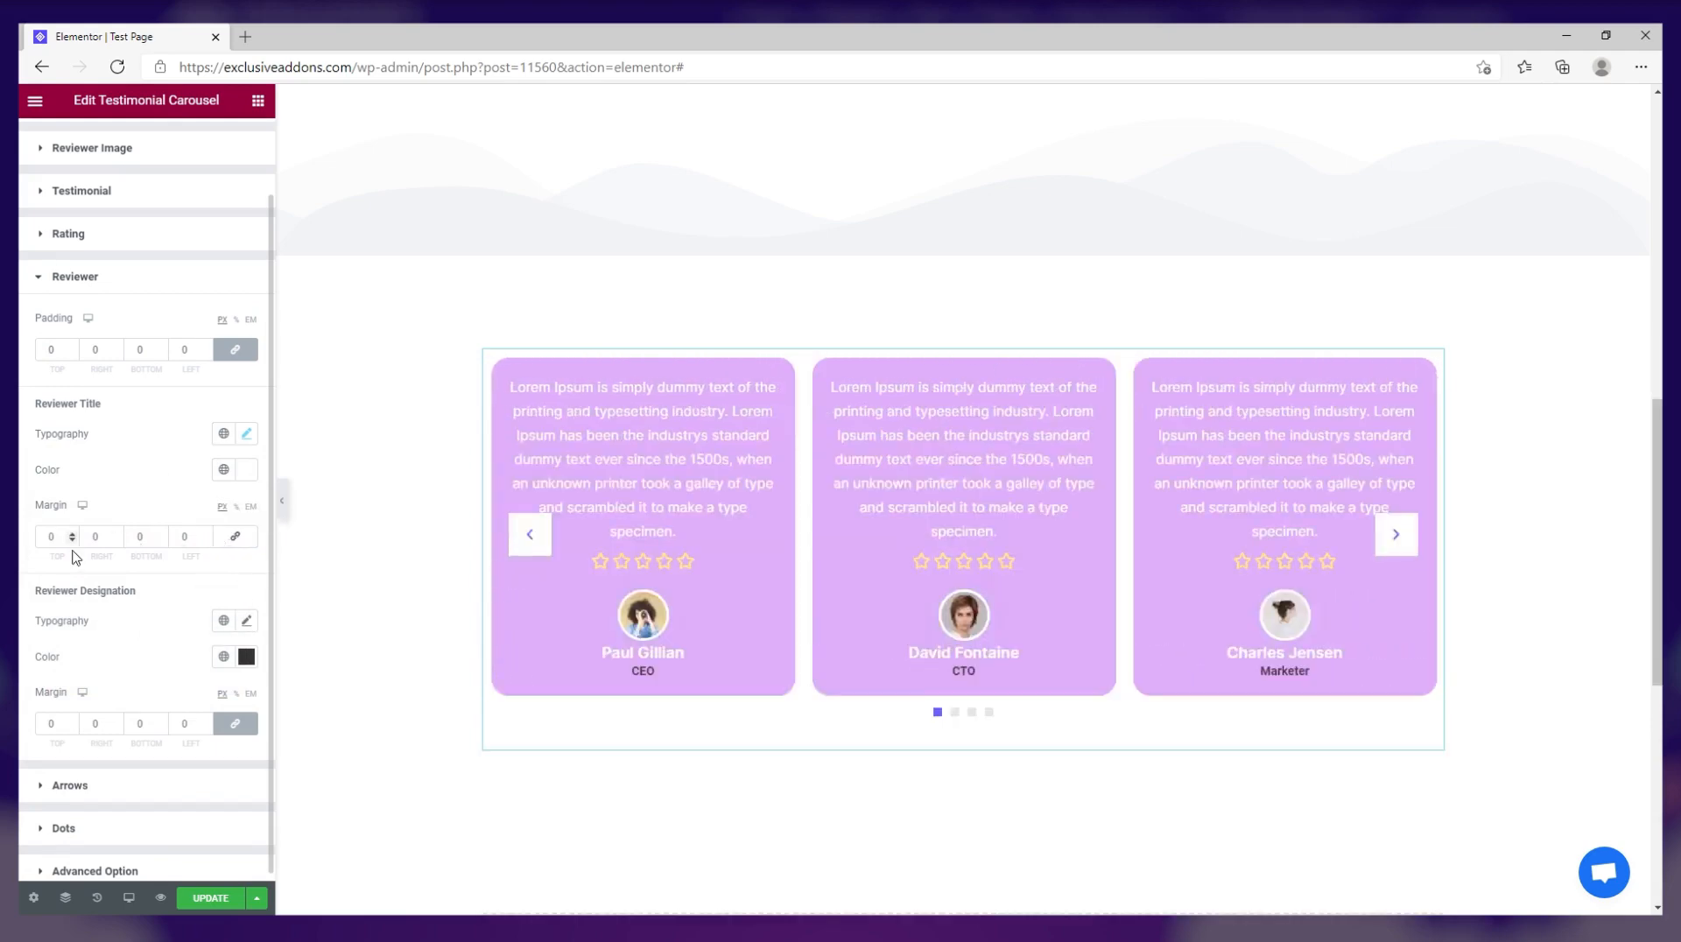
click(72, 540)
click(73, 540)
click(73, 540)
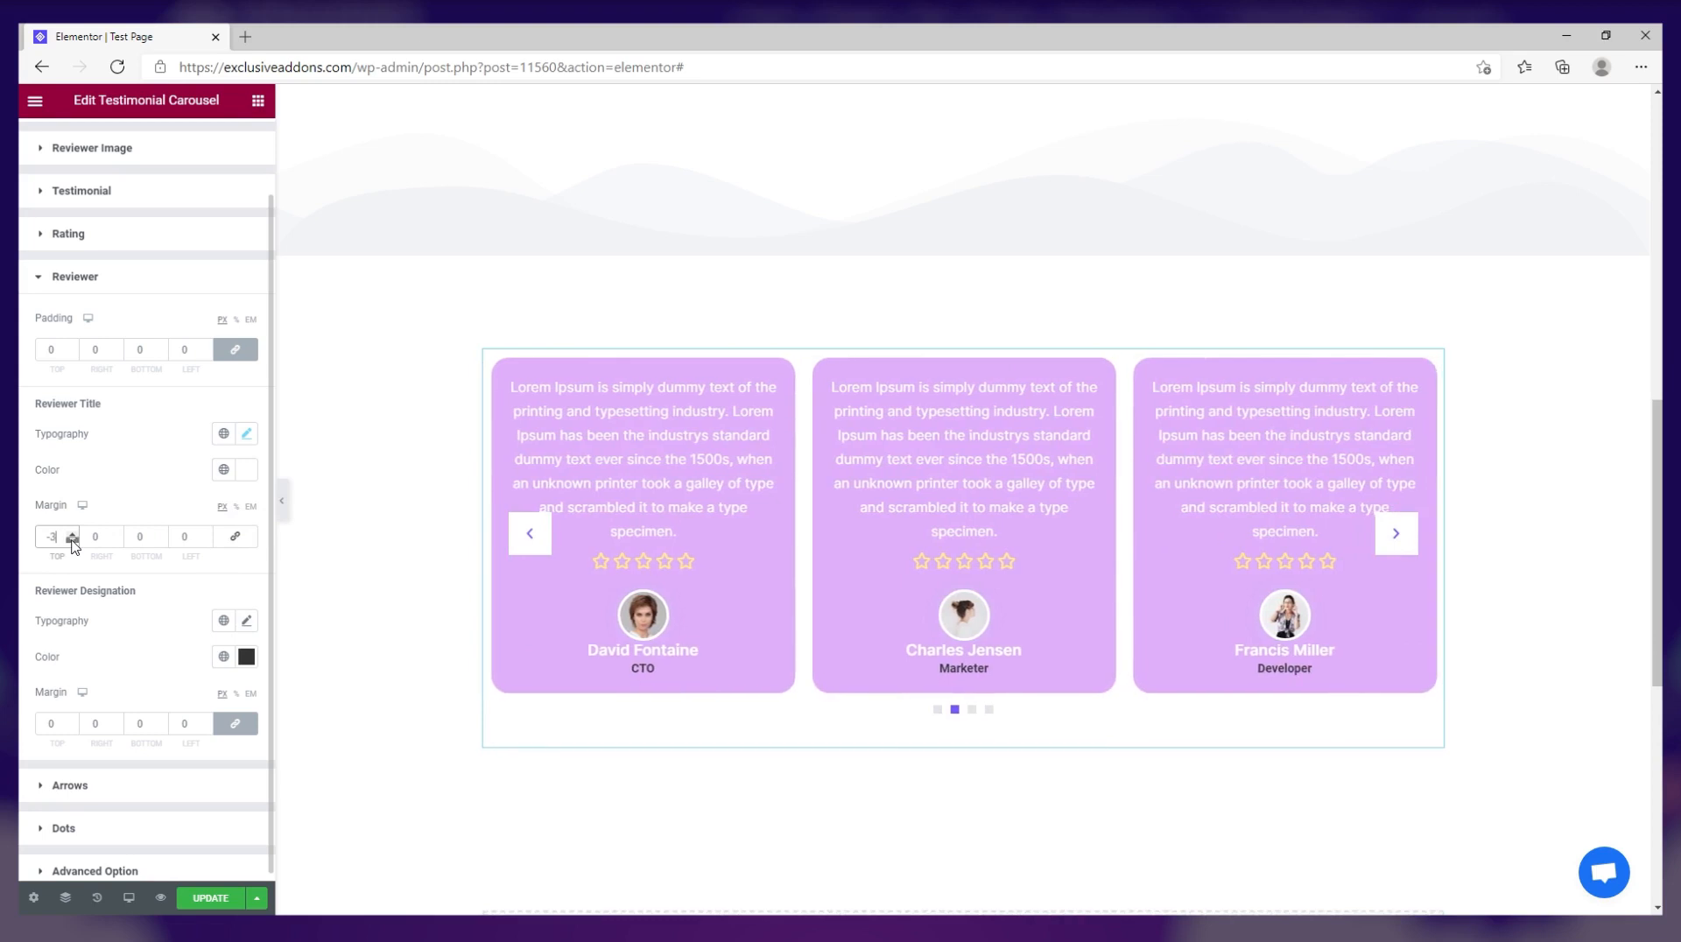
click(72, 533)
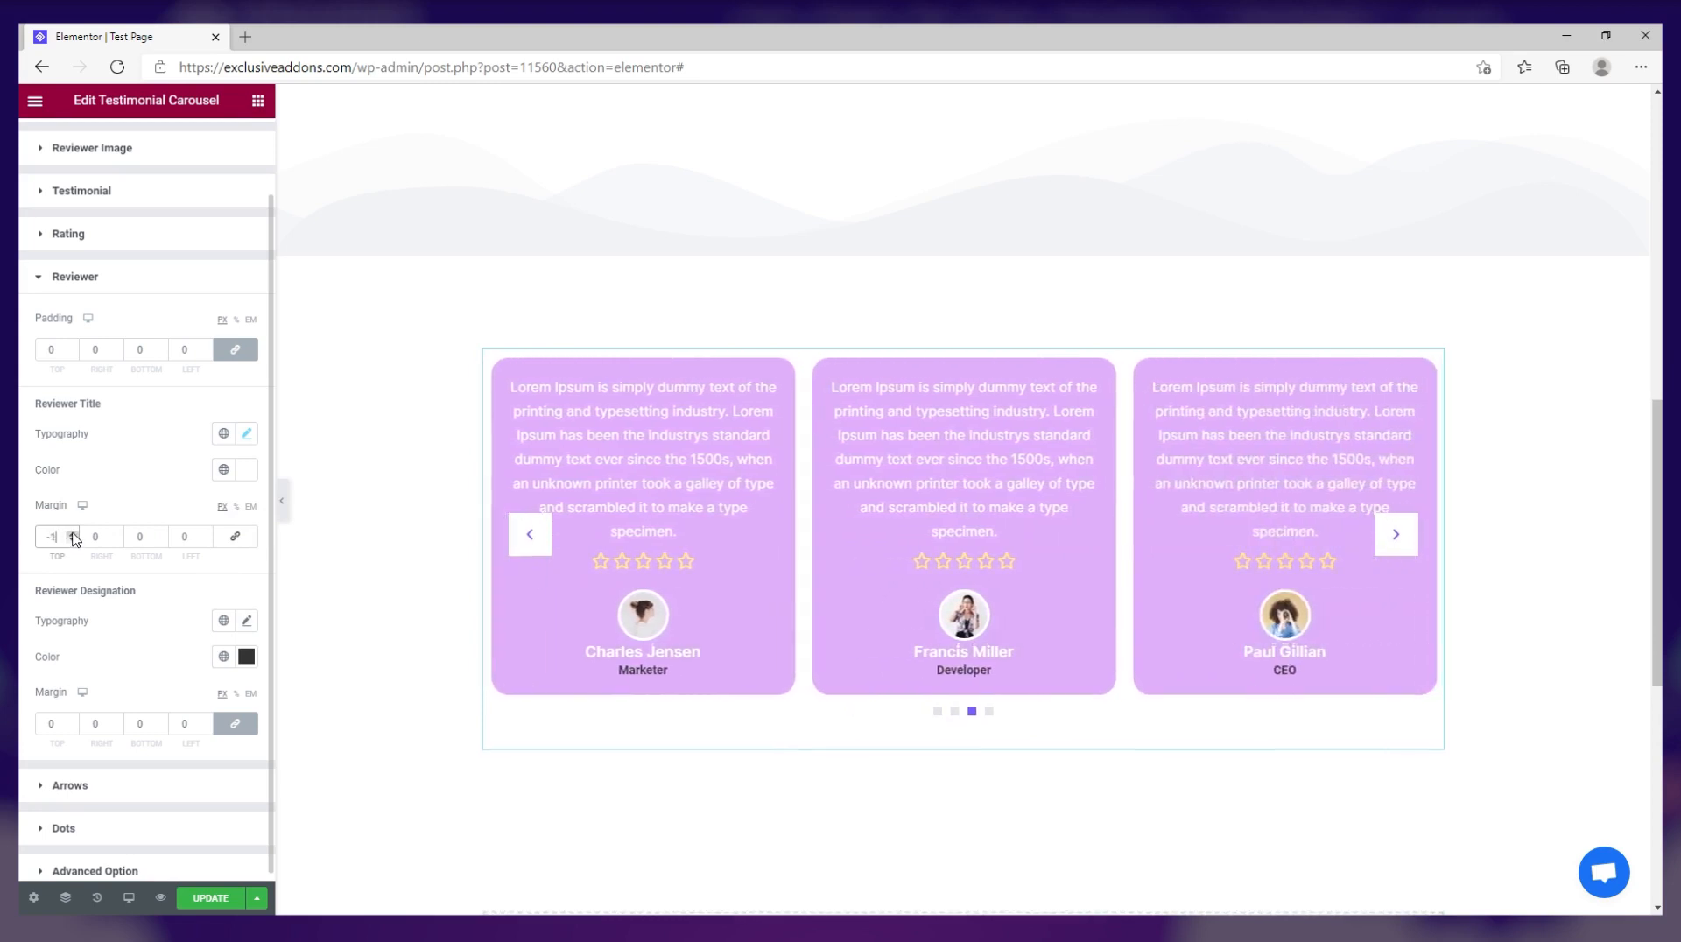
click(72, 540)
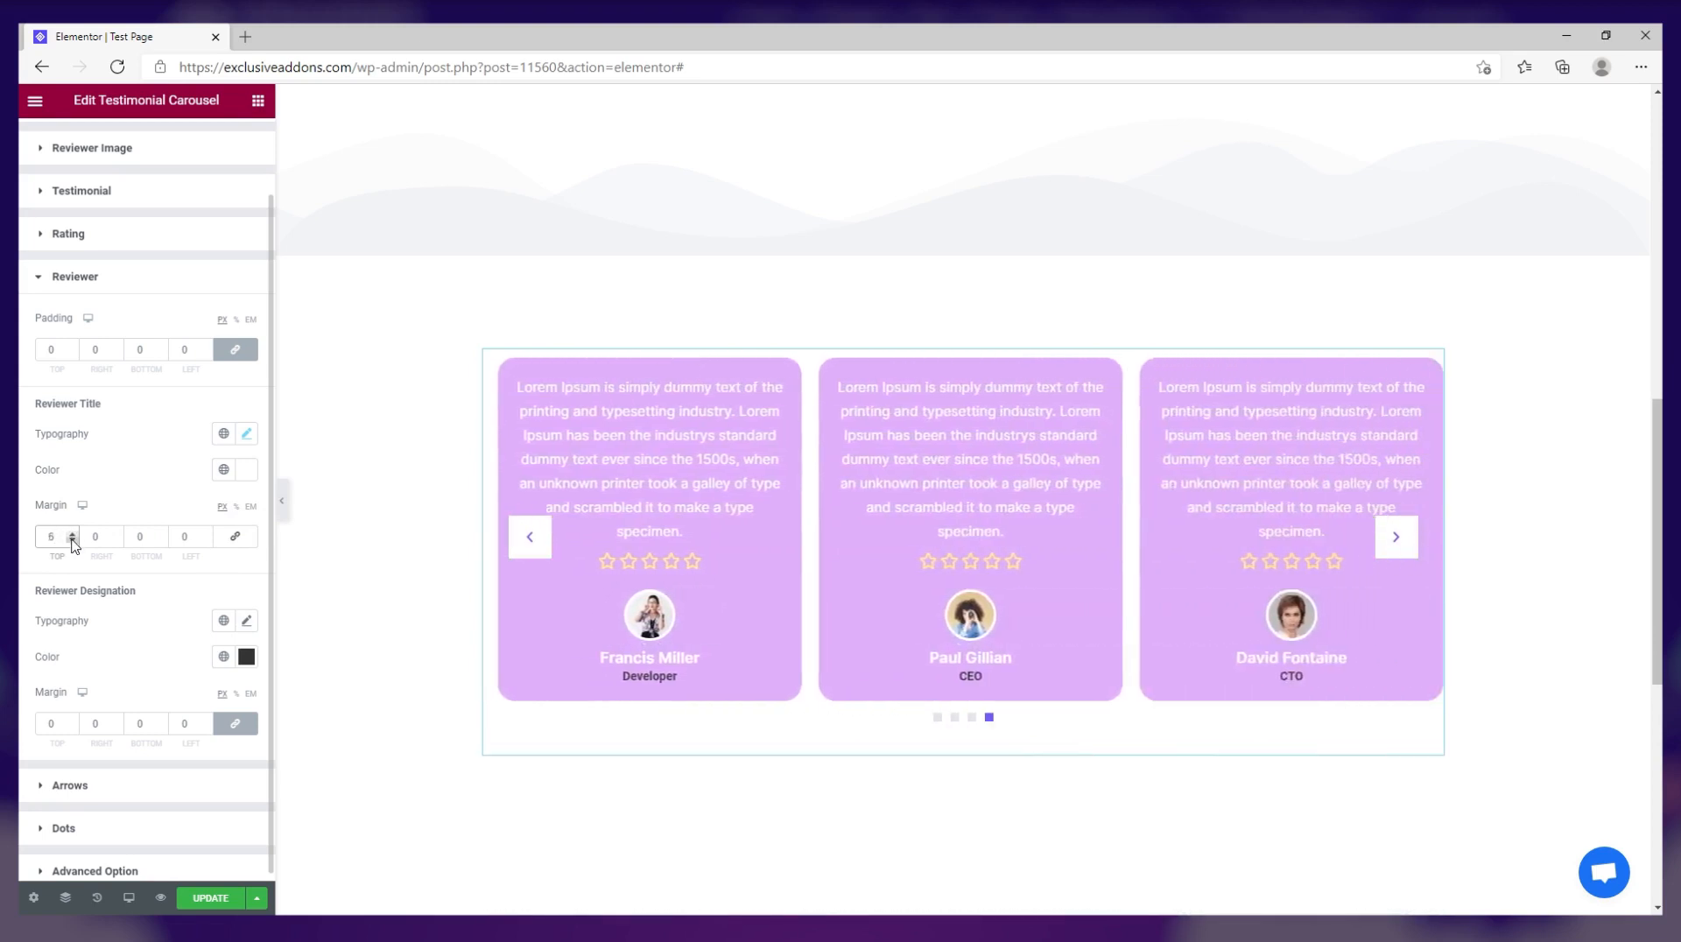
click(160, 535)
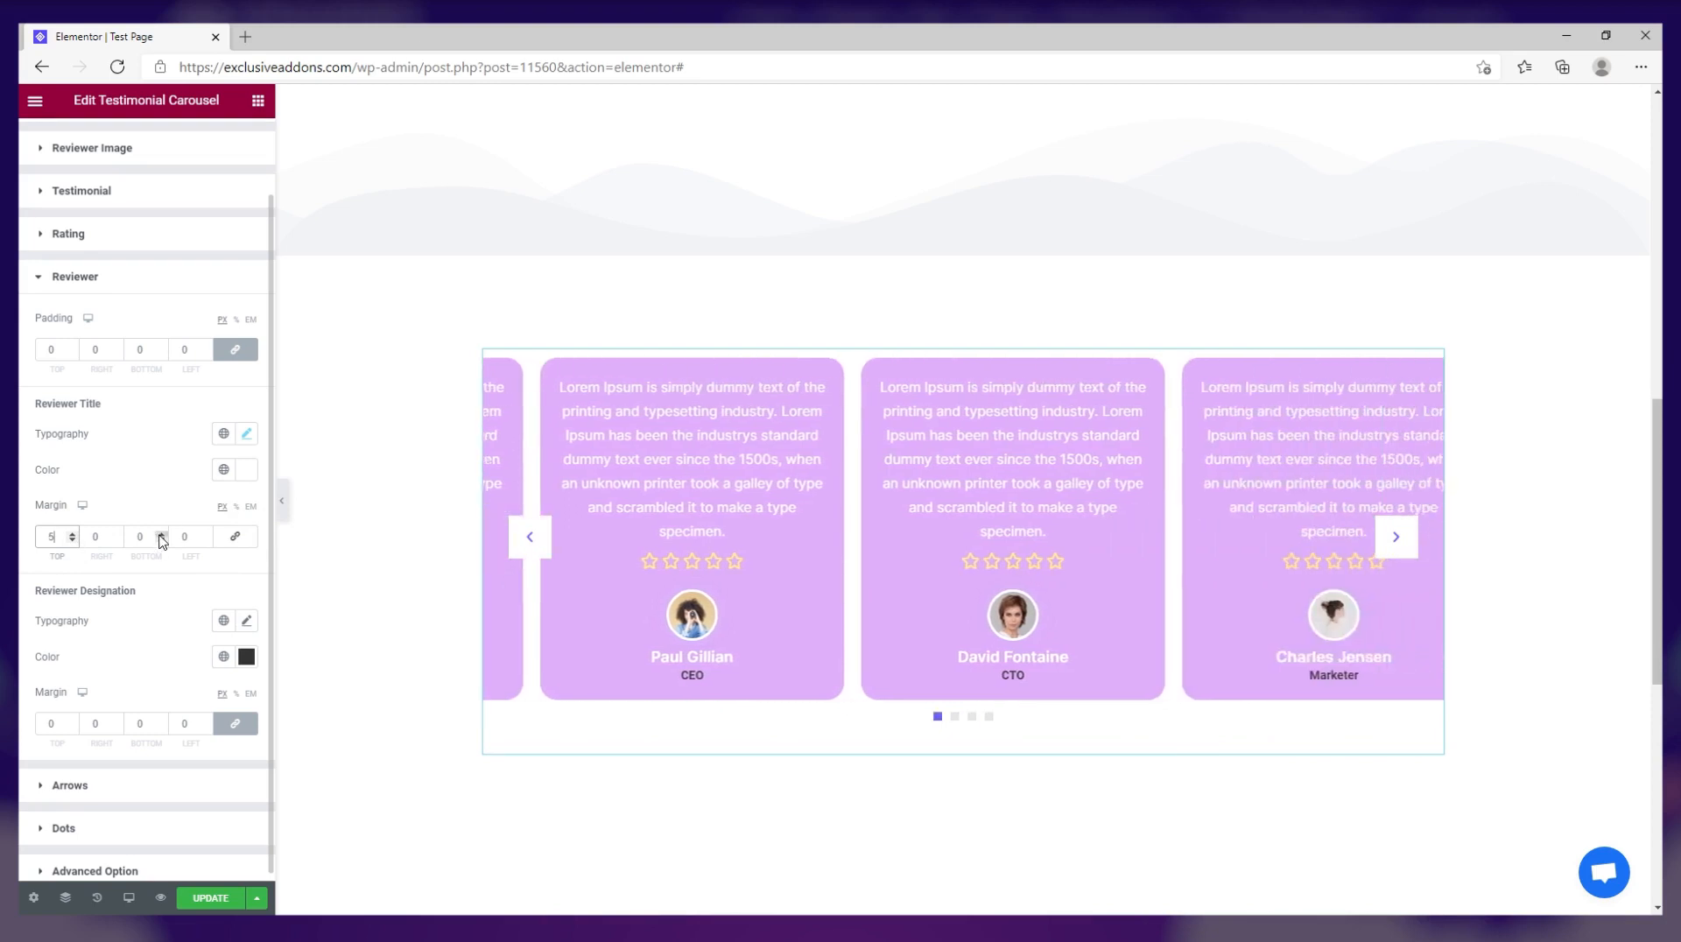
click(161, 535)
Set the reviewer designation's font family to Inter and its font size to 12.
click(247, 622)
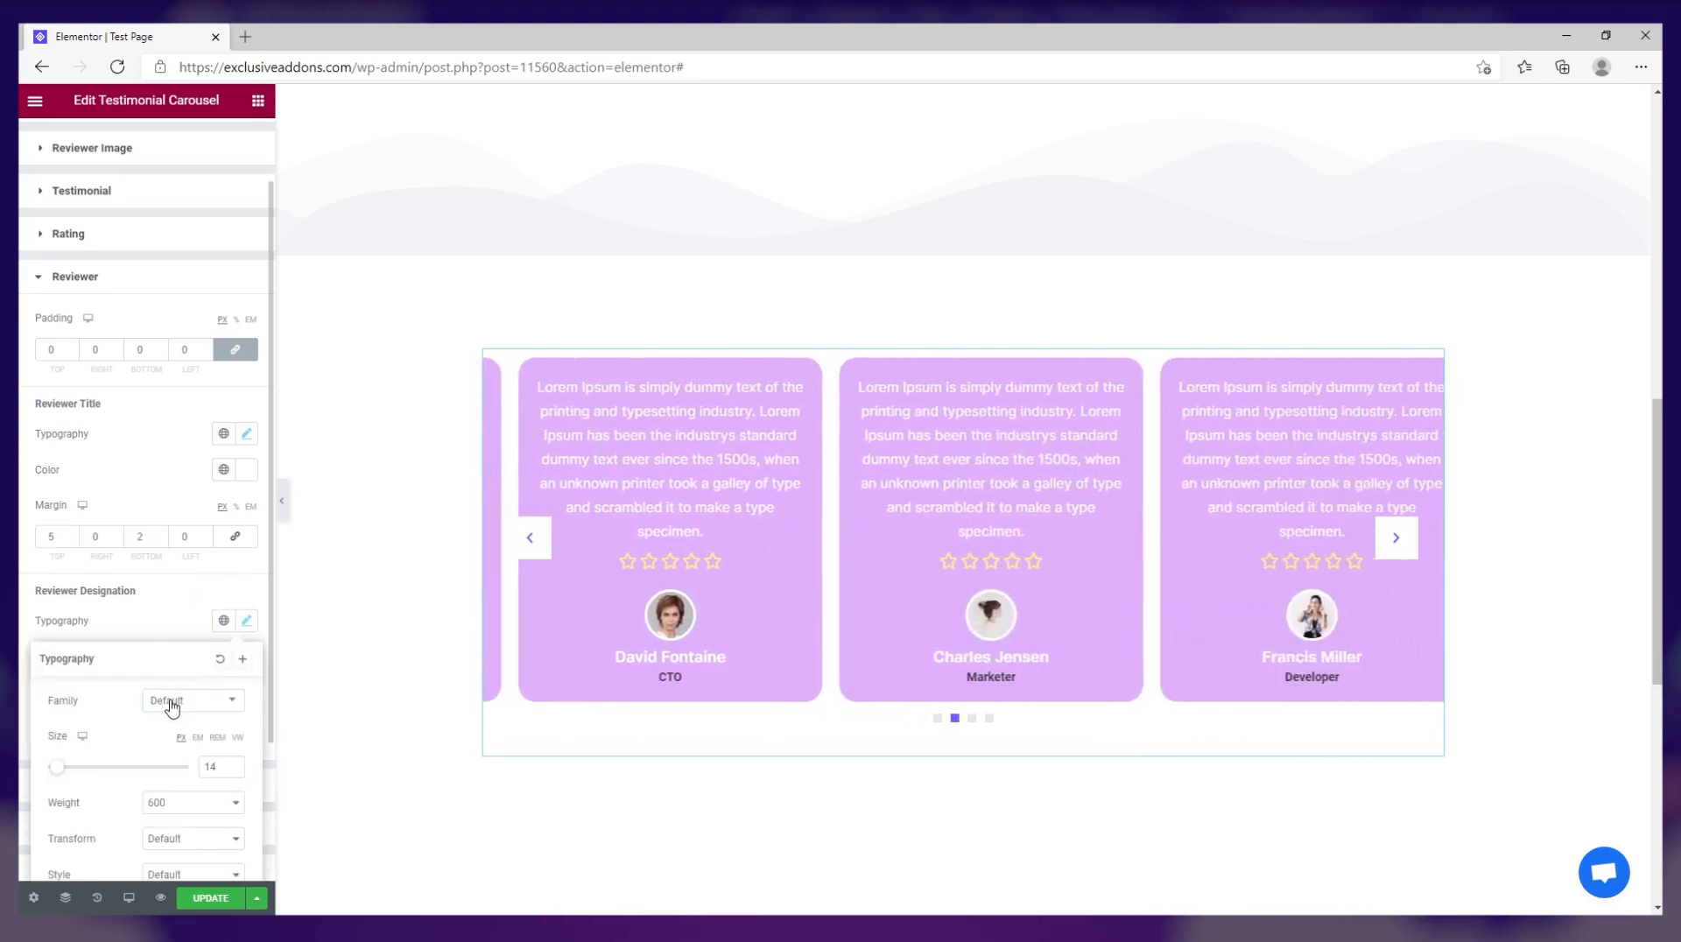
click(173, 701)
text(inter)
key(Return)
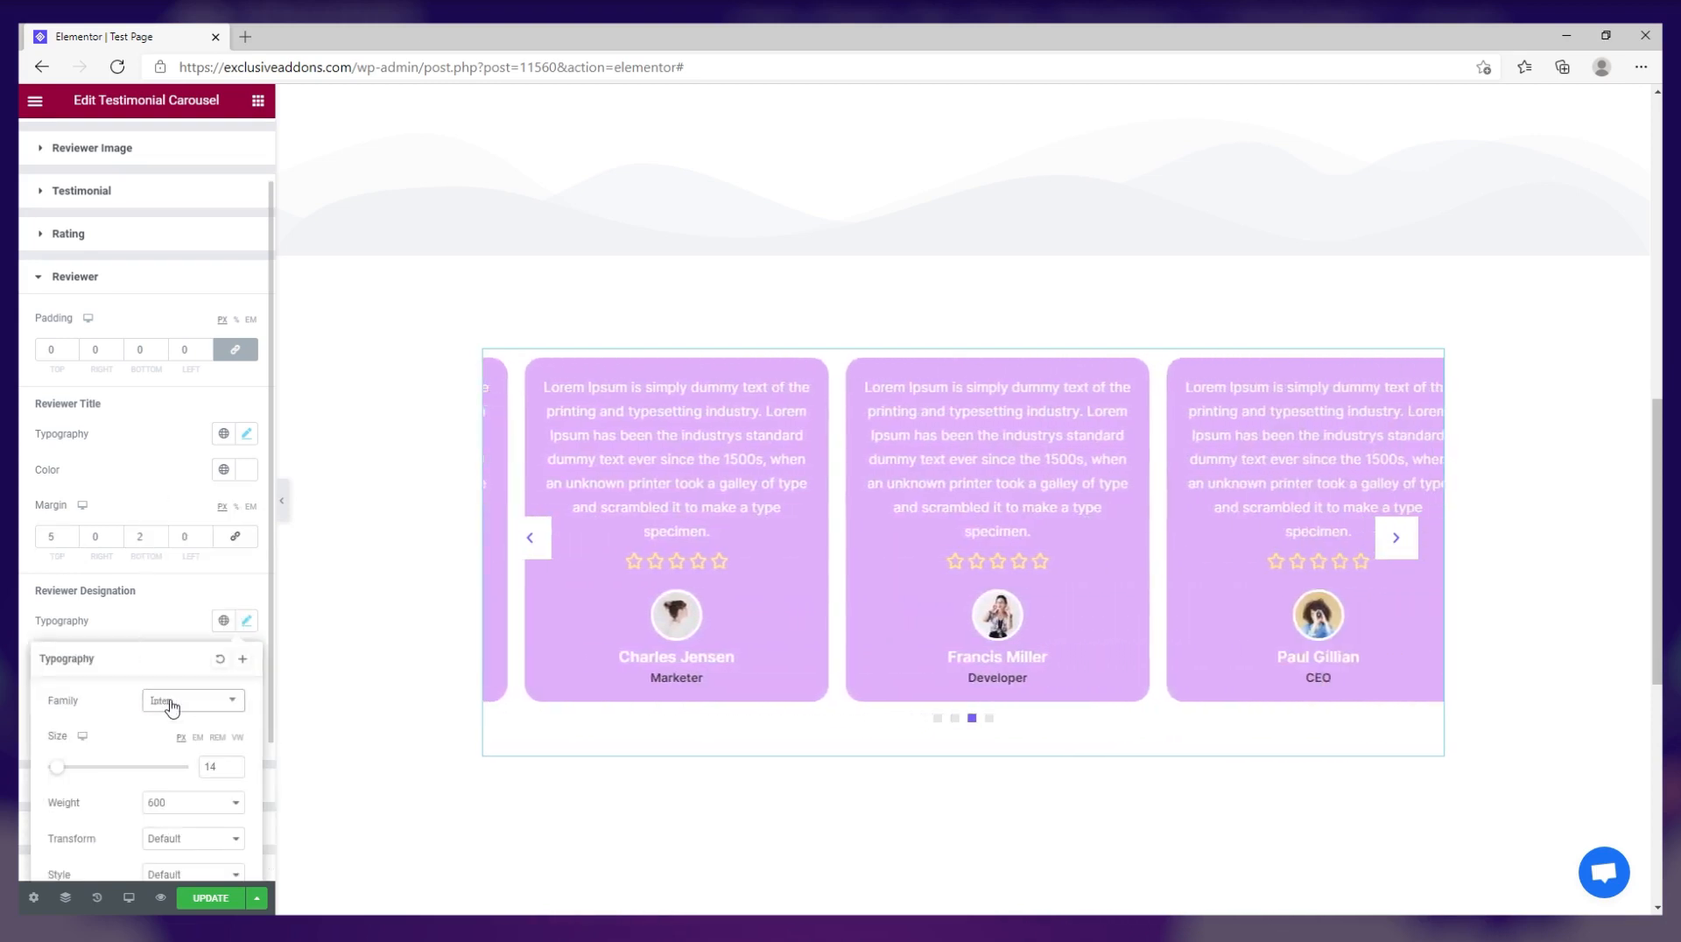
scroll(179, 727, down, 1)
click(235, 687)
click(235, 687)
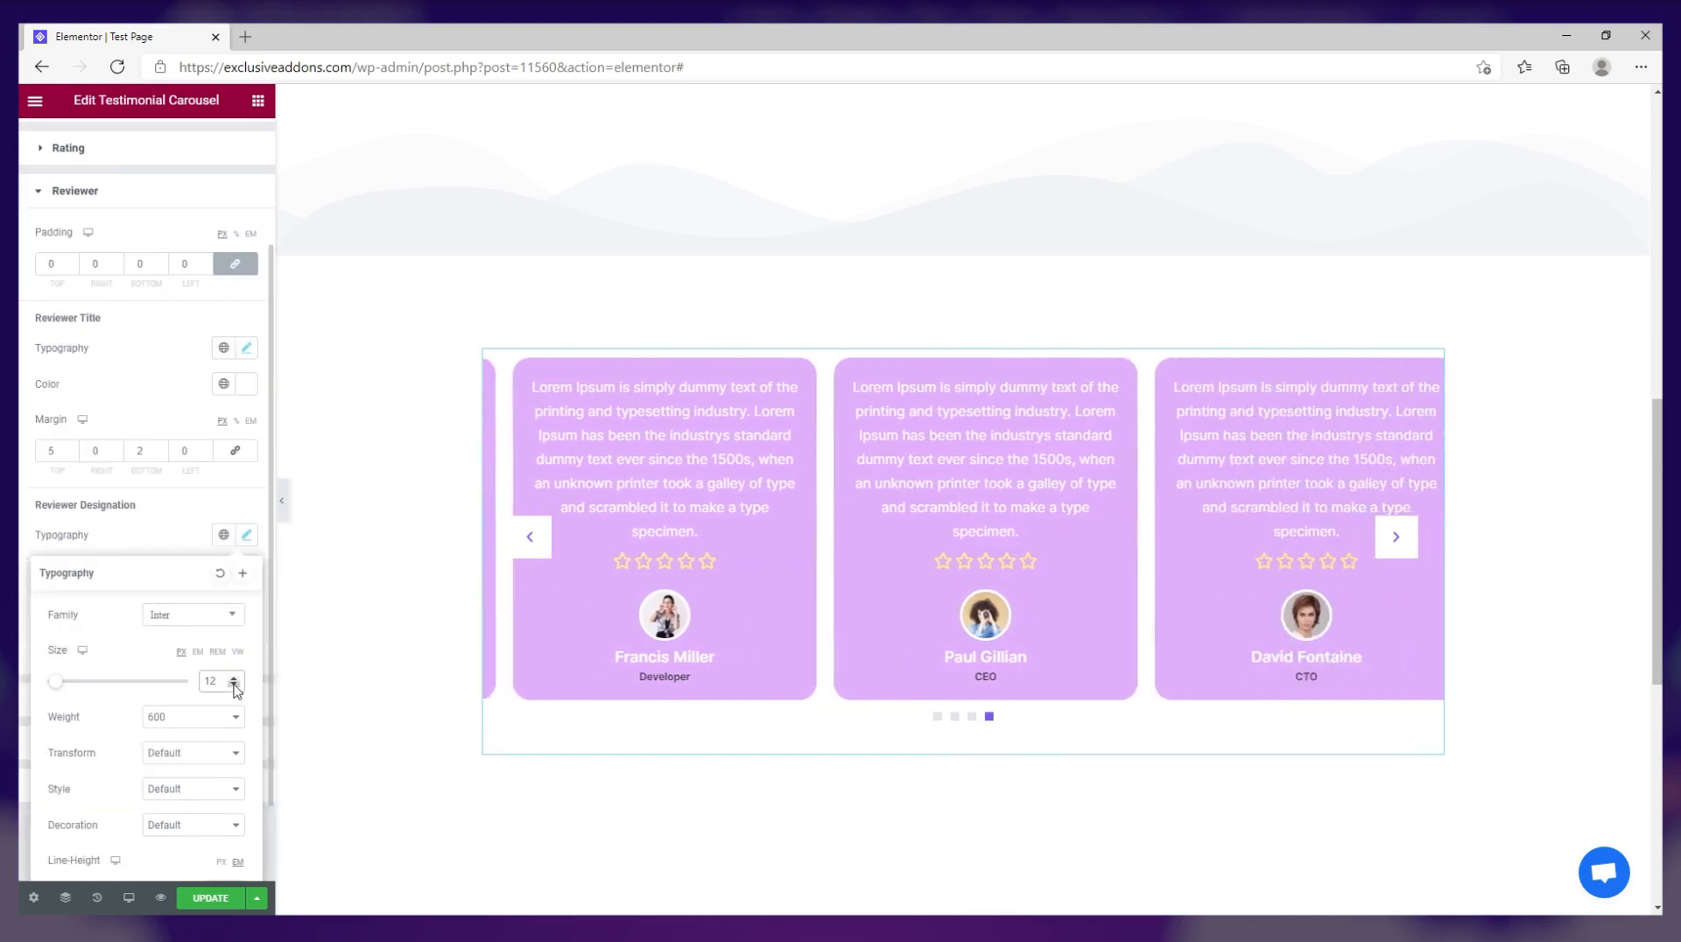
click(235, 686)
click(235, 678)
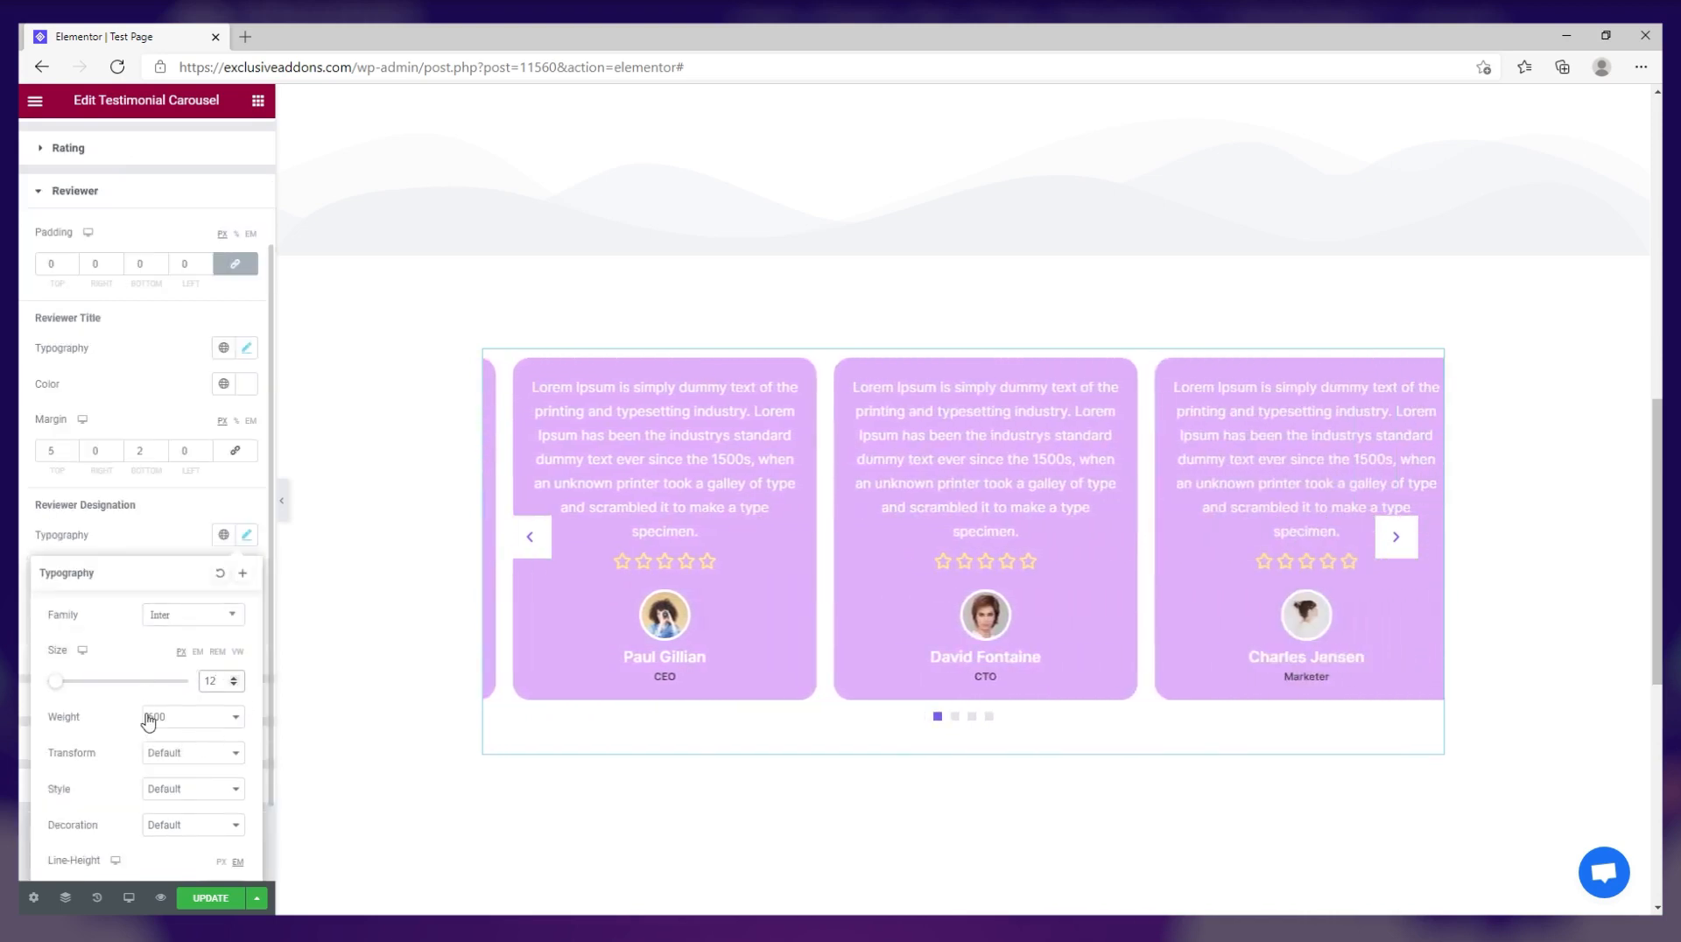
Transform the reviewer designation to uppercase with a letter spacing of 1.2.
scroll(157, 709, down, 1)
click(193, 654)
click(189, 689)
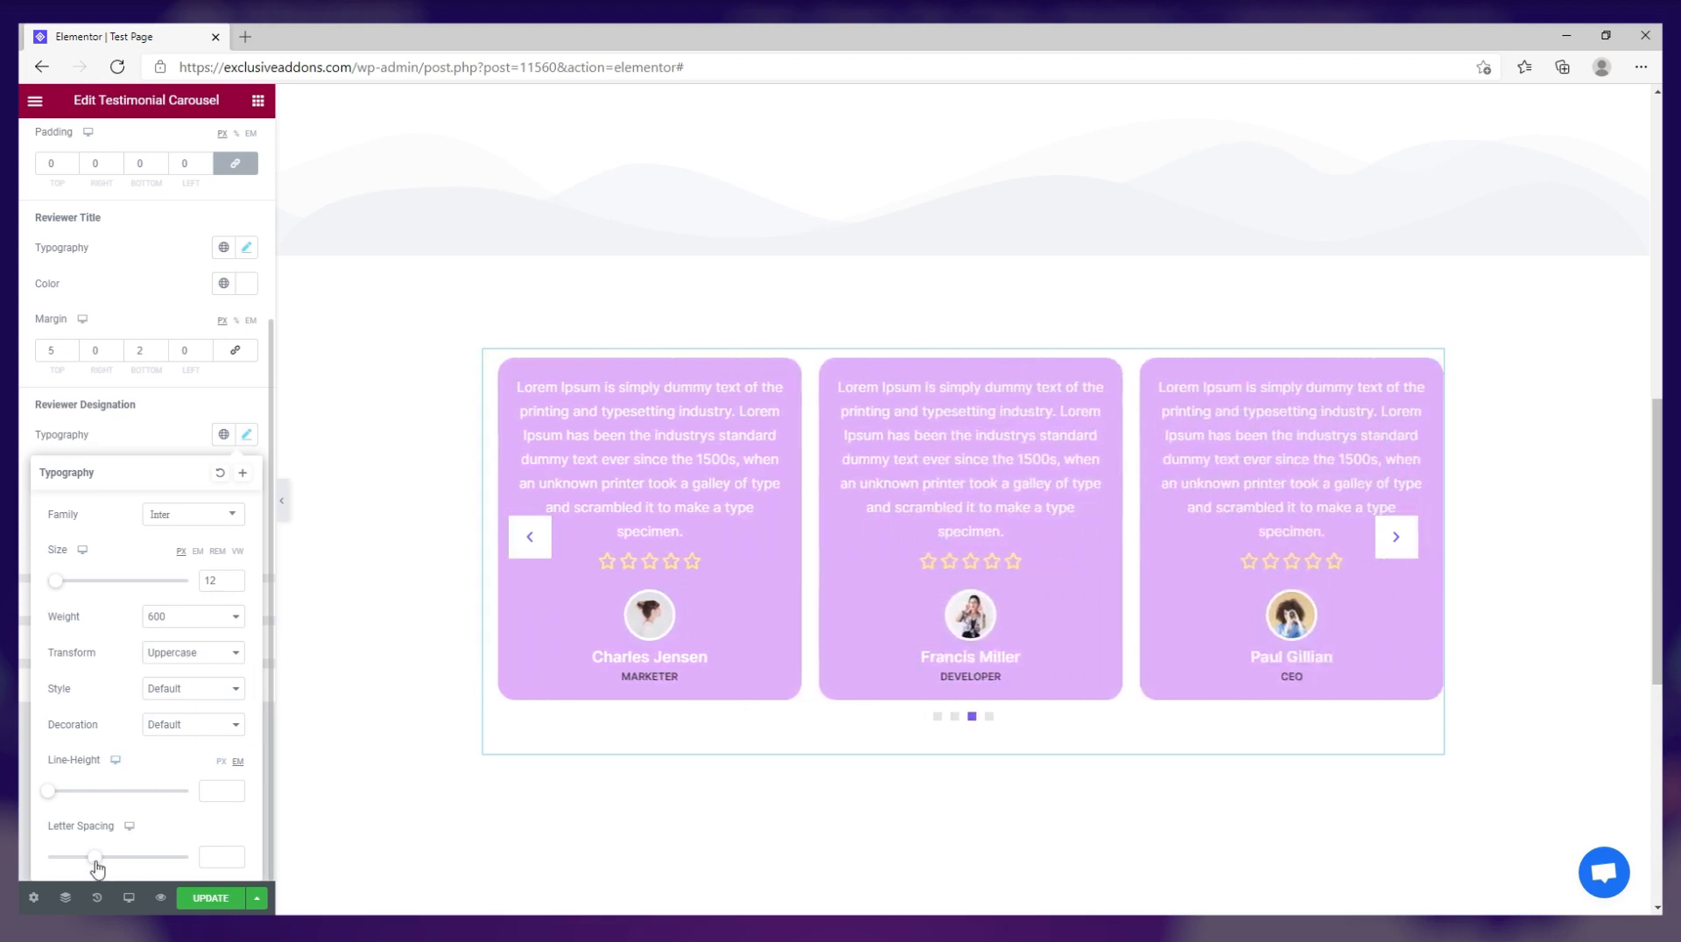
drag(95, 858, 104, 859)
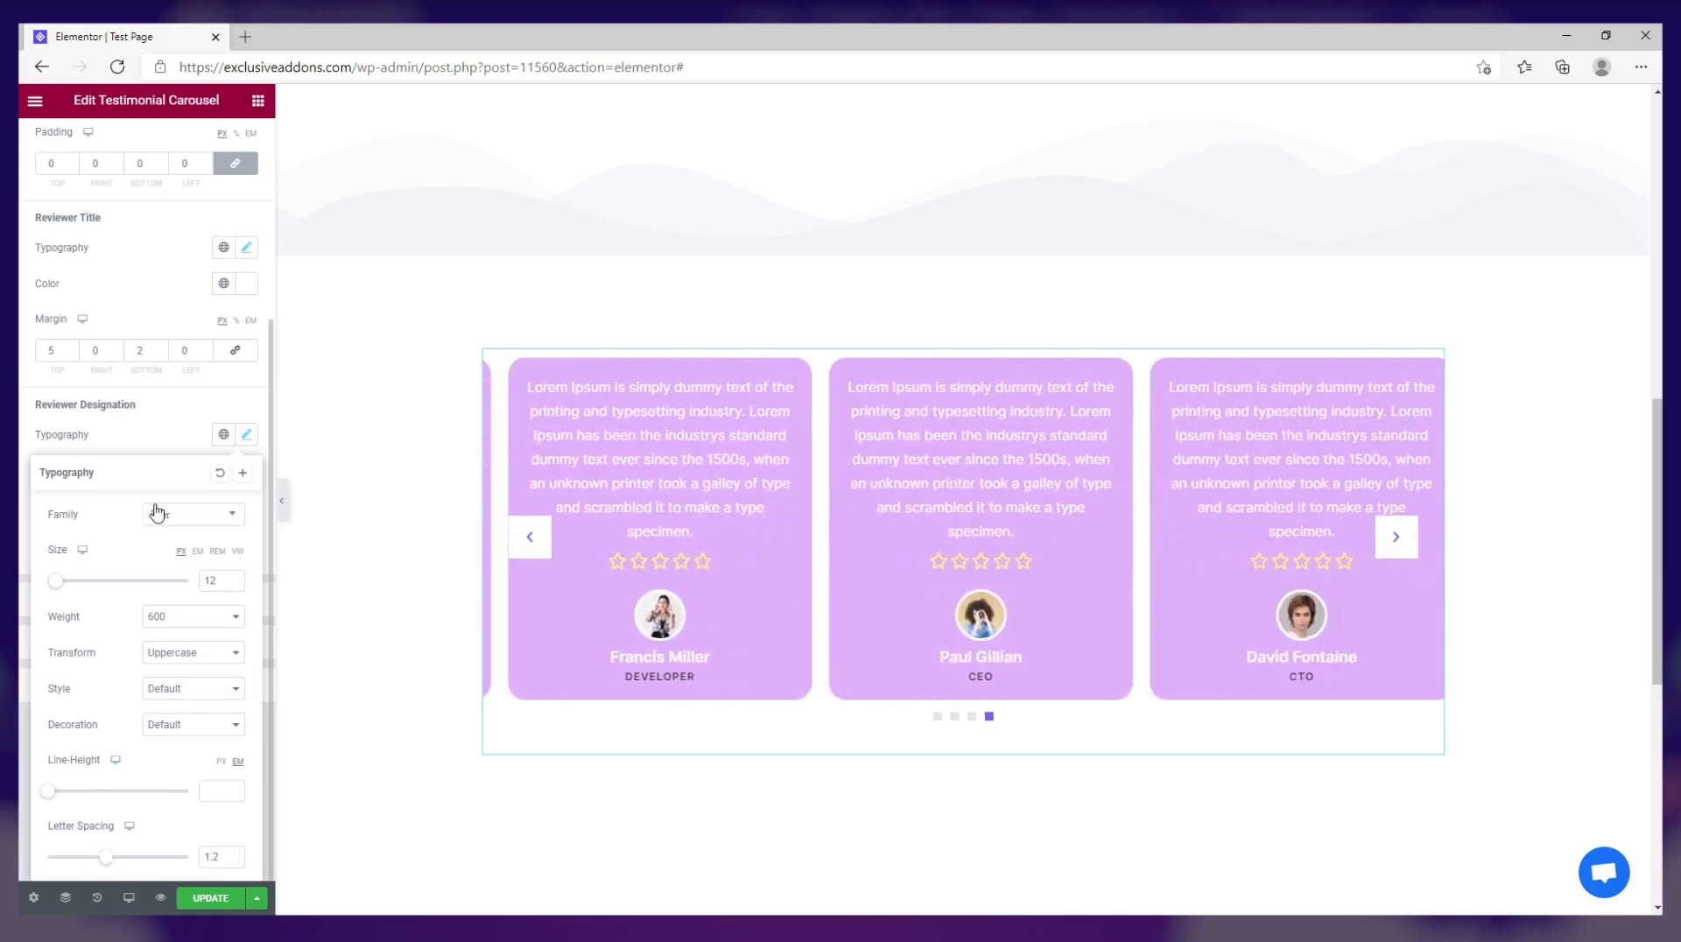
click(173, 432)
Set the reviewer designation's text color to a light grey.
click(251, 477)
drag(98, 595, 39, 431)
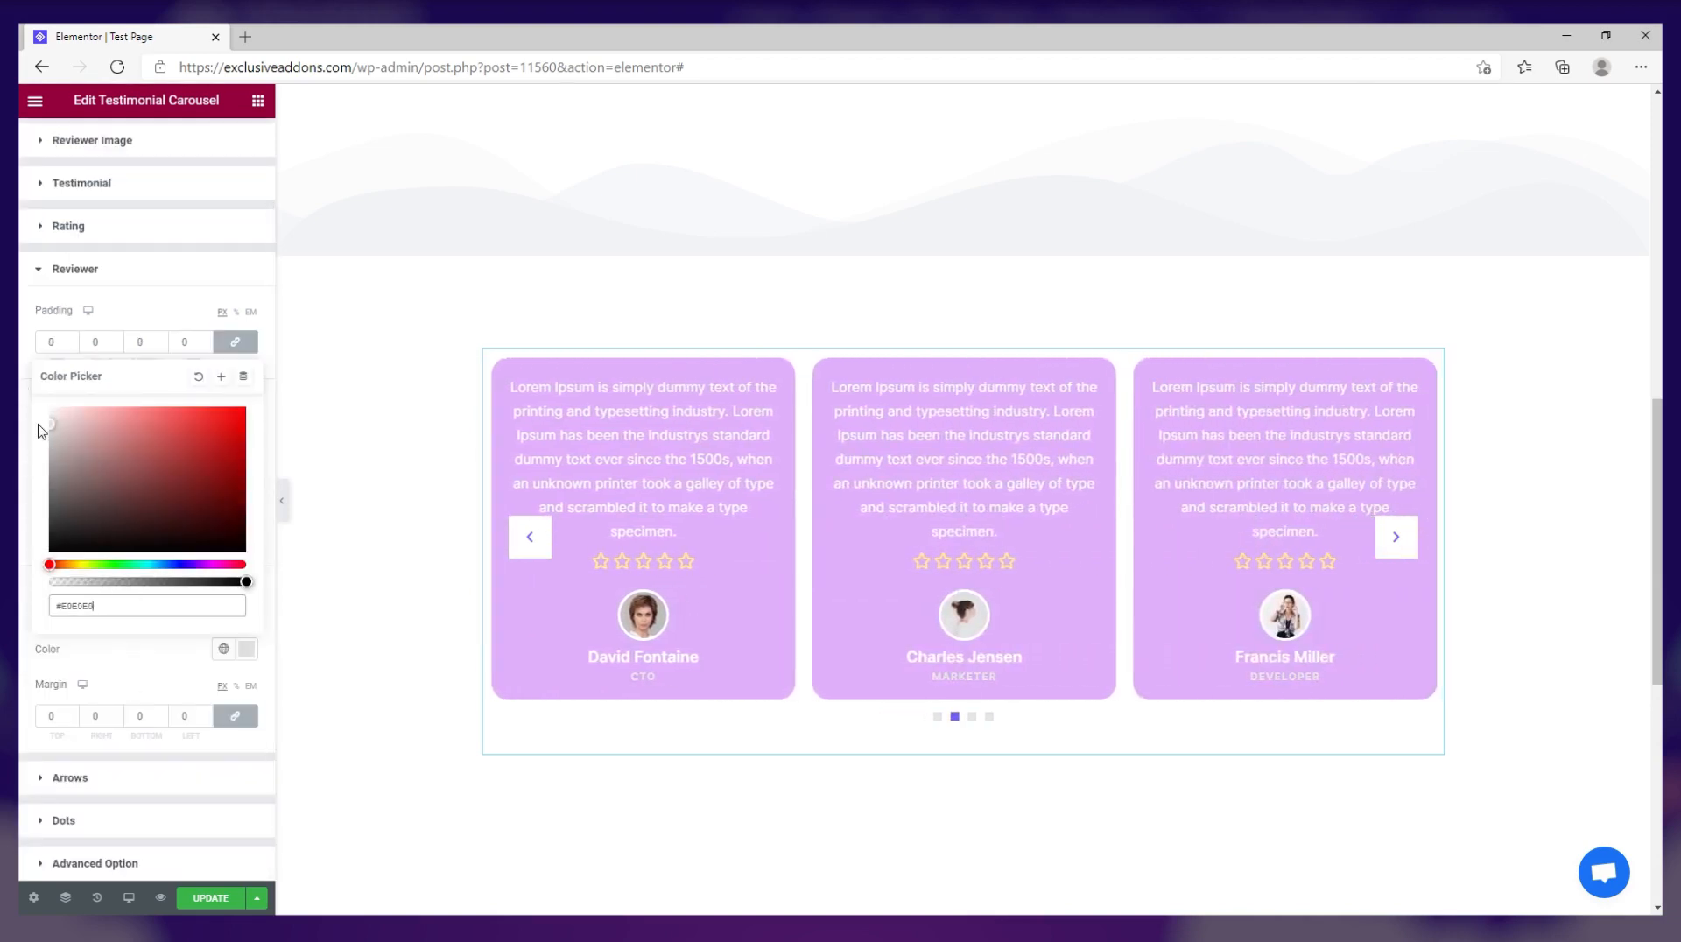
click(143, 665)
Set the carousel arrows' box size to 50 and their icon size to 20.
click(134, 784)
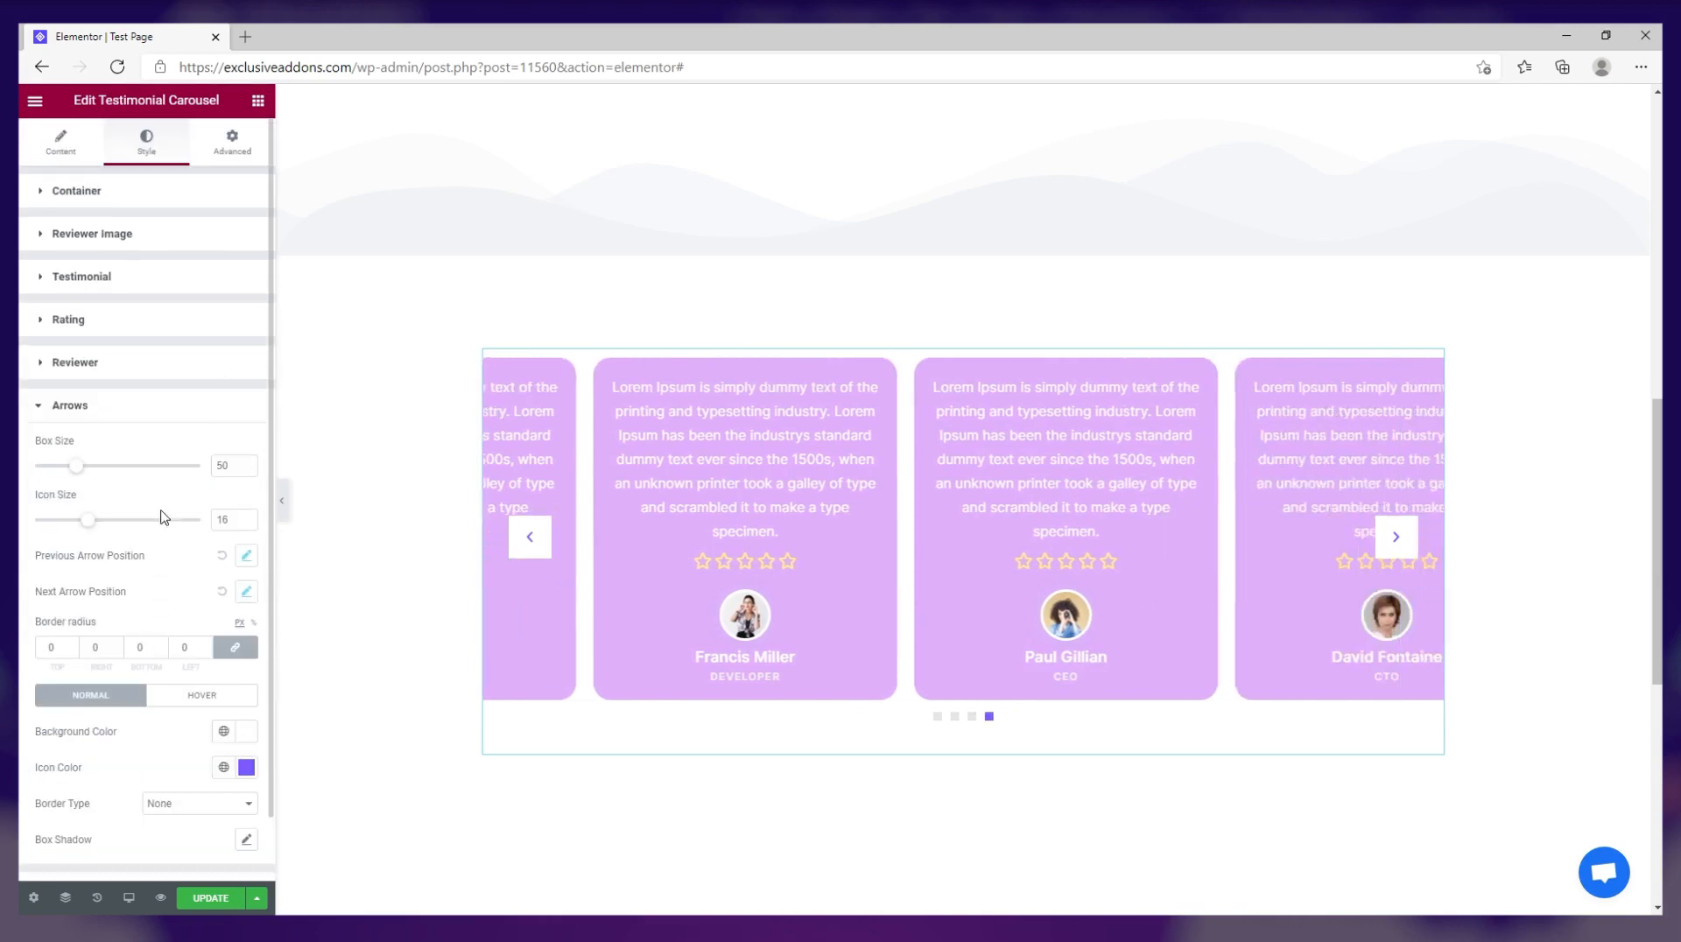
drag(62, 473, 74, 474)
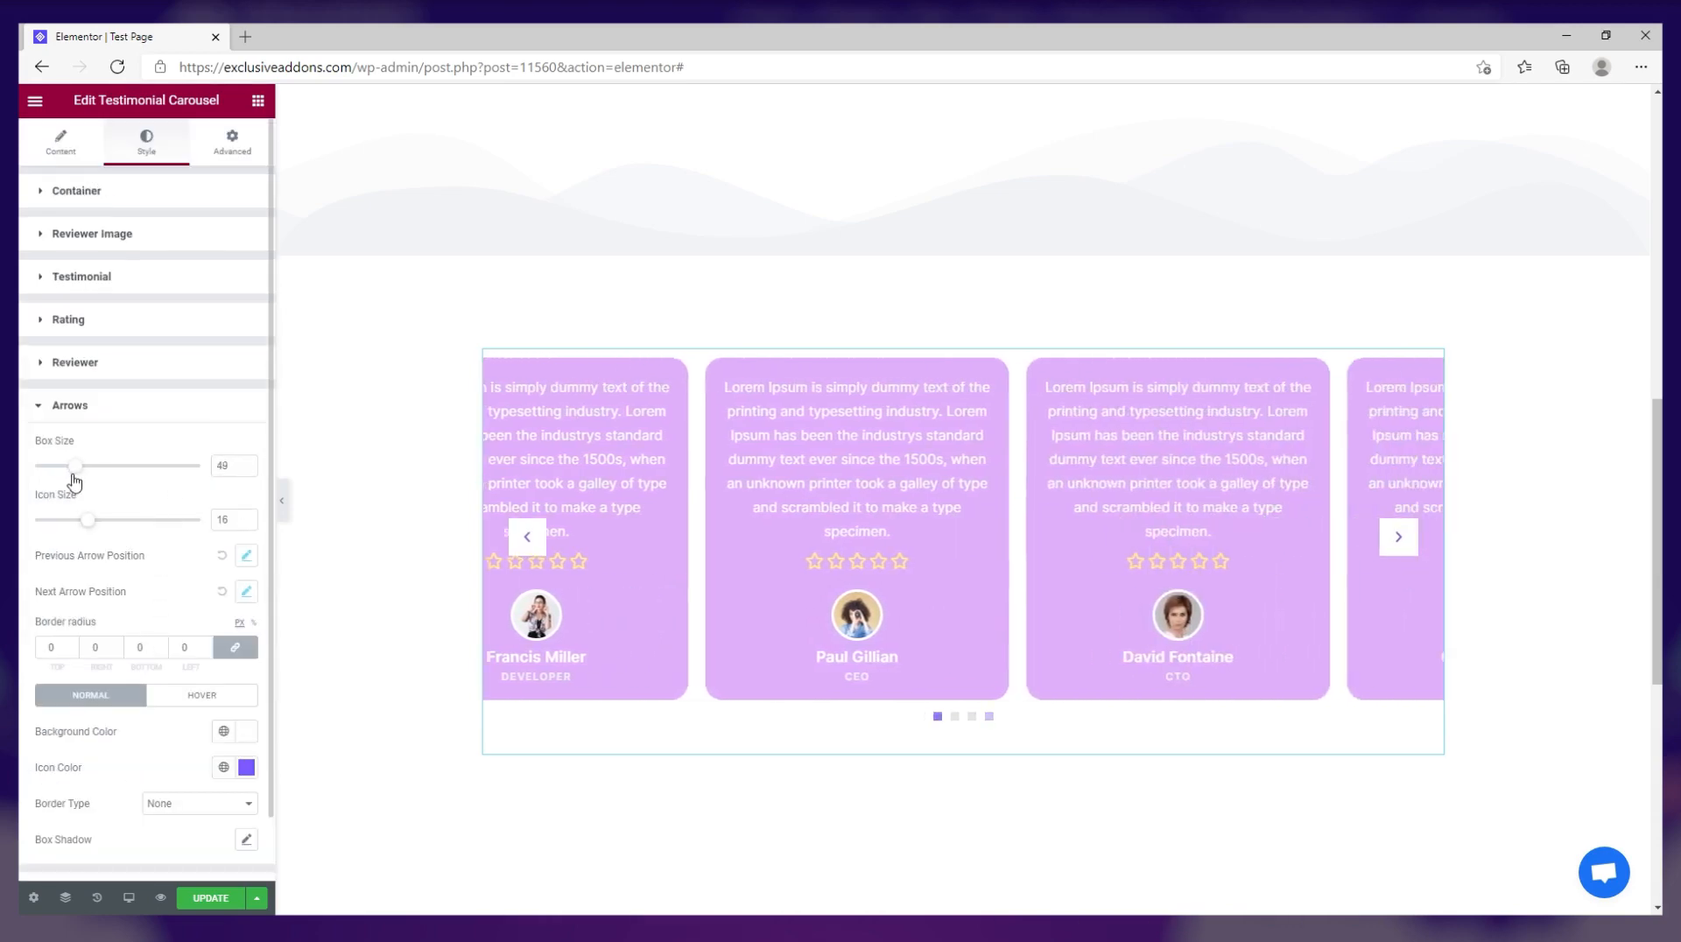
click(247, 462)
drag(91, 531, 106, 532)
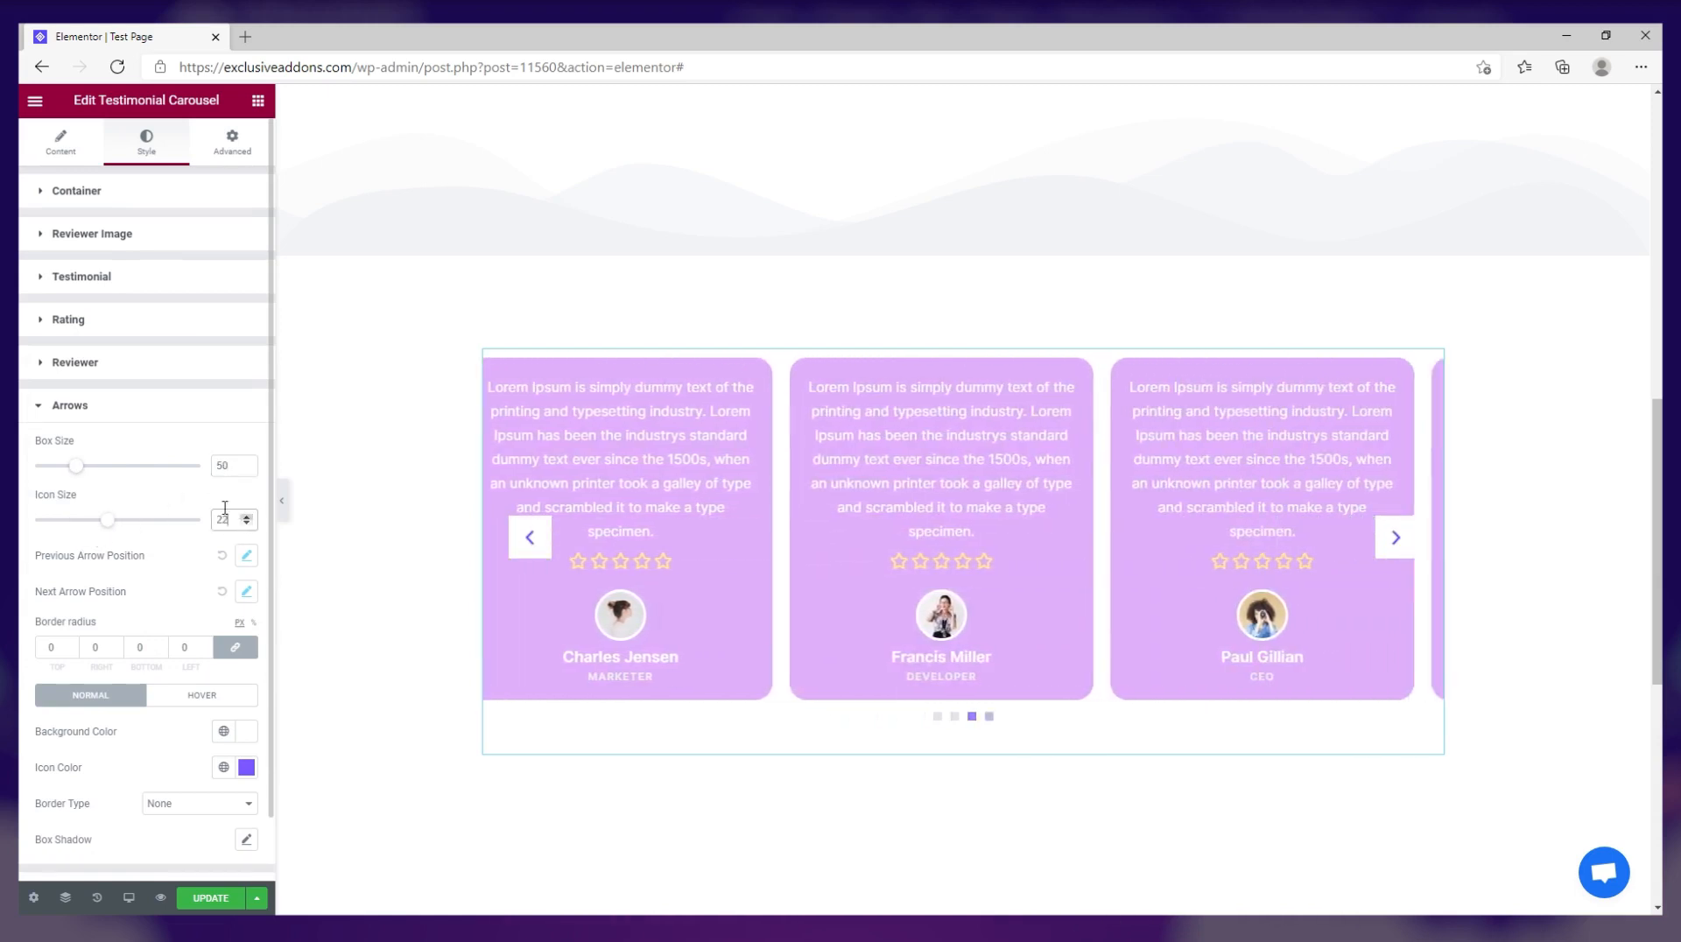
Move the previous arrow over the left edge of the first testimonial card using a negative X offset and a Y offset of 50.
click(246, 556)
scroll(193, 561, down, 1)
drag(124, 561, 202, 608)
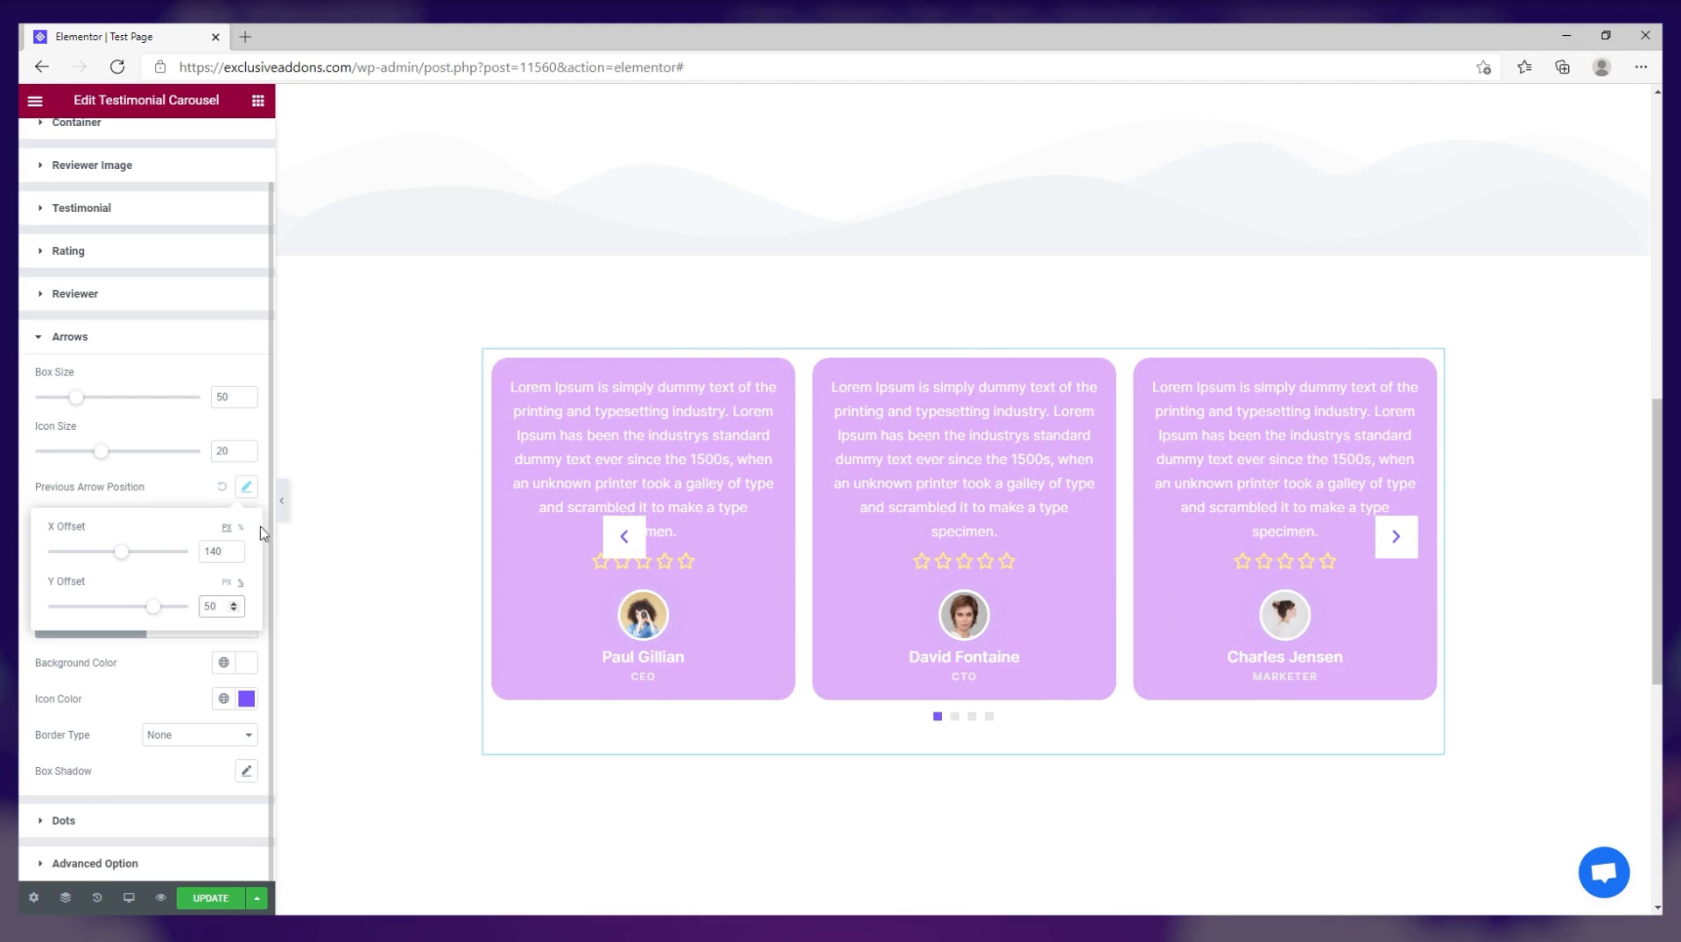
drag(232, 552, 190, 561)
text(-4)
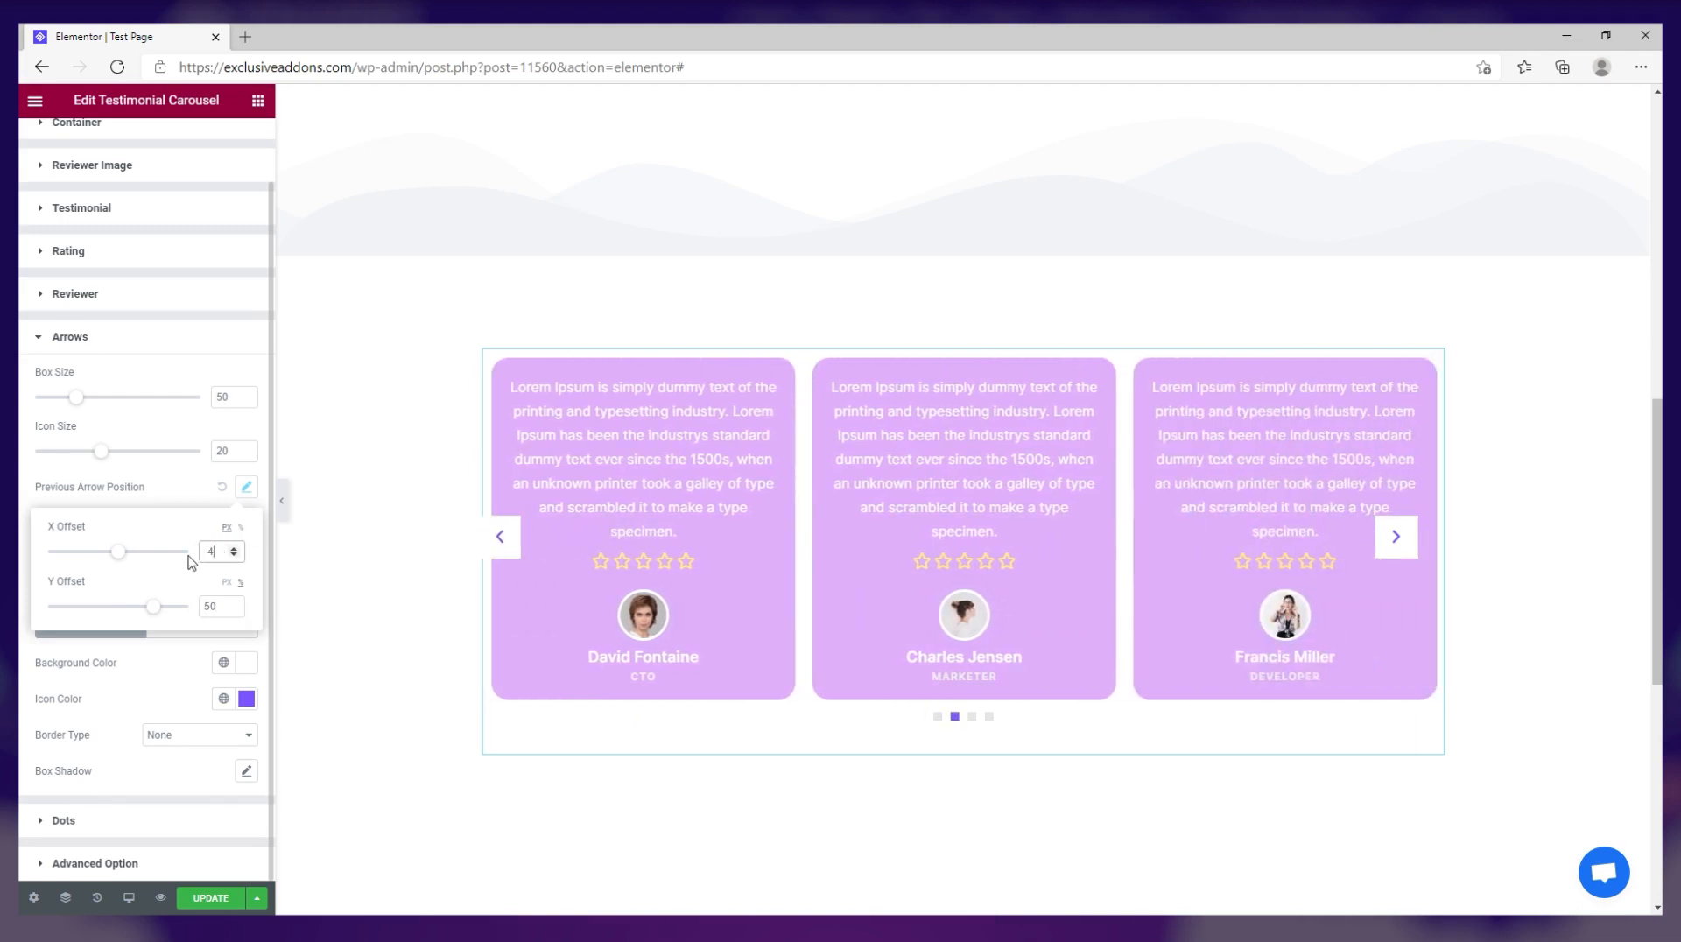
text(0)
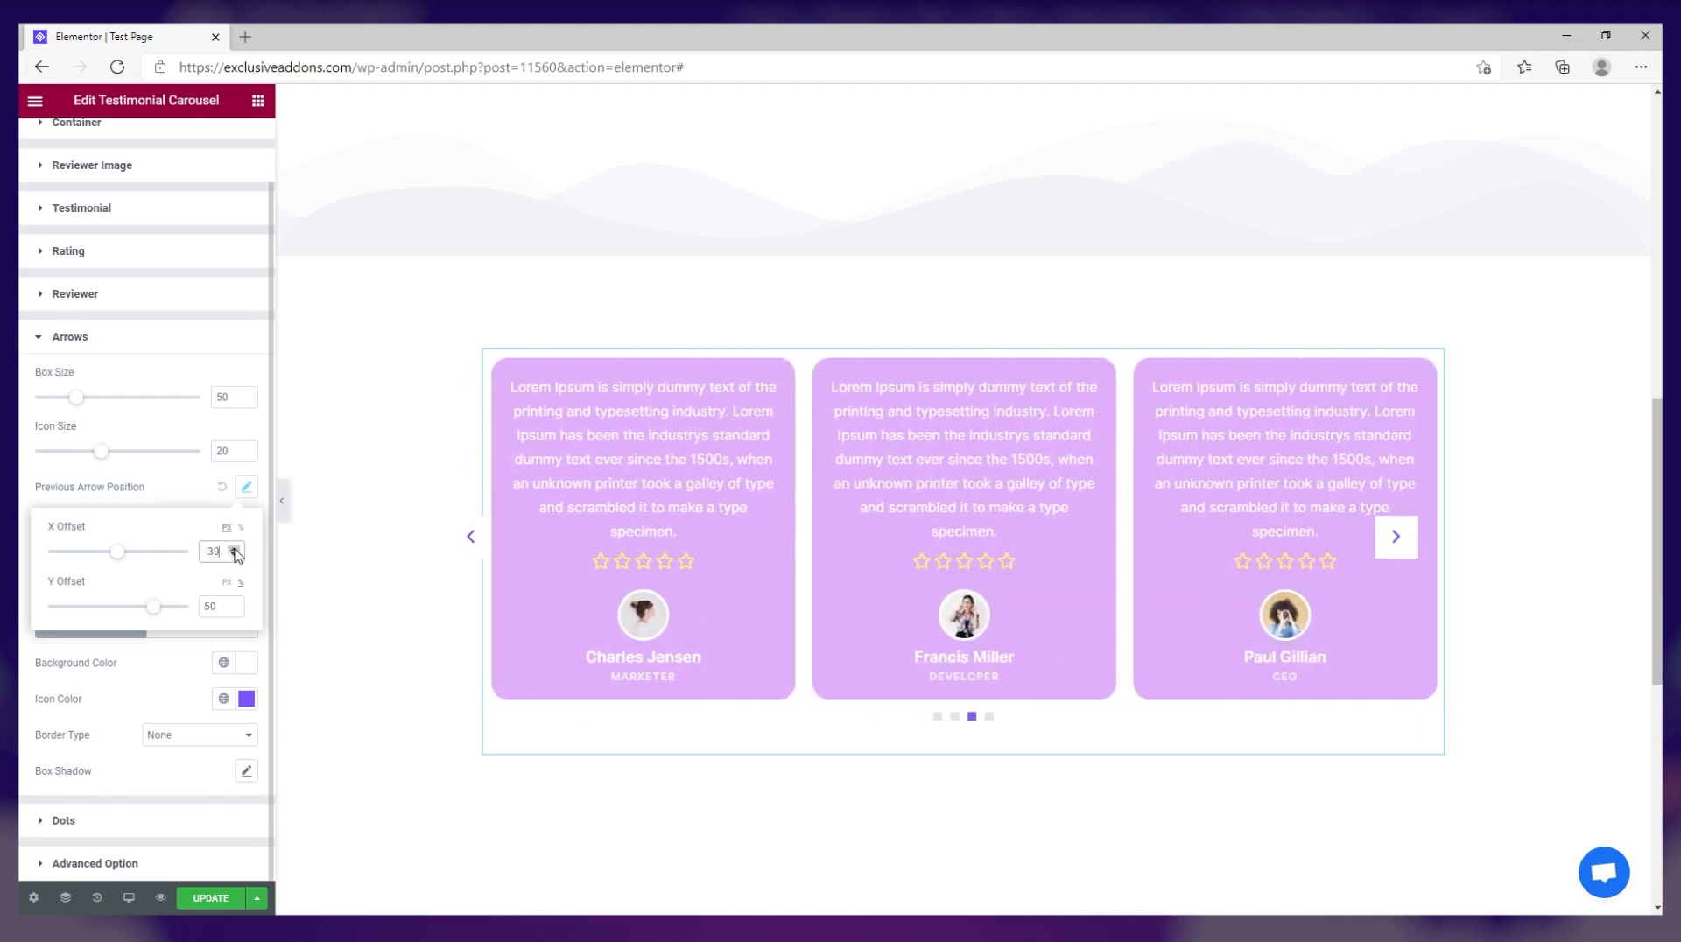
click(235, 550)
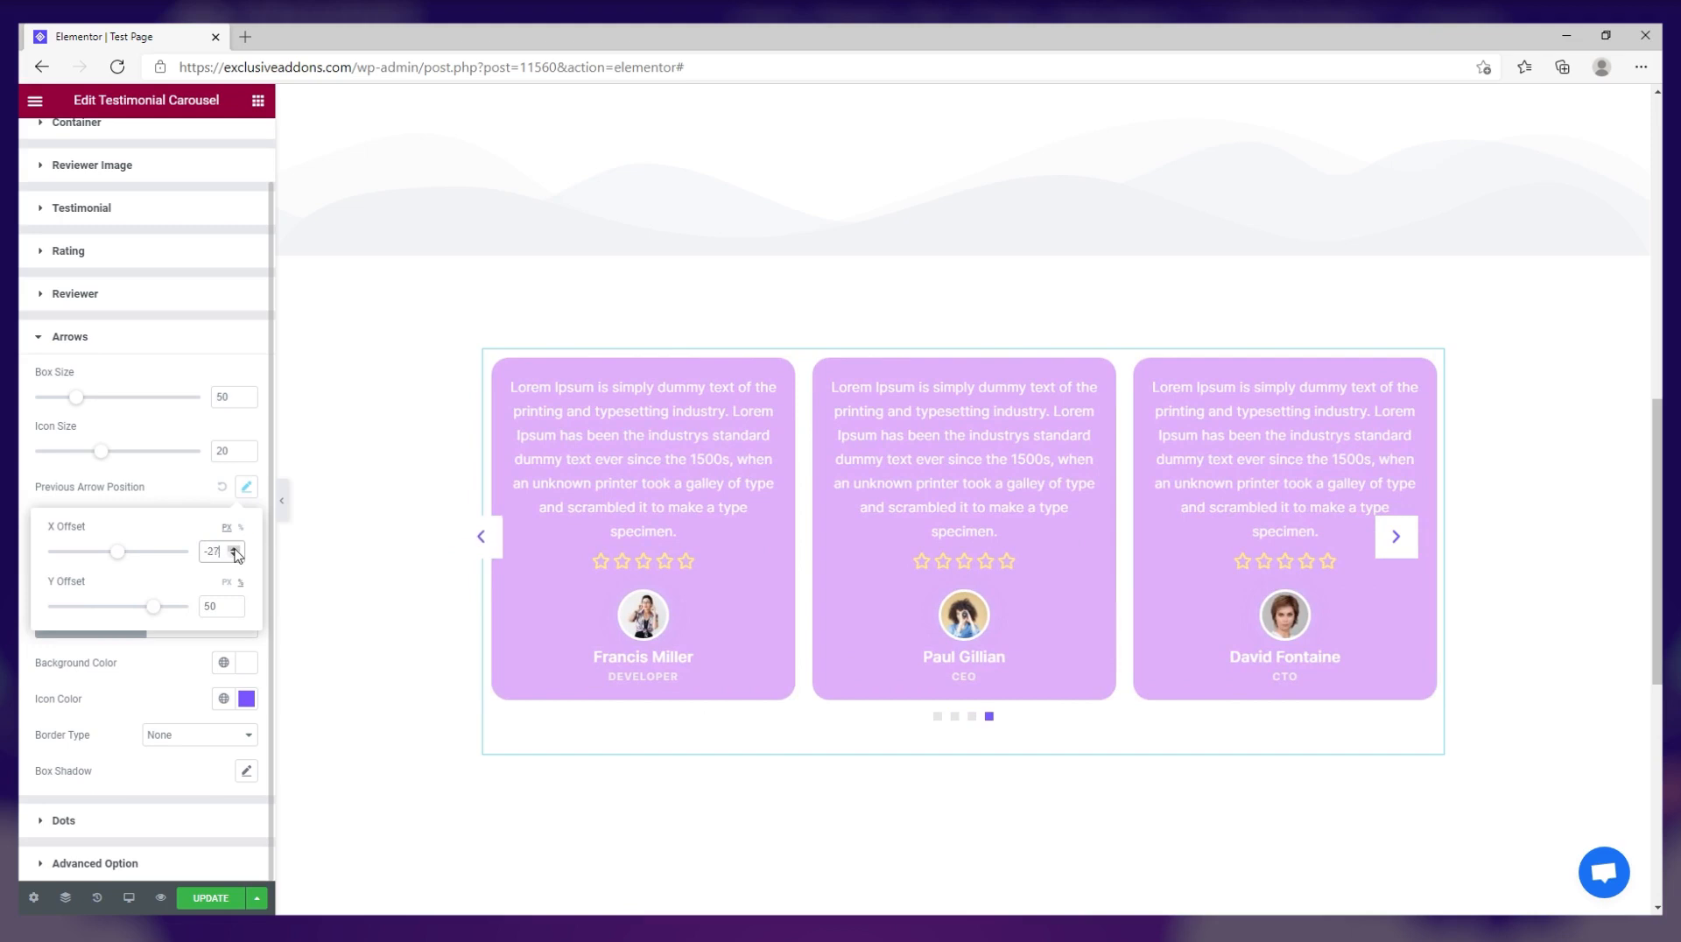
click(234, 550)
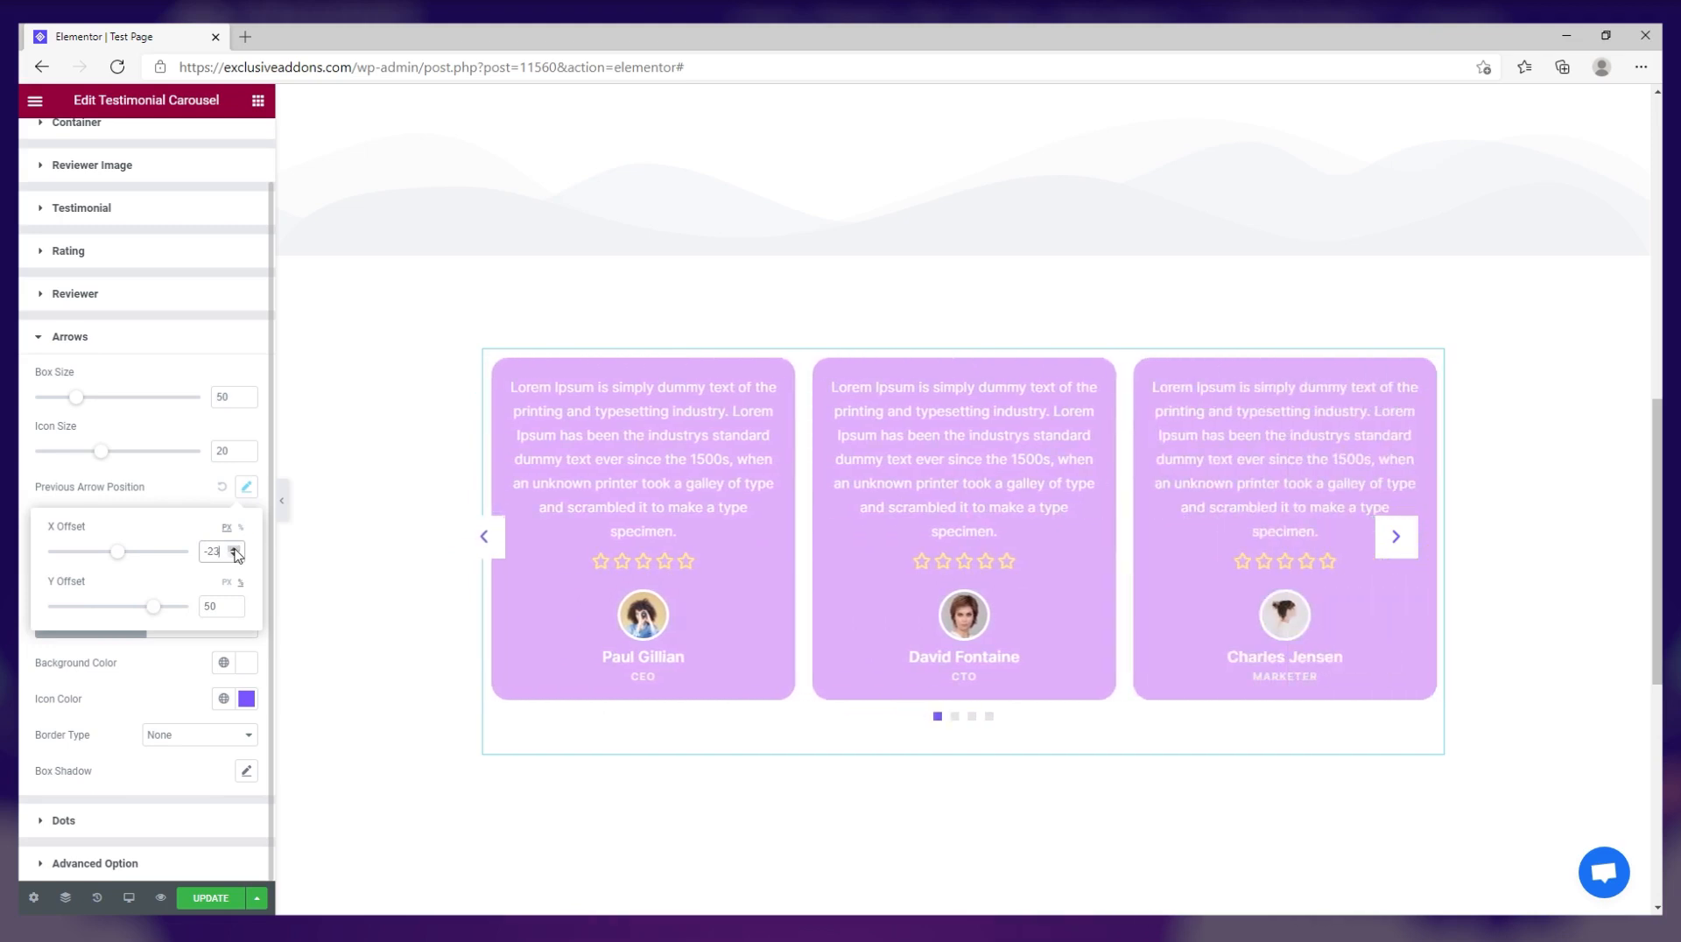
click(235, 550)
click(173, 498)
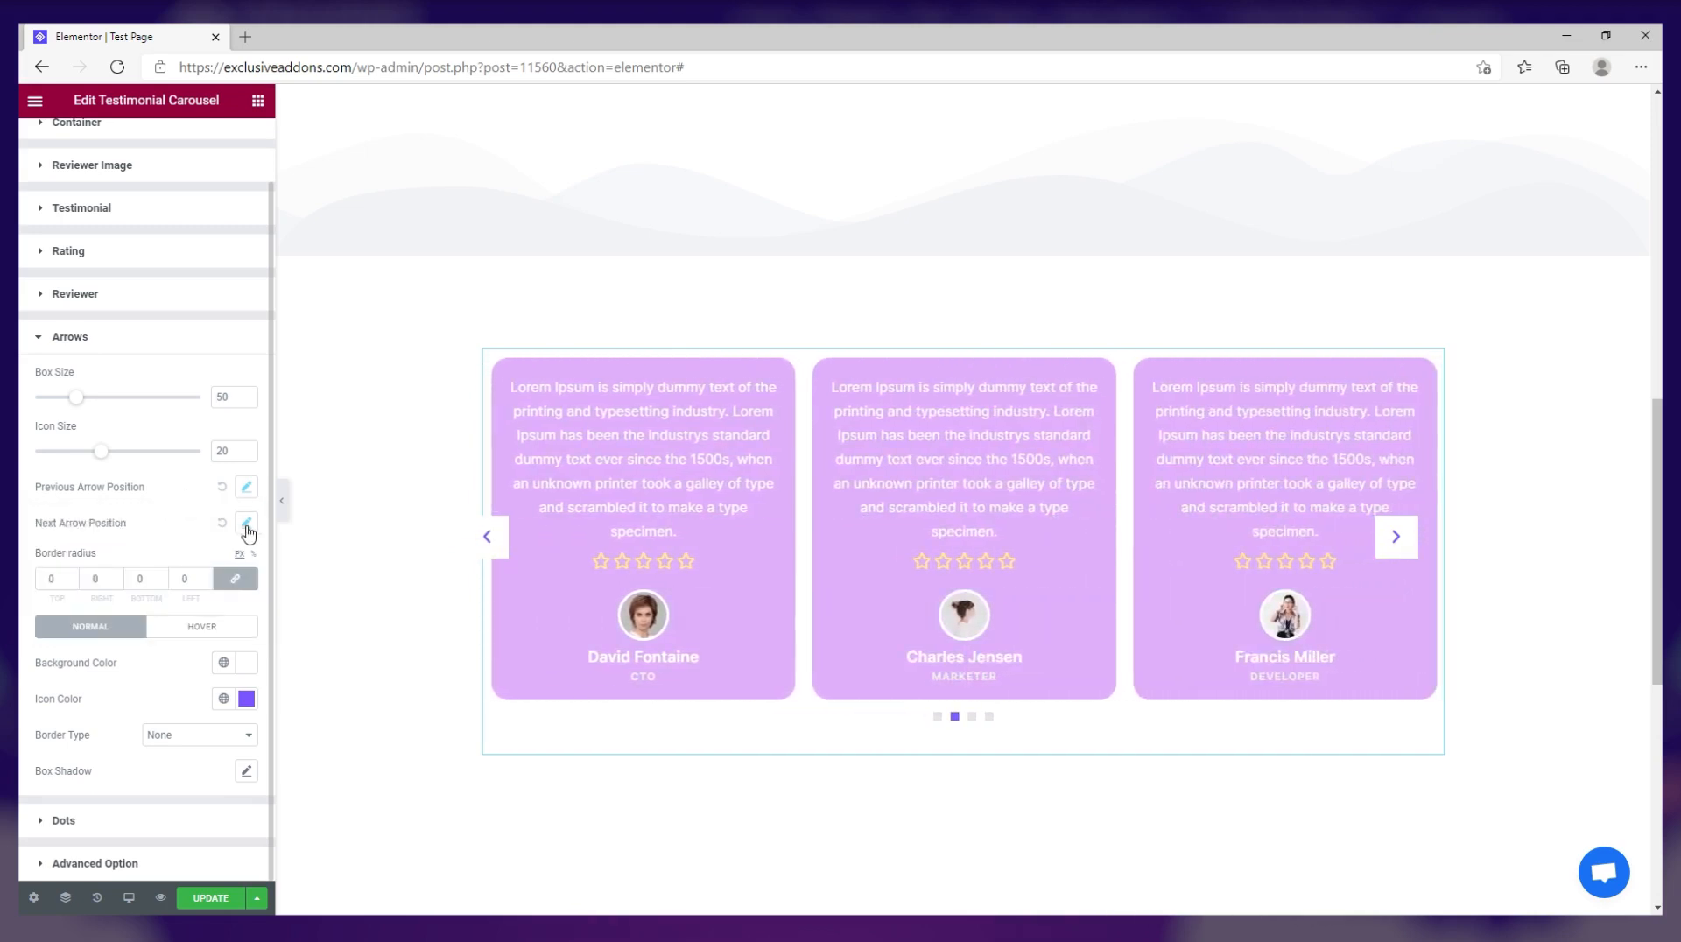
Set the next arrow's position to an X offset of -20 and a Y offset of 50.
click(246, 523)
text(-)
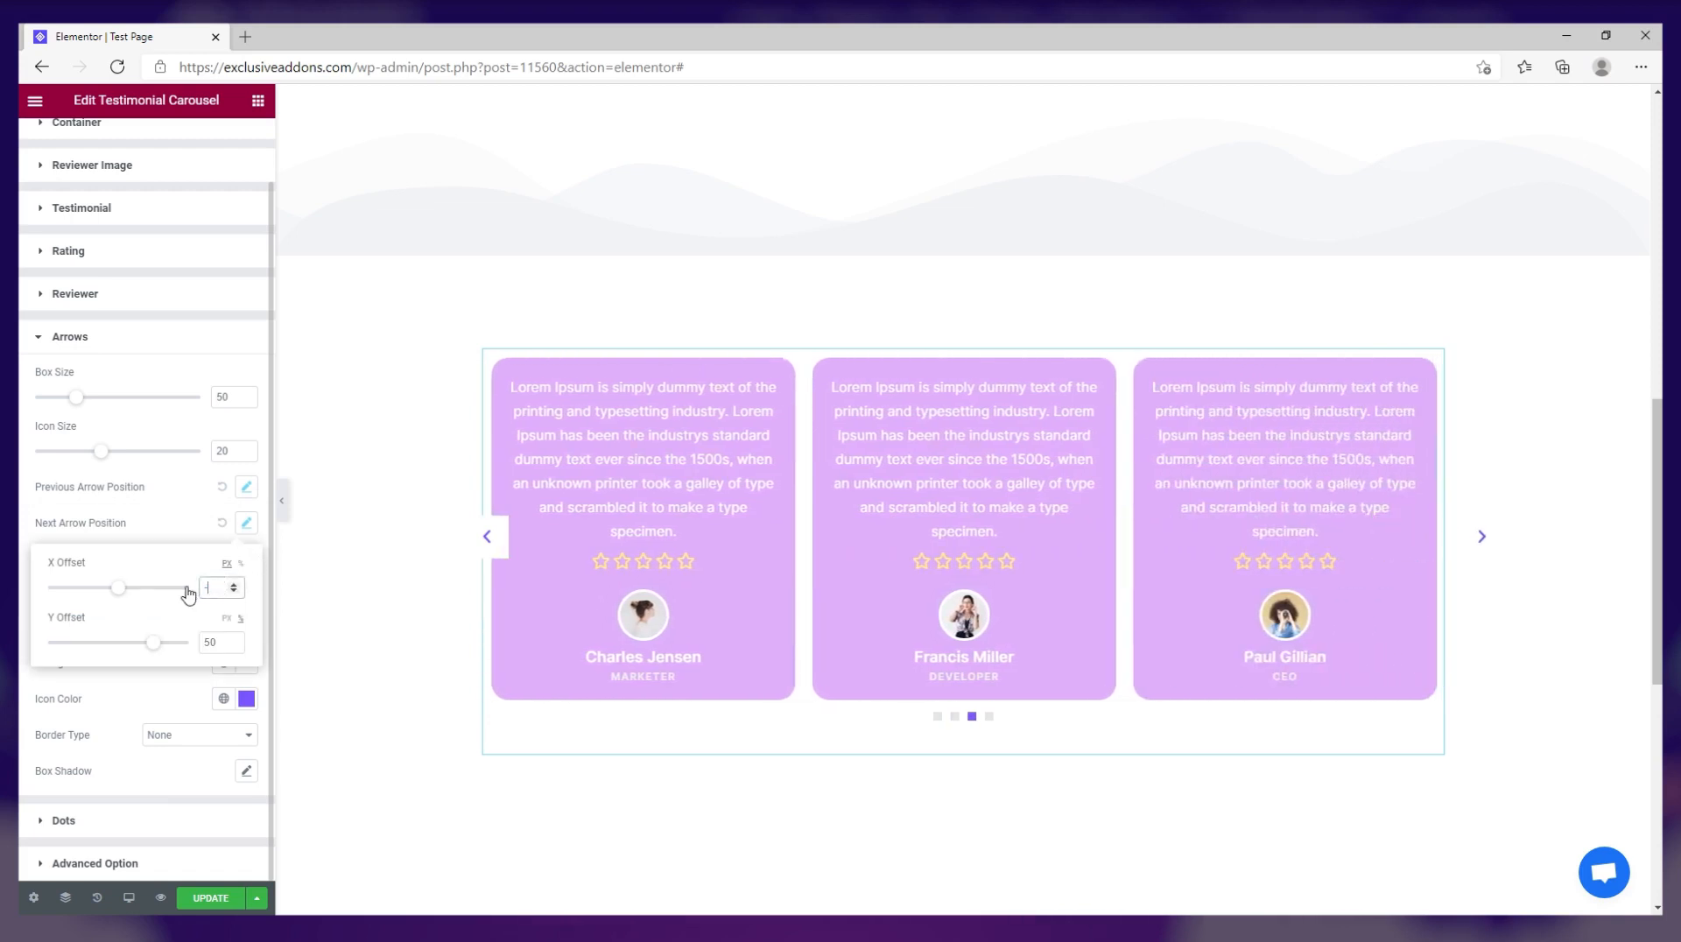
text(20)
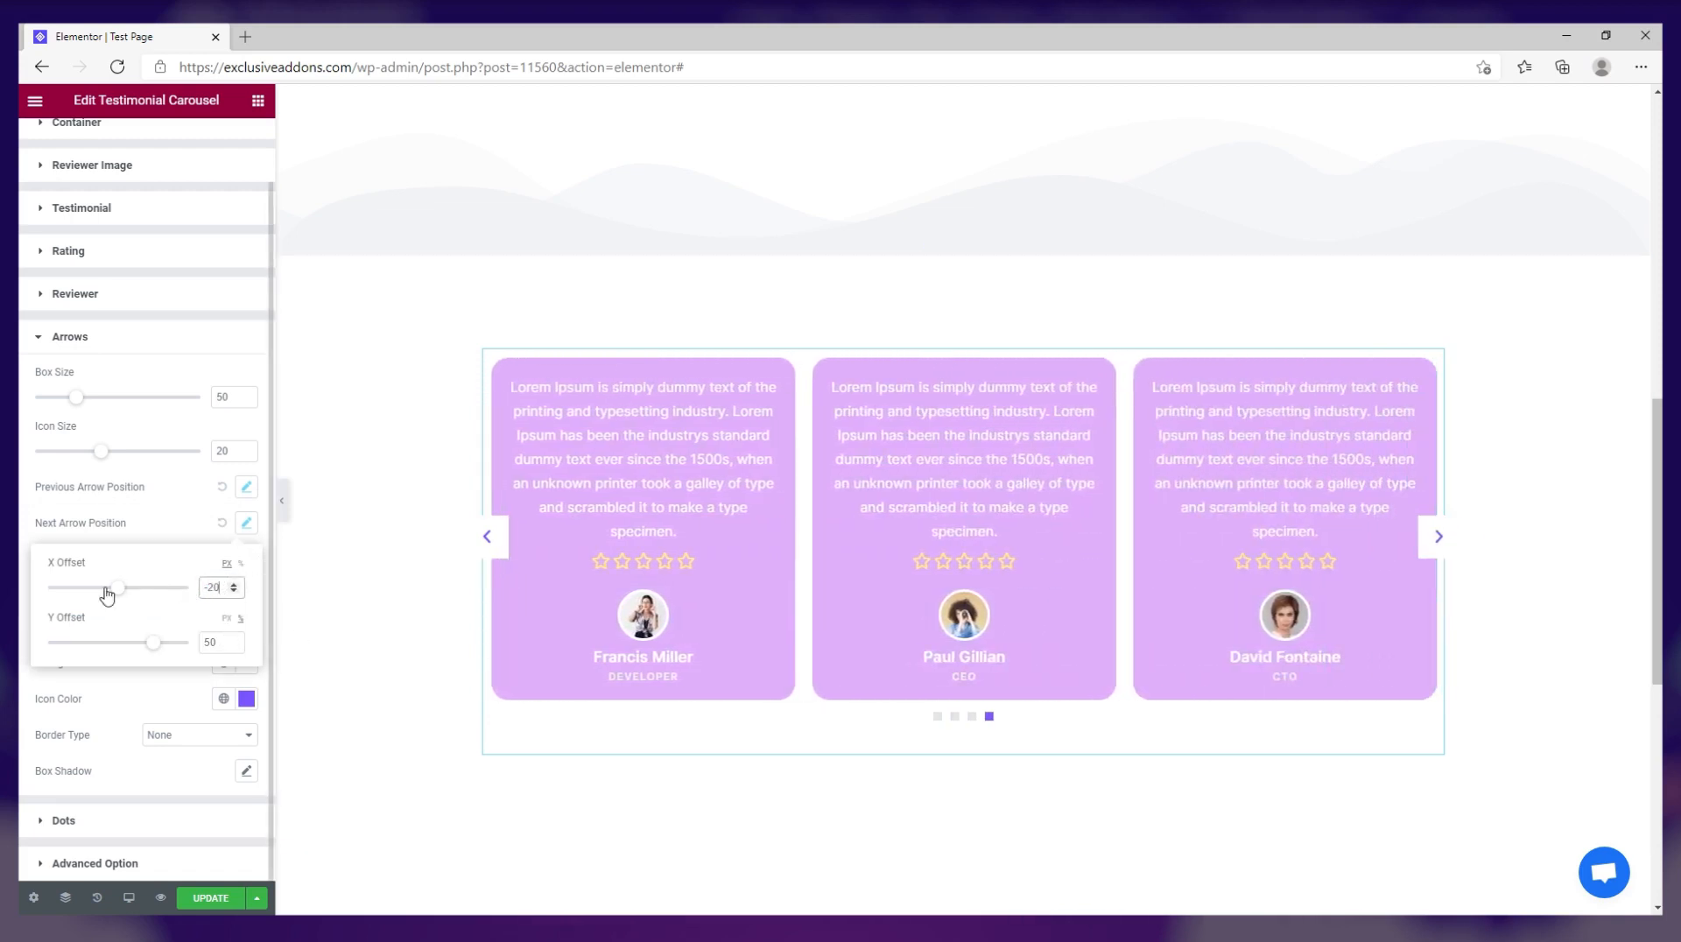
drag(107, 596, 166, 659)
text(-)
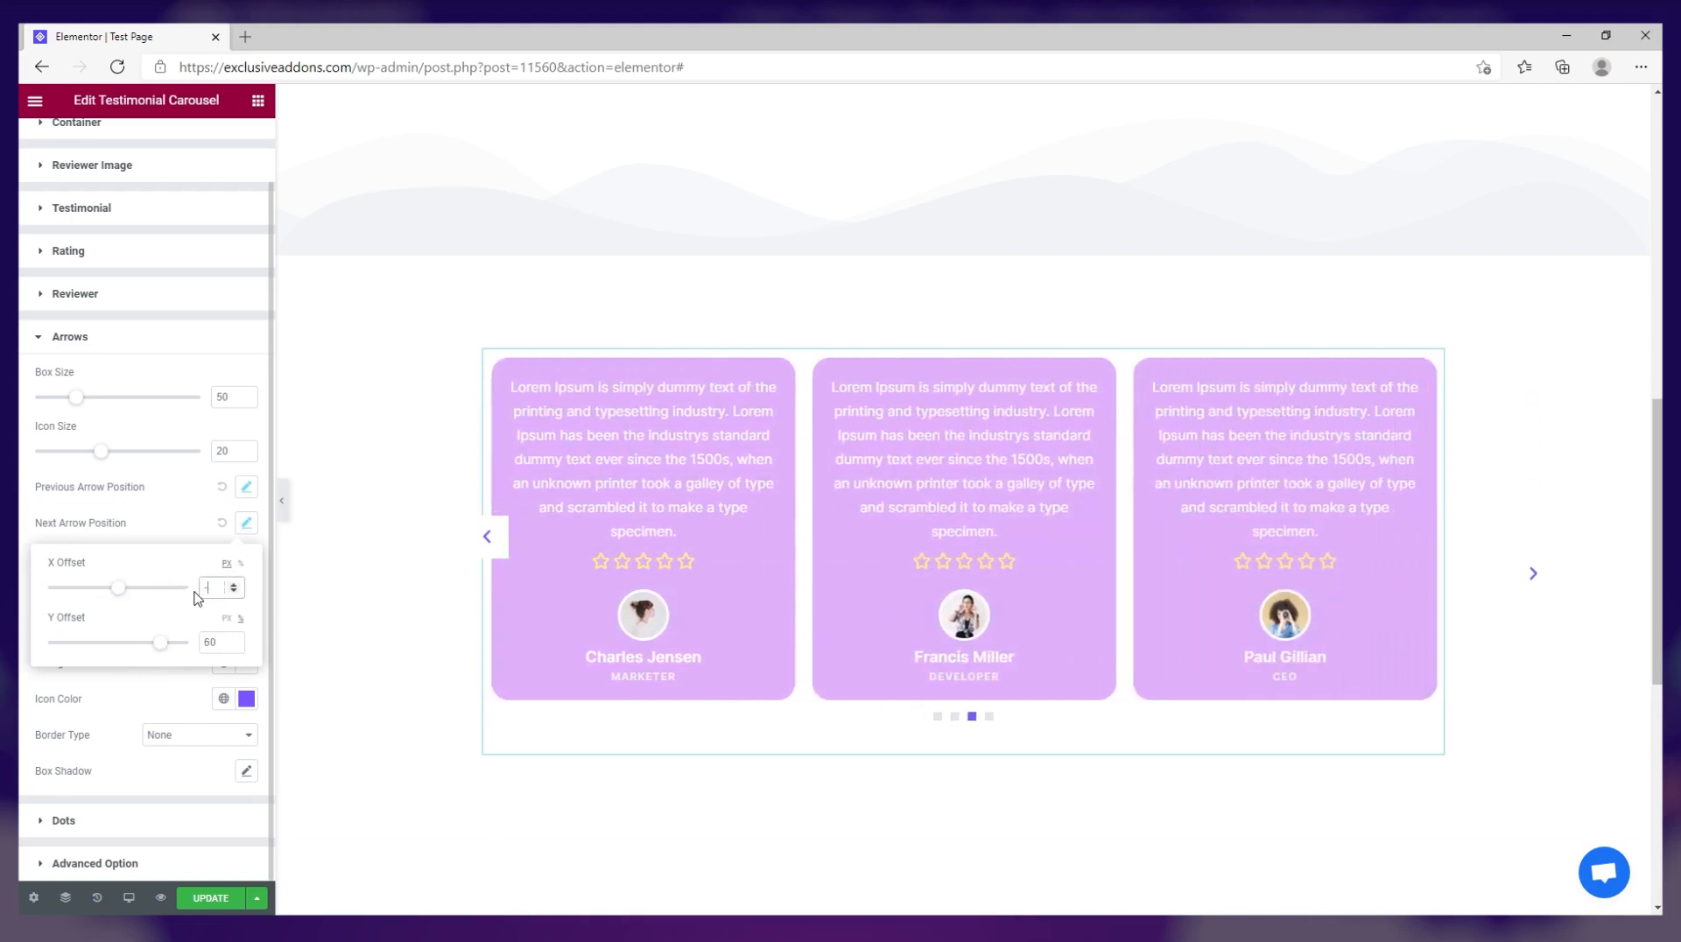
text(120)
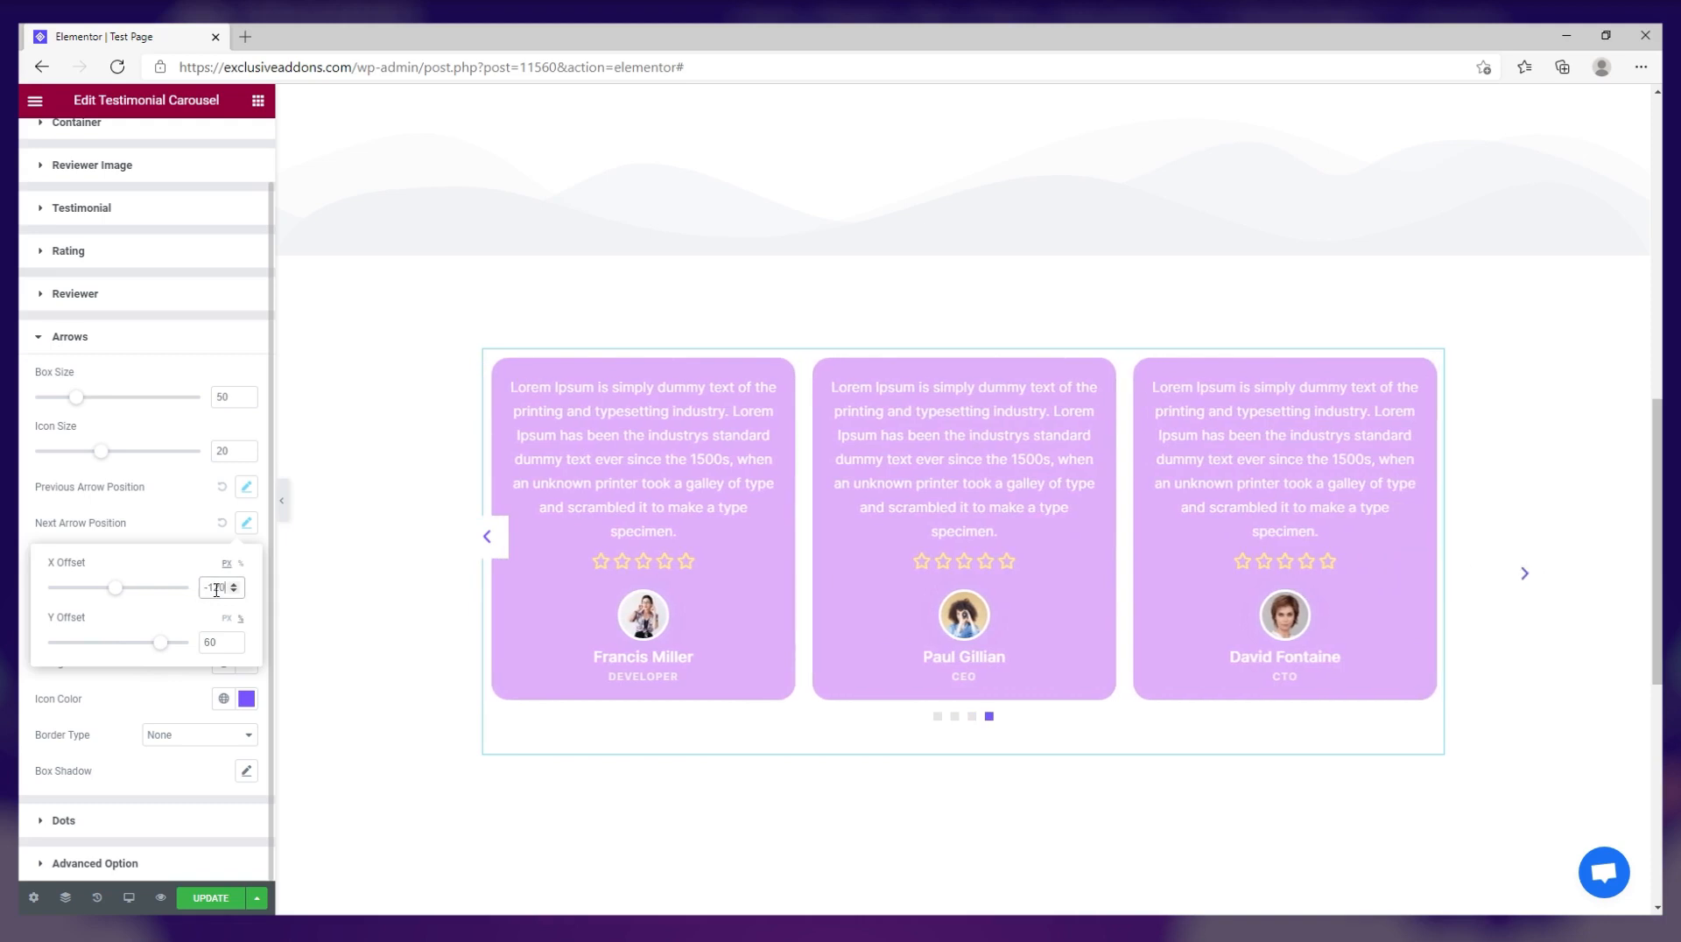
click(216, 588)
key(BackSpace)
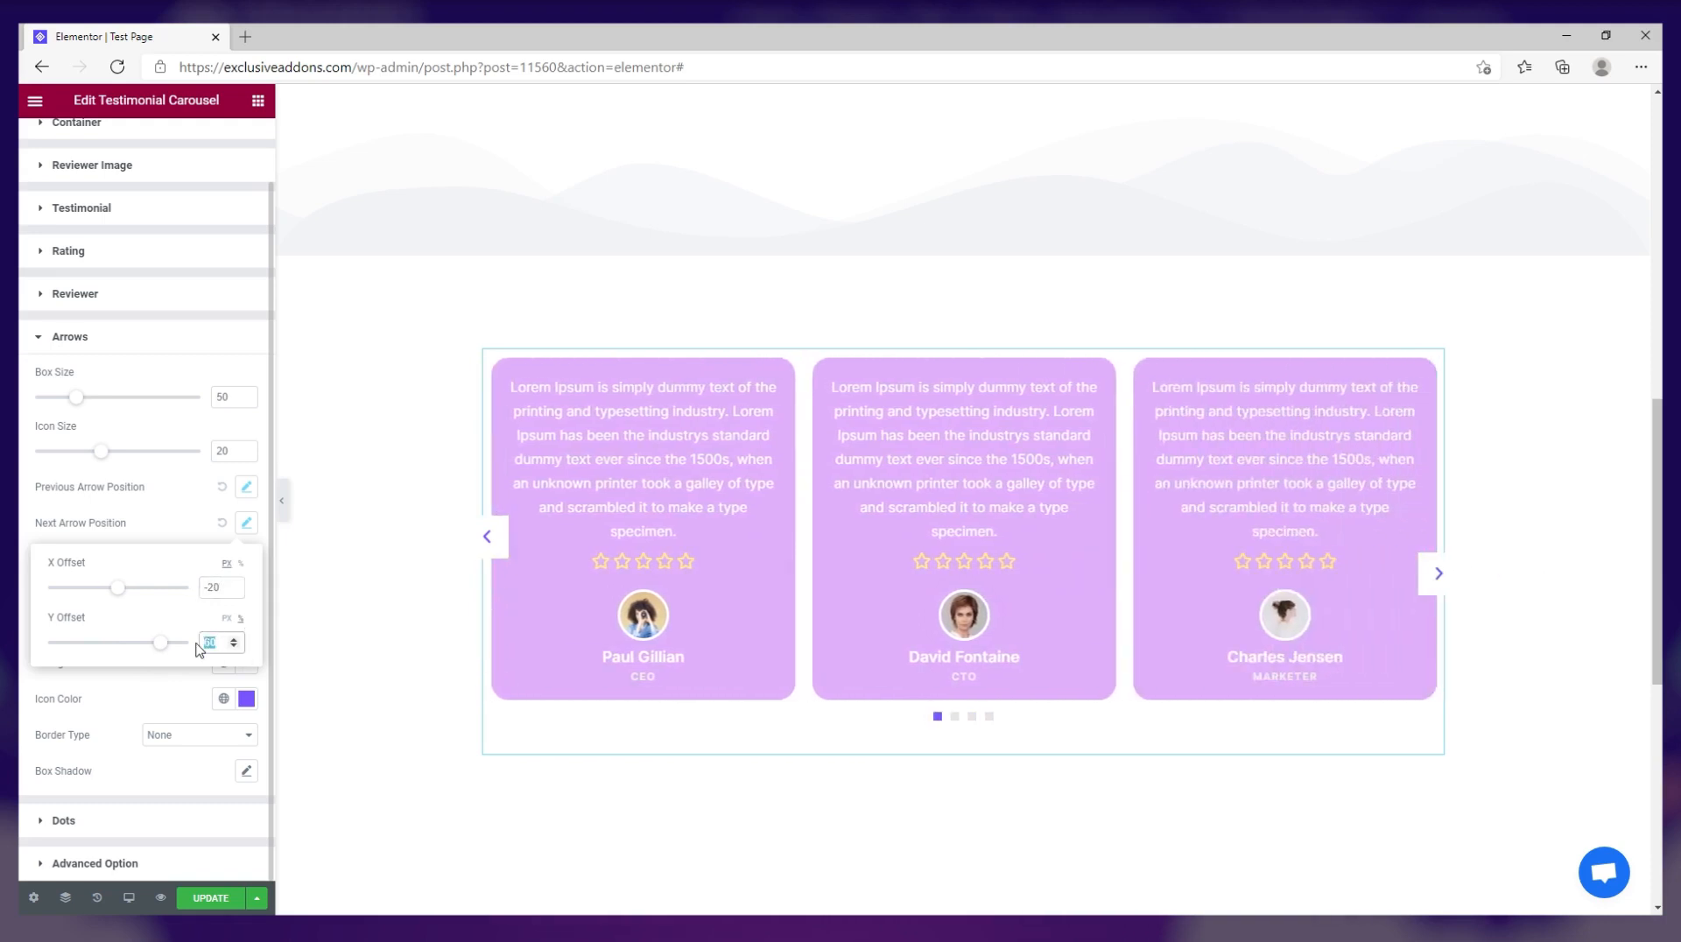
text(50)
Round the arrows' corners with a border radius of 10 and set their background color to pale yellow #FFF2C8.
click(185, 518)
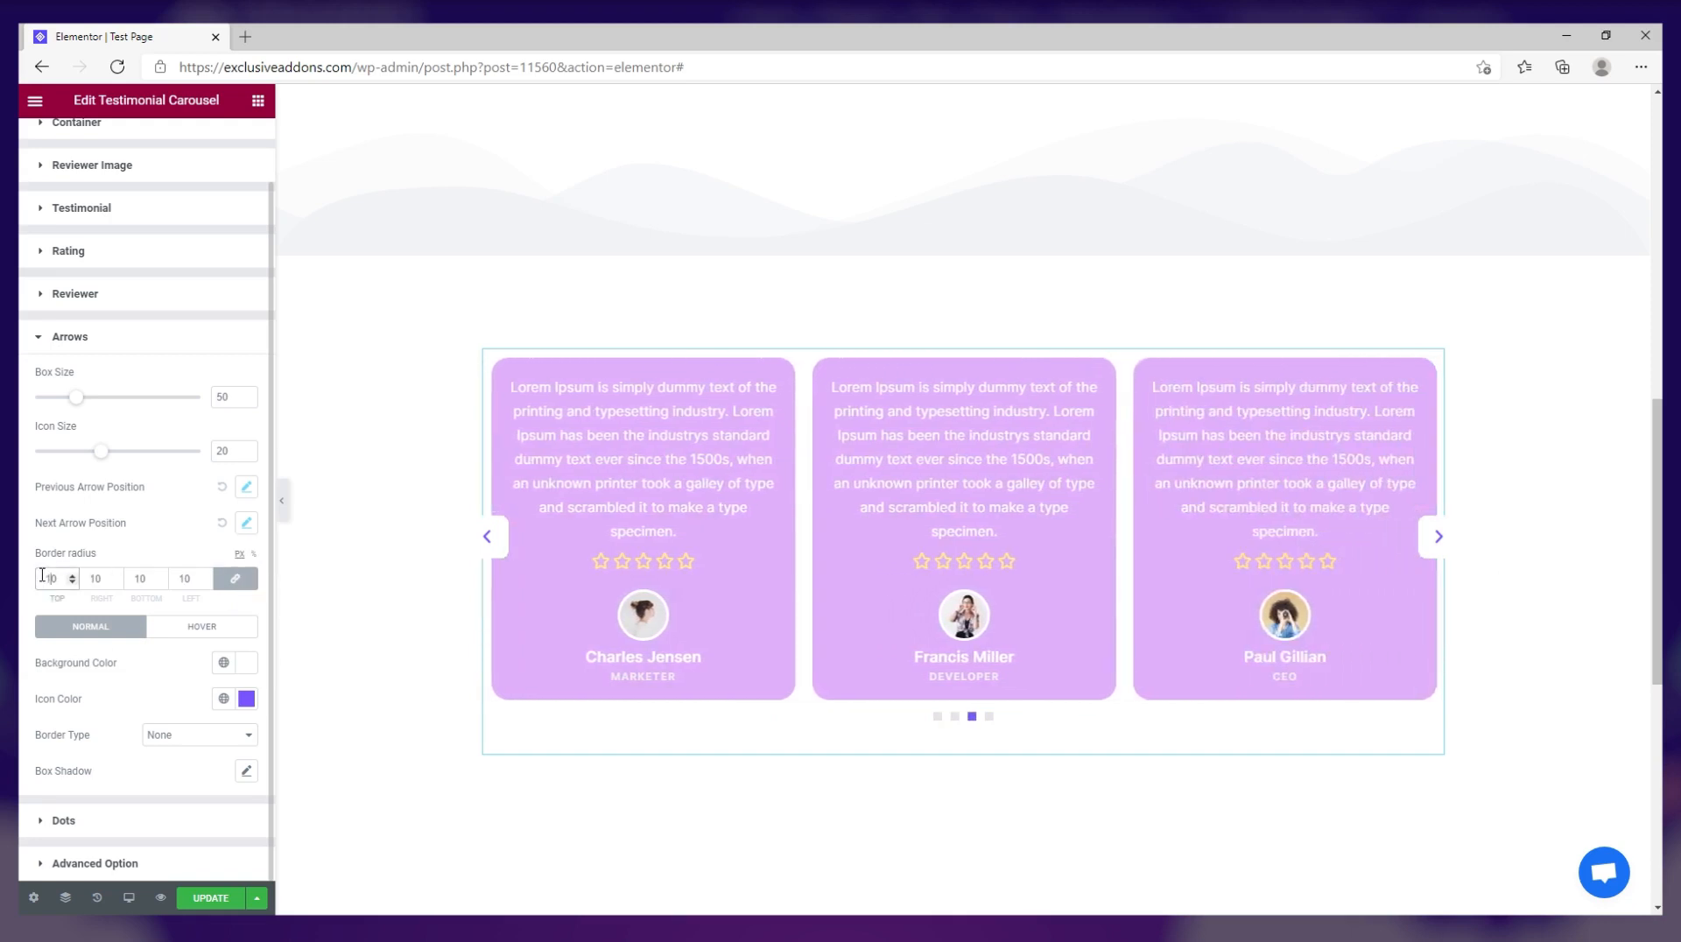
click(241, 666)
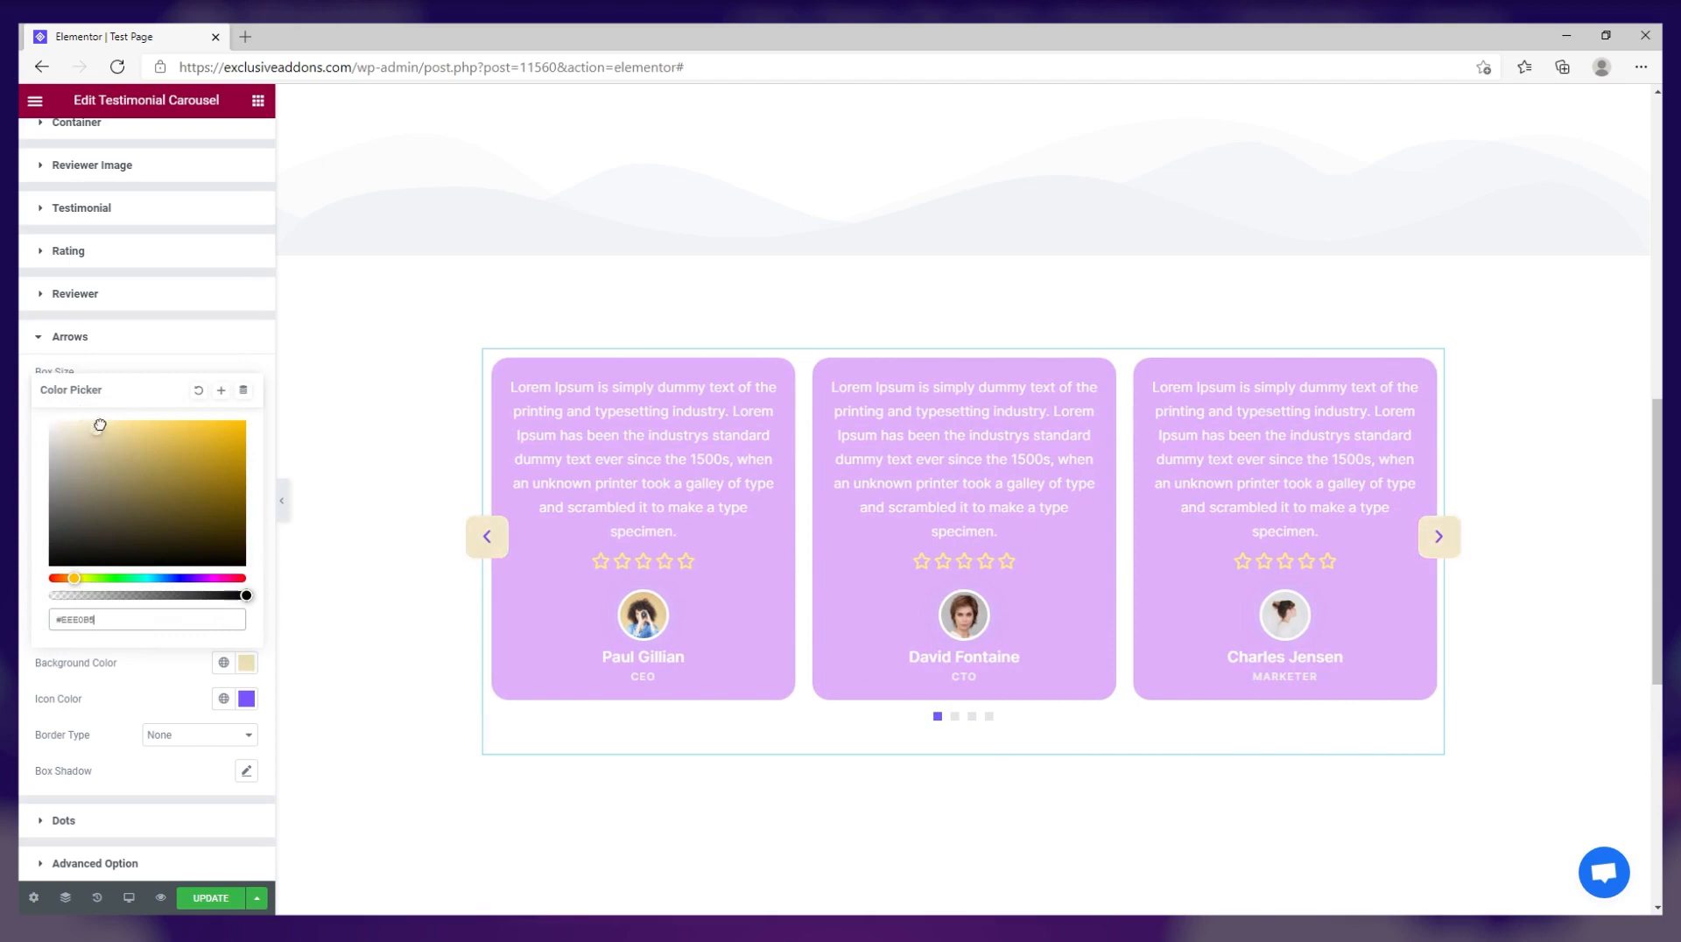
drag(100, 426, 91, 421)
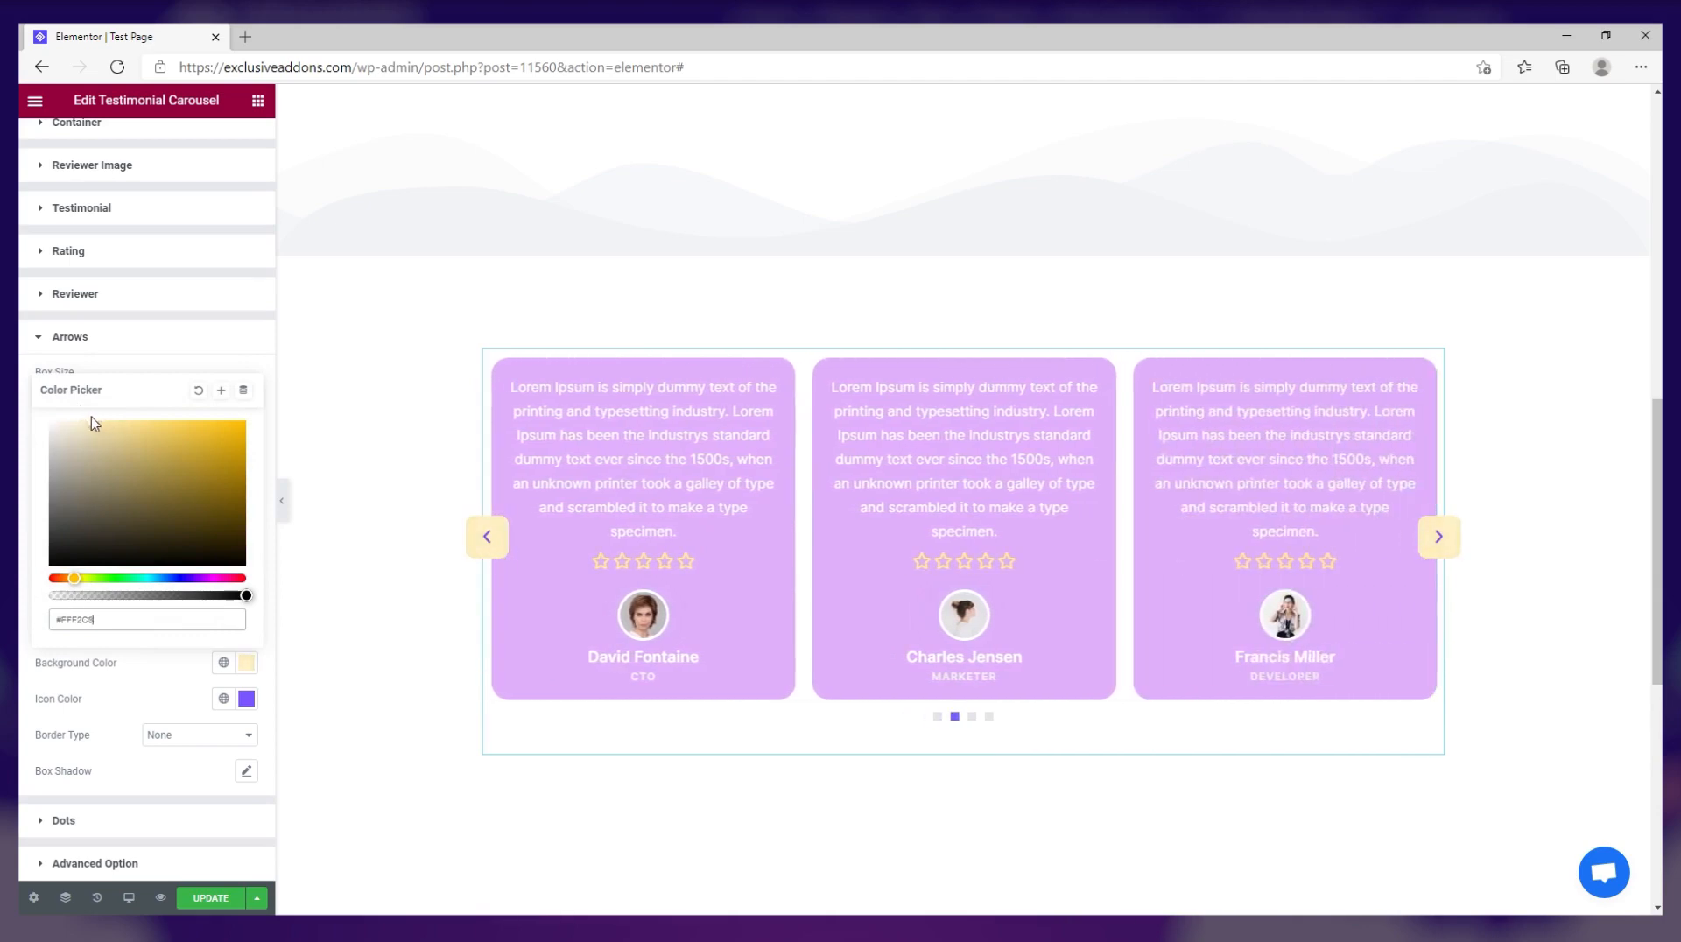
click(161, 375)
Set the arrows' icon color to dark grey #4F4F4F in the normal state.
click(246, 698)
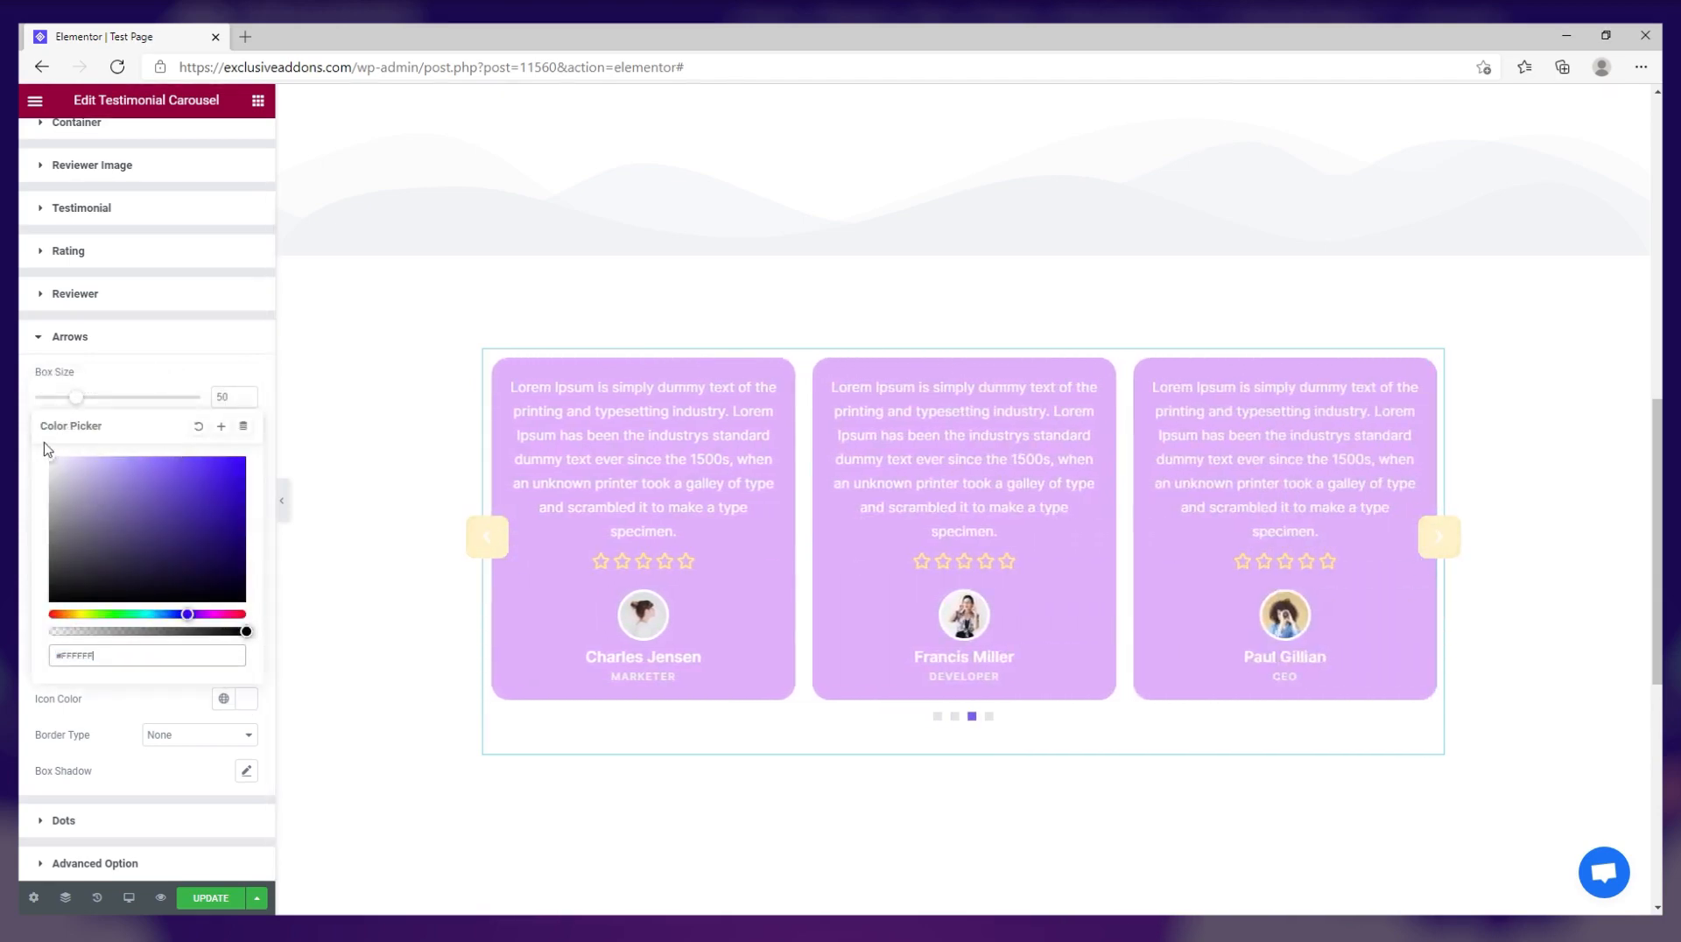
click(50, 592)
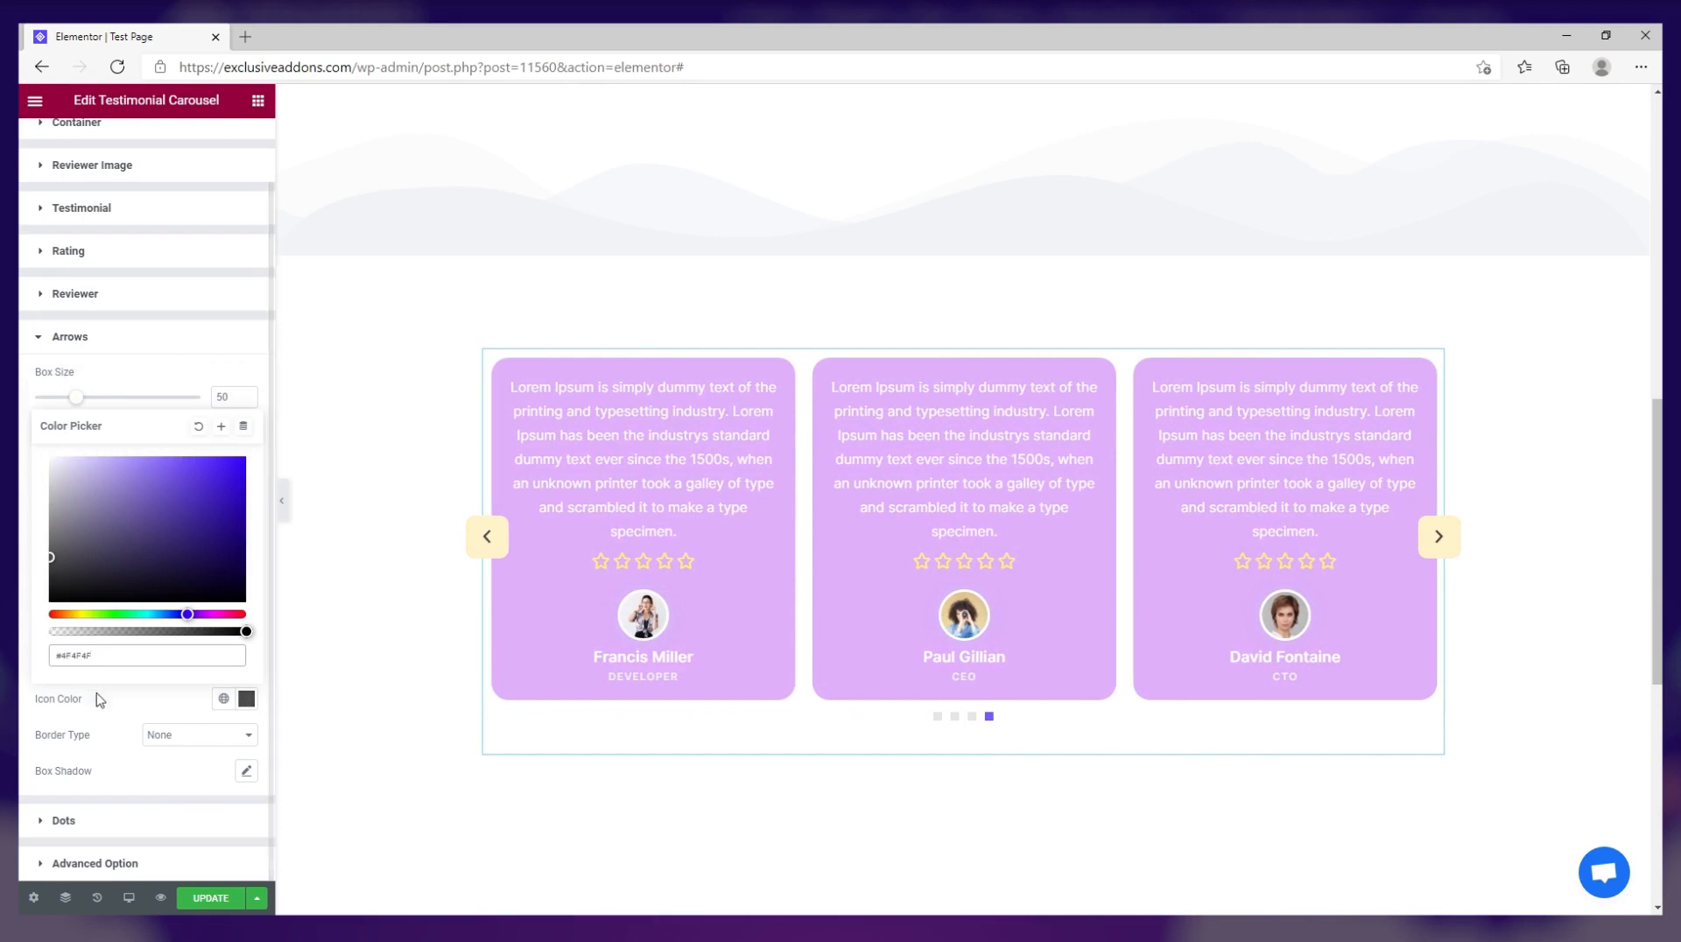
click(98, 698)
Try a solid border of width 1 and a default box shadow on the arrows, removing both again.
click(219, 745)
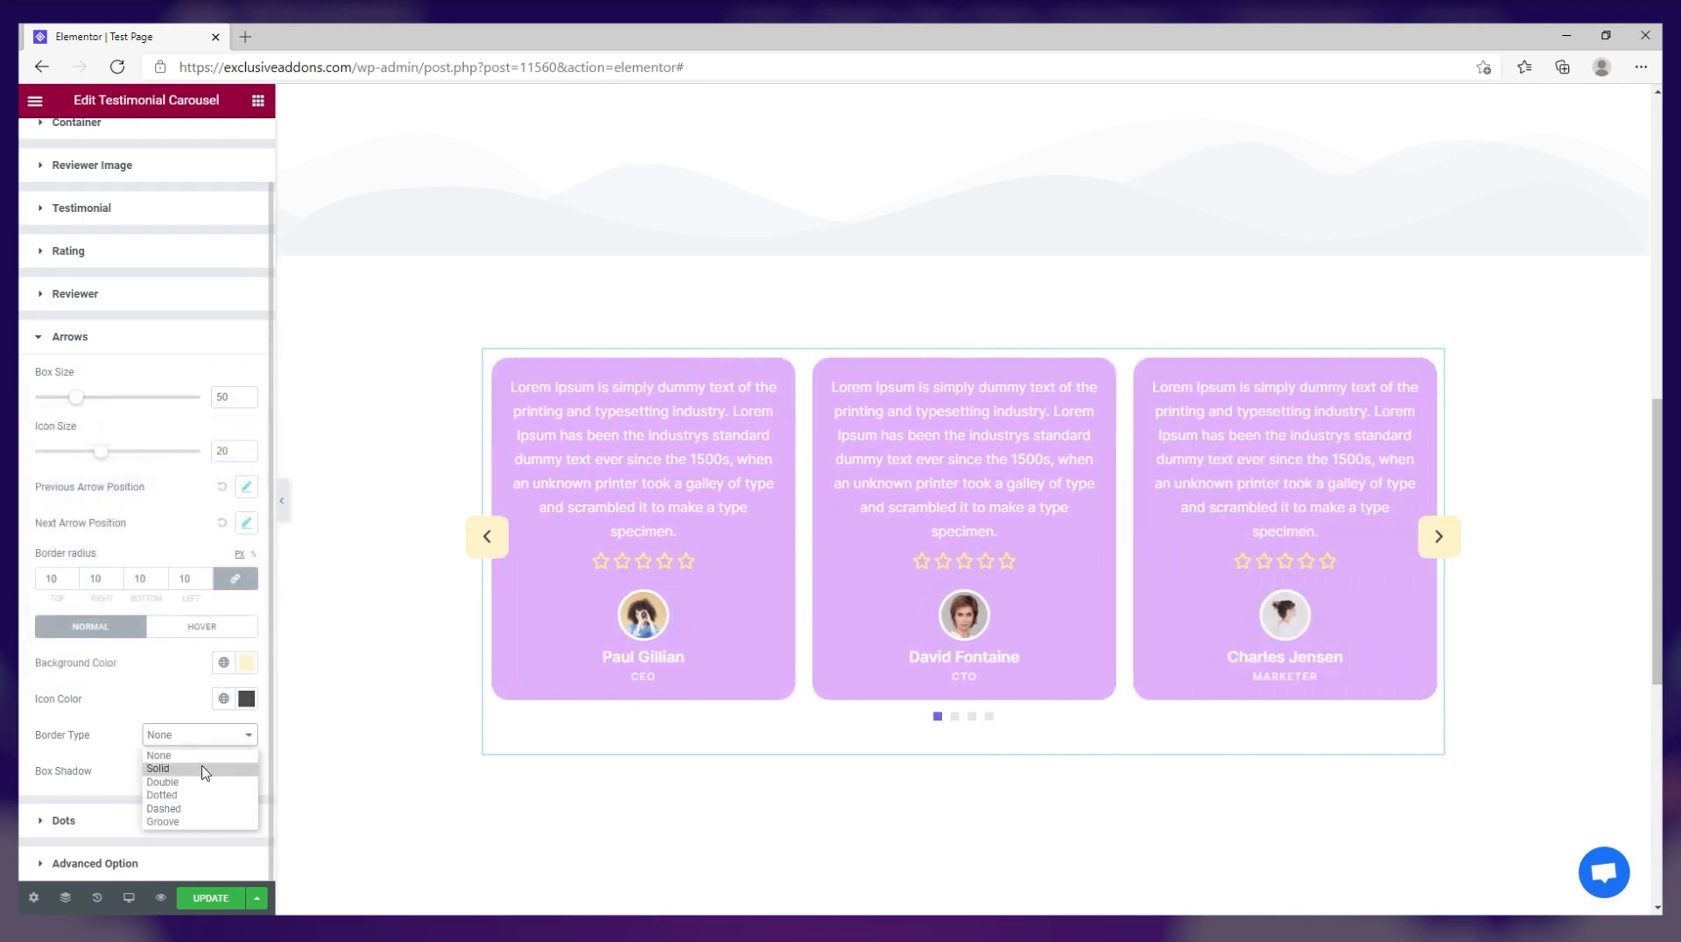
click(201, 777)
scroll(37, 739, down, 1)
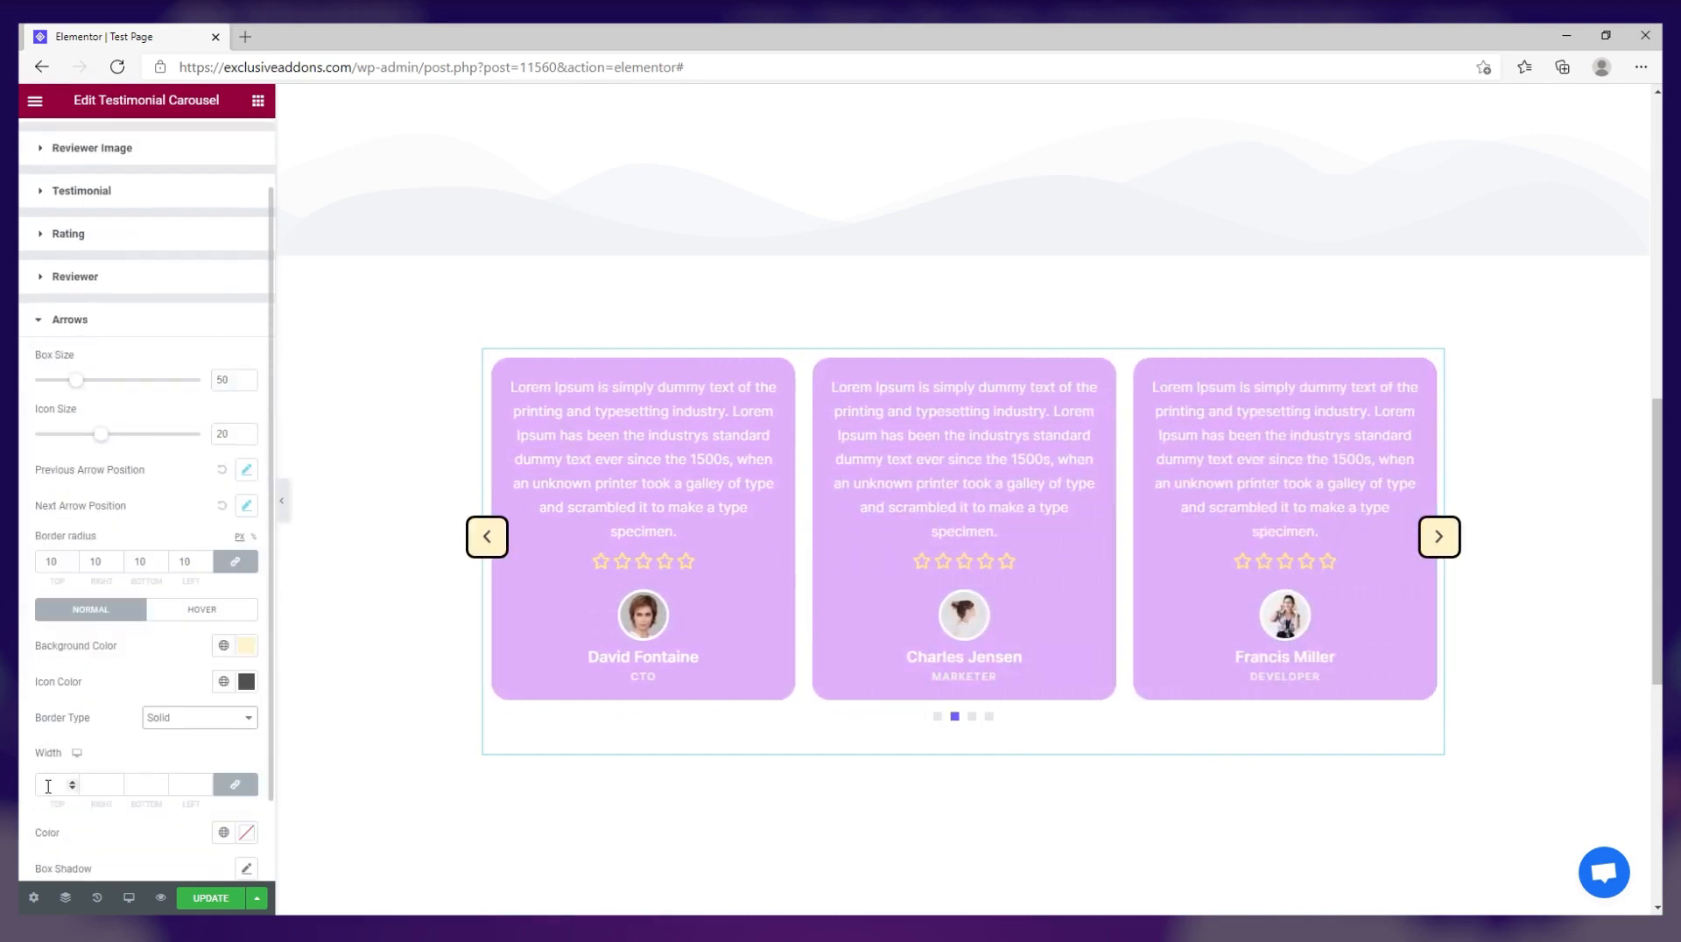
click(48, 785)
text(1)
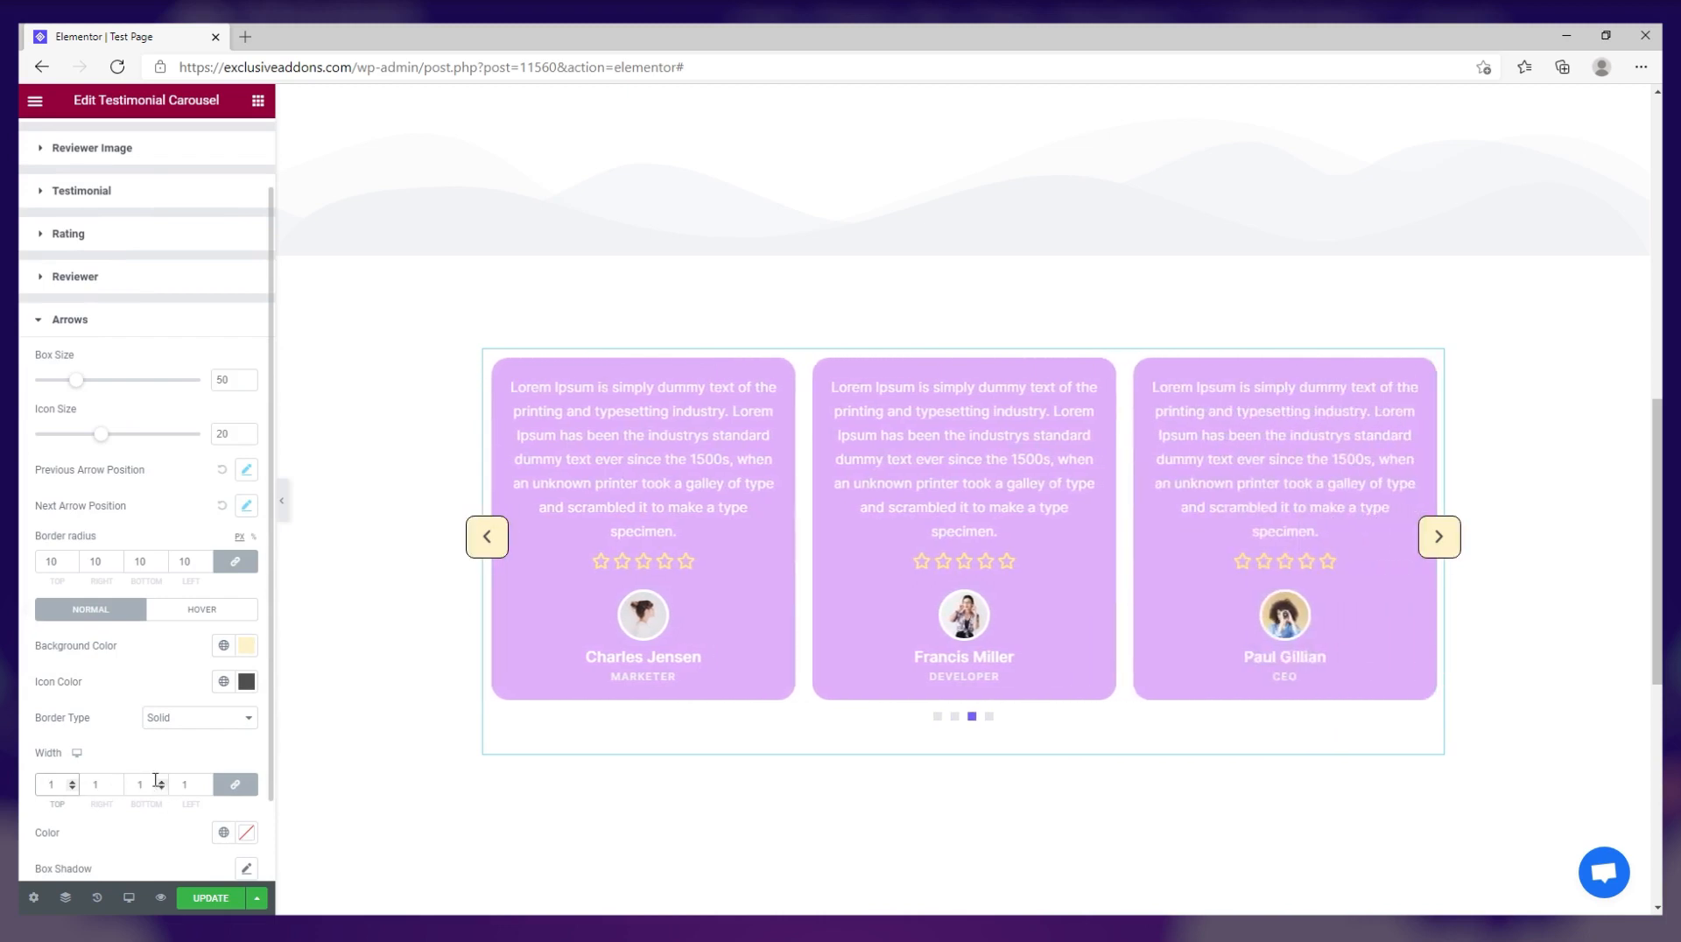
click(202, 719)
click(163, 735)
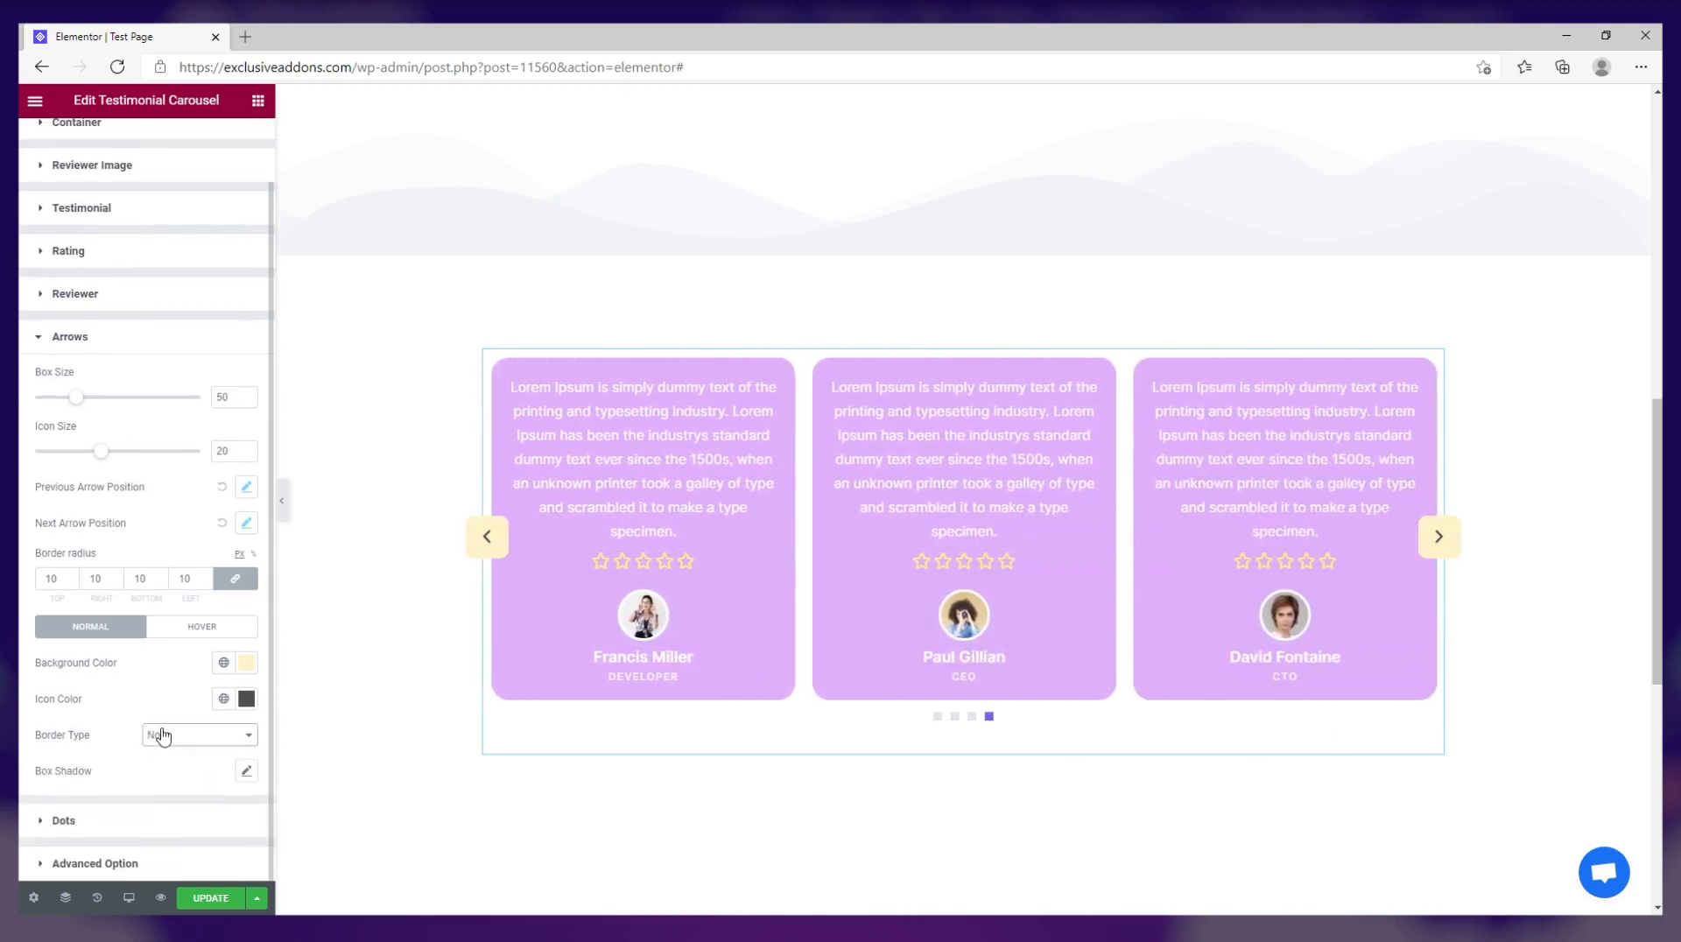
click(245, 773)
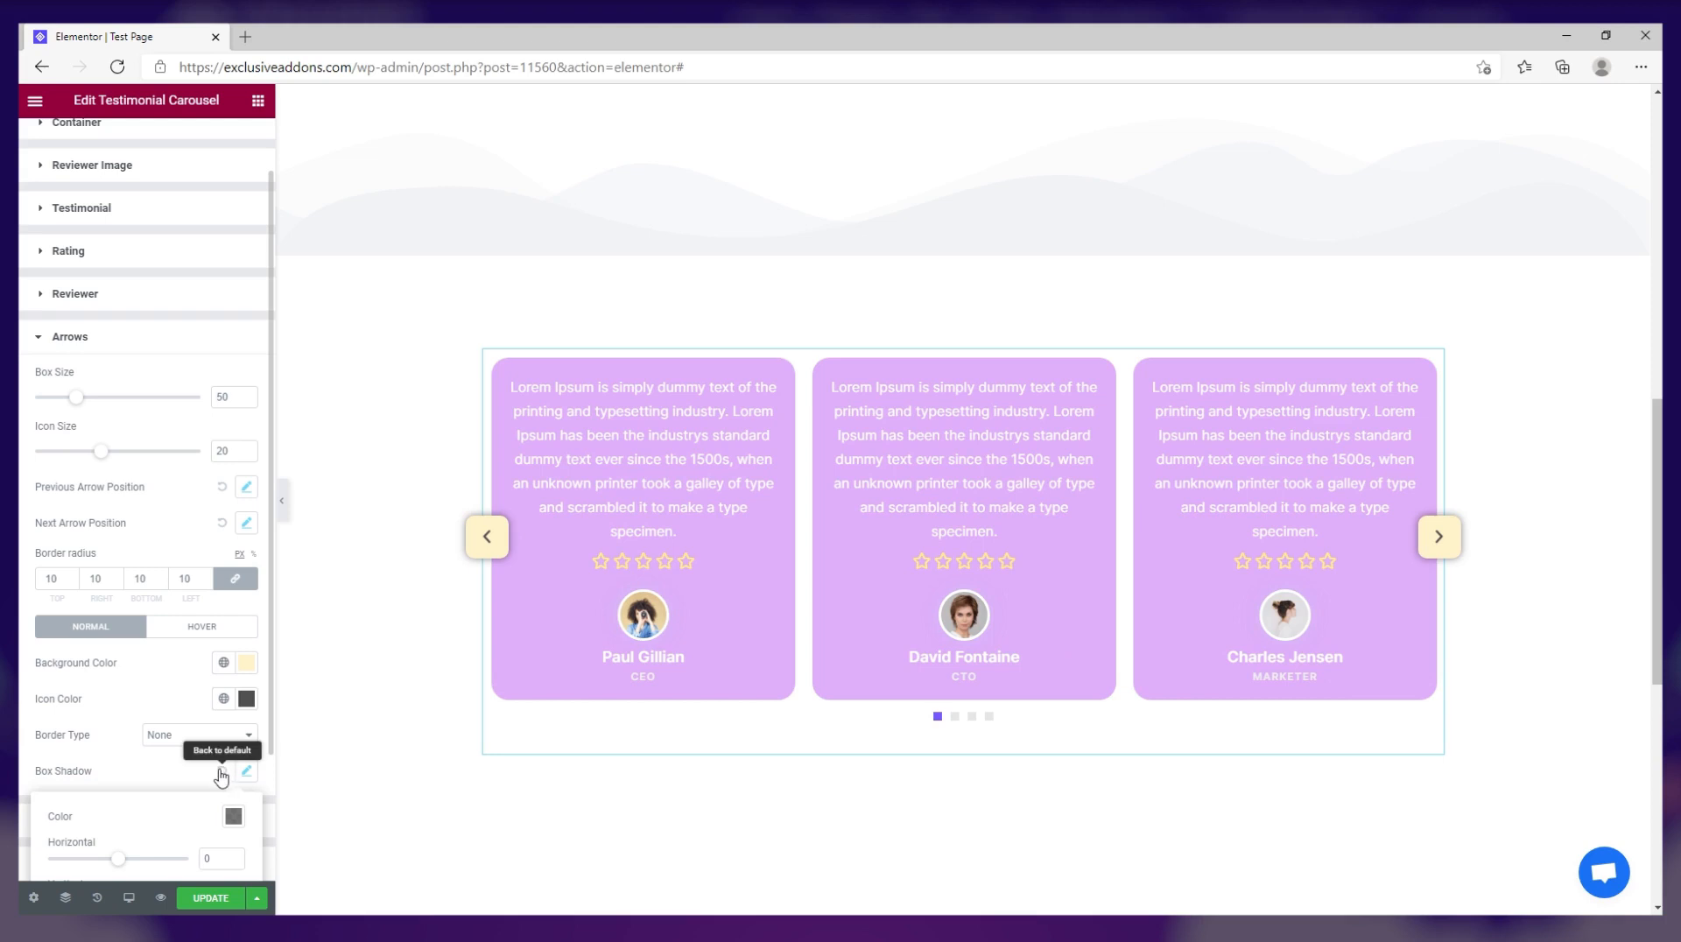
click(221, 774)
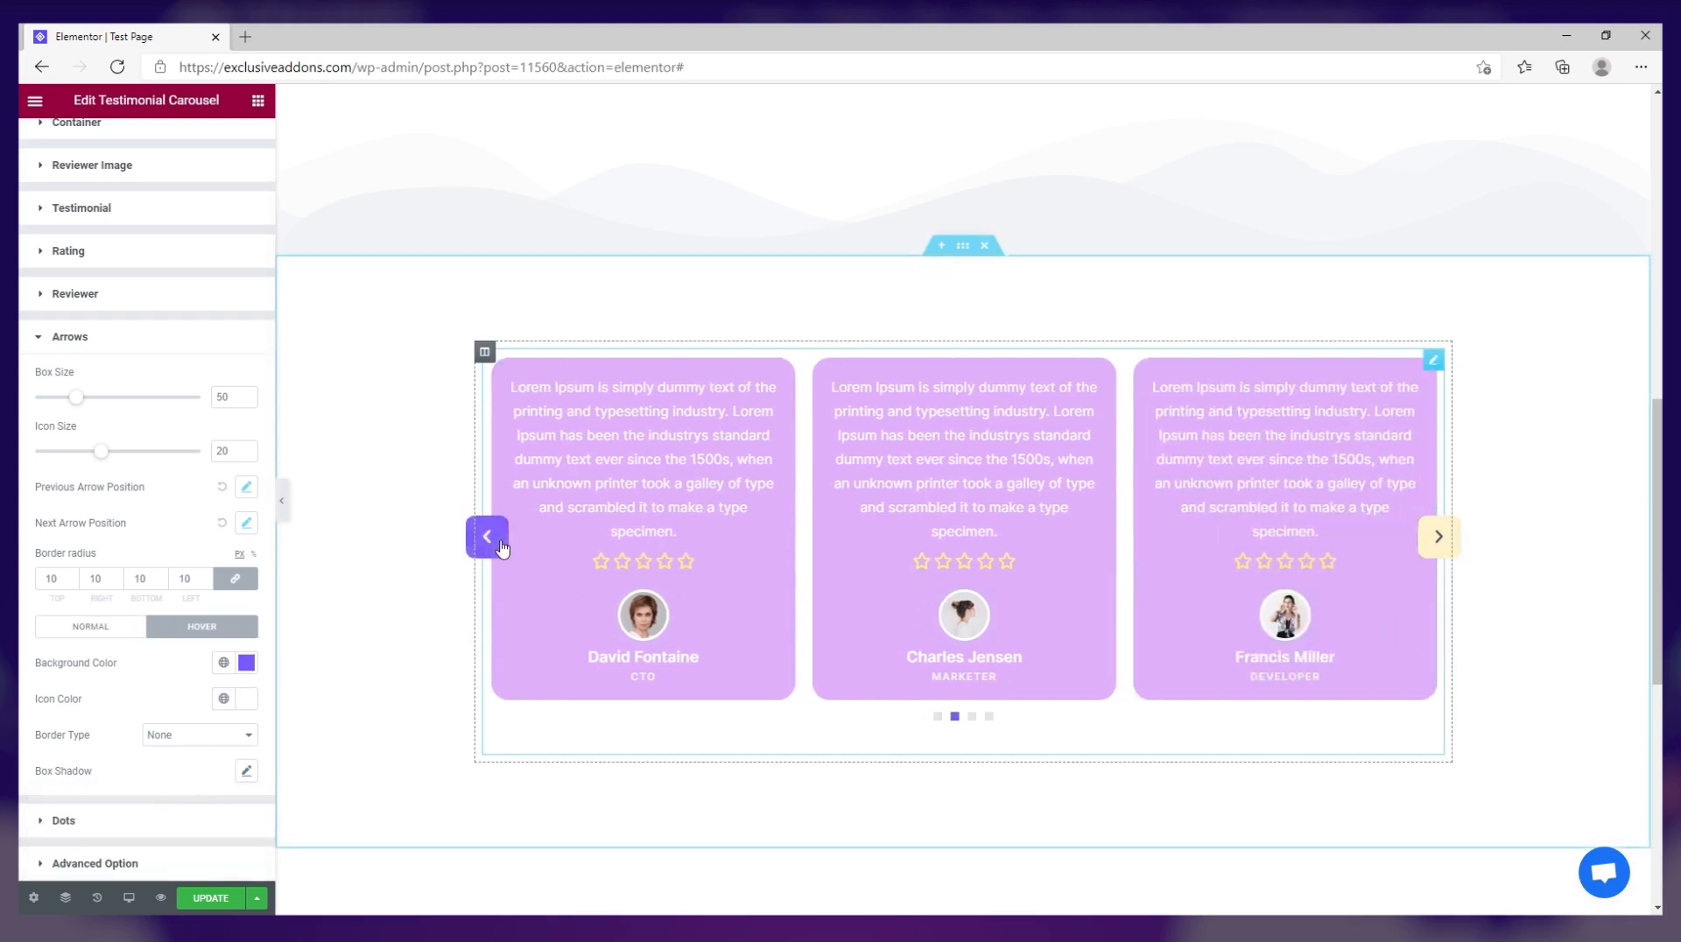
Set the arrows' background color in the hover state to a dark grey.
click(246, 663)
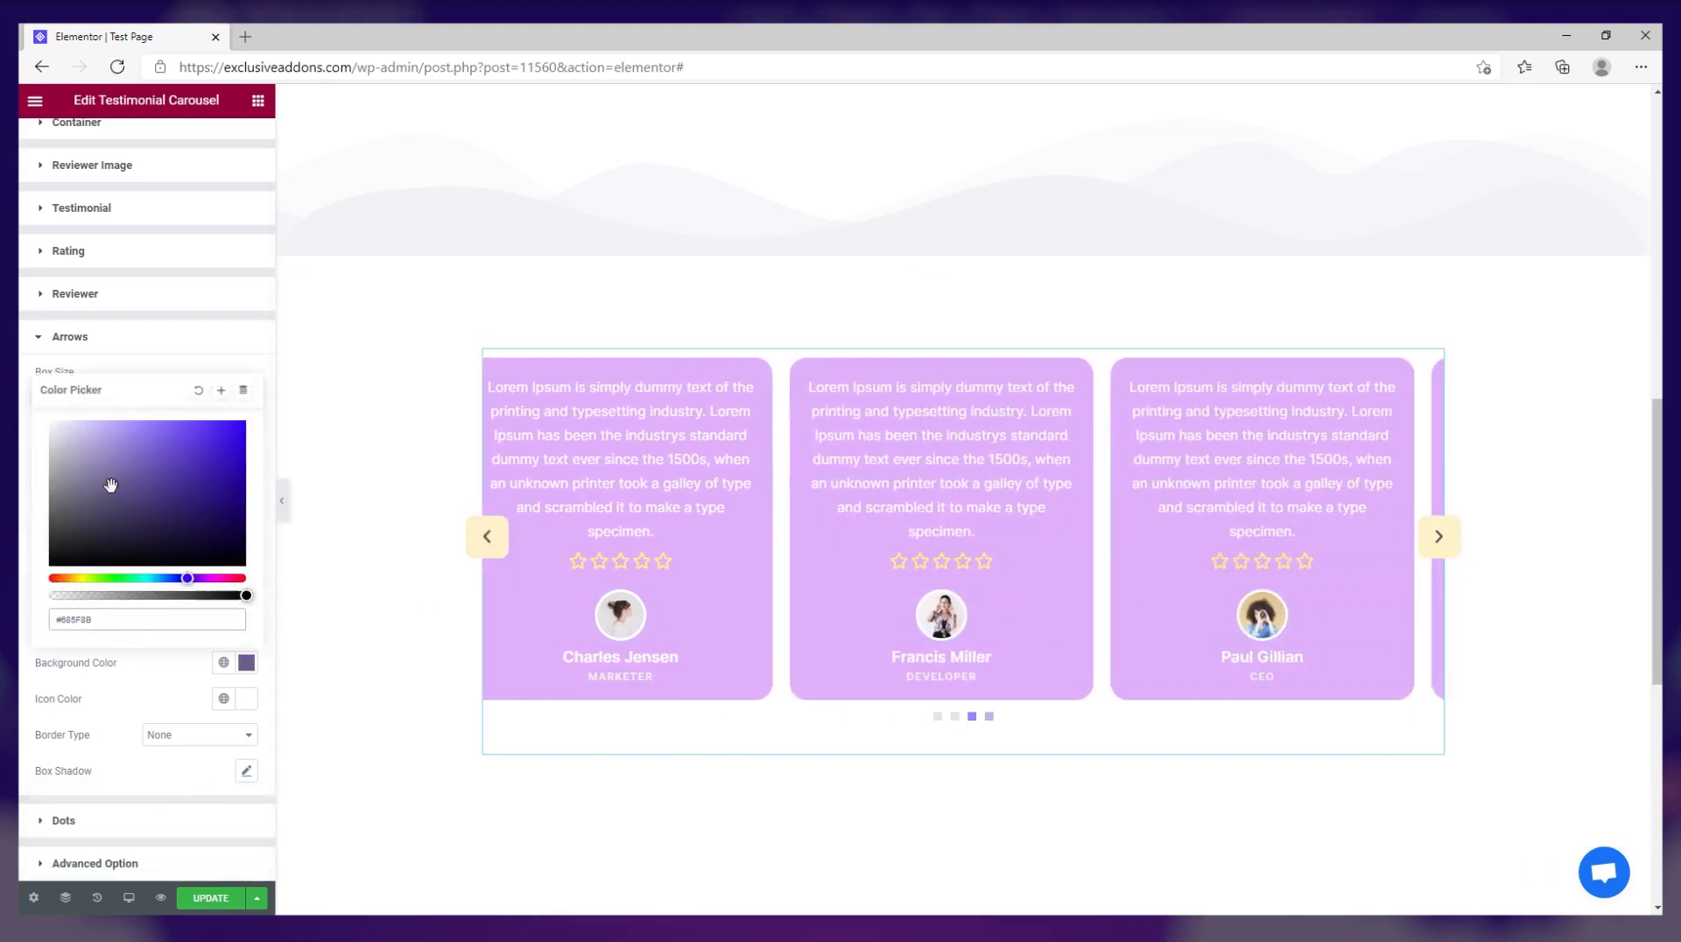
drag(110, 485, 31, 530)
click(168, 679)
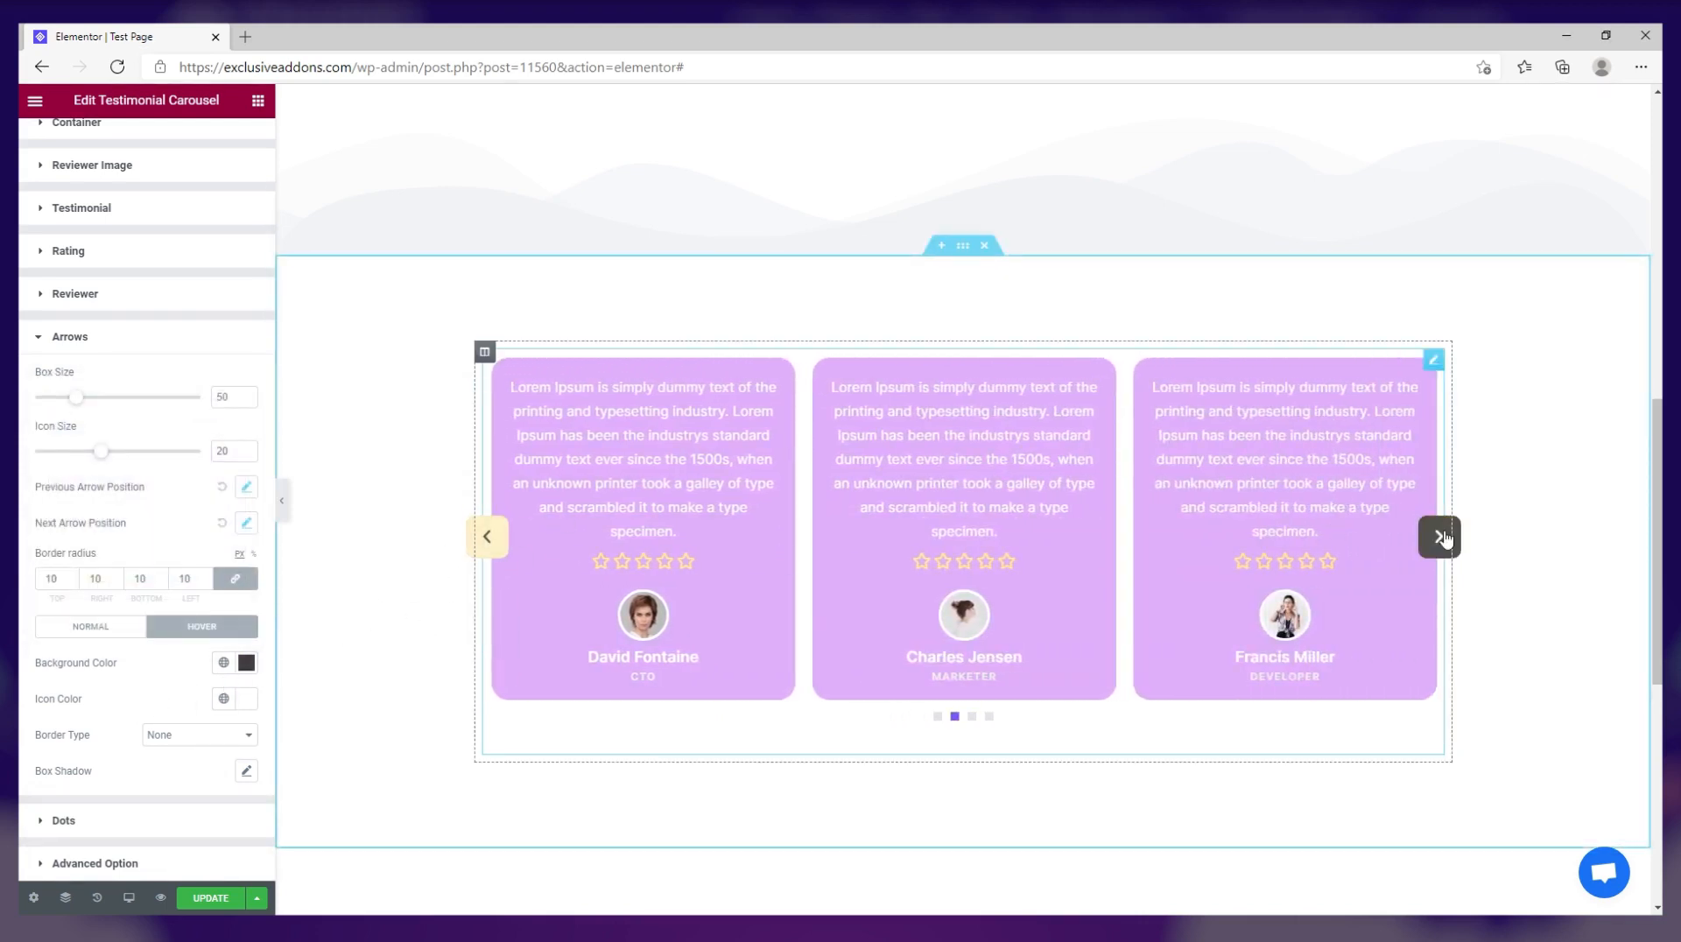
Try the alignment options and top spacing of the carousel dots, returning them to center alignment and a spacing of 0.
click(166, 346)
click(123, 450)
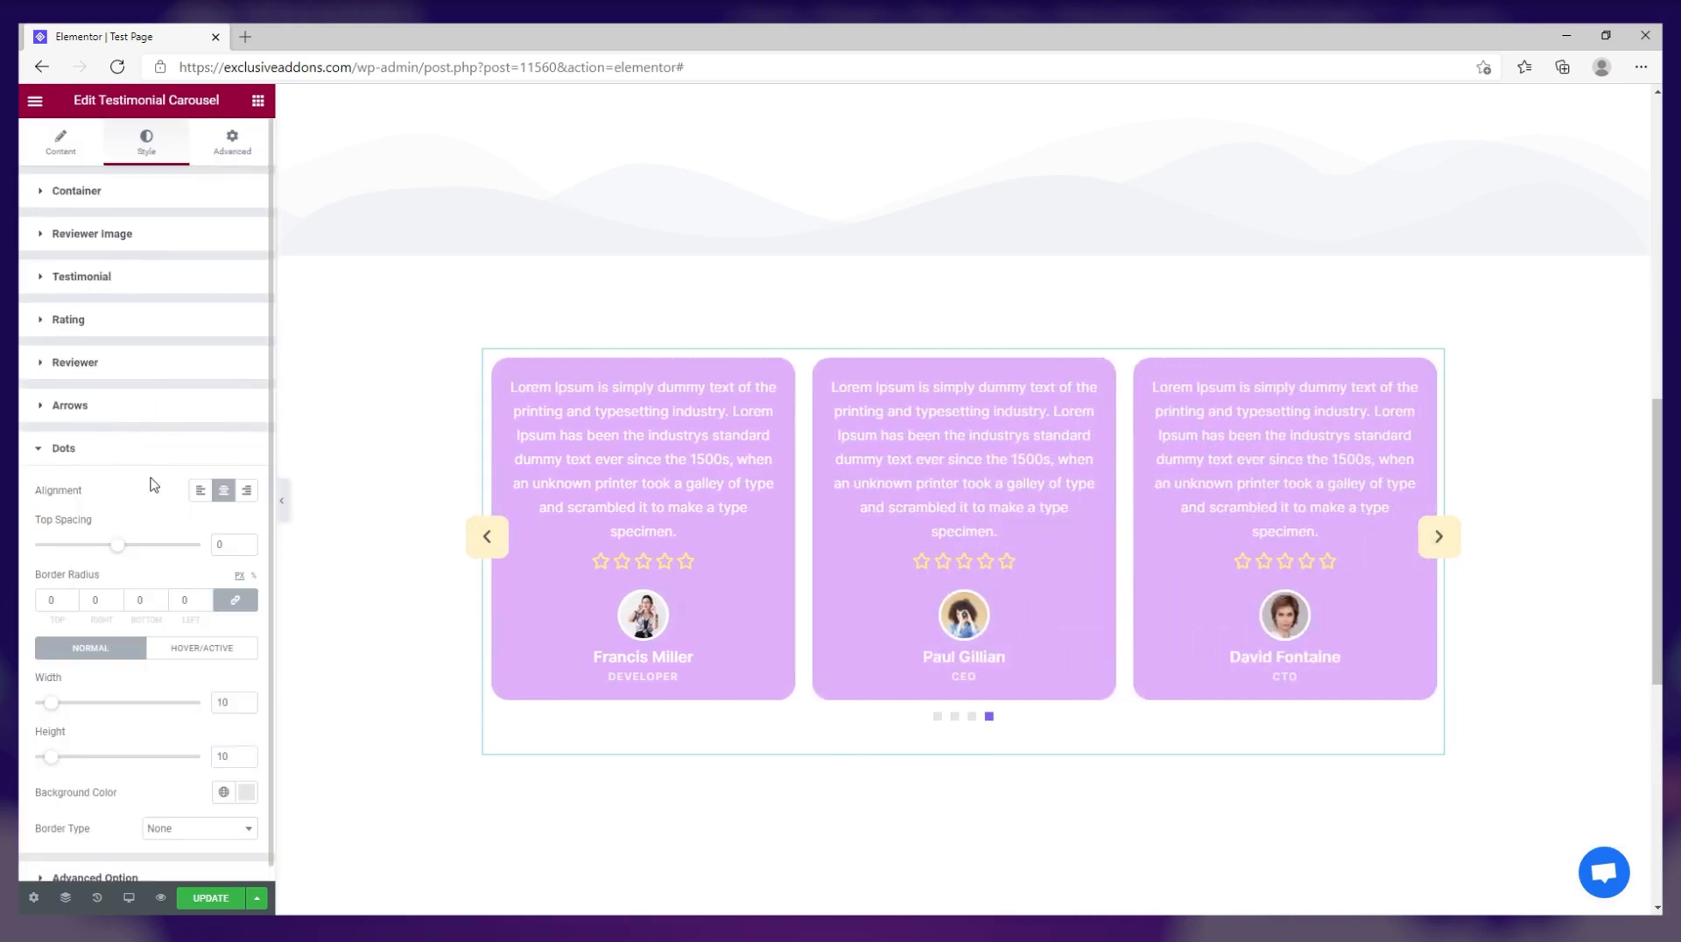
click(221, 487)
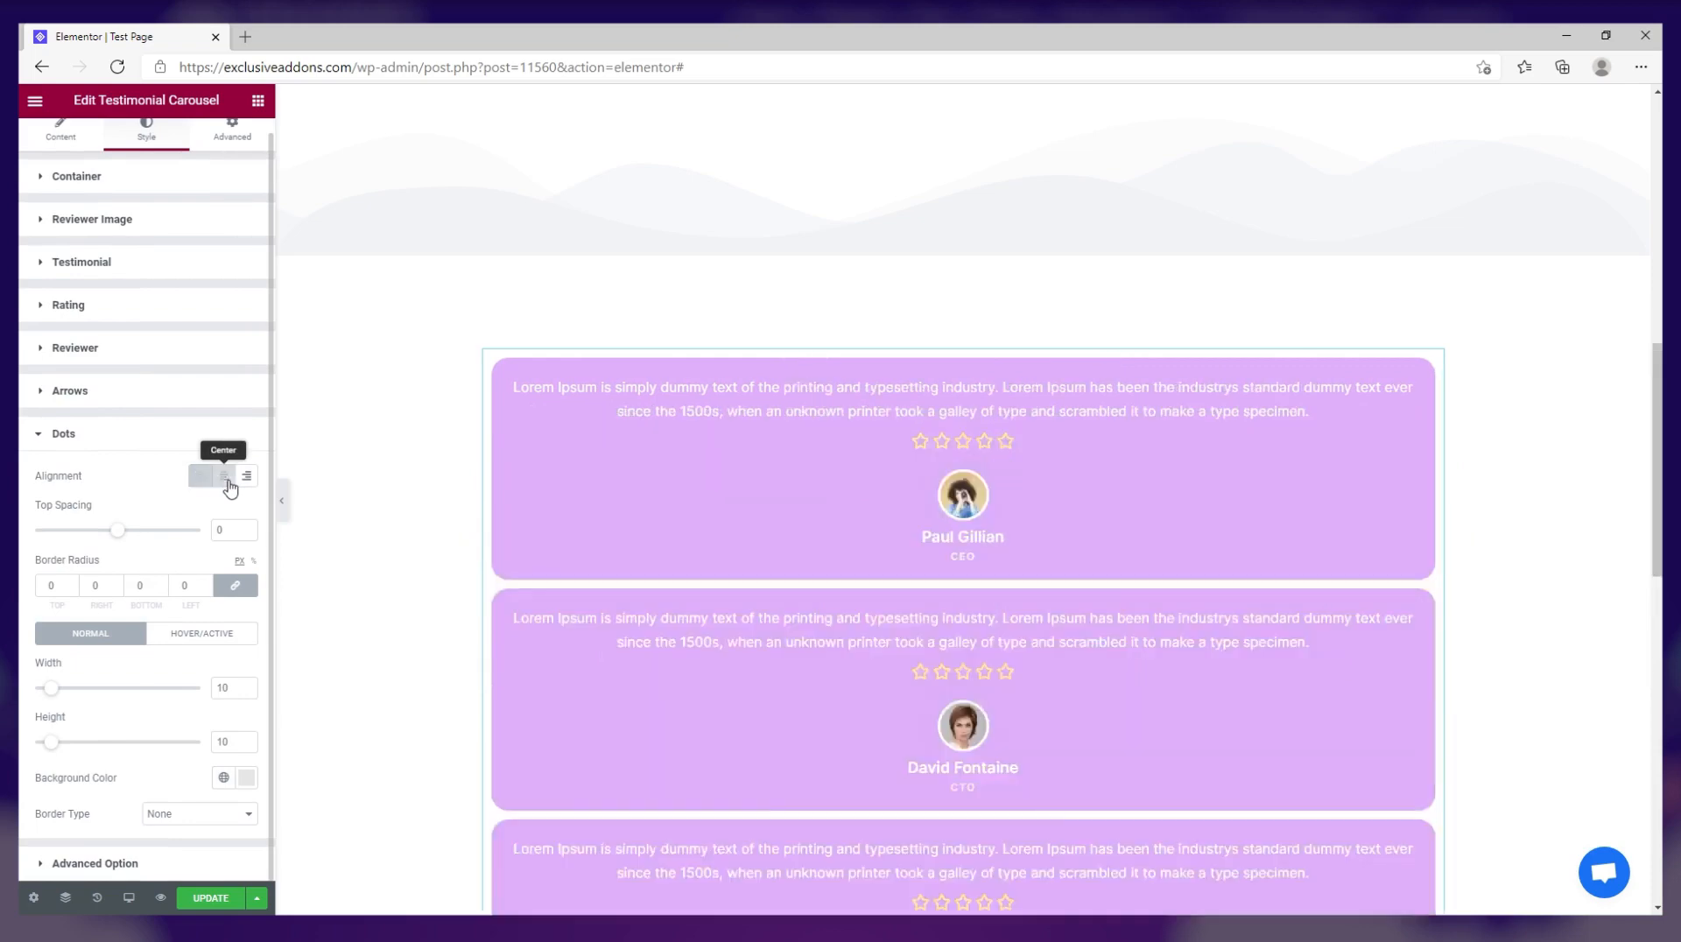
click(248, 478)
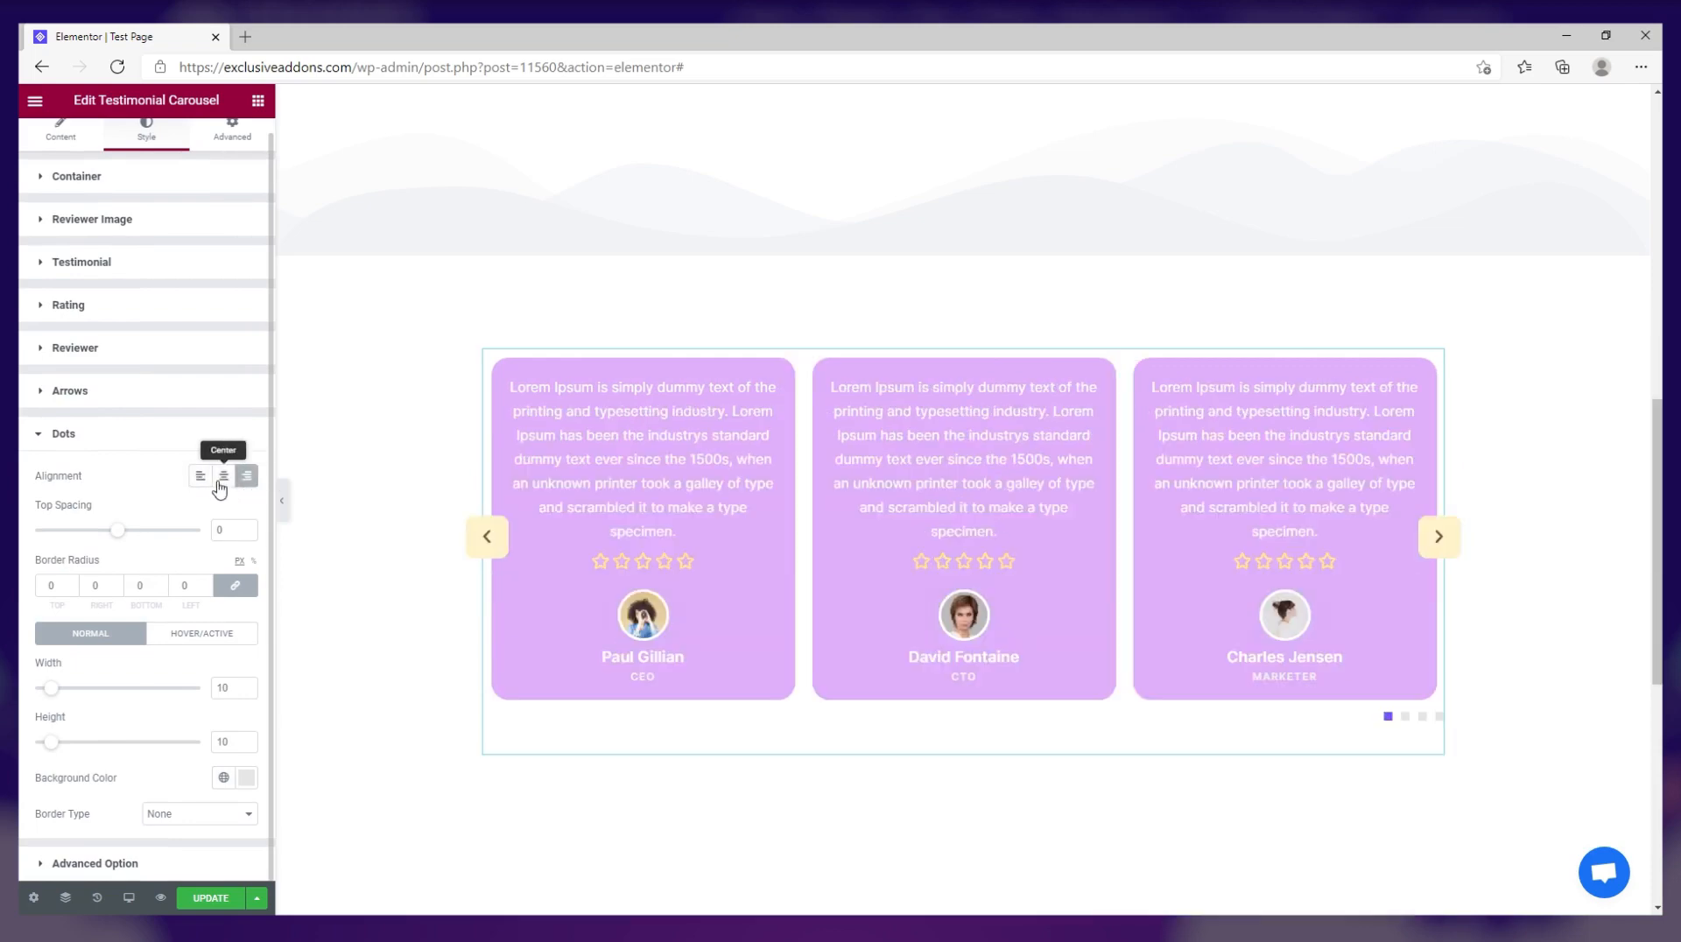
drag(106, 537, 122, 540)
click(247, 533)
click(248, 534)
click(248, 533)
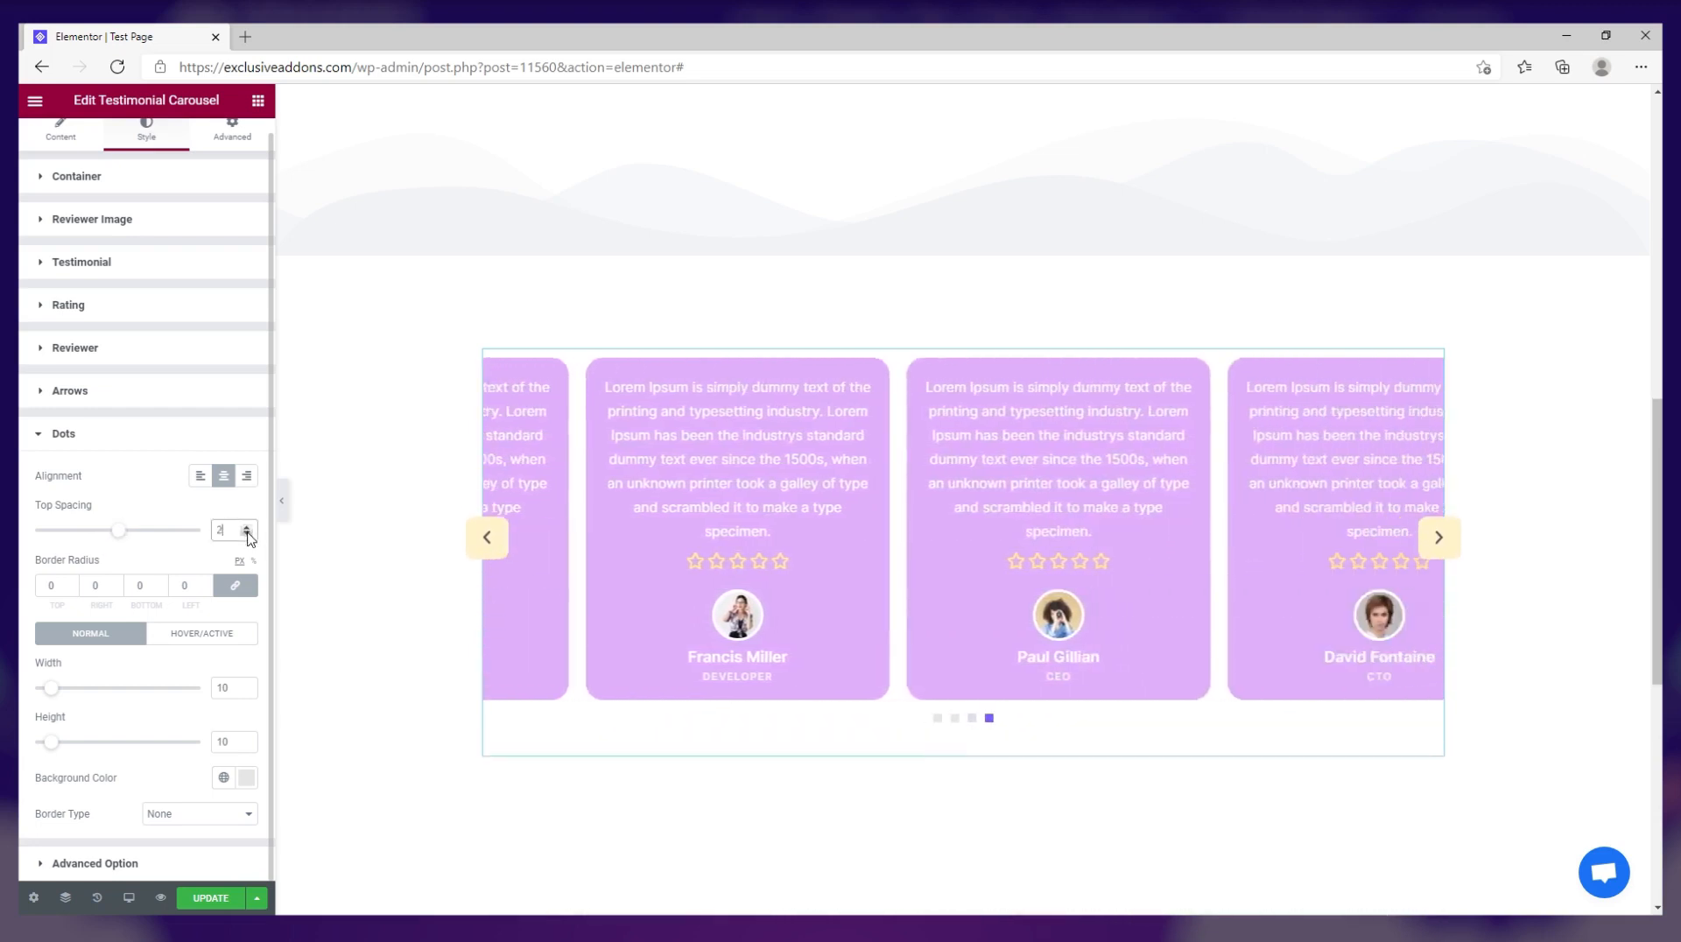
click(248, 534)
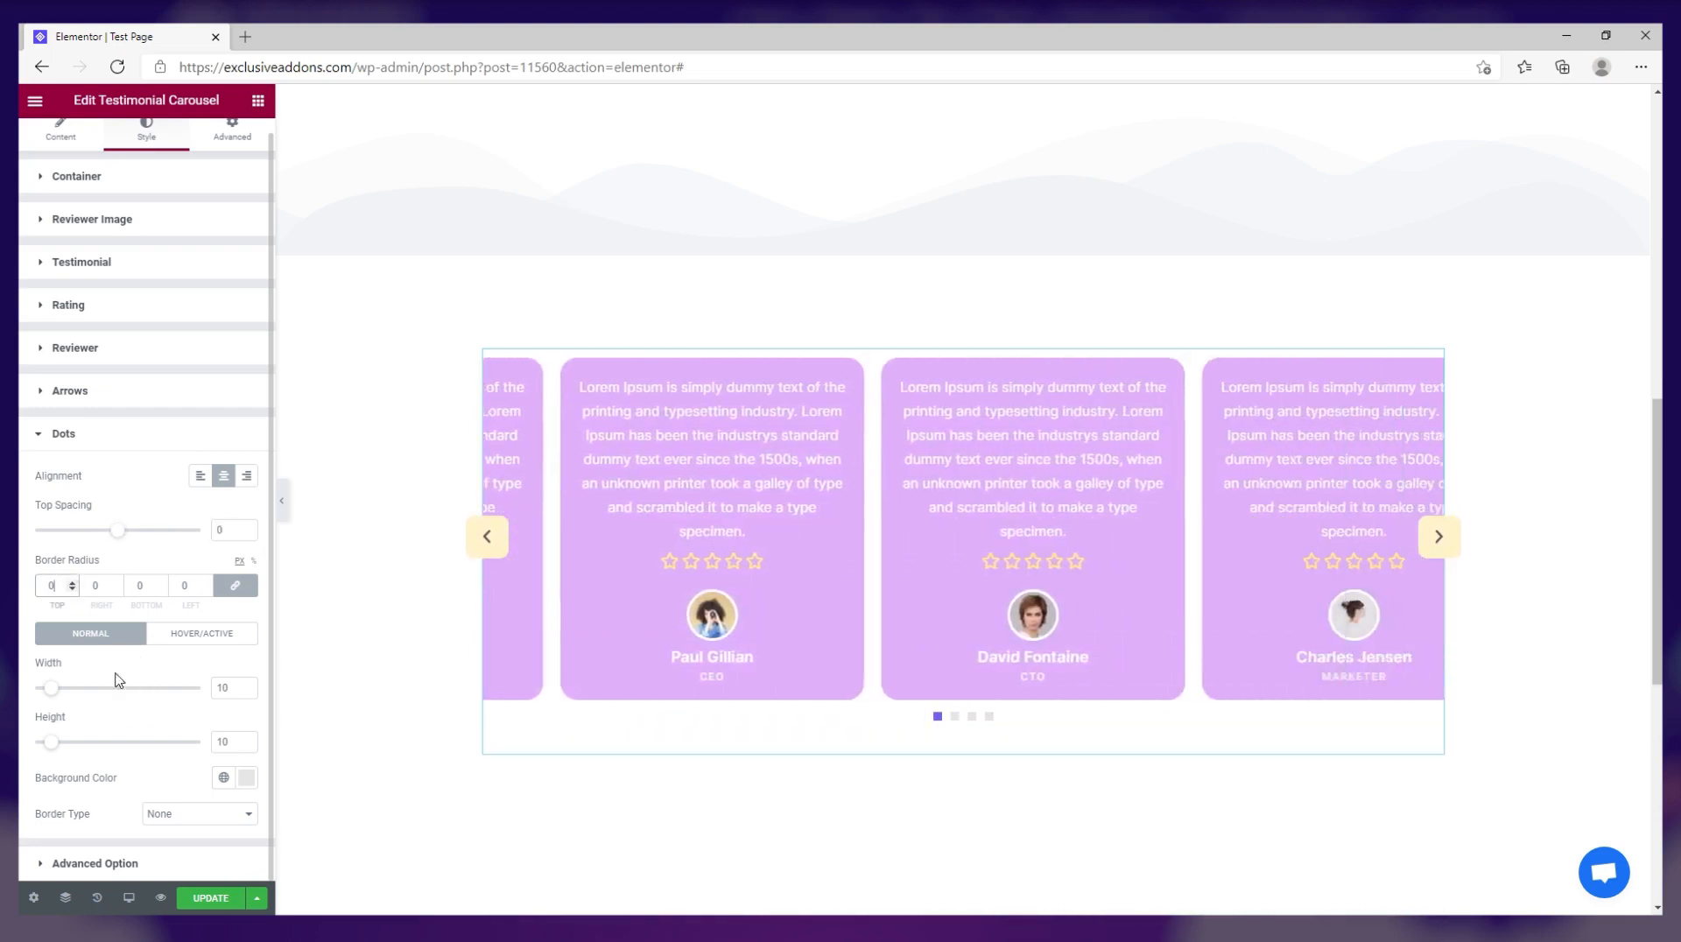
Set the carousel dots' normal width to 50 and height to 4.
drag(103, 696, 122, 696)
click(248, 694)
click(247, 694)
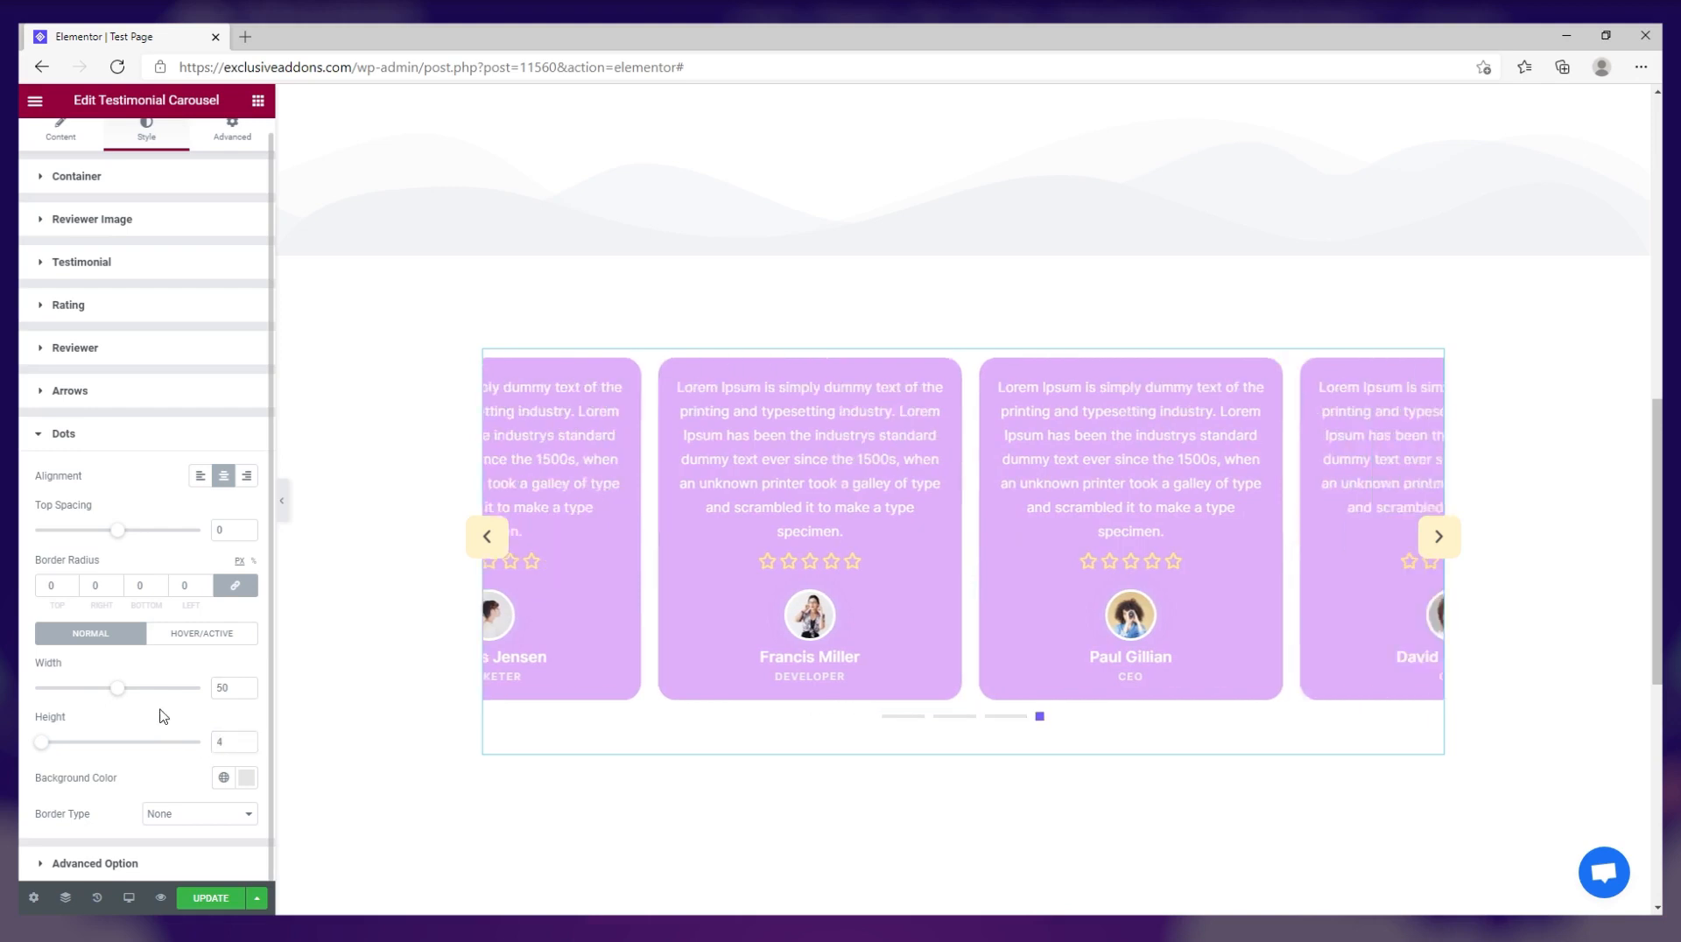
Set the background color of the carousel dots' normal state to a medium grey.
click(248, 779)
drag(120, 588, 108, 551)
drag(53, 694, 79, 695)
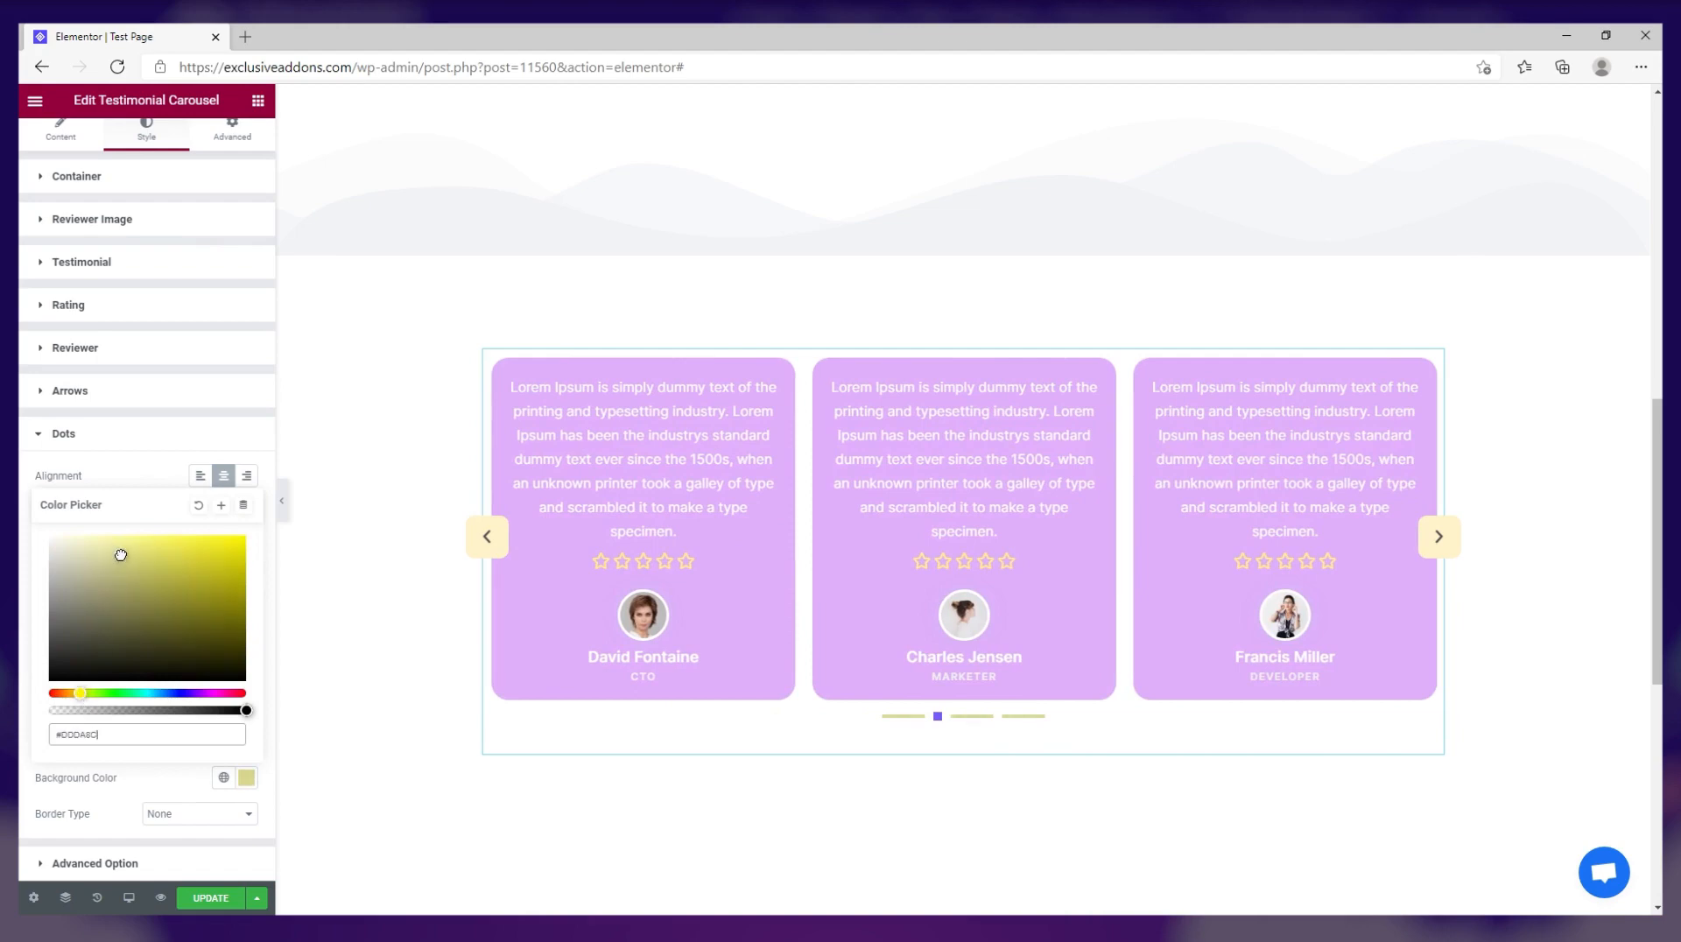
mouse_move(120, 555)
mouse_down()
mouse_move(99, 550)
mouse_move(90, 577)
mouse_up()
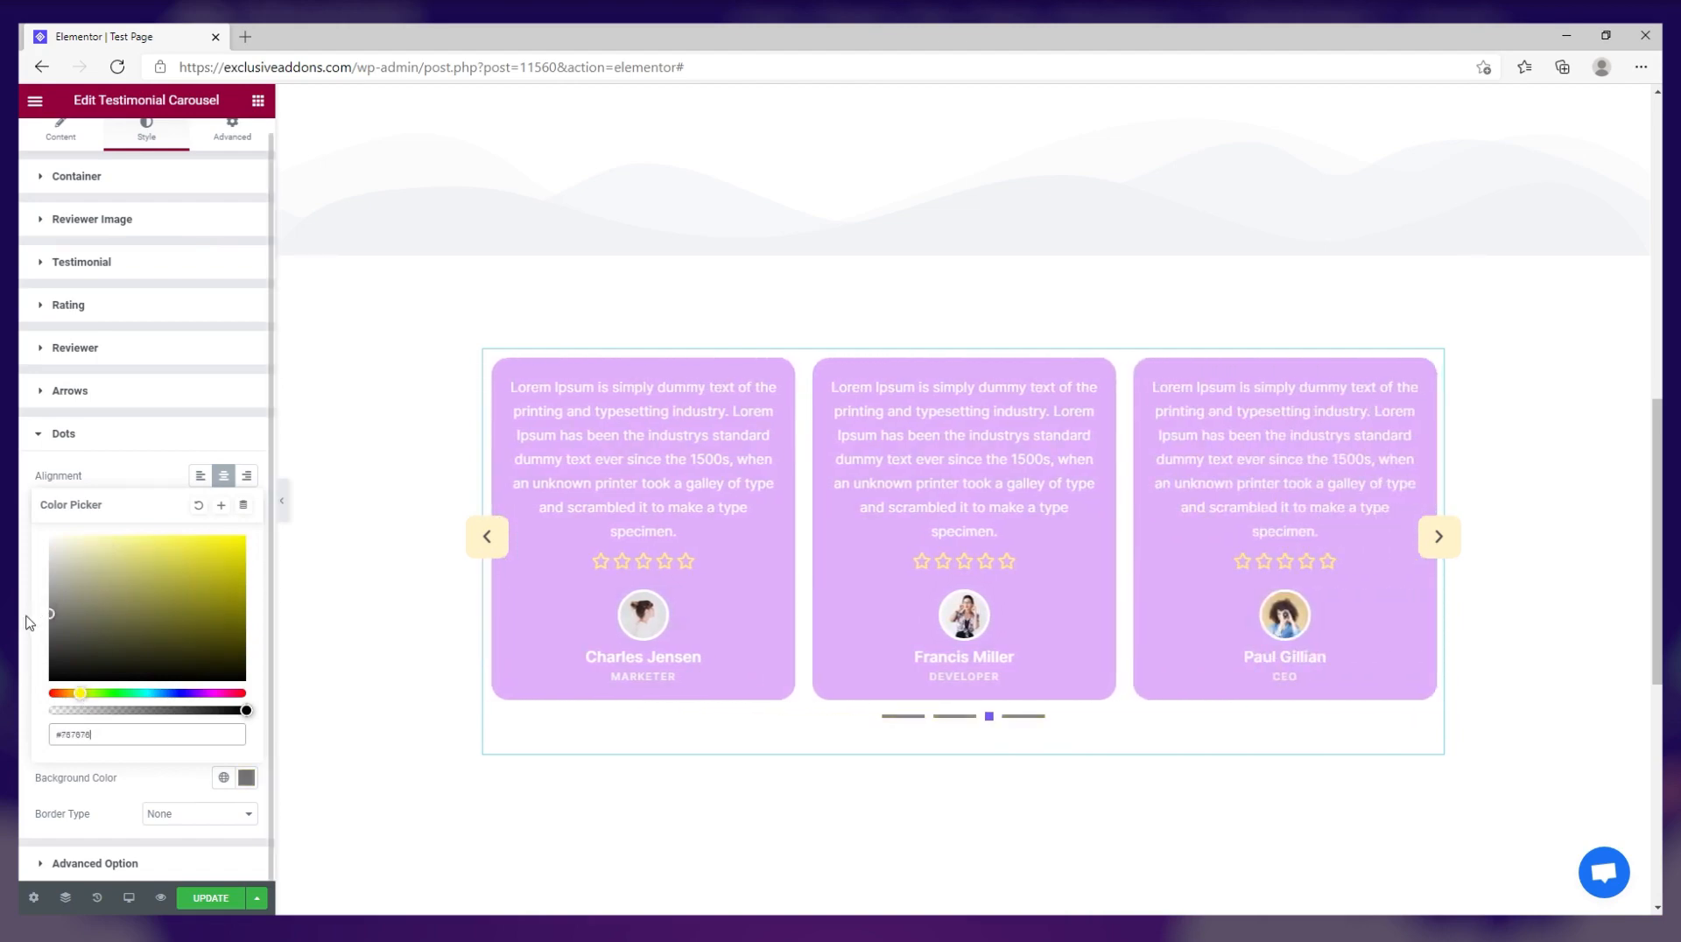
drag(28, 622, 23, 598)
click(161, 778)
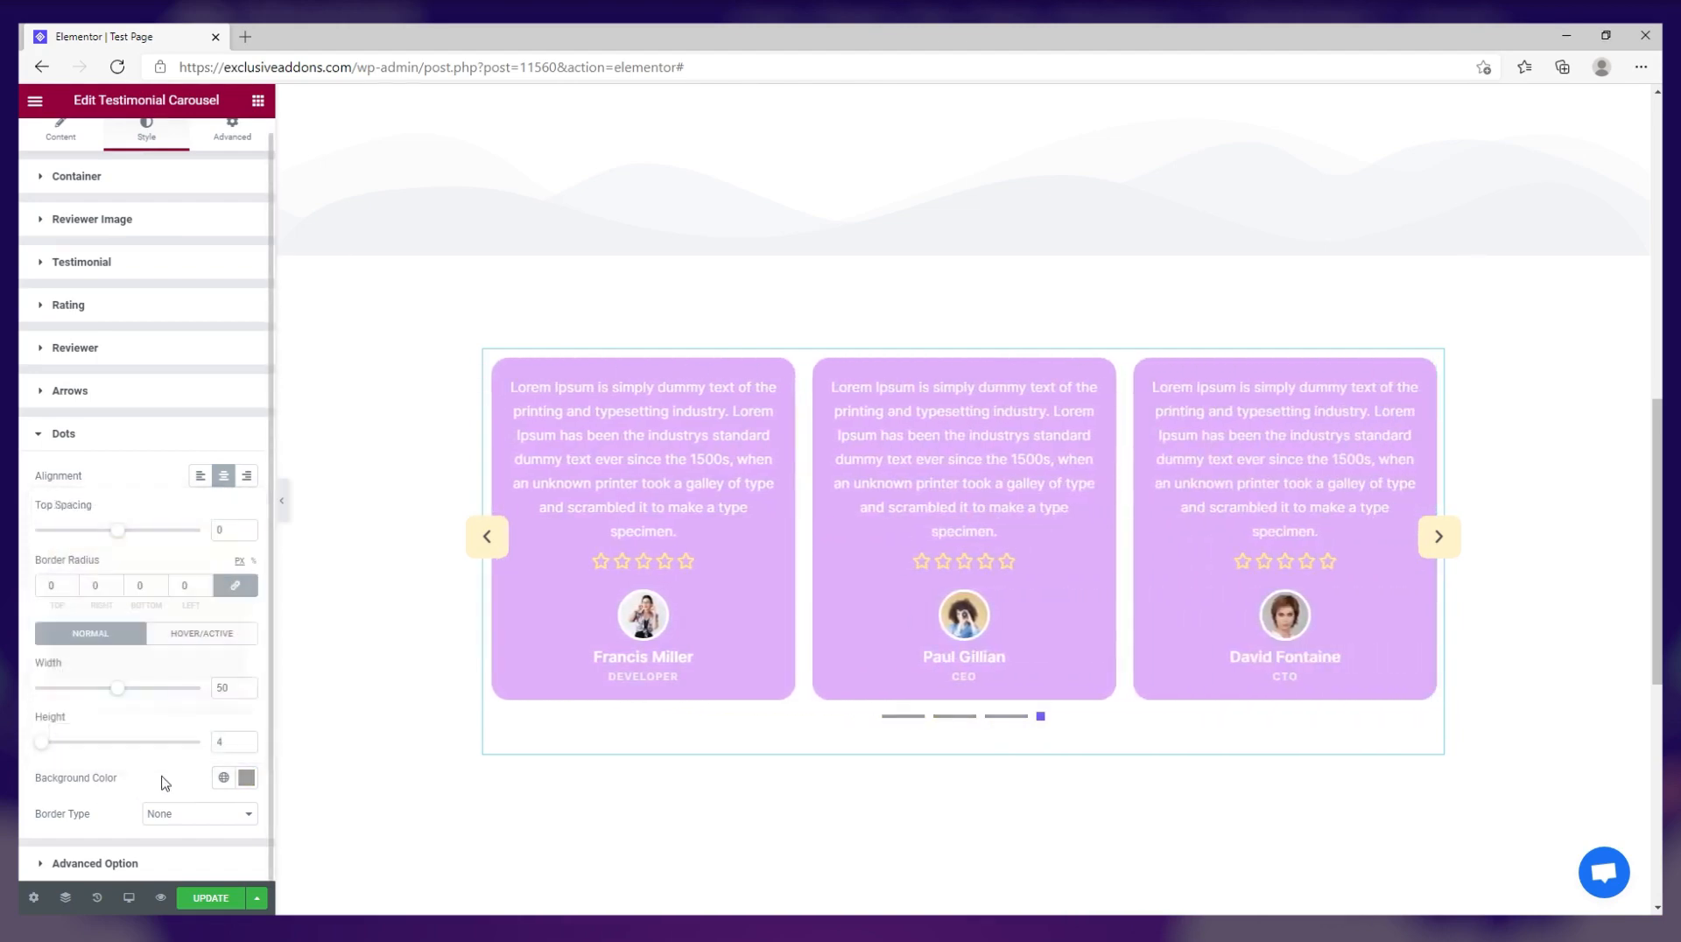
Set the carousel dots' hover/active width to 20 and height to 4, checking the active dot on other slides.
click(203, 640)
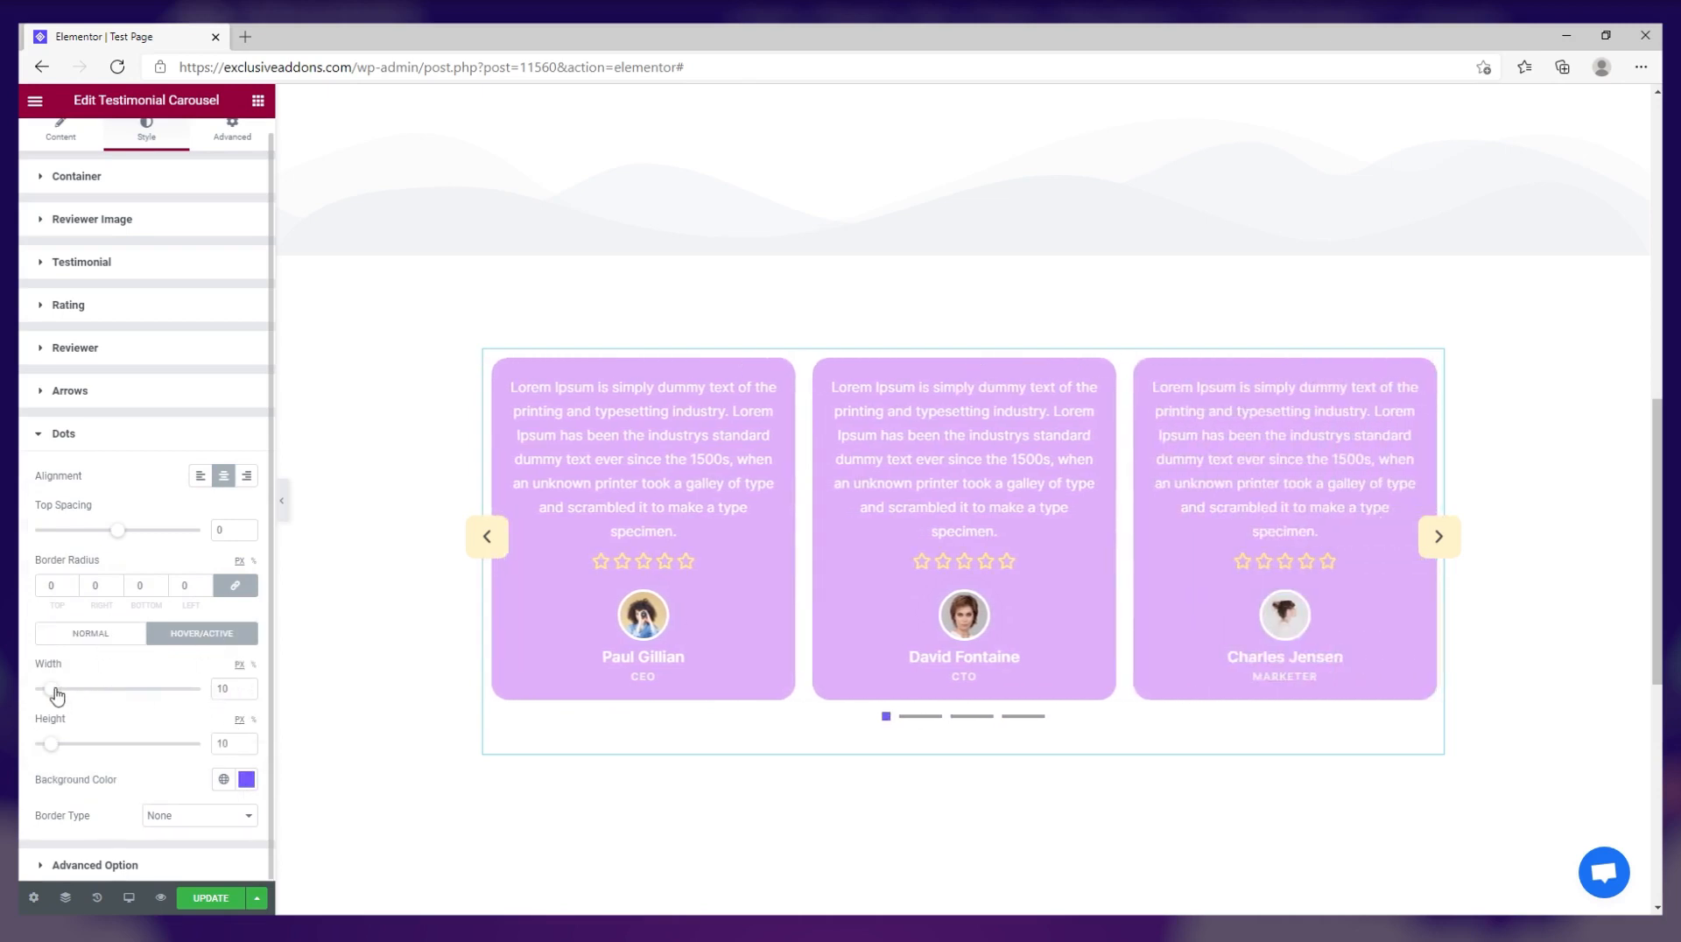
drag(54, 746, 67, 691)
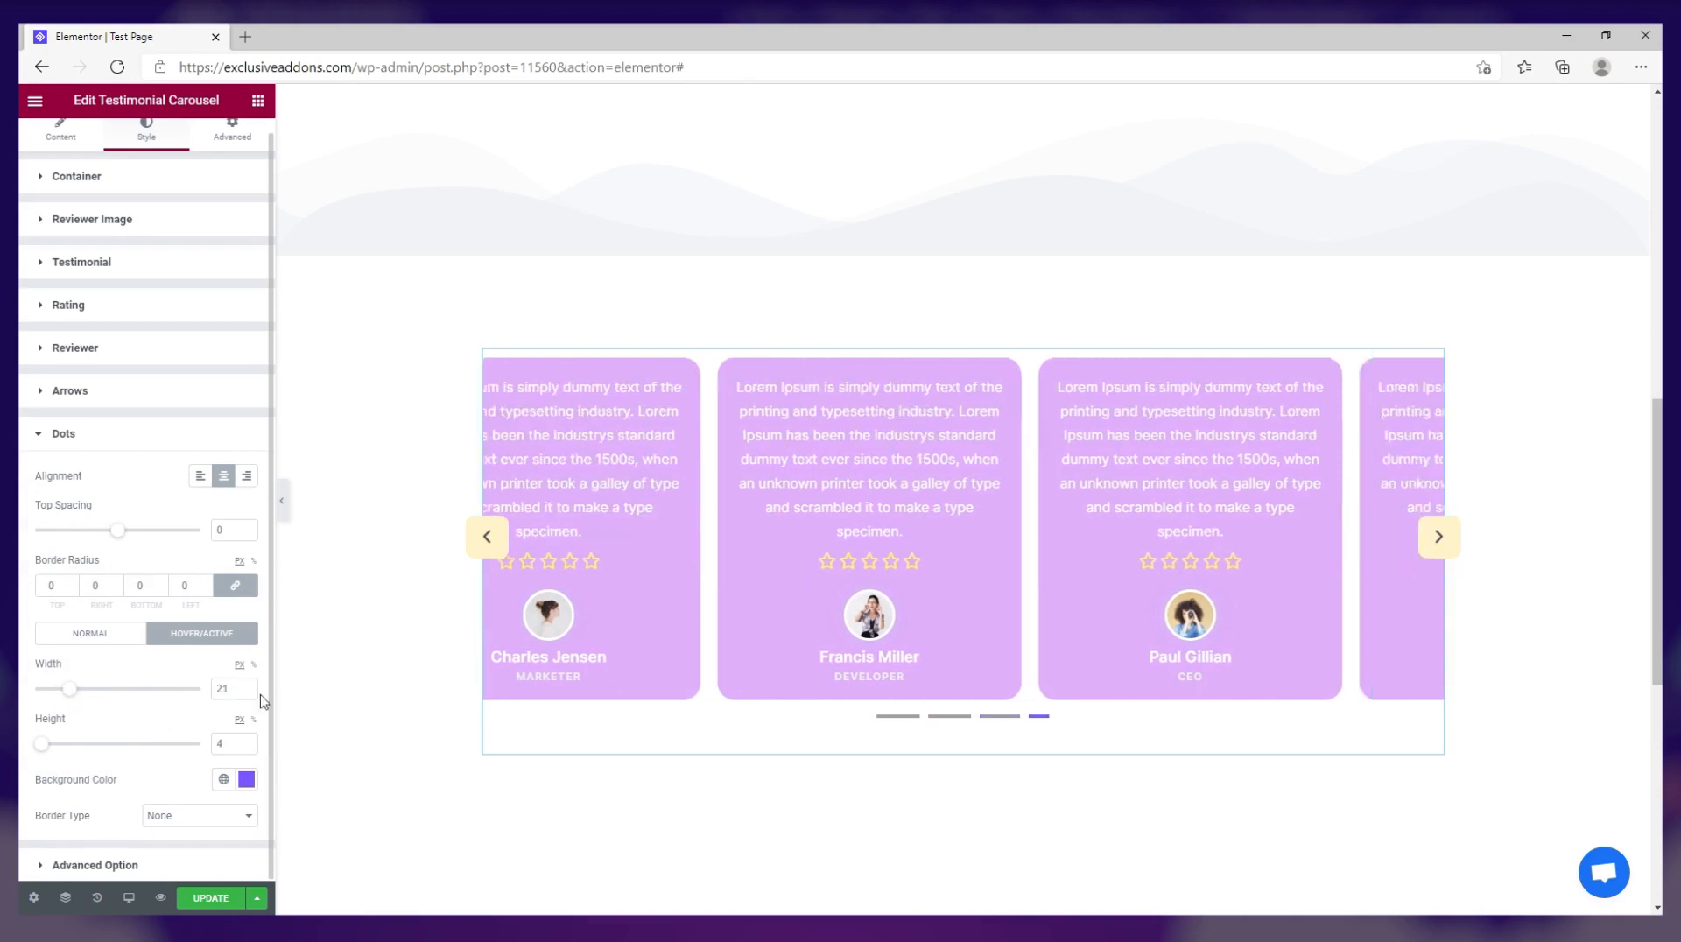
click(1007, 718)
click(957, 718)
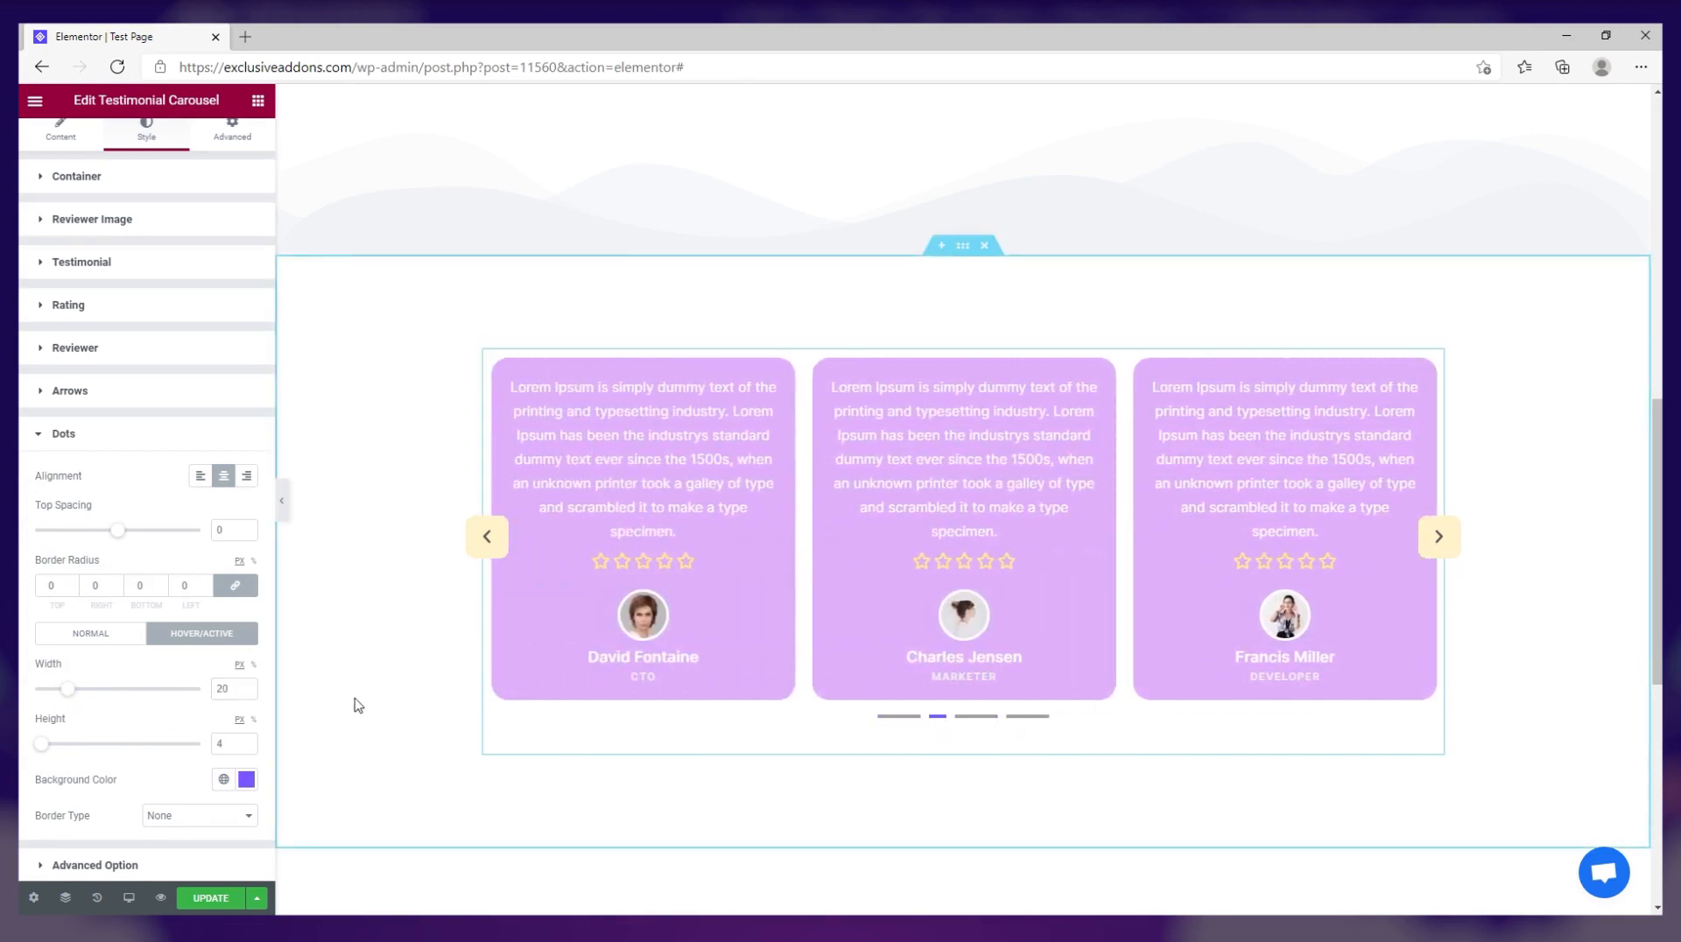
Set the background color of the carousel dots' hover/active state to a medium blue after trying yellow.
click(246, 779)
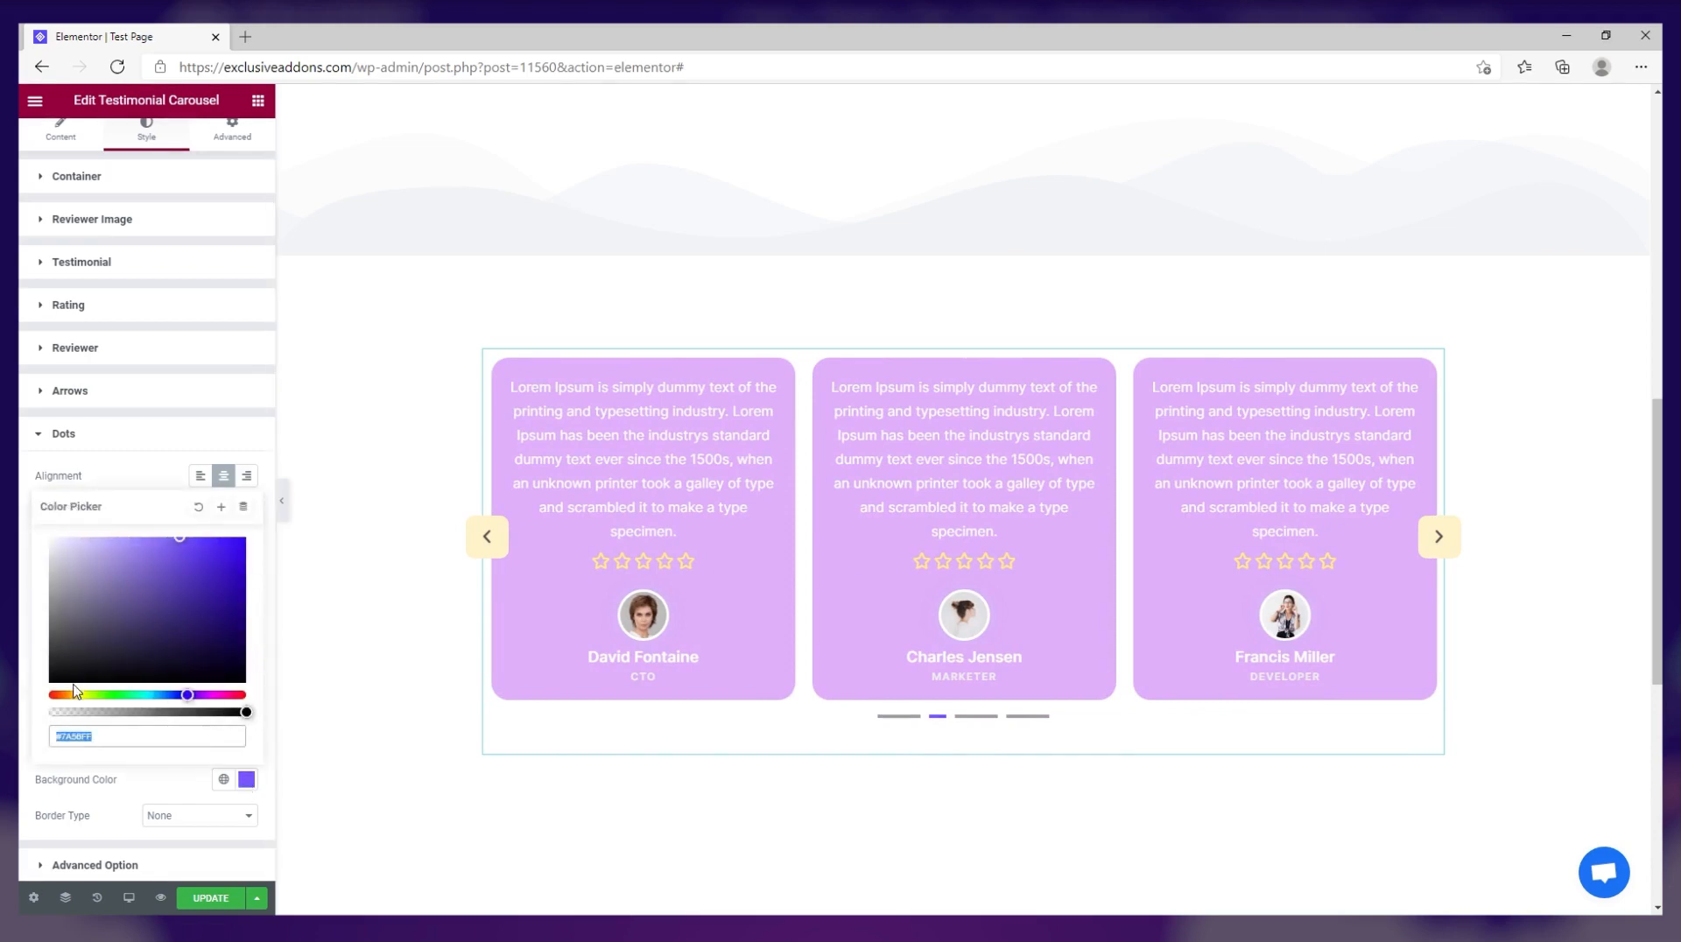
drag(190, 694, 78, 698)
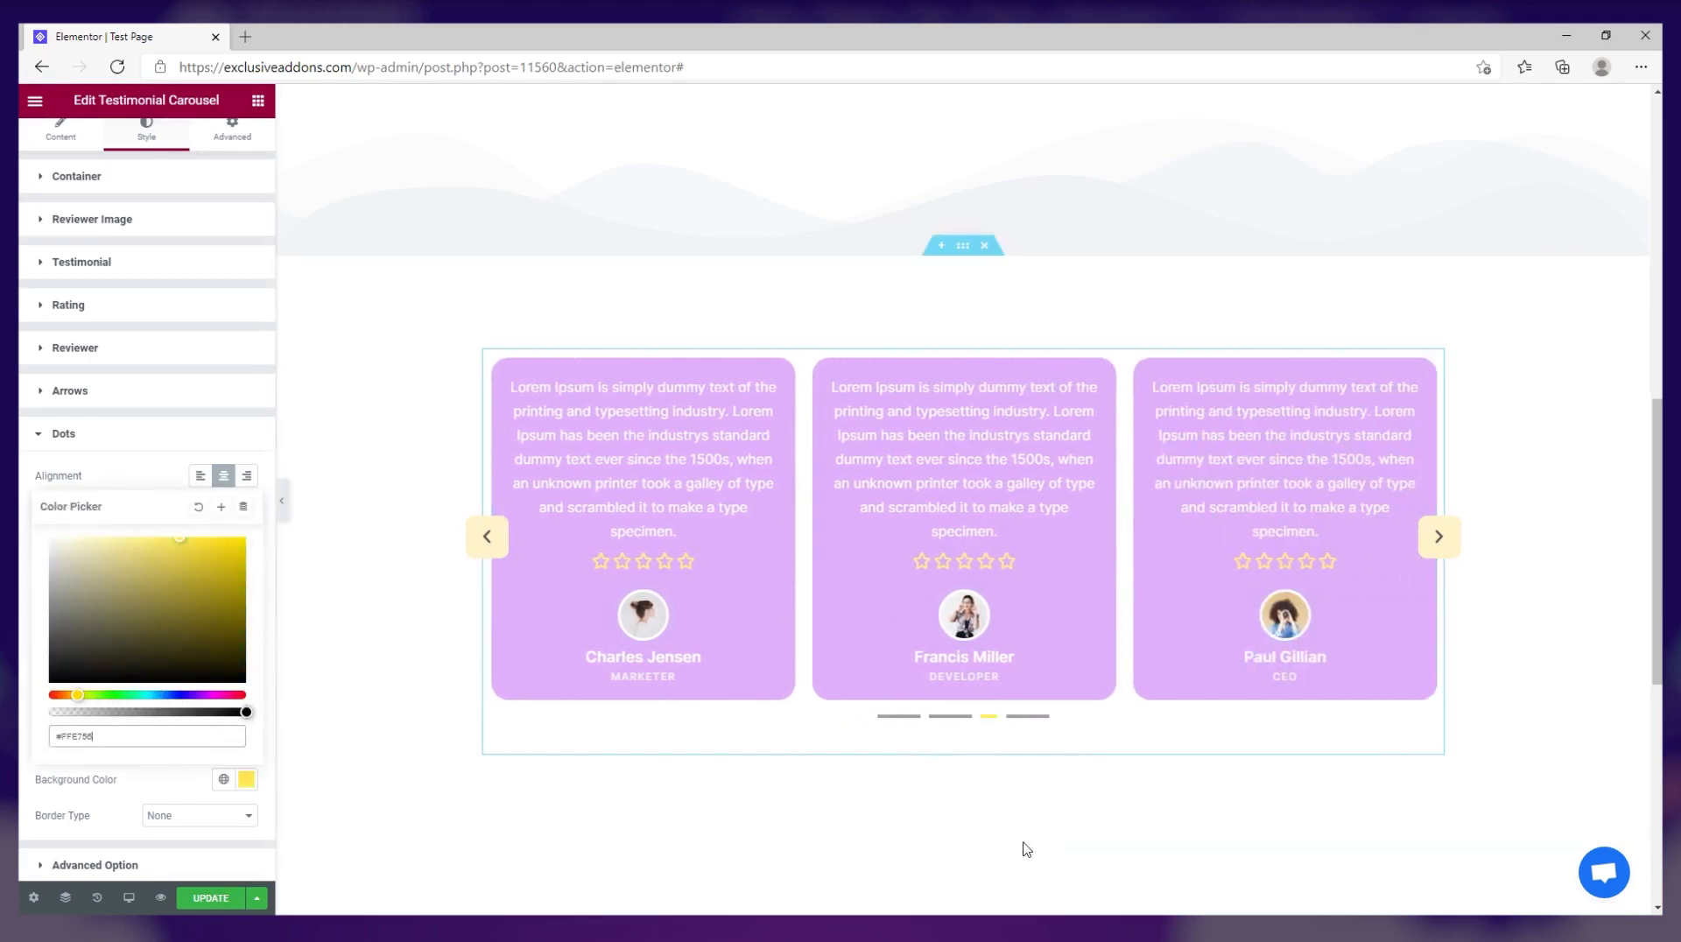
click(900, 718)
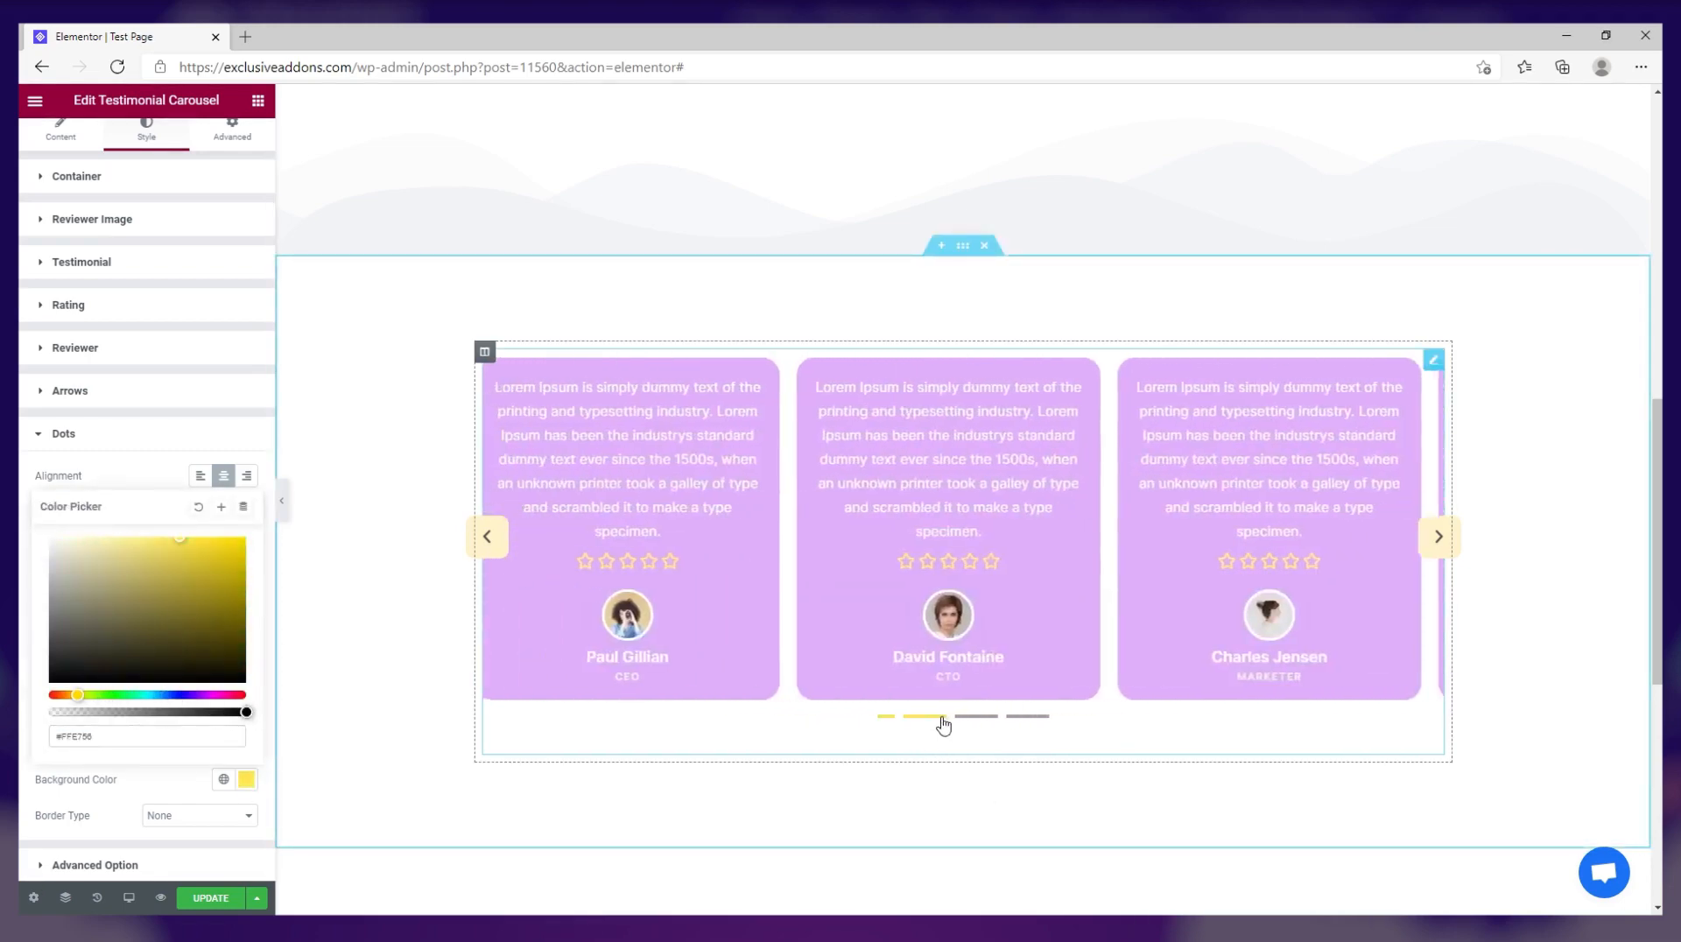
click(943, 717)
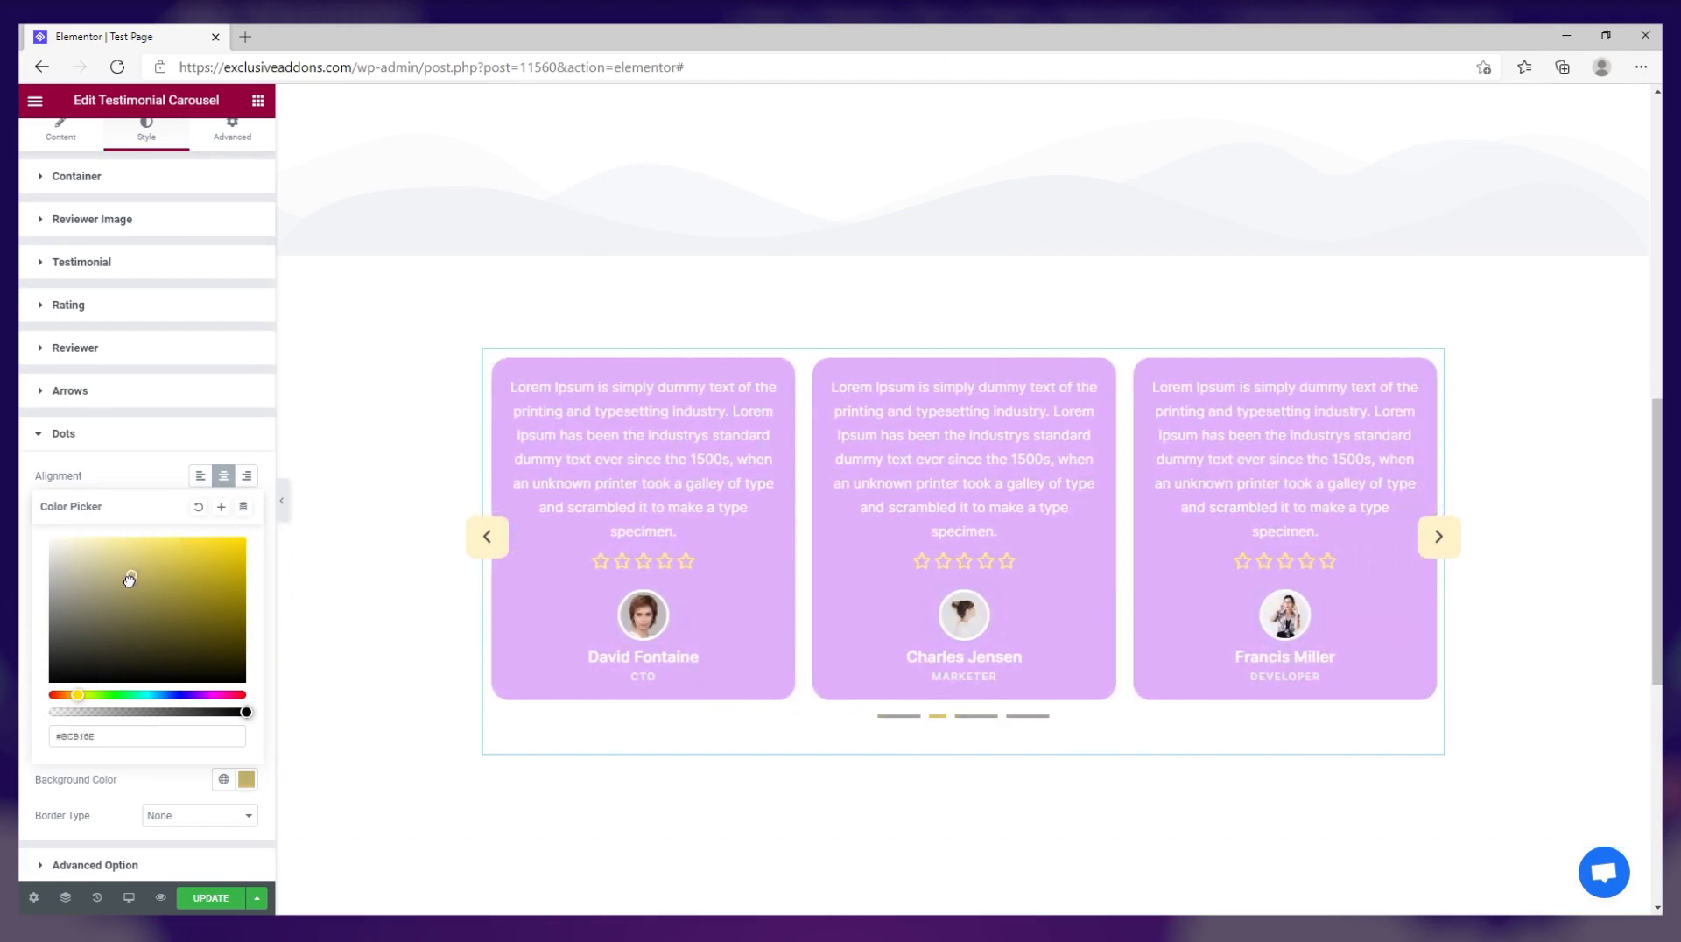
drag(79, 695, 160, 695)
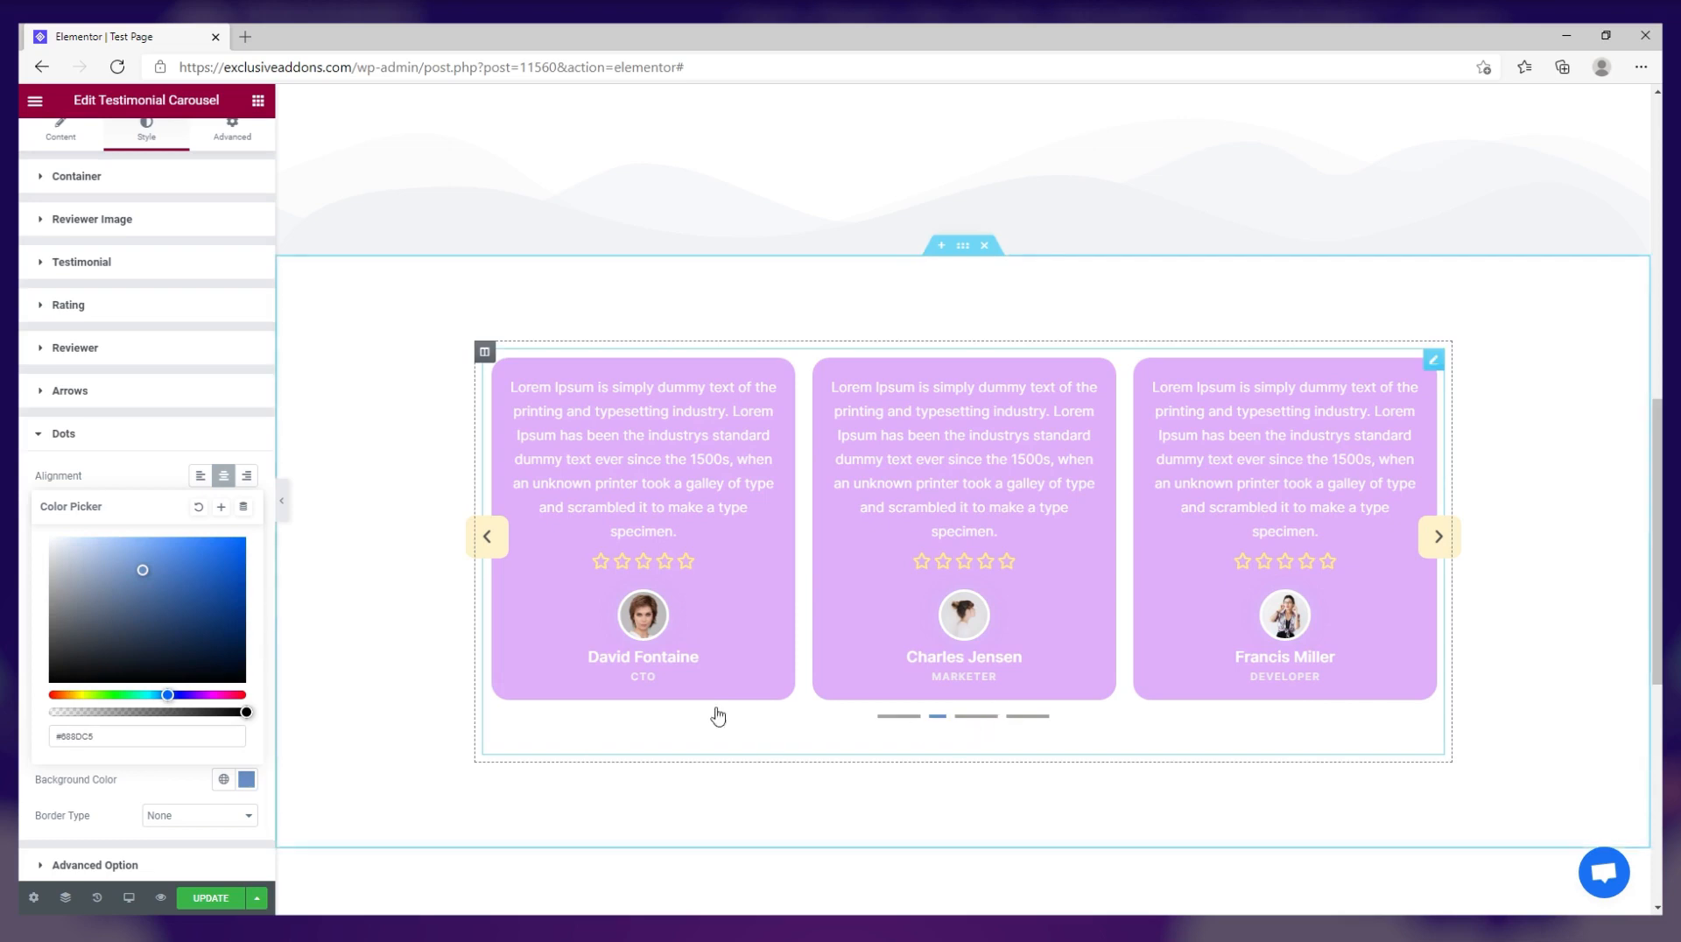
drag(176, 696, 179, 697)
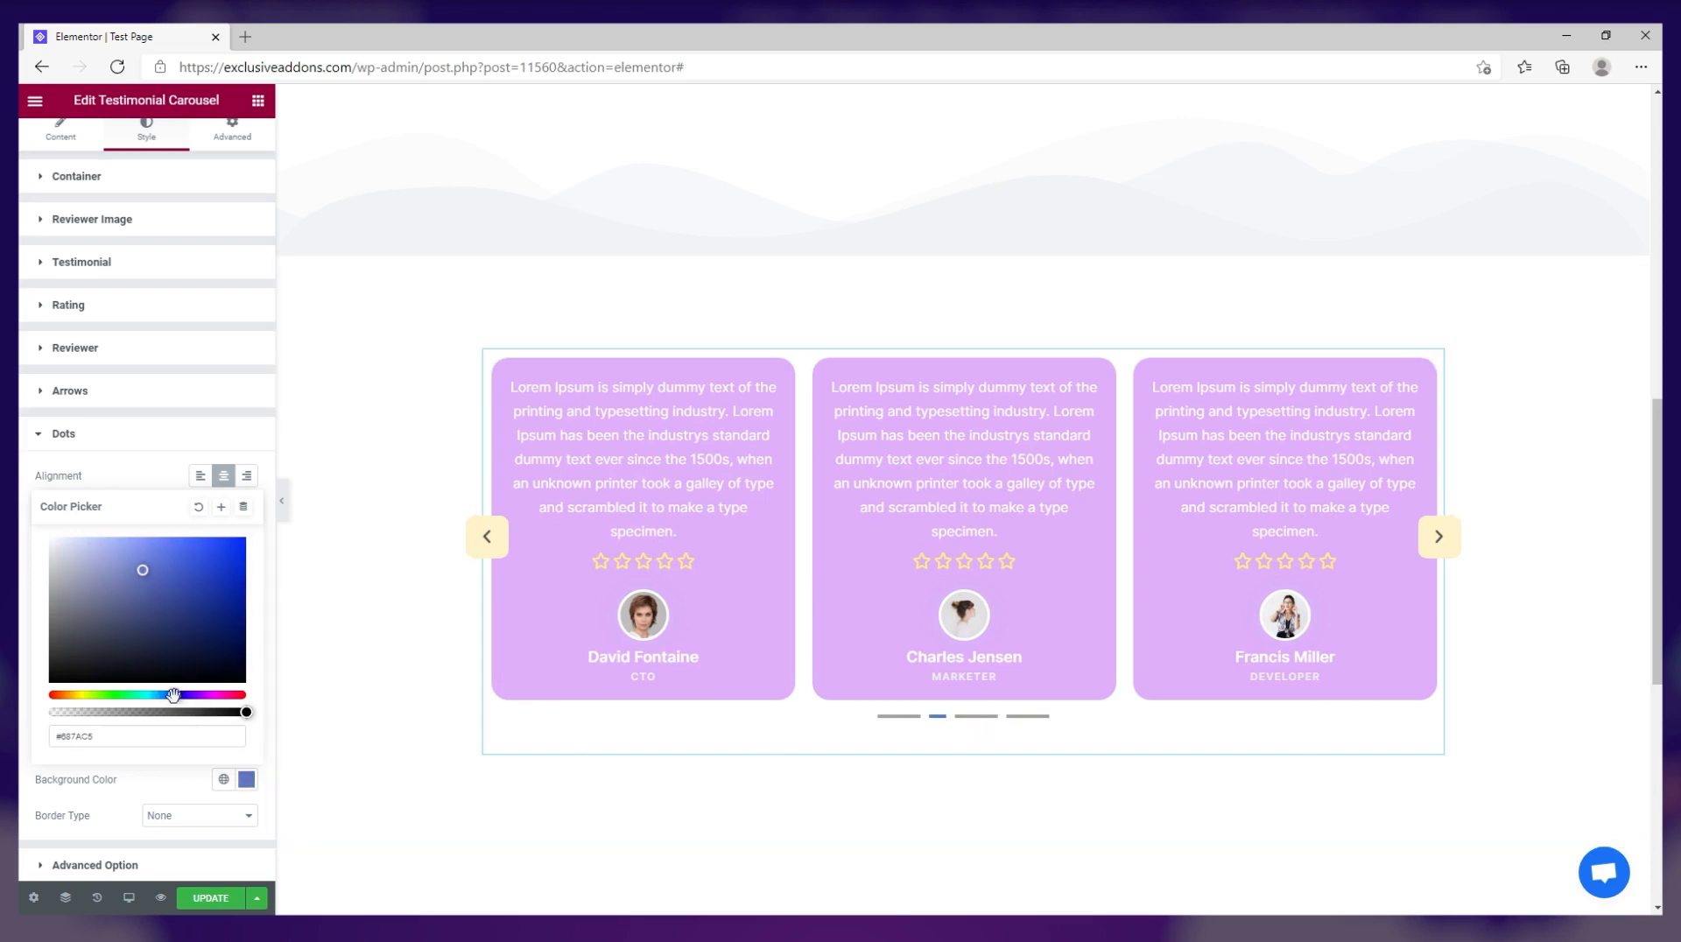
click(986, 720)
click(1044, 719)
click(127, 792)
Set the inactive item opacity to .5 in the advanced options and preview it by advancing the carousel slides.
scroll(139, 851, down, 2)
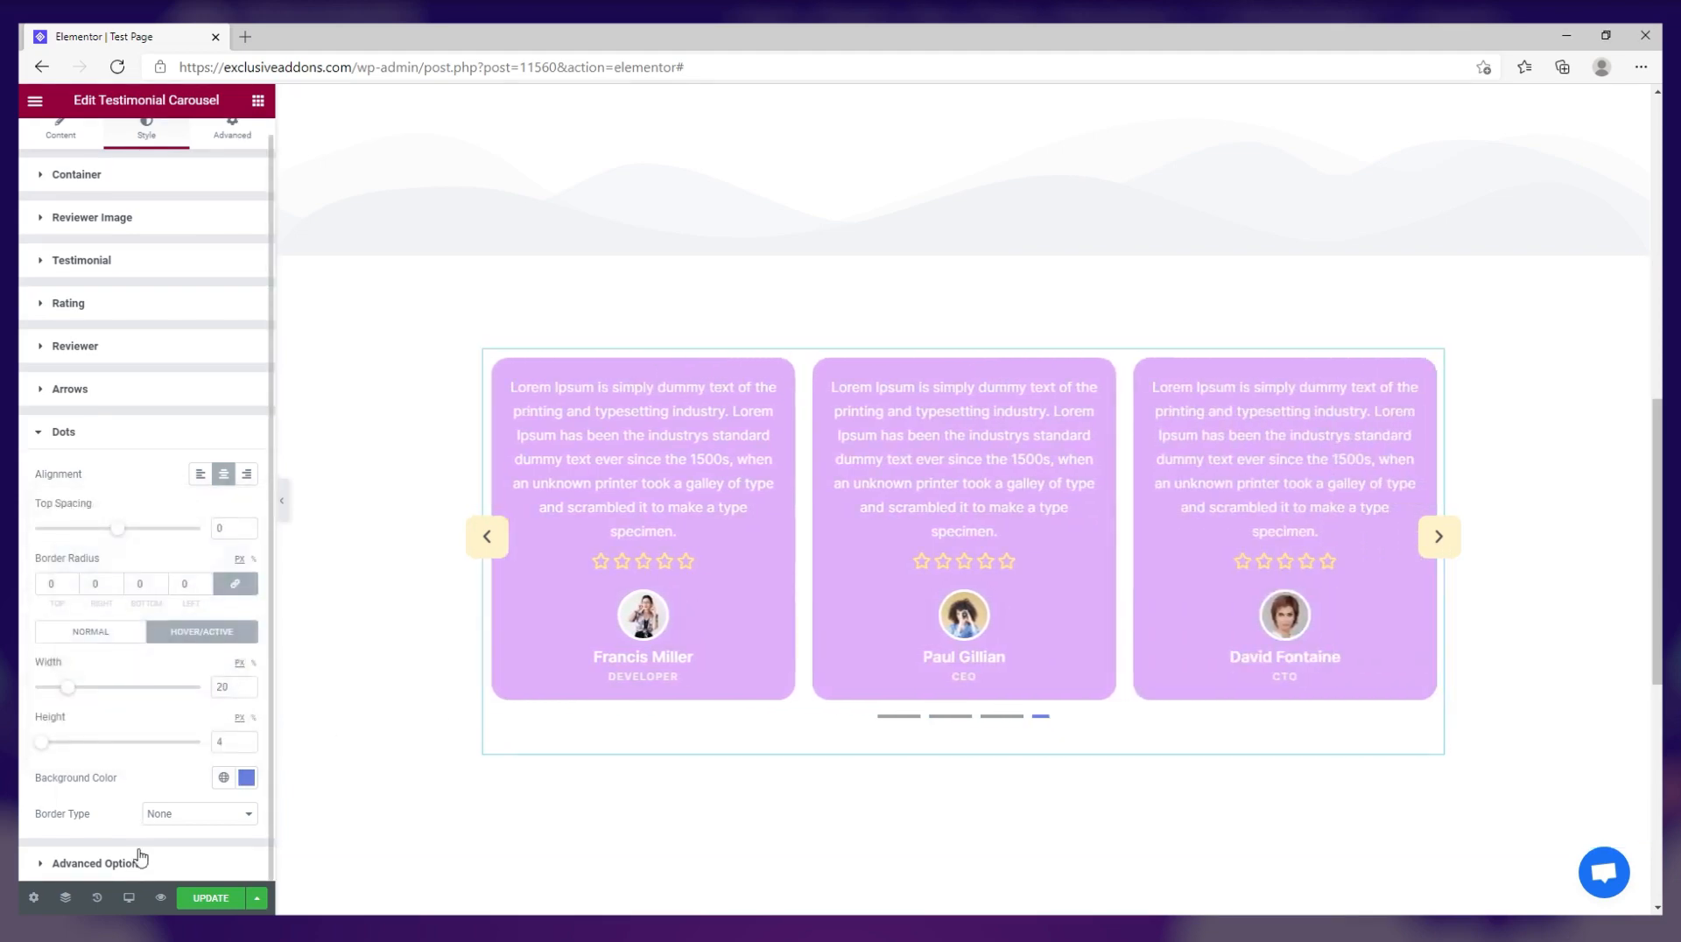
click(140, 863)
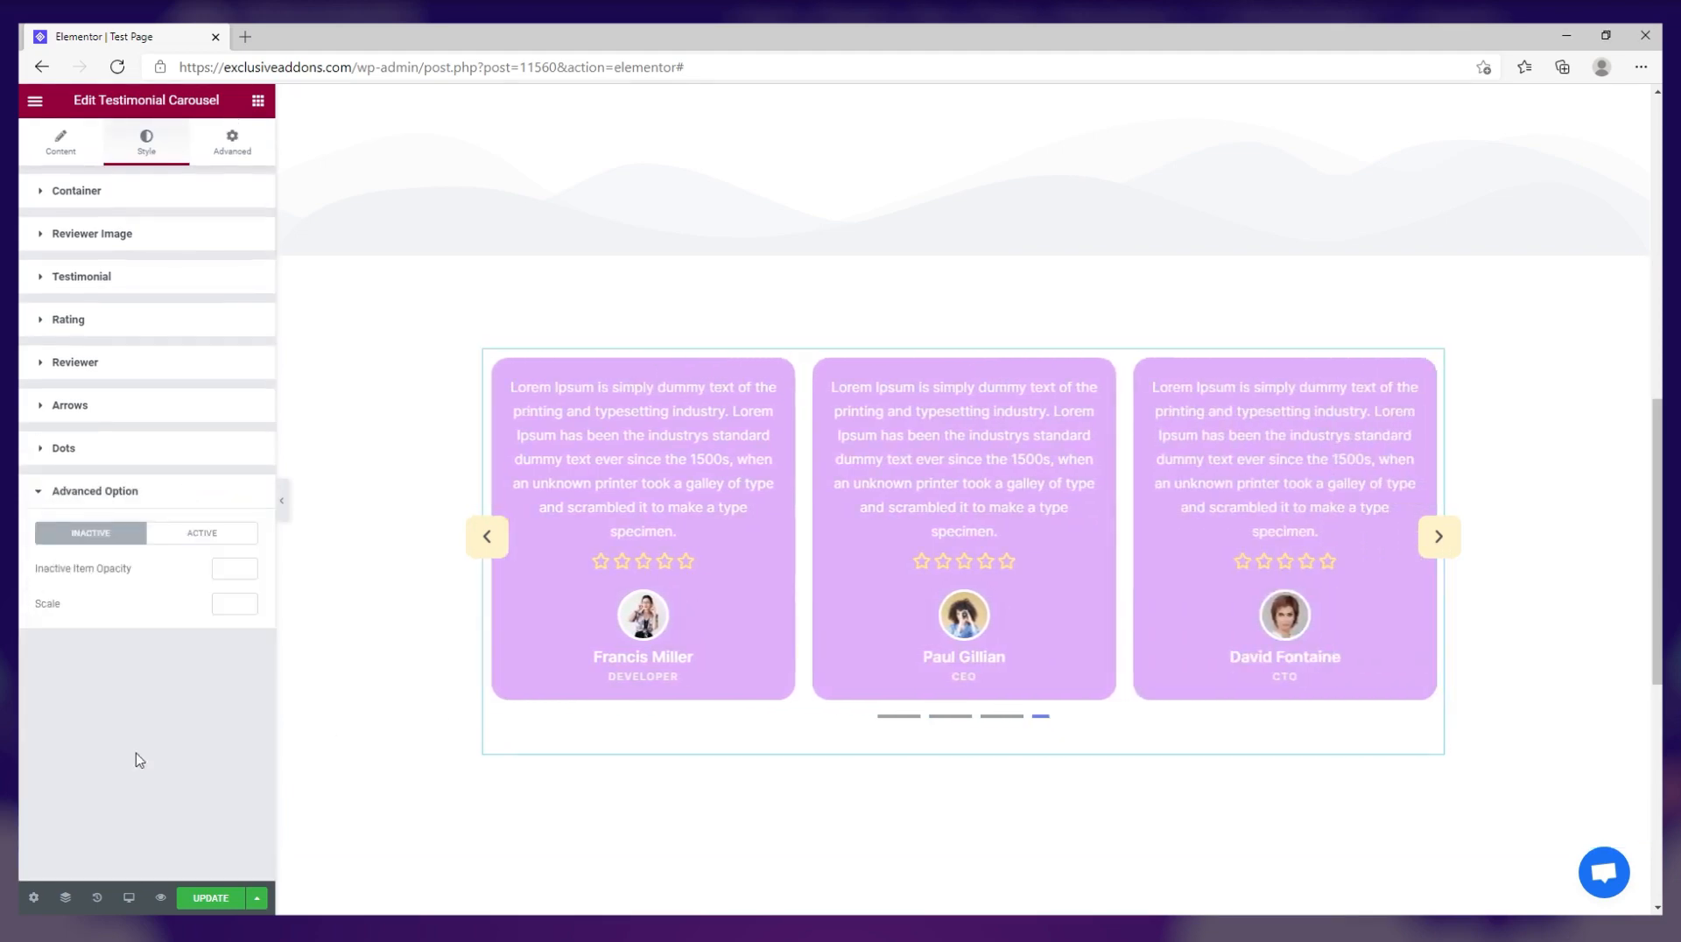
click(225, 570)
text(.5)
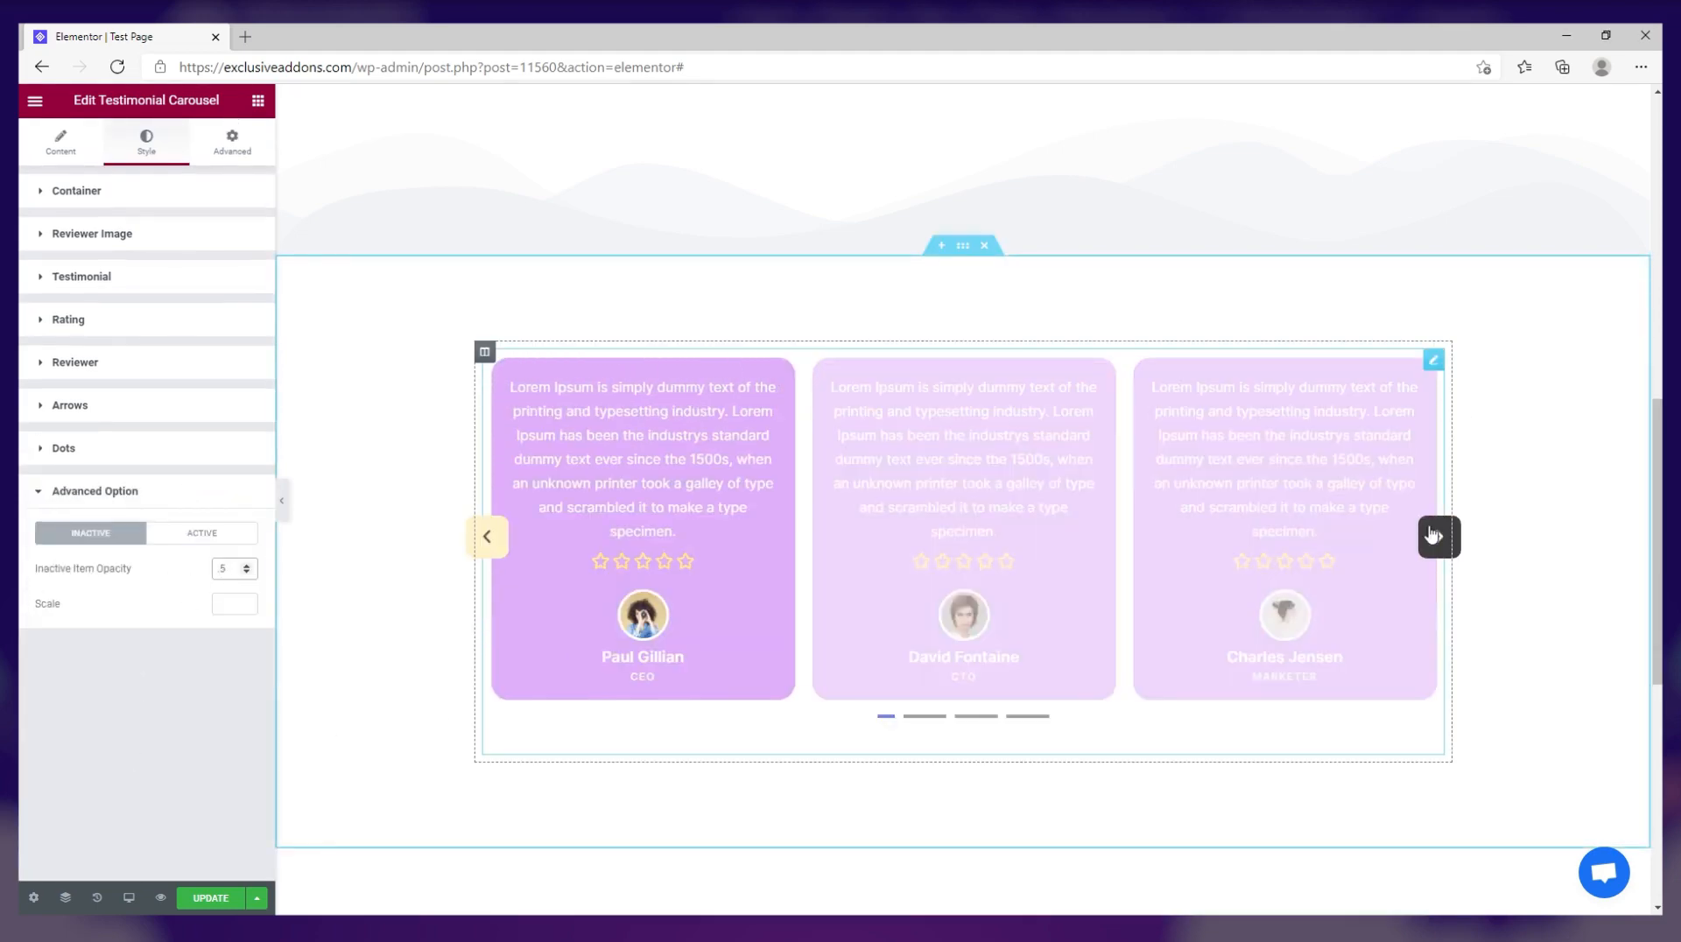
click(1436, 536)
click(1437, 536)
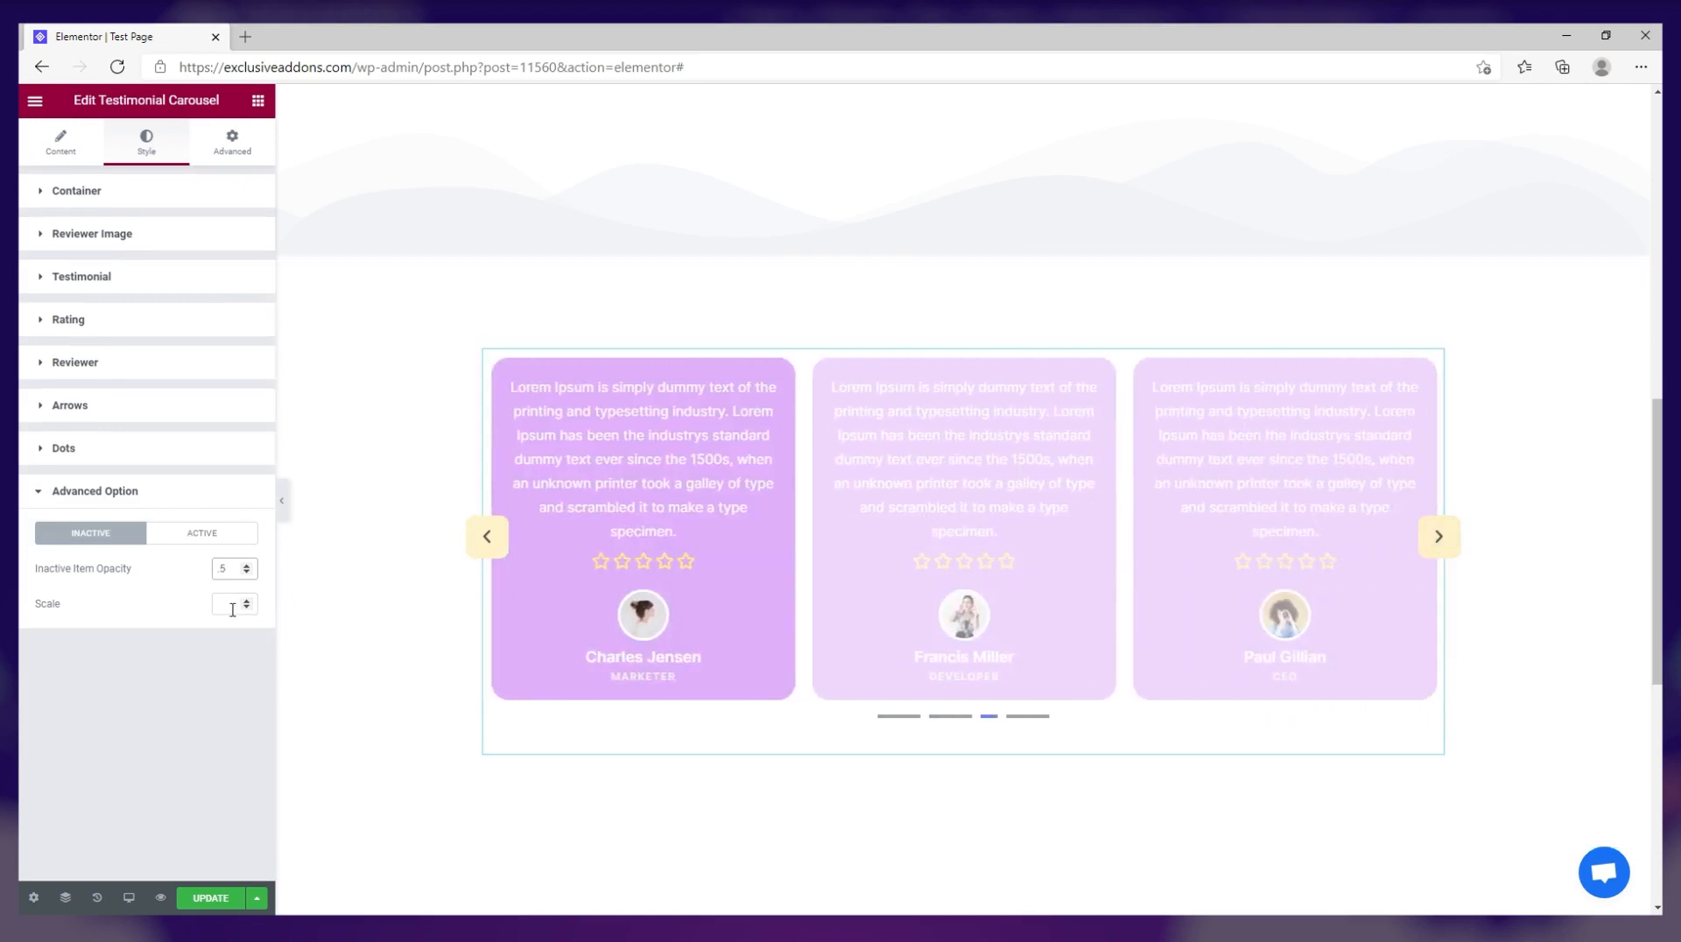
Try a scale of .8 for the inactive items, advance the slides to preview it, and set the scale to 1.
click(230, 604)
text(.8)
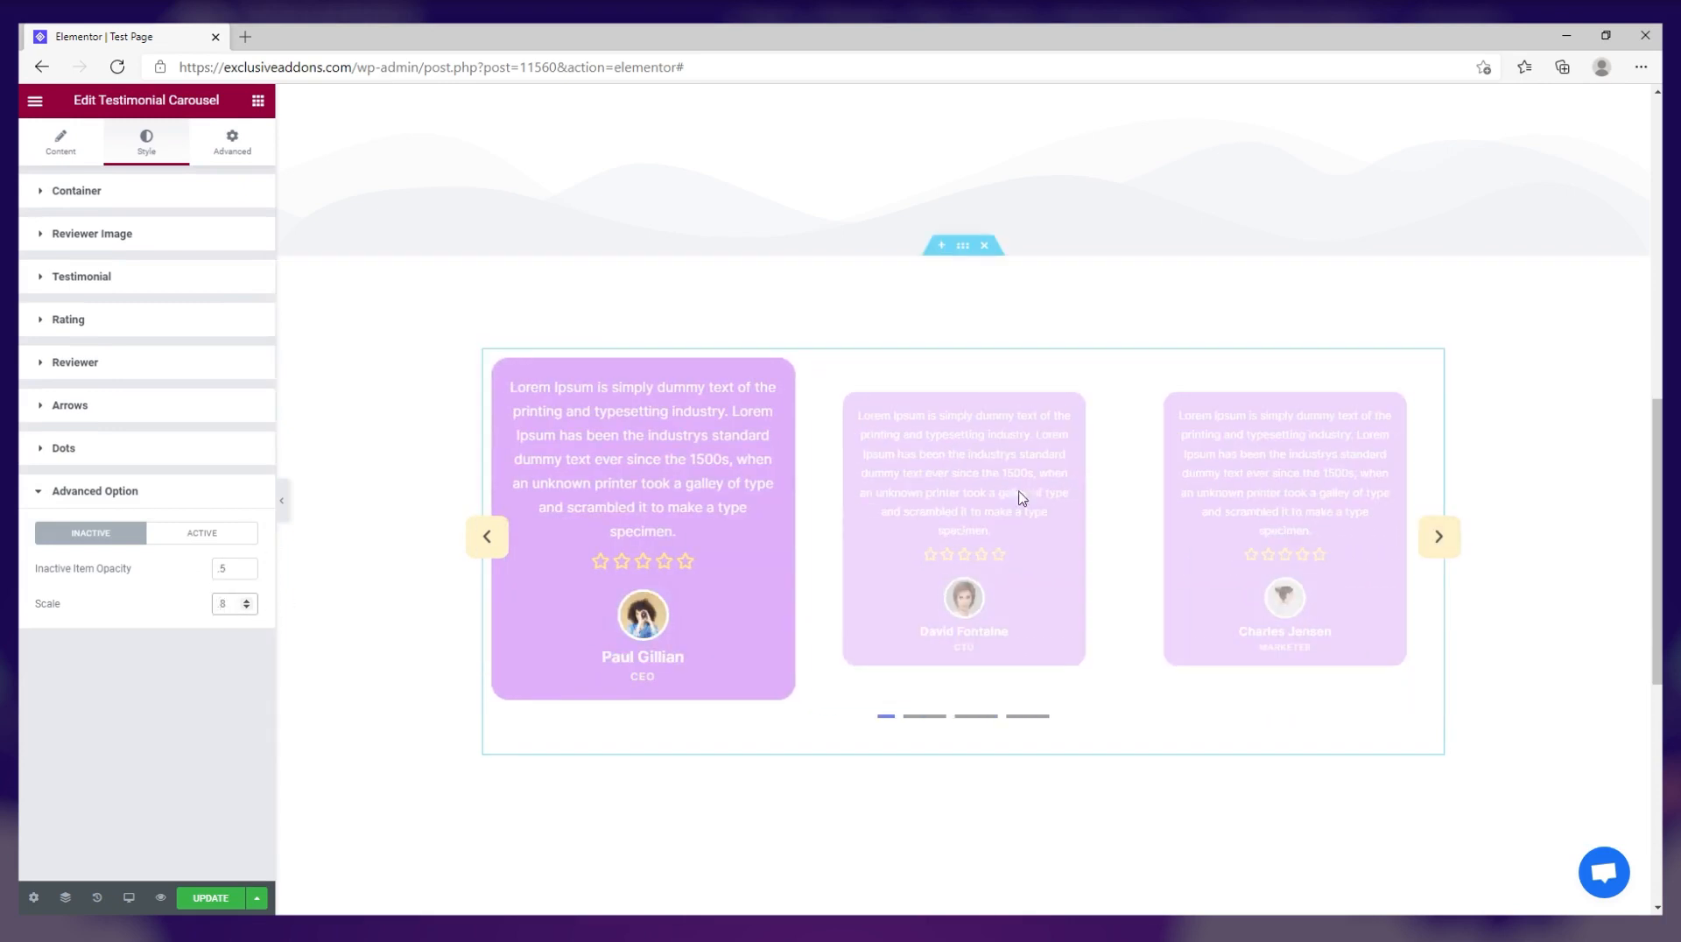
click(1437, 537)
click(1437, 537)
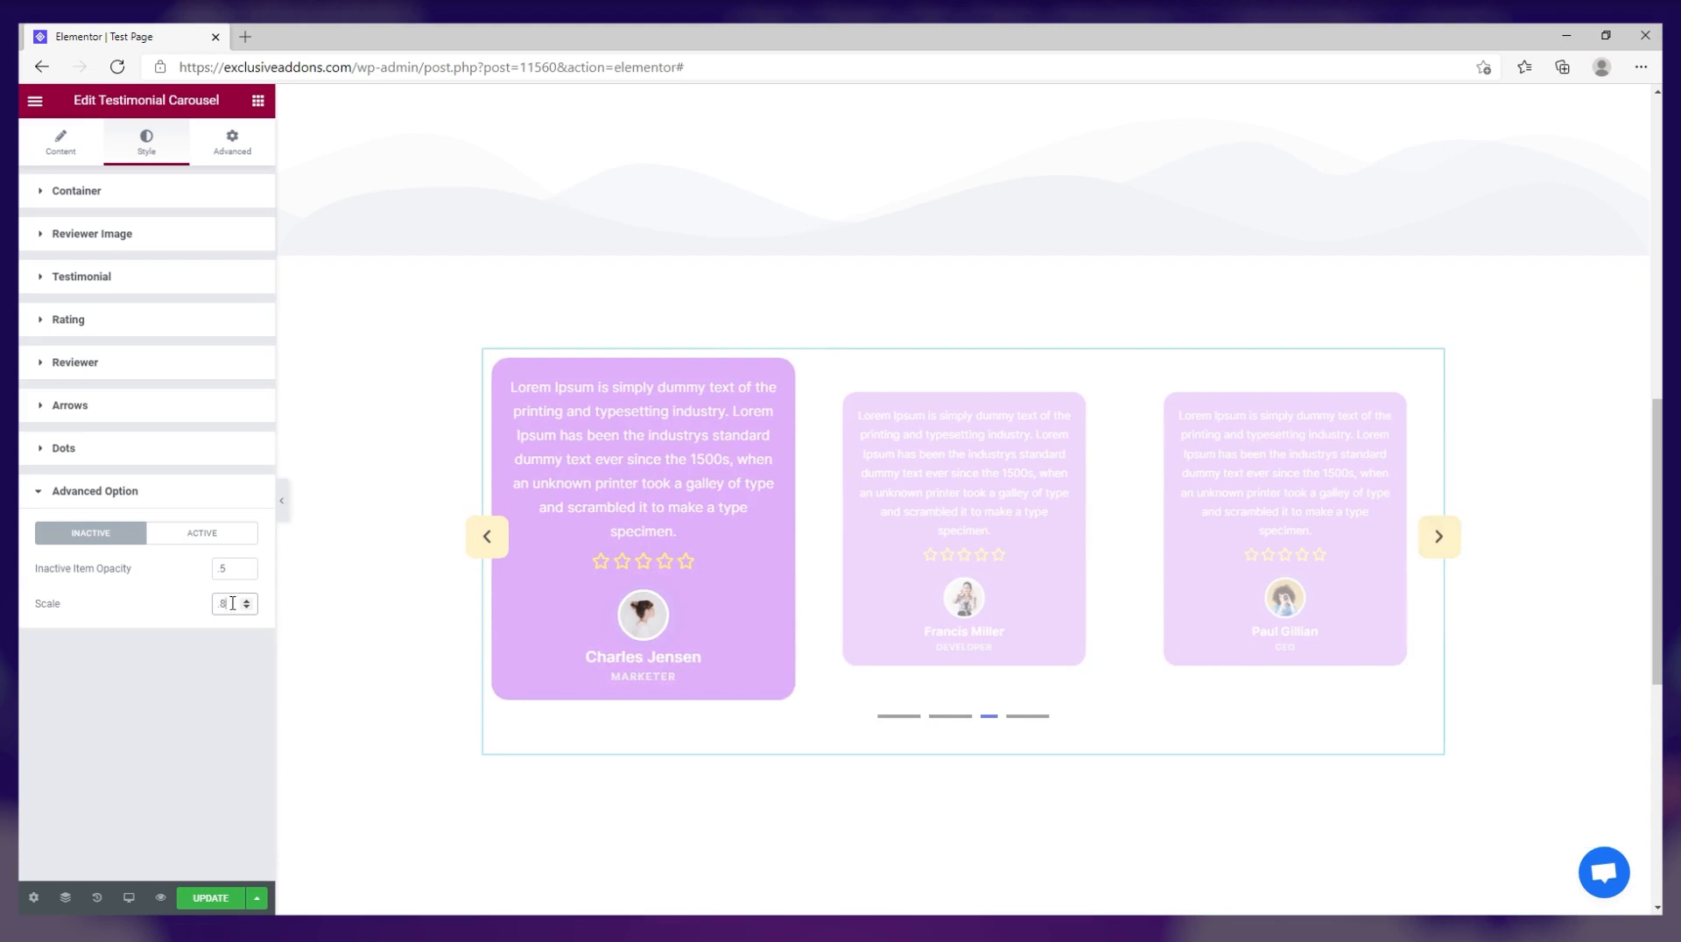
text(1)
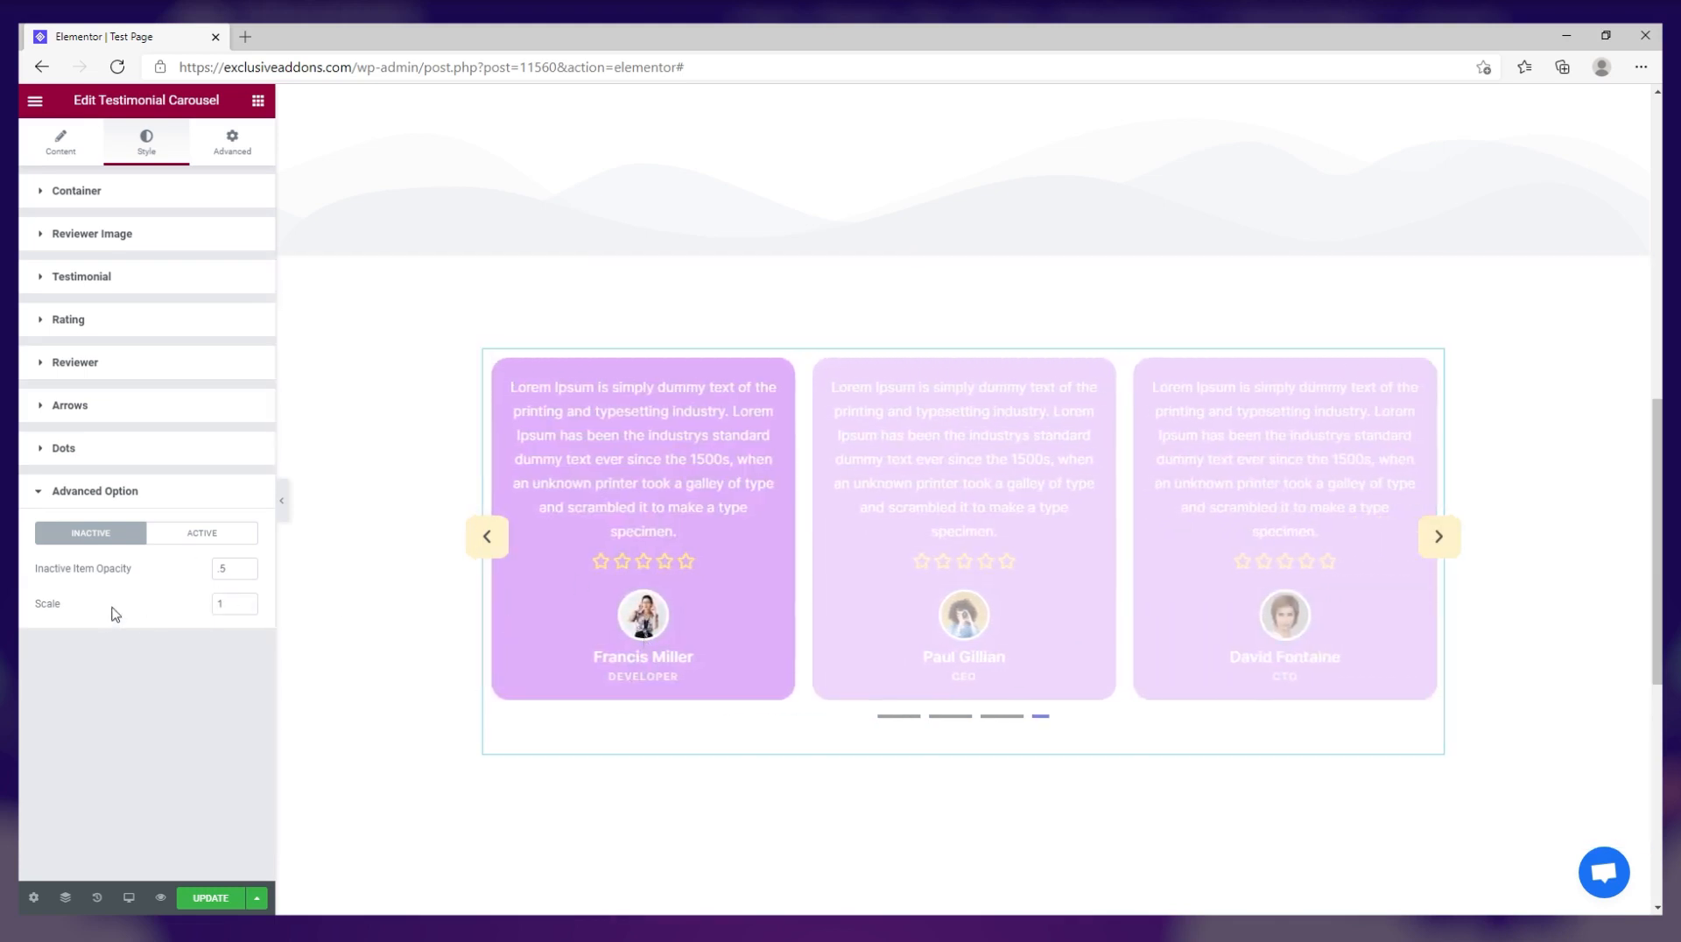
Try inactive item opacities of 0 and .5, and set the opacity to 1.
drag(230, 565, 209, 574)
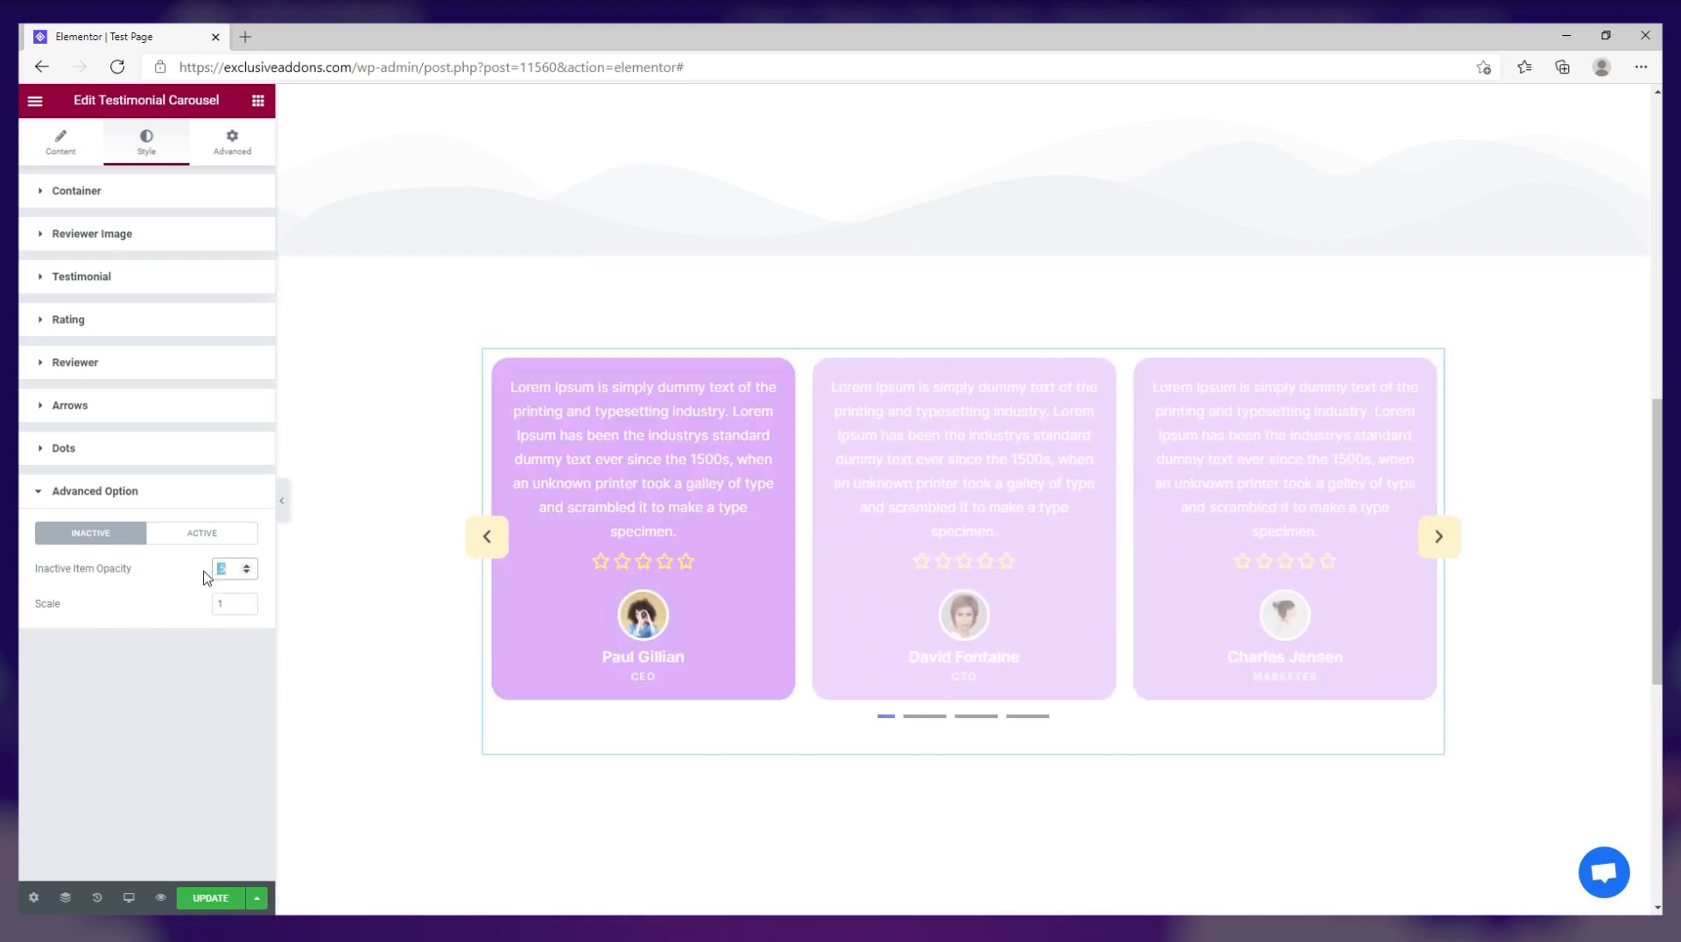
text(0)
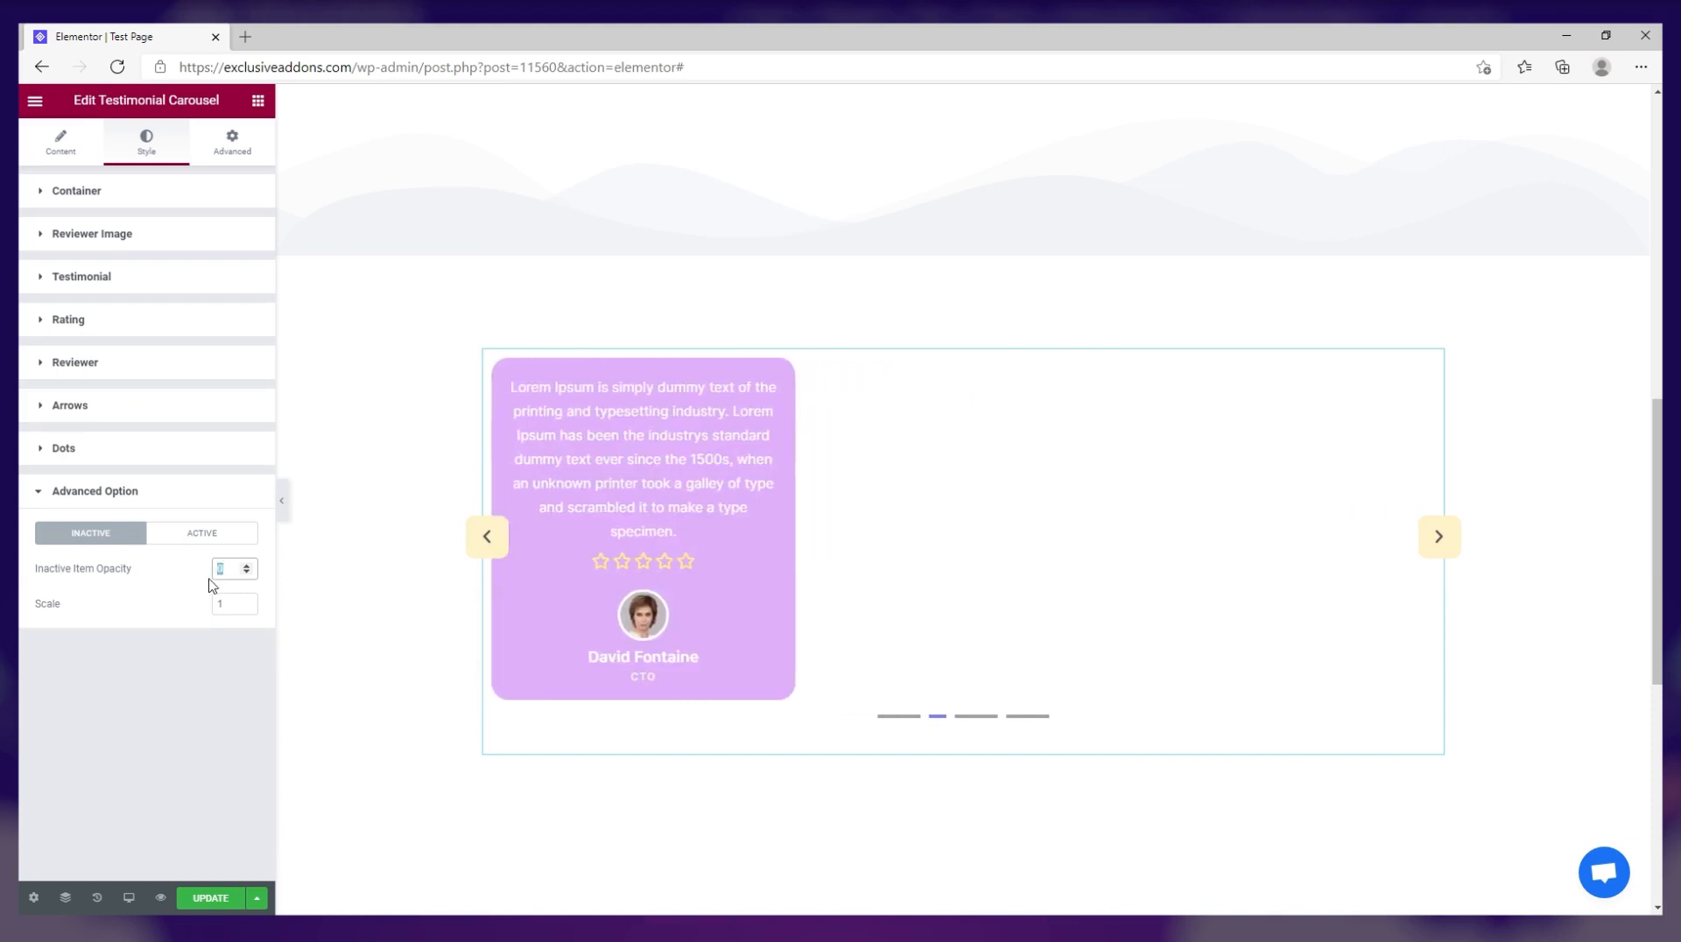
text(.5)
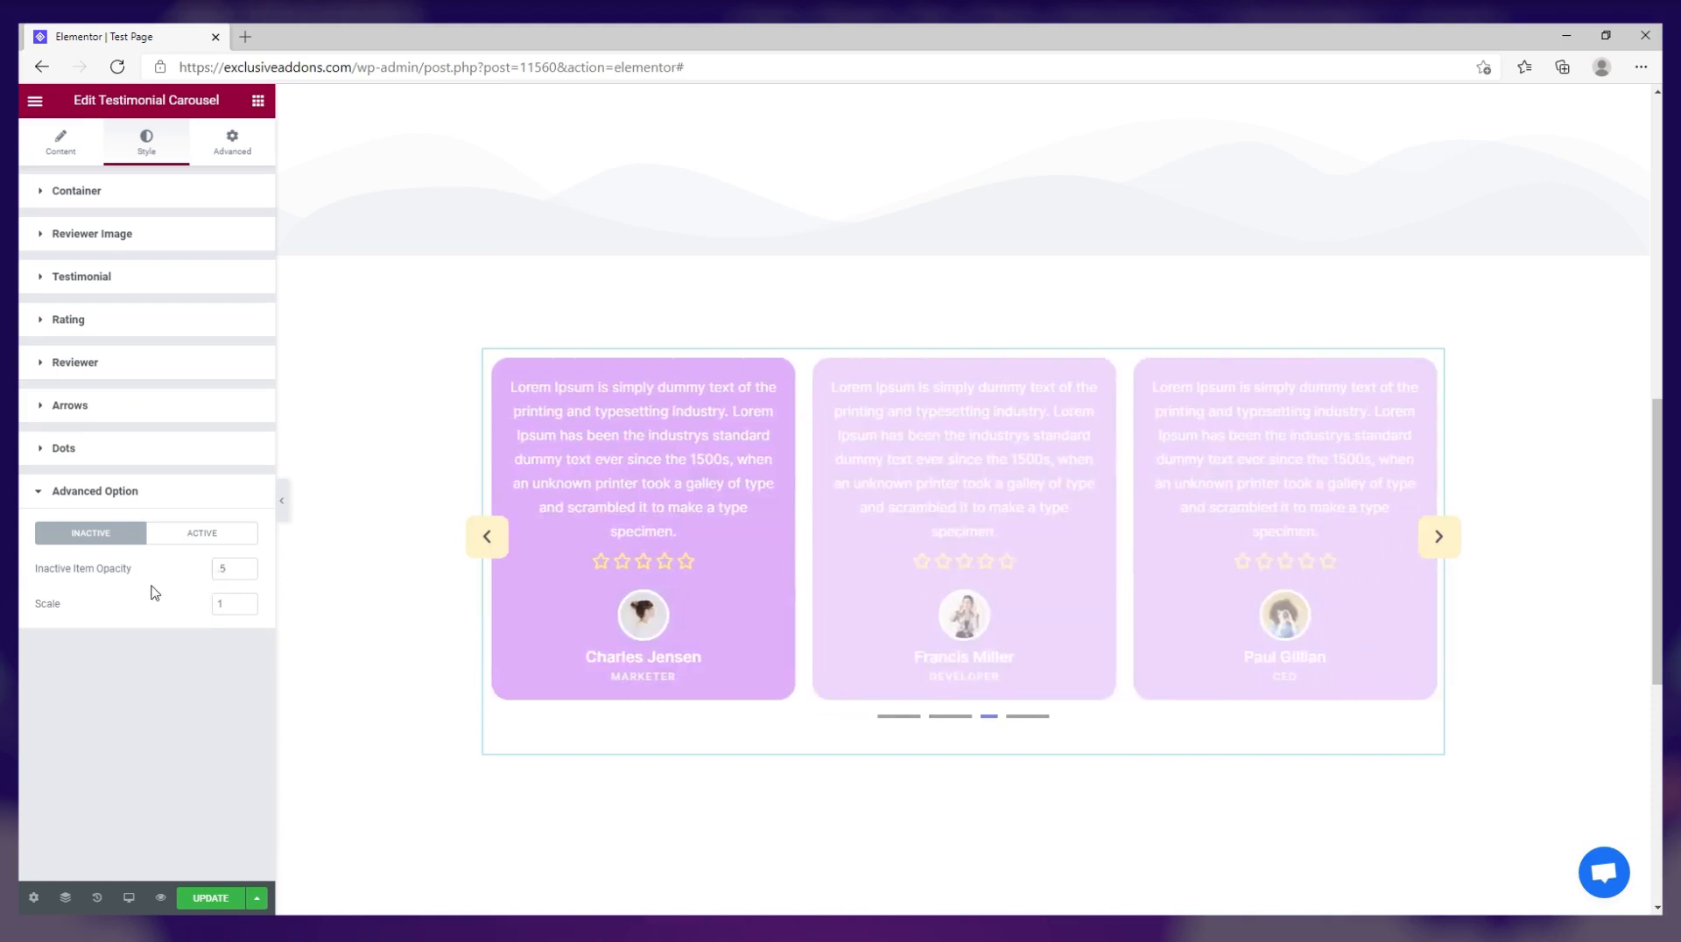
text(1)
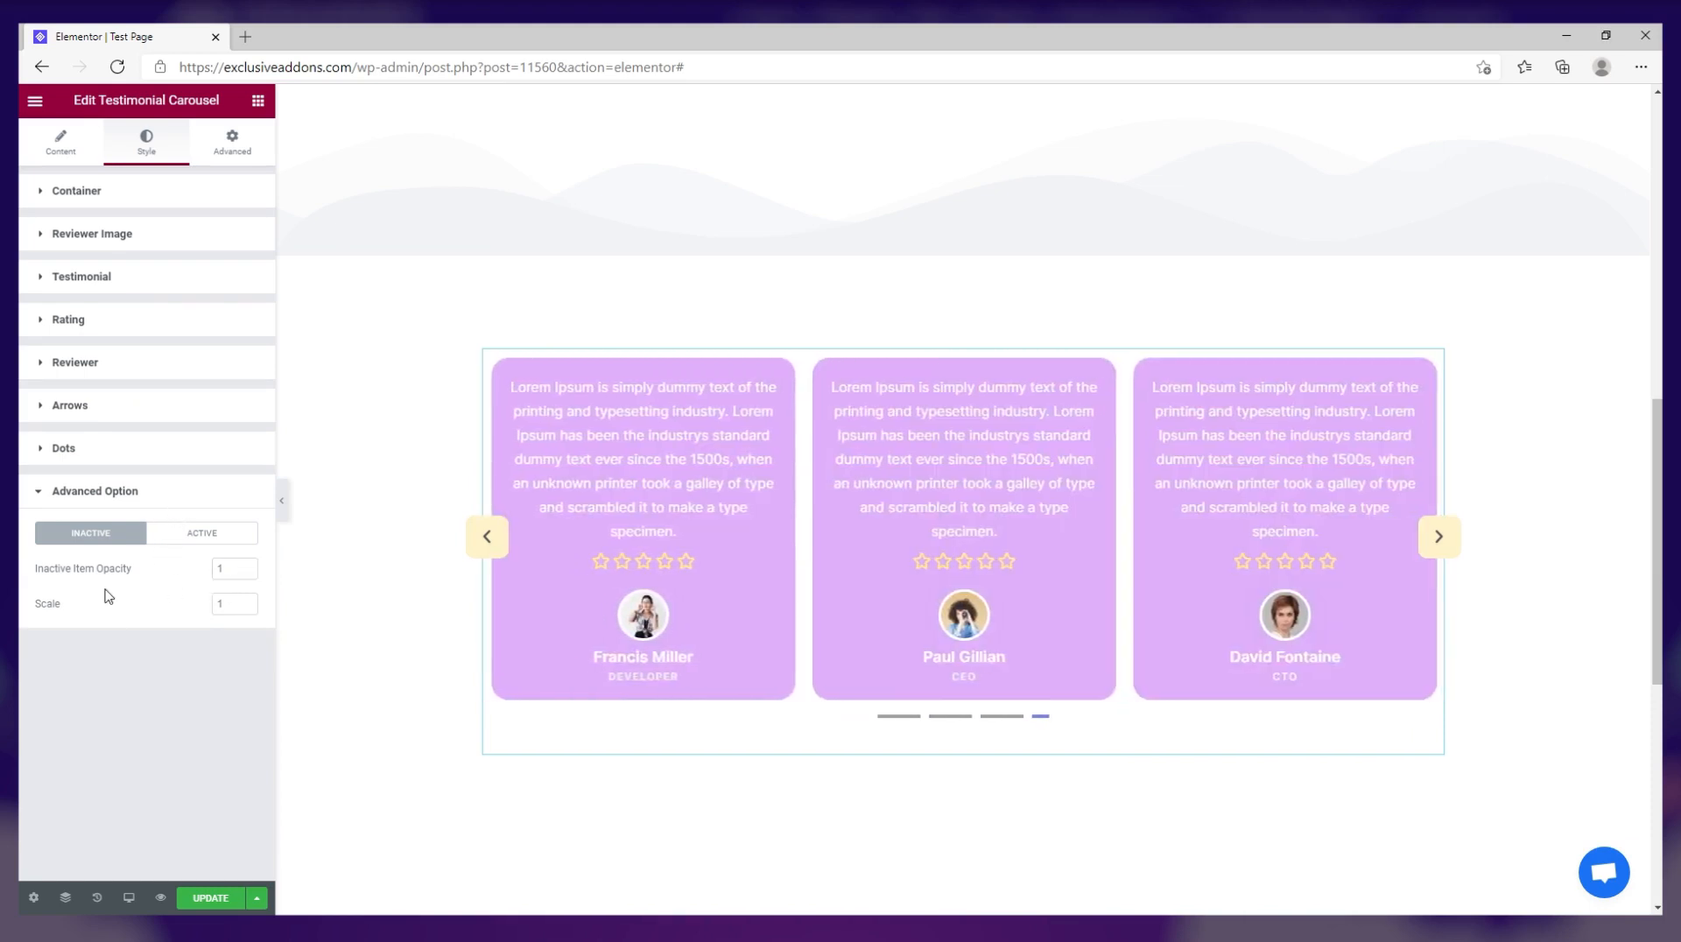
Try the left, right and bottom alignments for the testimonial container, returning it to center alignment.
click(158, 492)
click(168, 200)
click(175, 234)
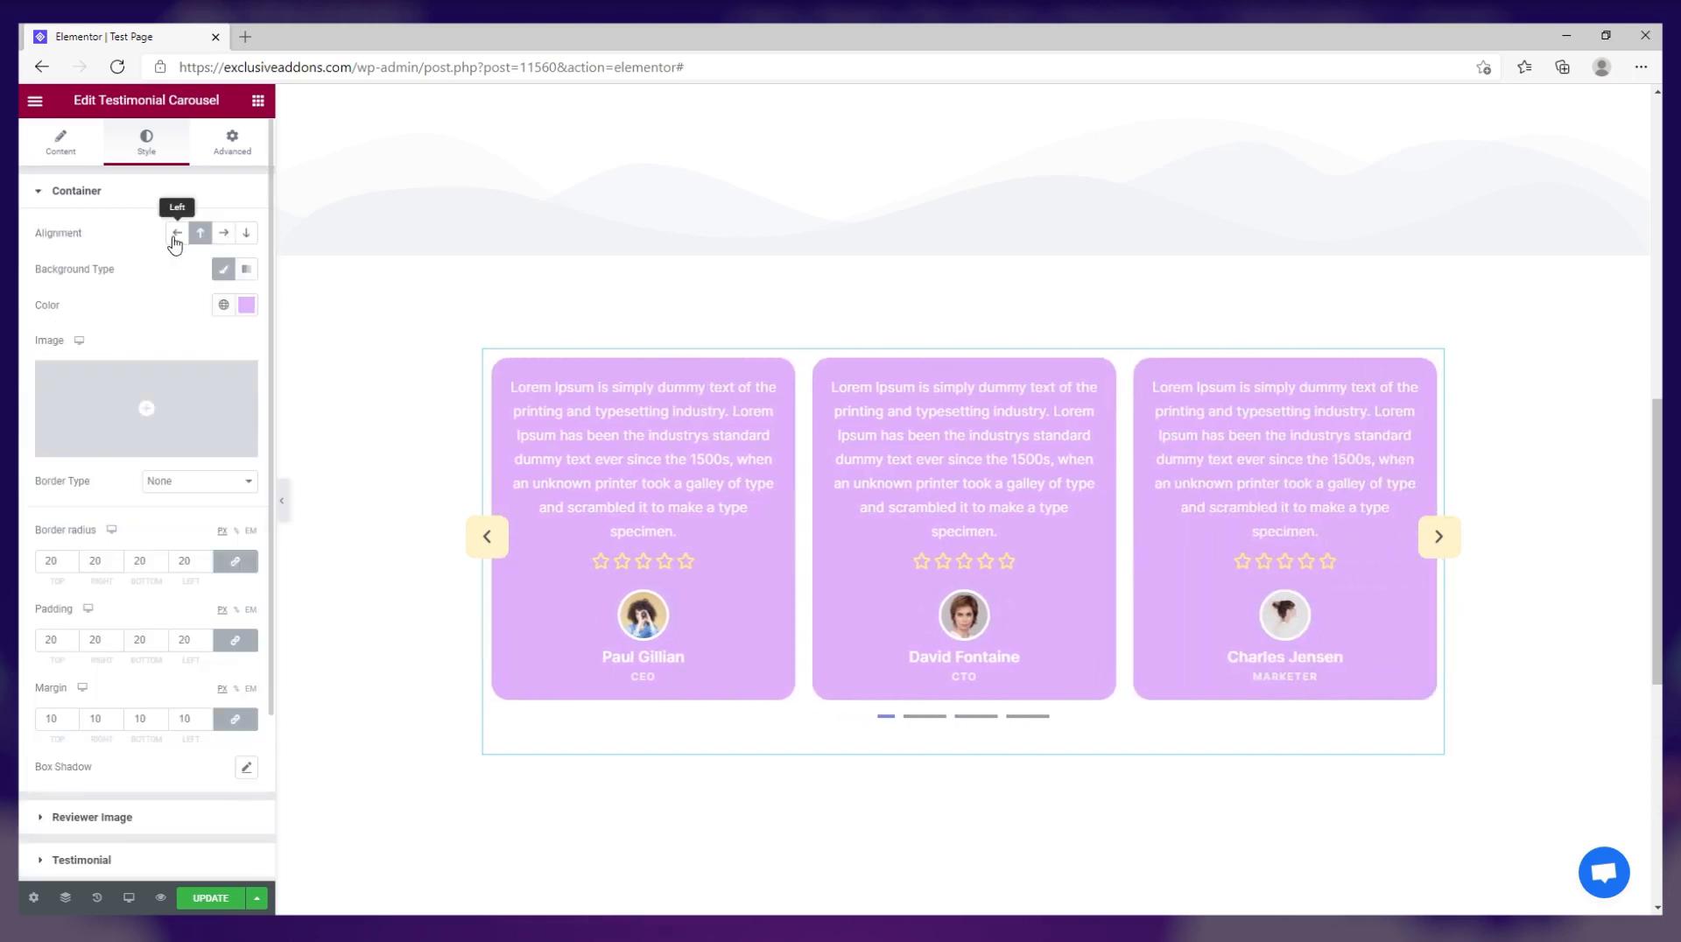
click(224, 233)
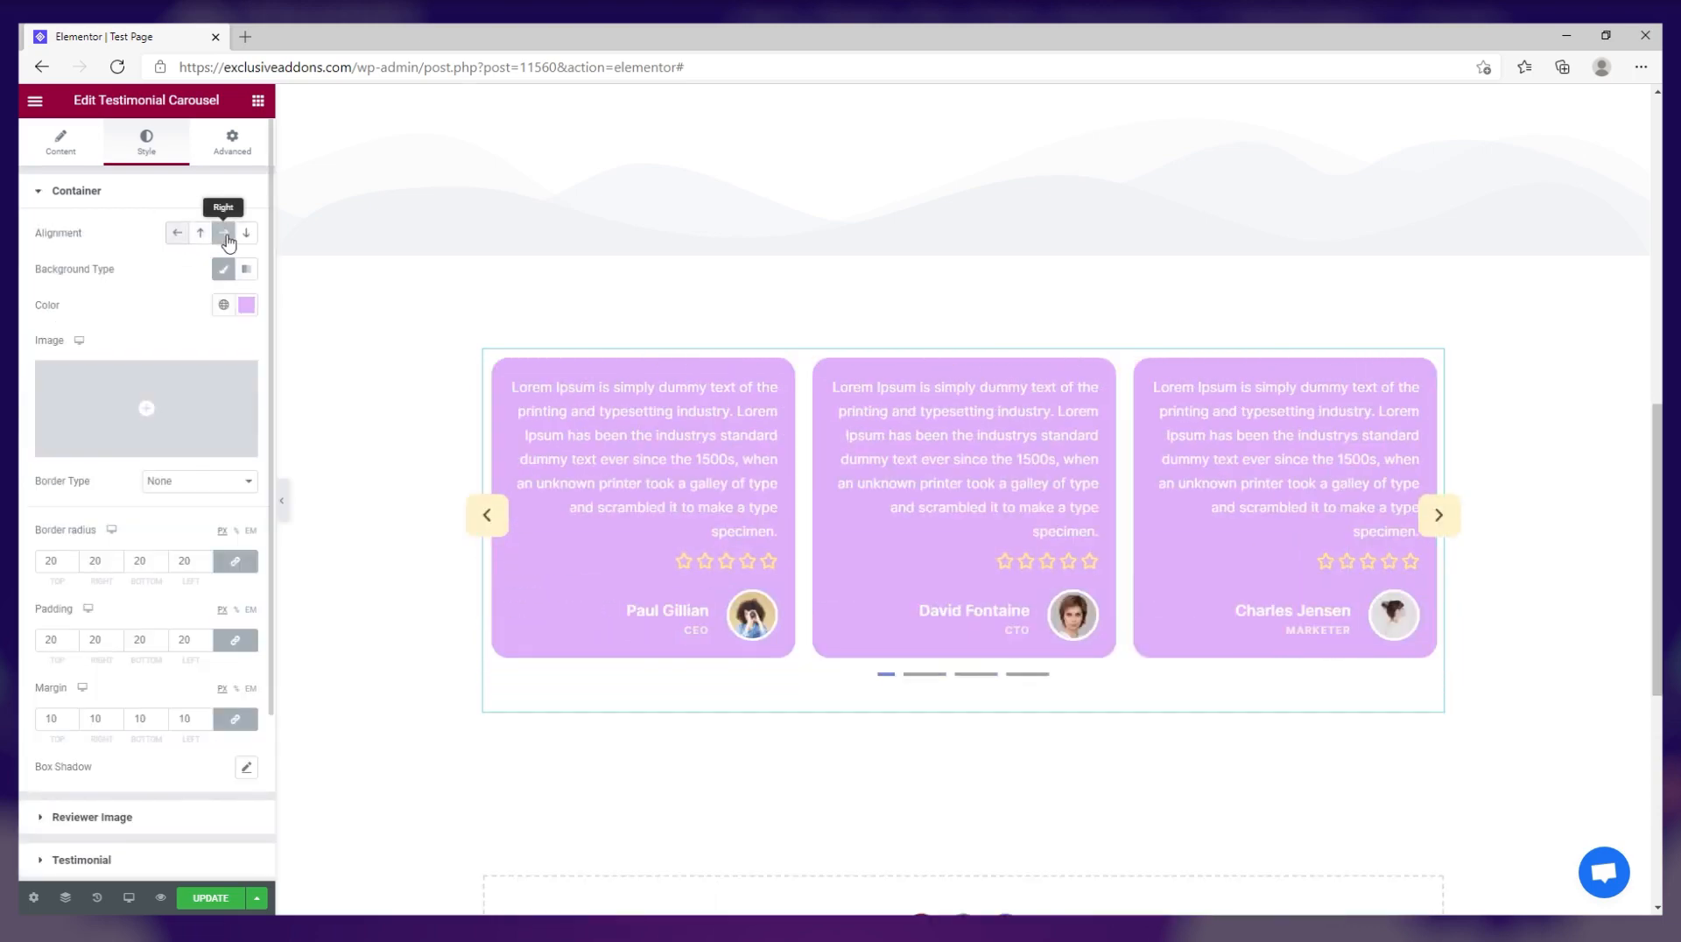
click(248, 234)
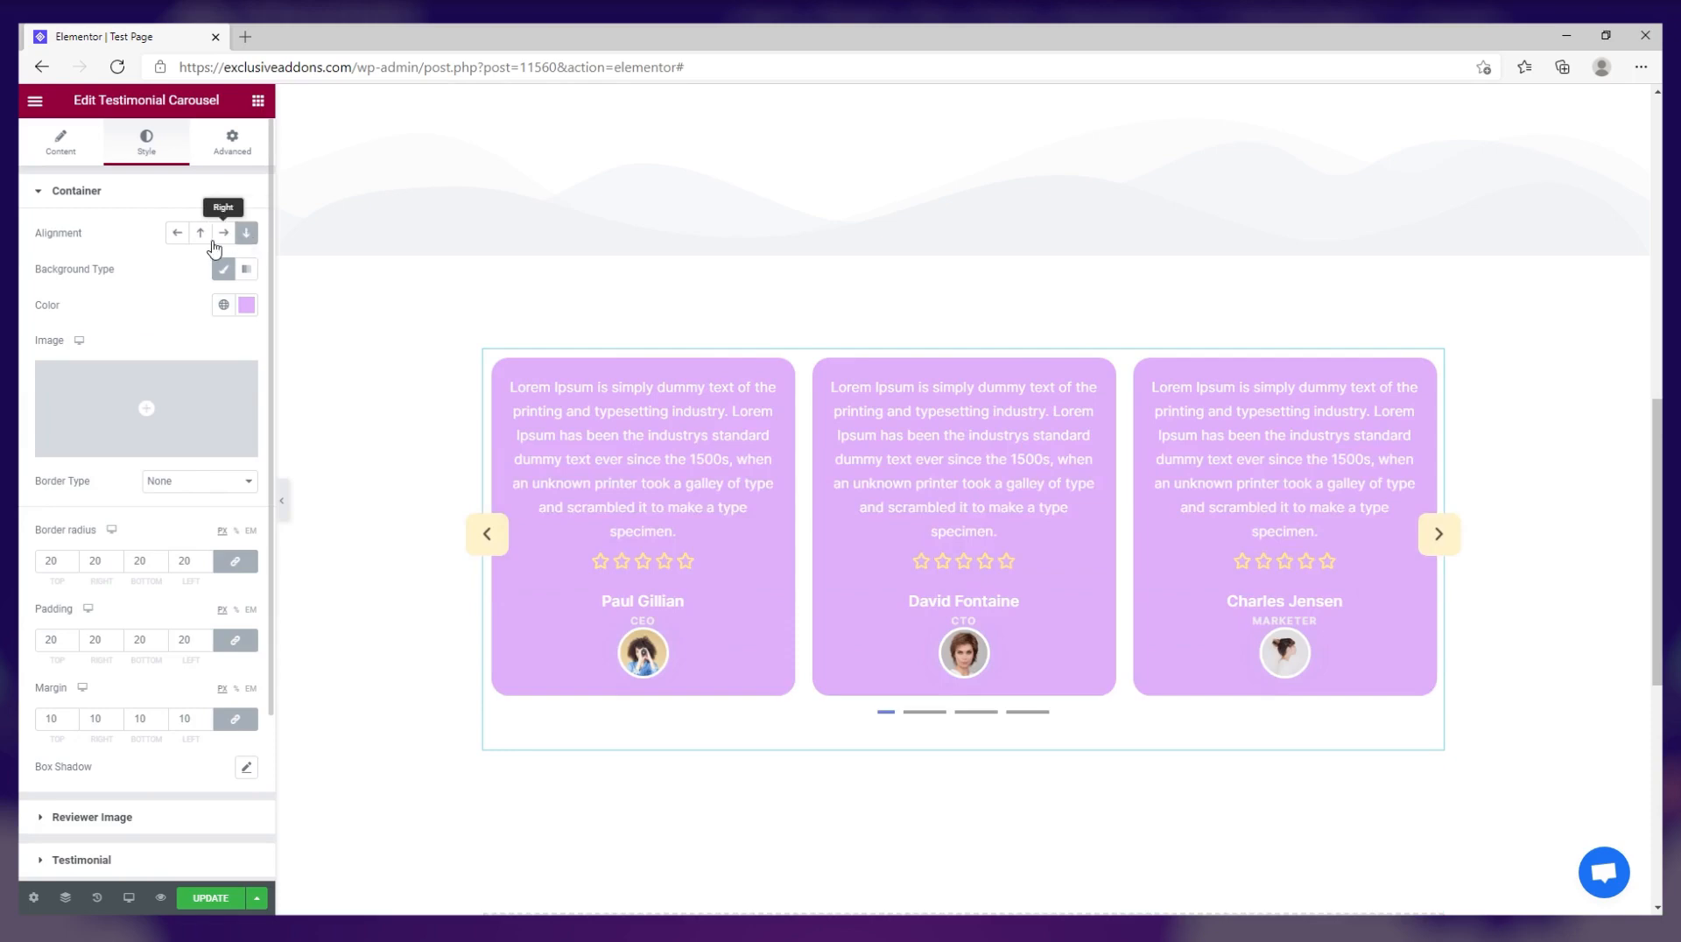
click(226, 234)
click(200, 235)
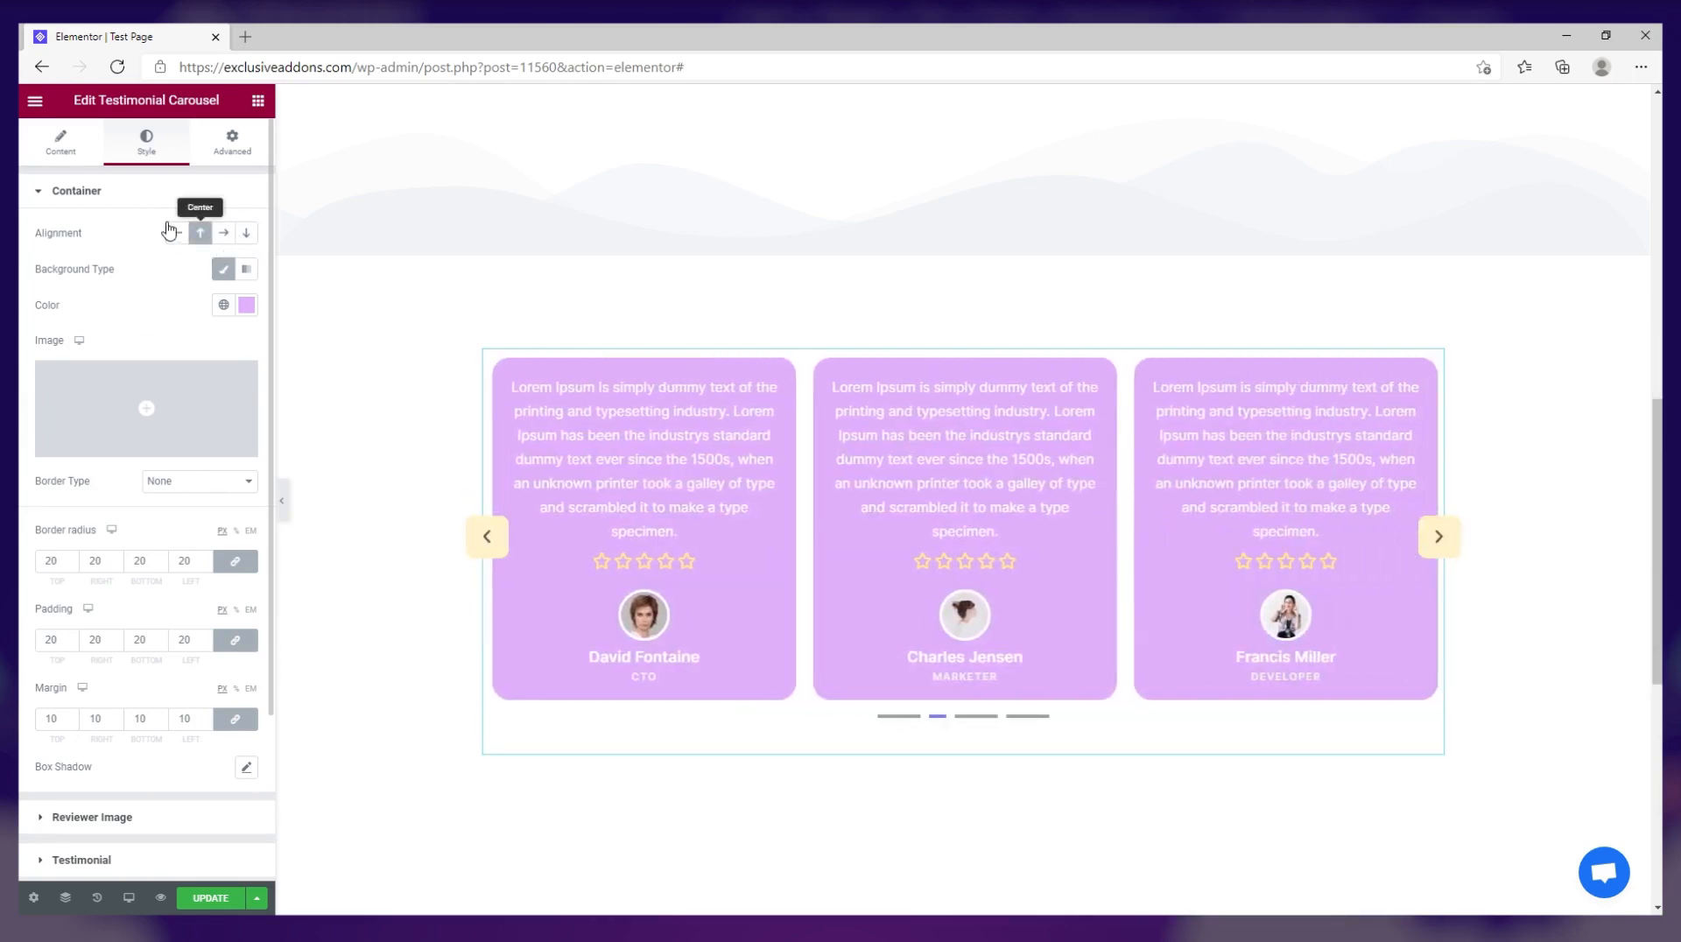
click(119, 203)
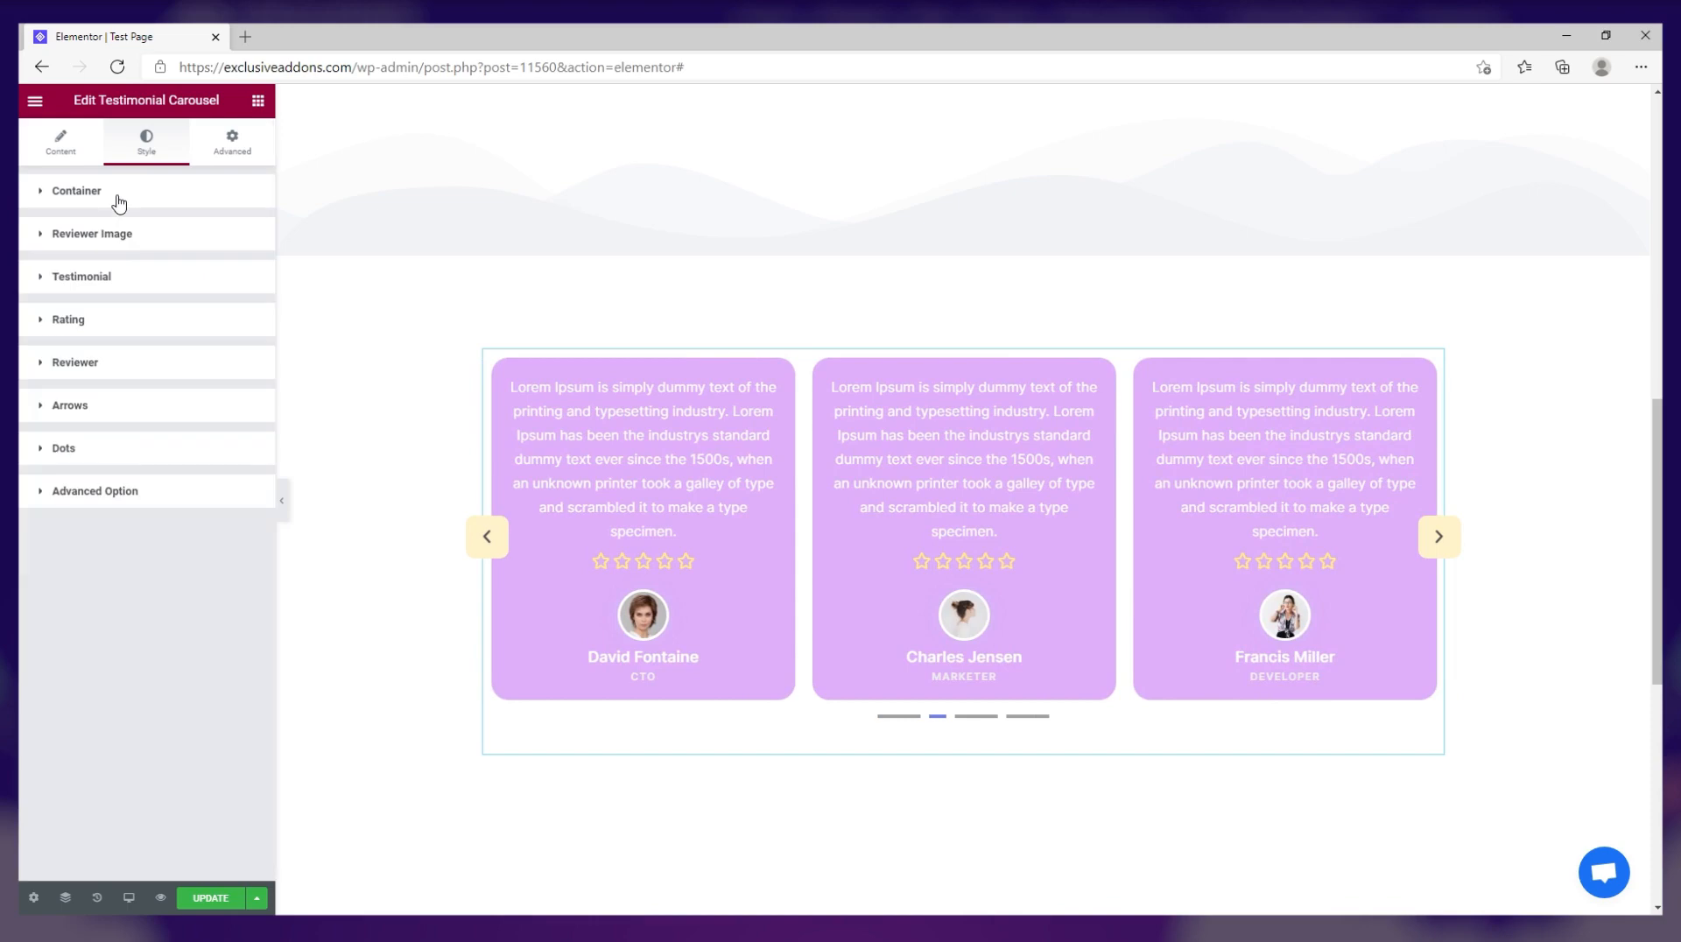
Update the page and open its preview, trying the upper carousel's next arrow and viewing the purple testimonial carousel.
click(212, 899)
click(161, 899)
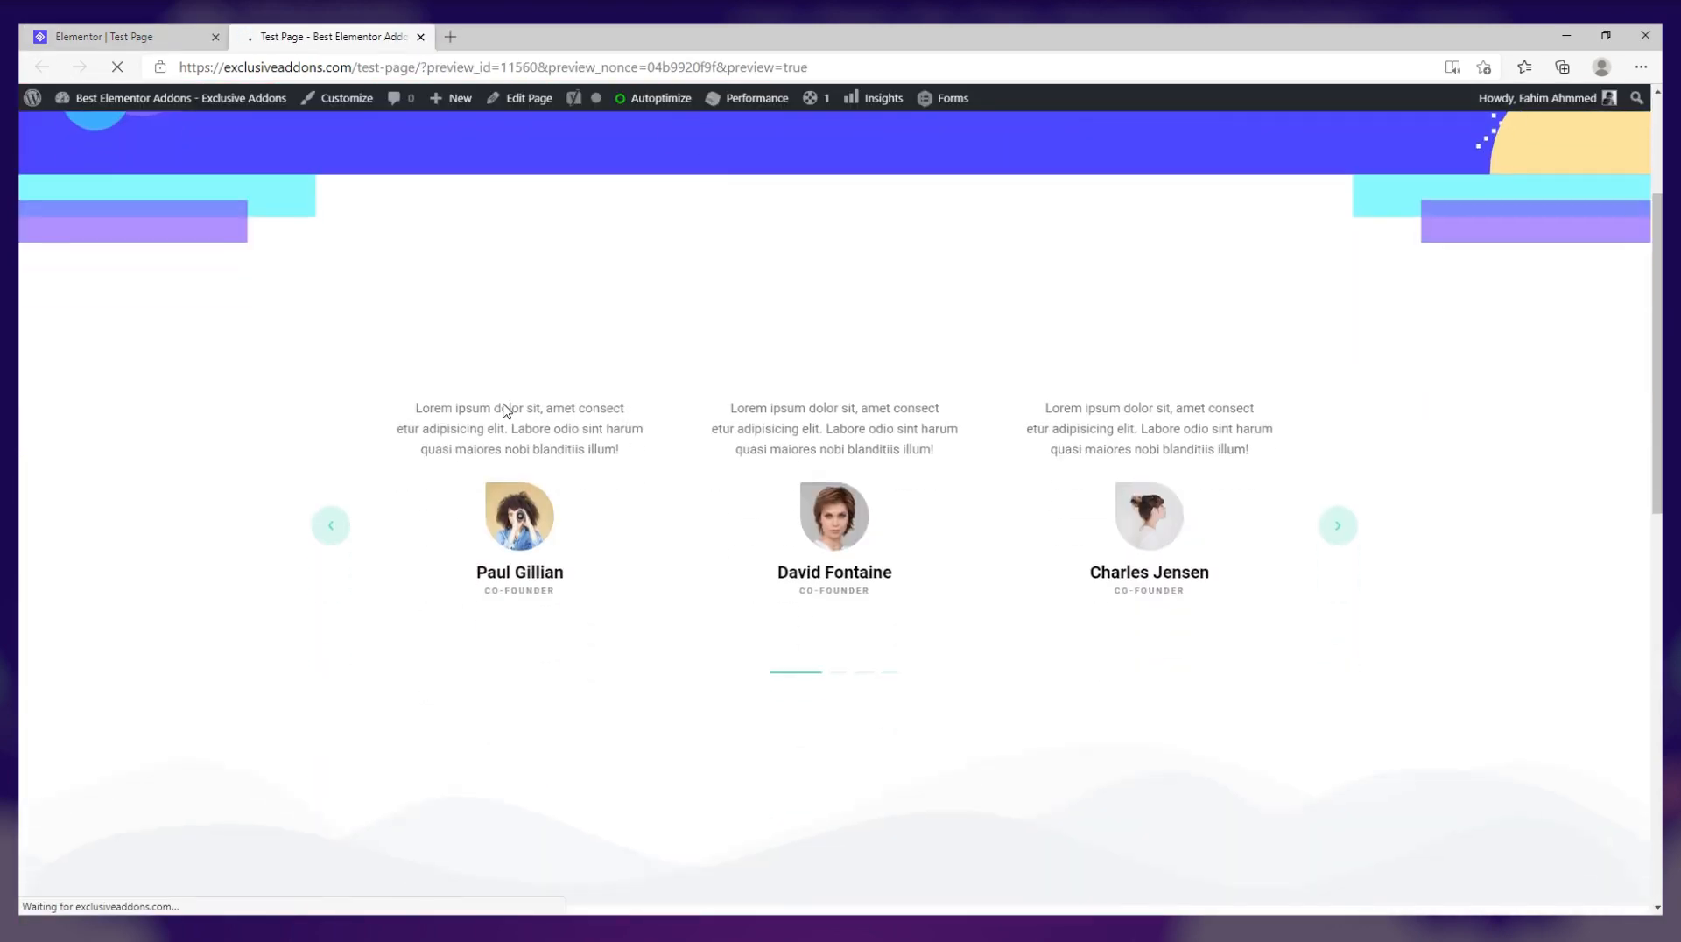
scroll(964, 438, down, 2)
click(1338, 402)
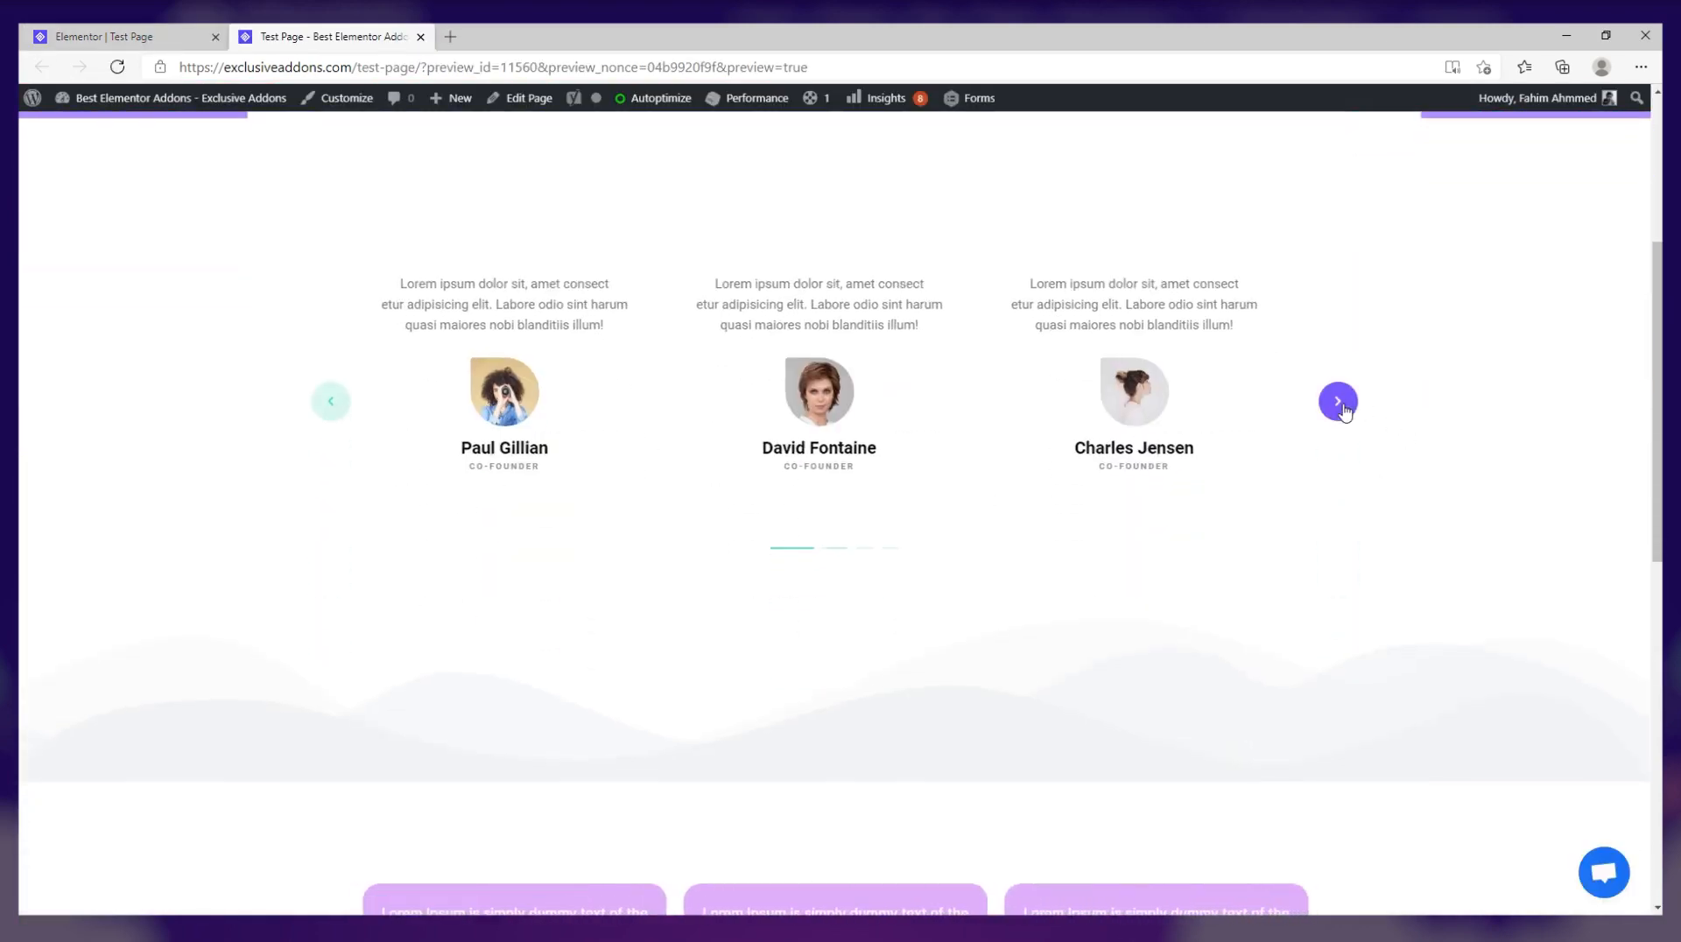
click(1338, 402)
scroll(1347, 524, down, 7)
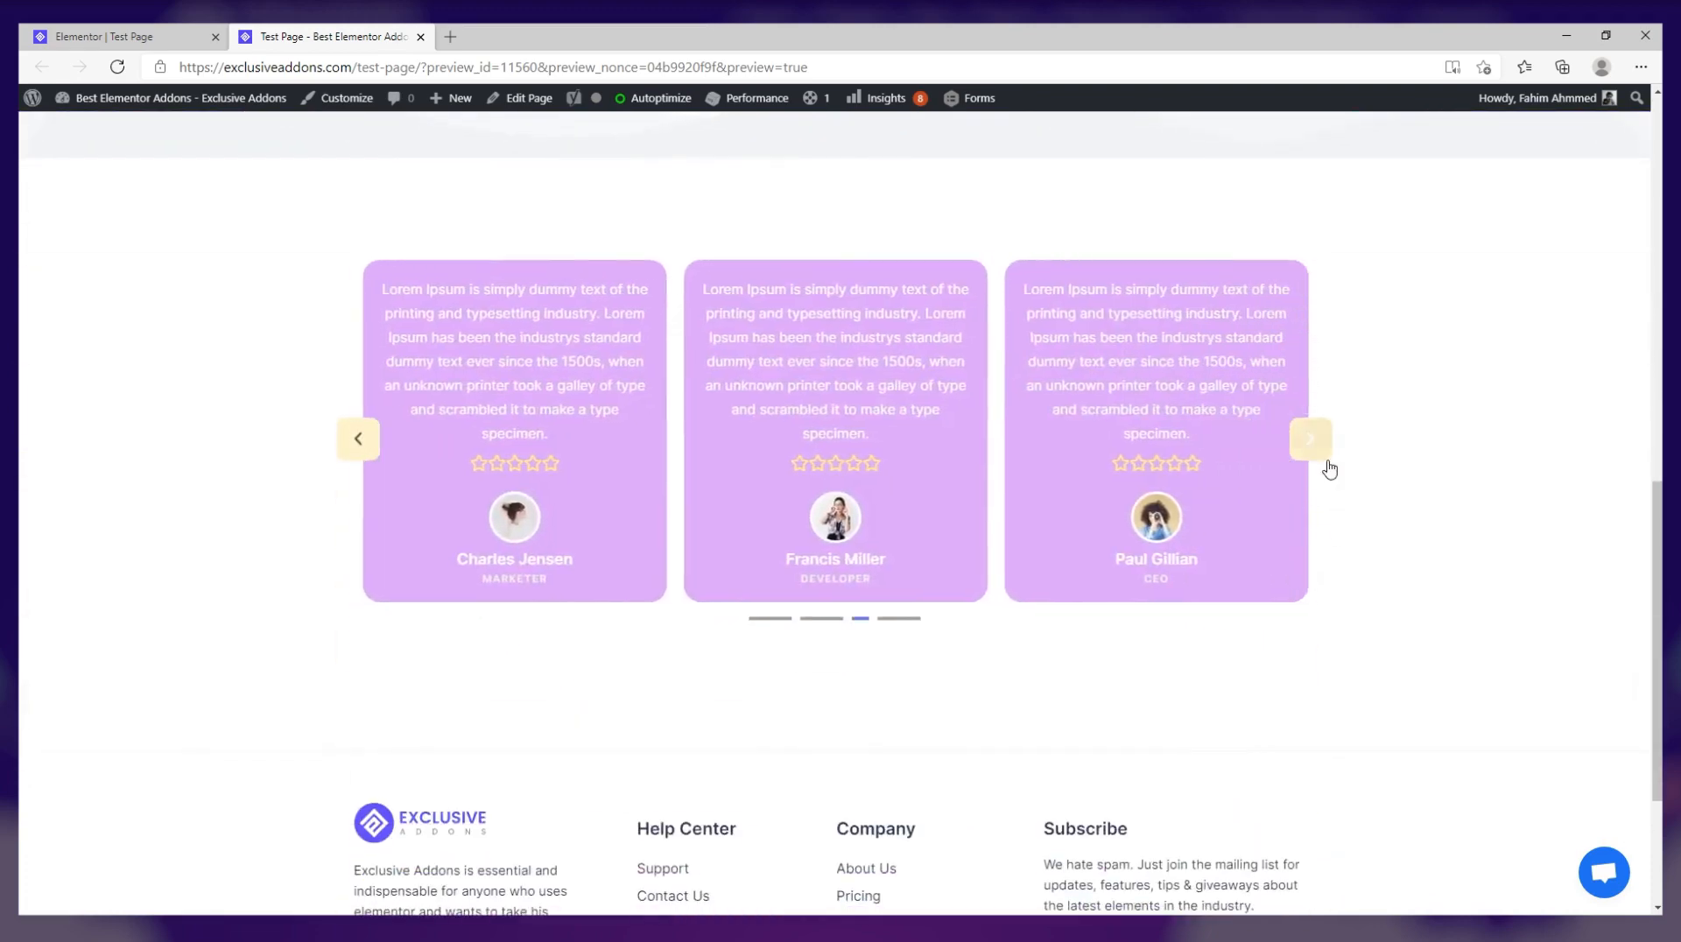